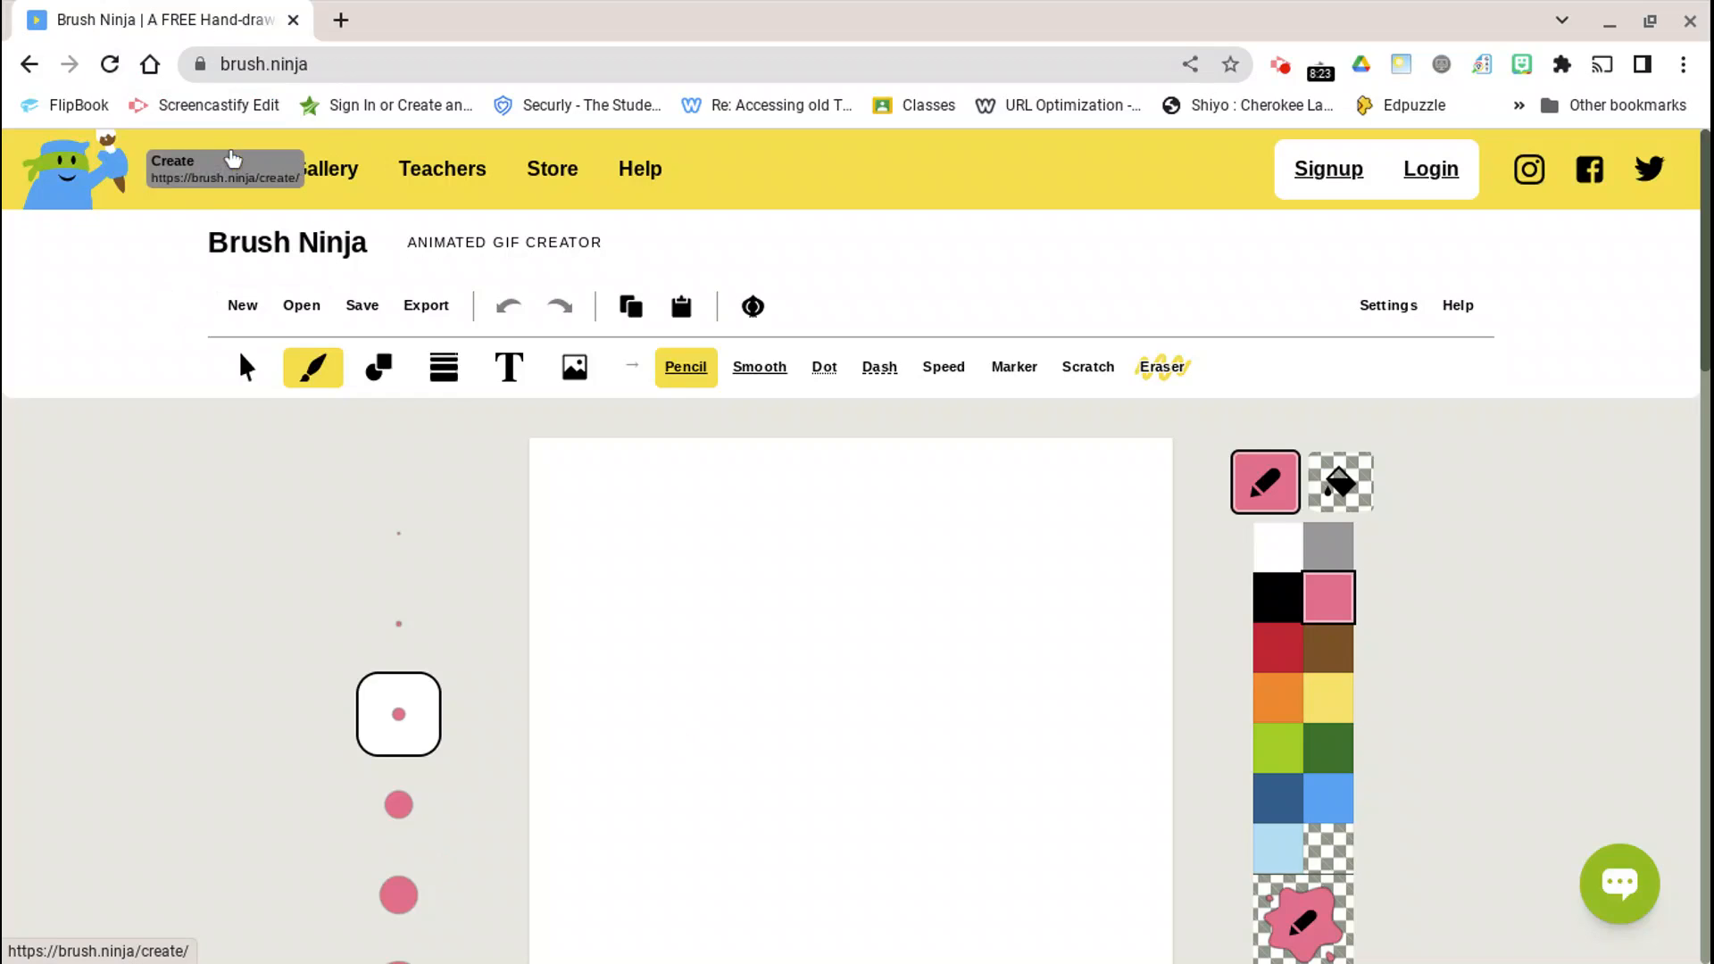
# Open the animated GIF creator and start a new animation.
pyautogui.click(220, 171)
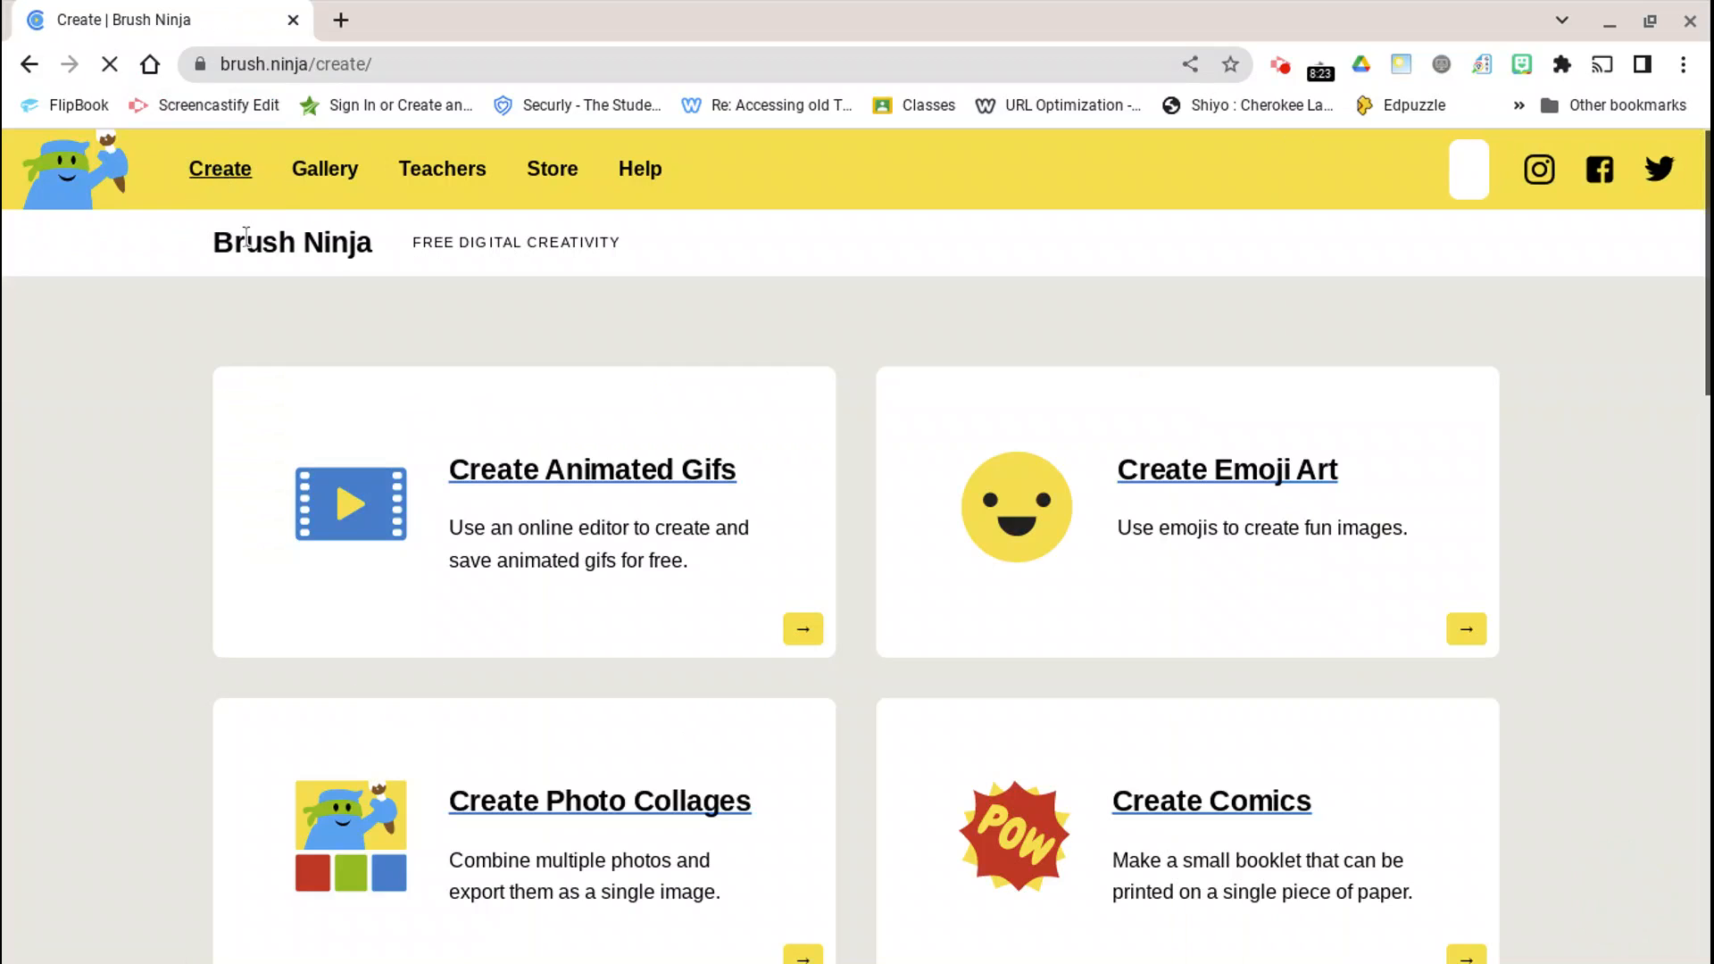
pyautogui.click(589, 470)
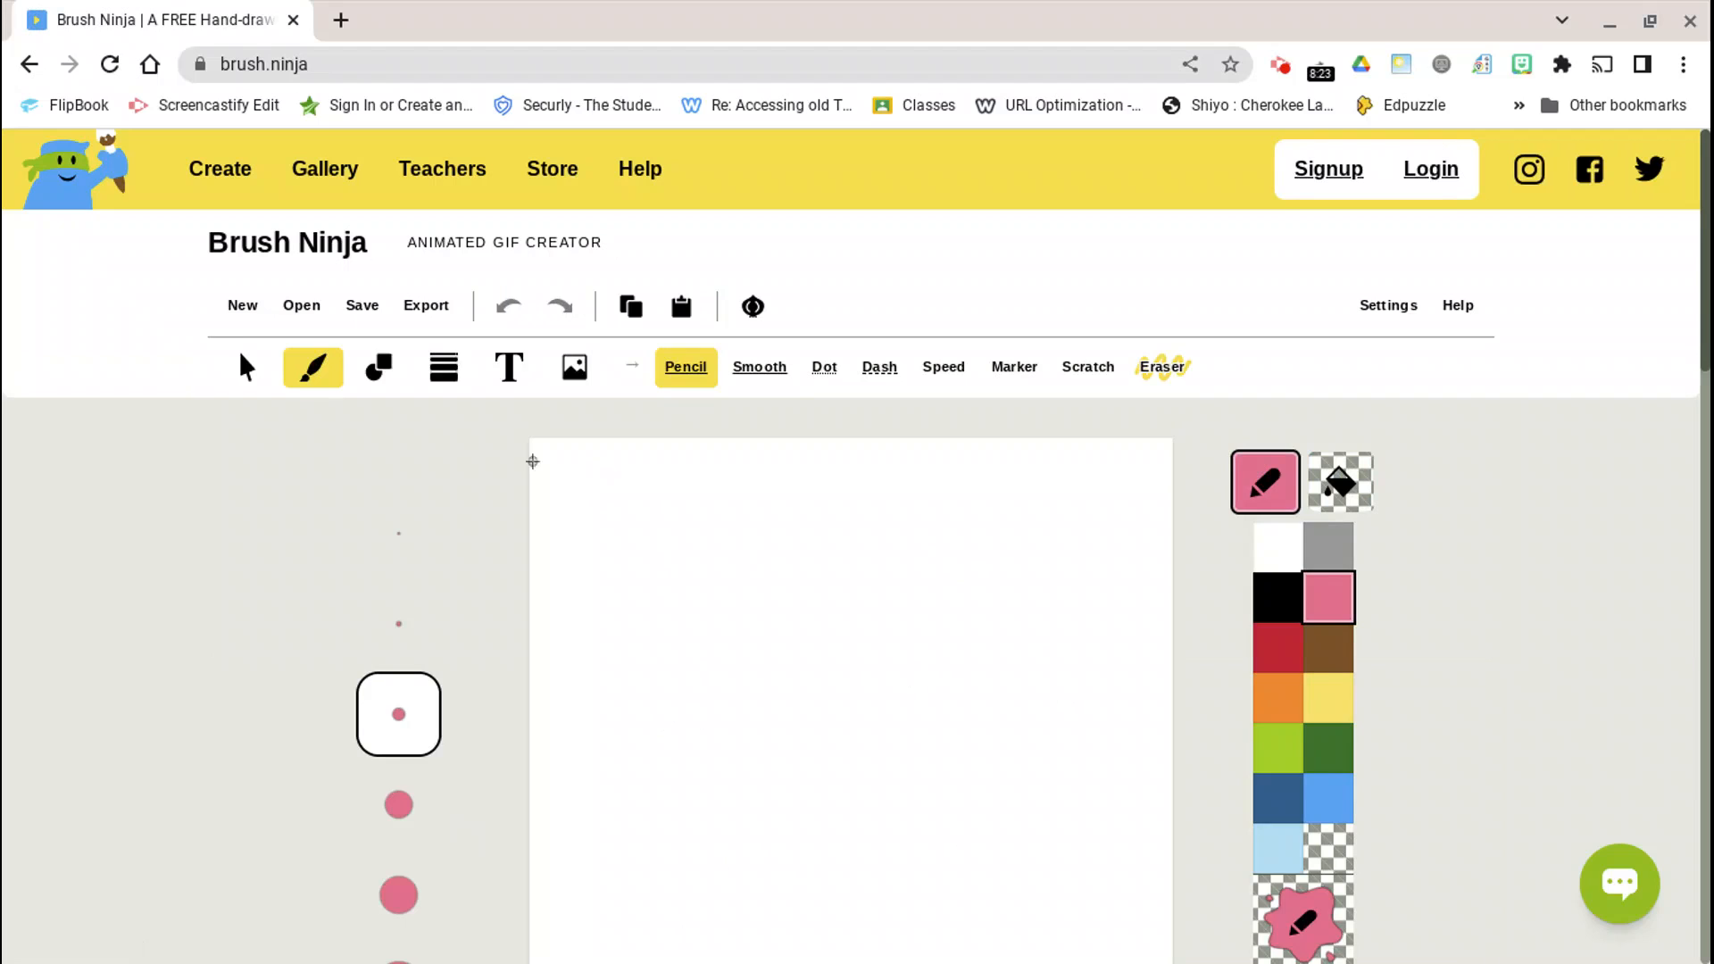
pyautogui.click(241, 297)
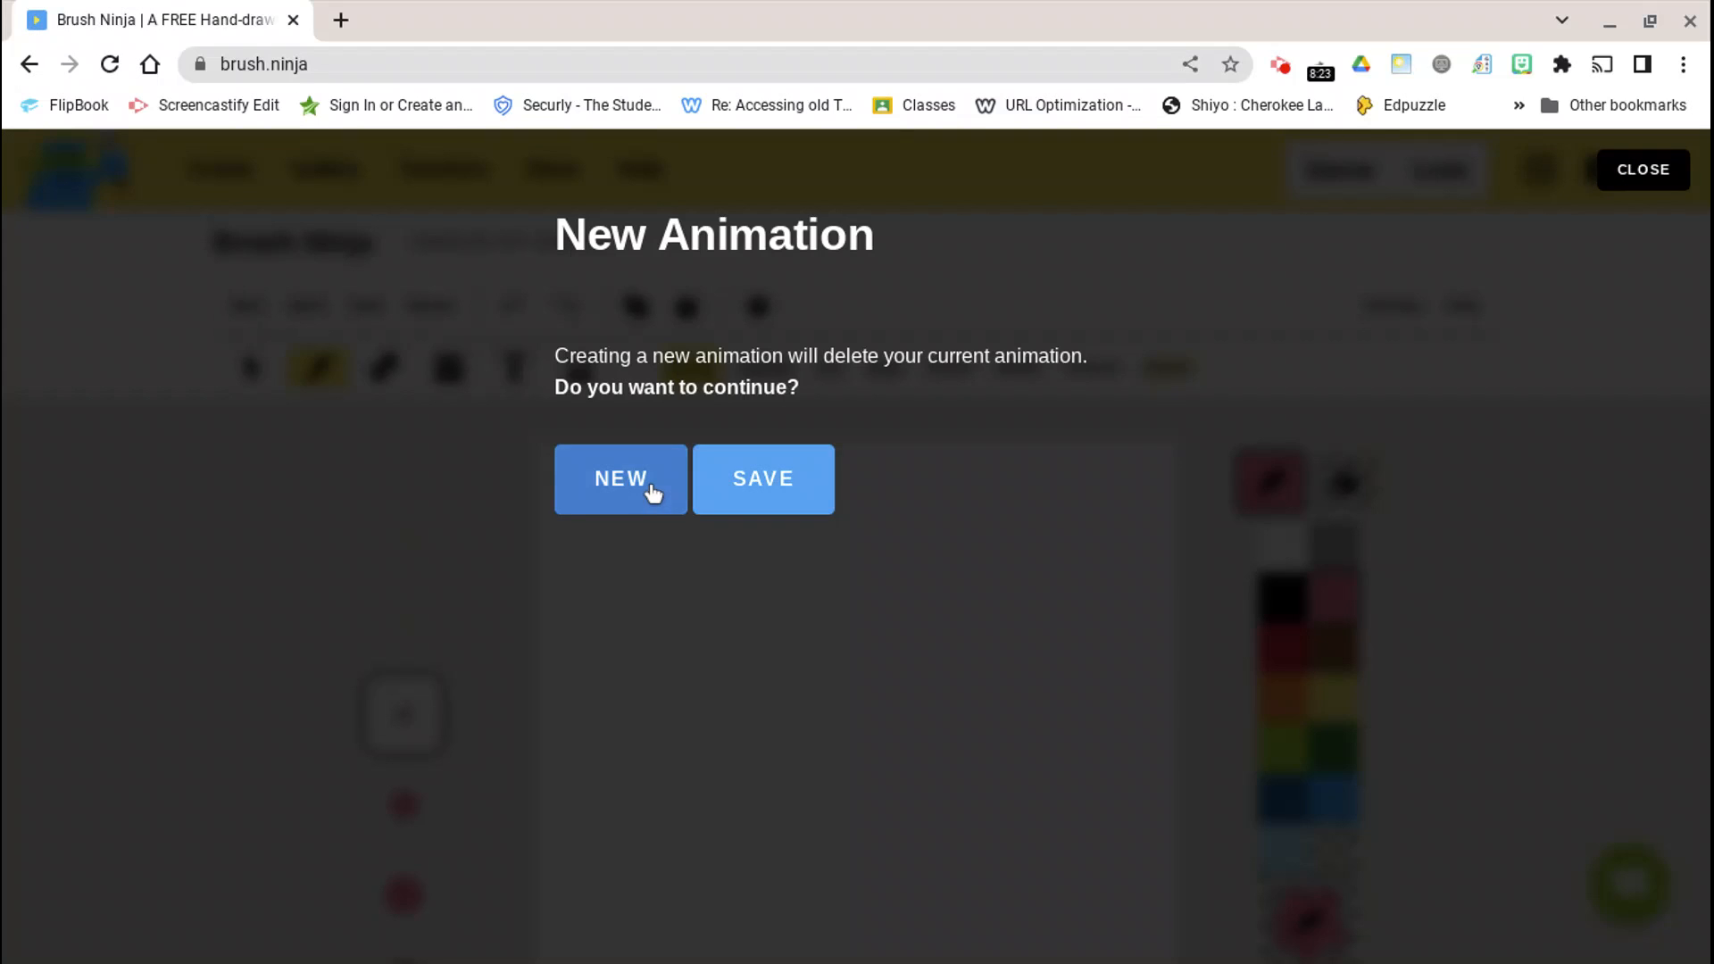
pyautogui.click(653, 492)
pyautogui.click(845, 386)
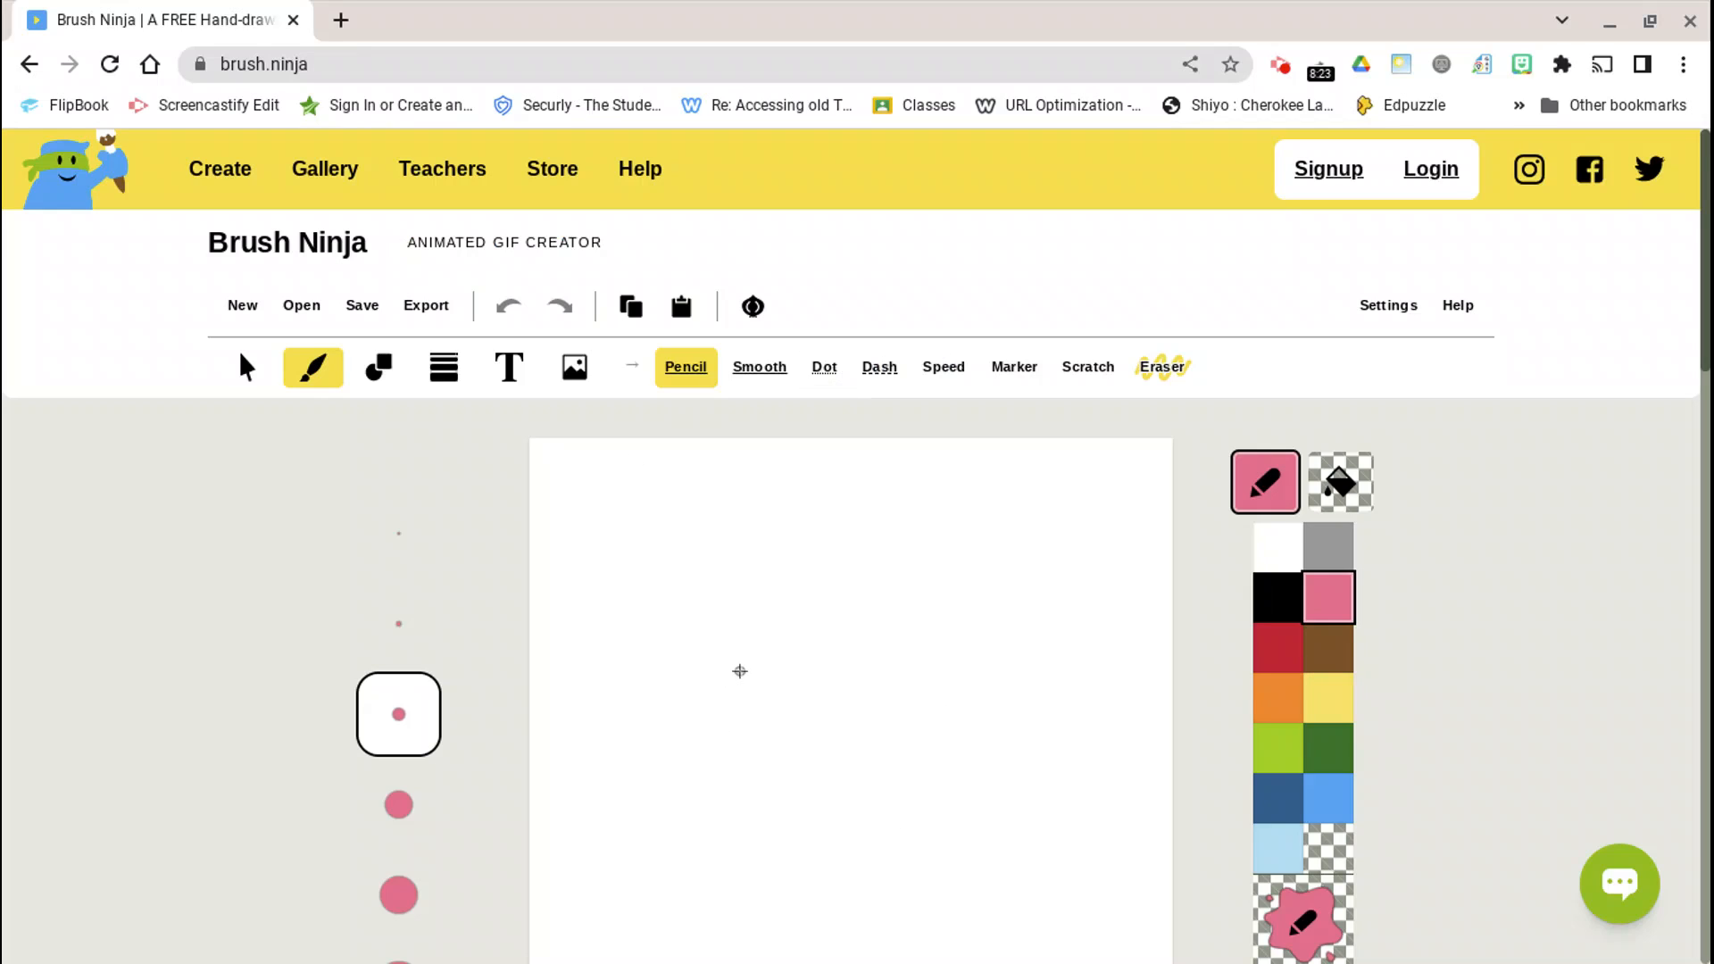
# Draw four pink diagonal sample strokes side by side, using the Pencil, Smooth, Dot and Dash brushes in turn.
pyautogui.scroll(-3, 773, 681)
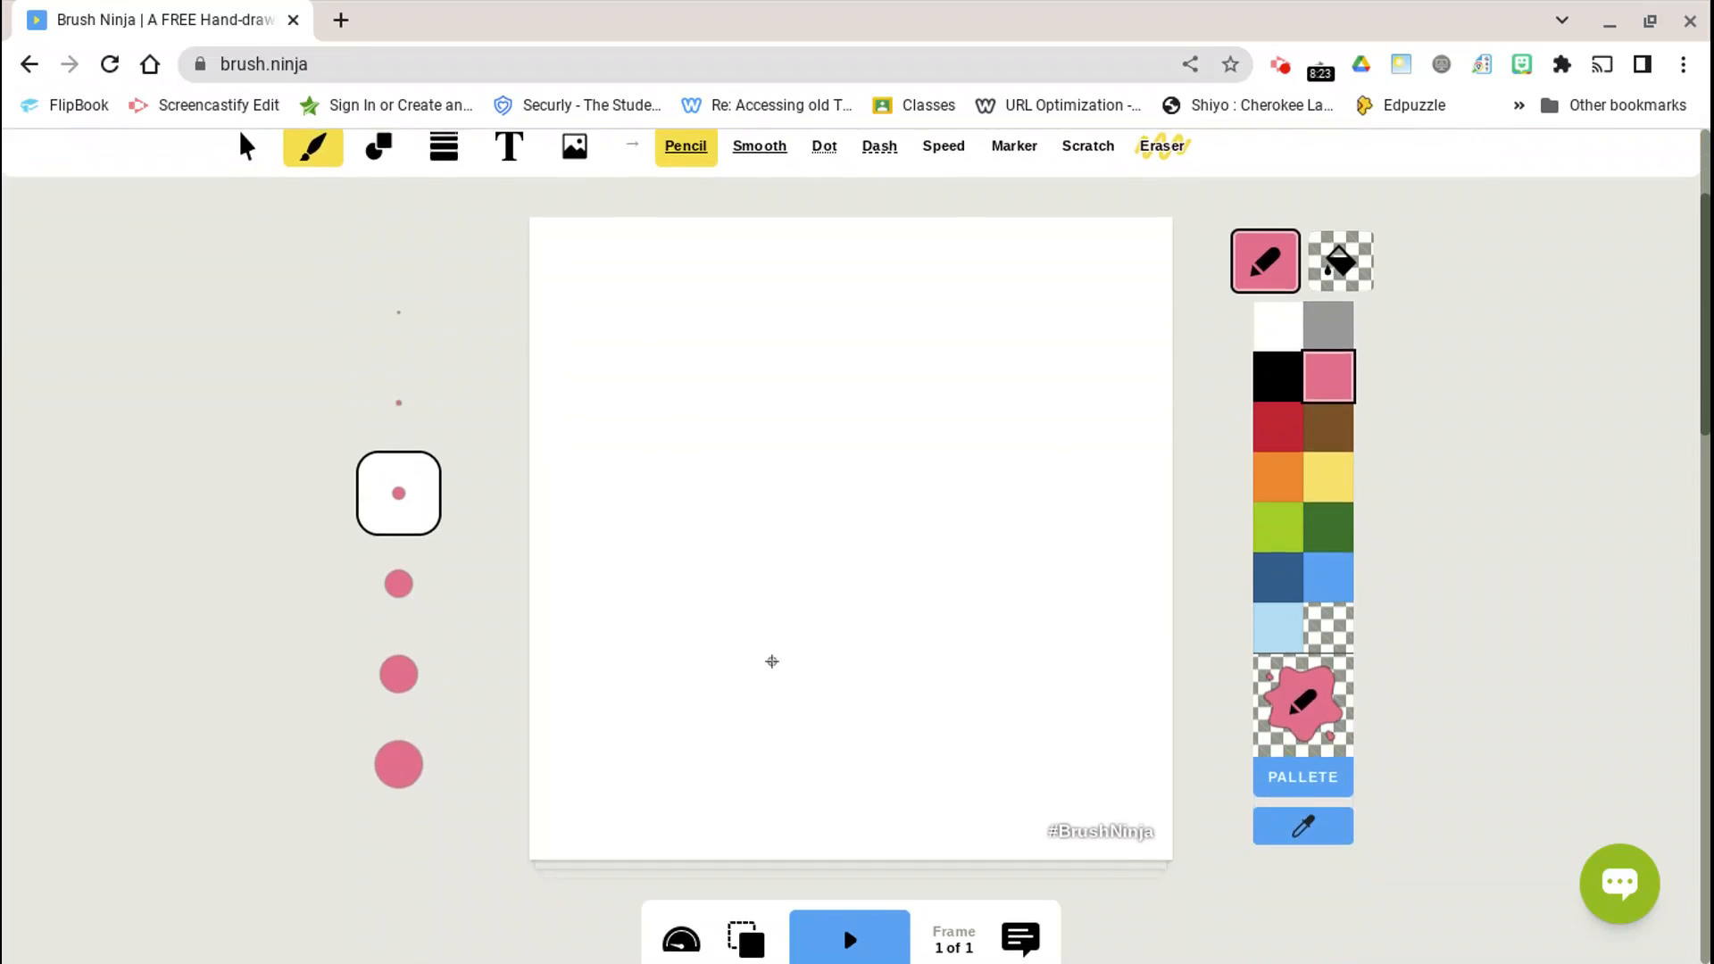
pyautogui.scroll(2, 770, 658)
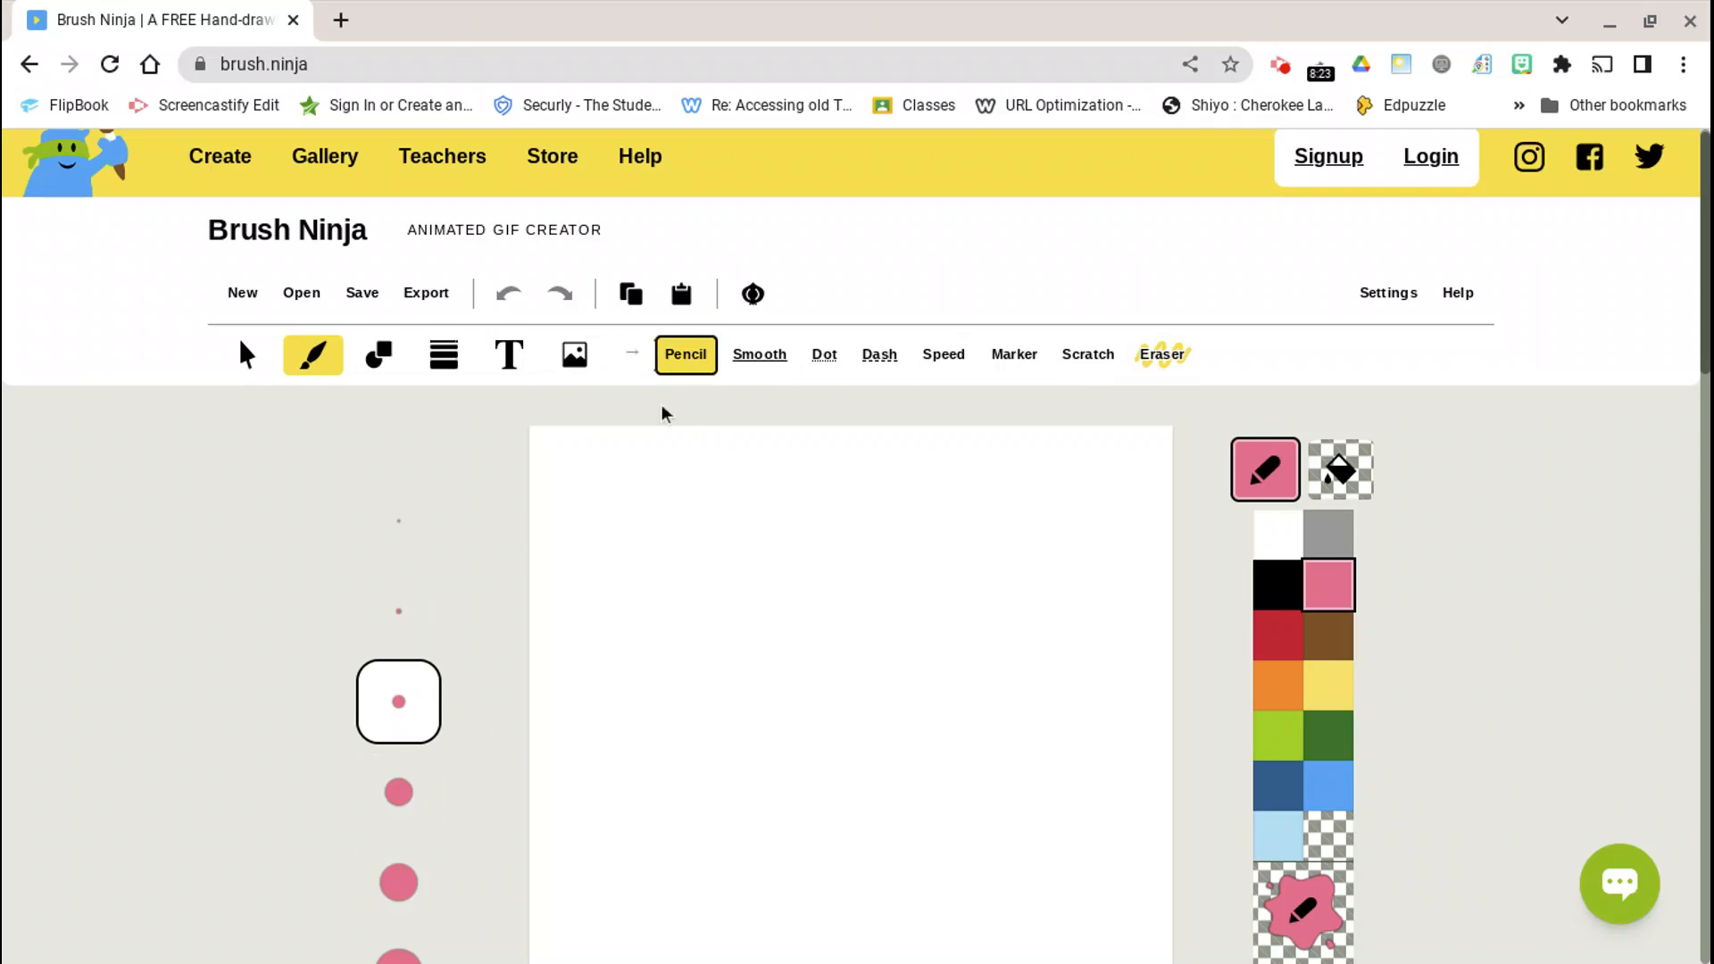
pyautogui.moveTo(605, 493); pyautogui.dragTo(702, 600)
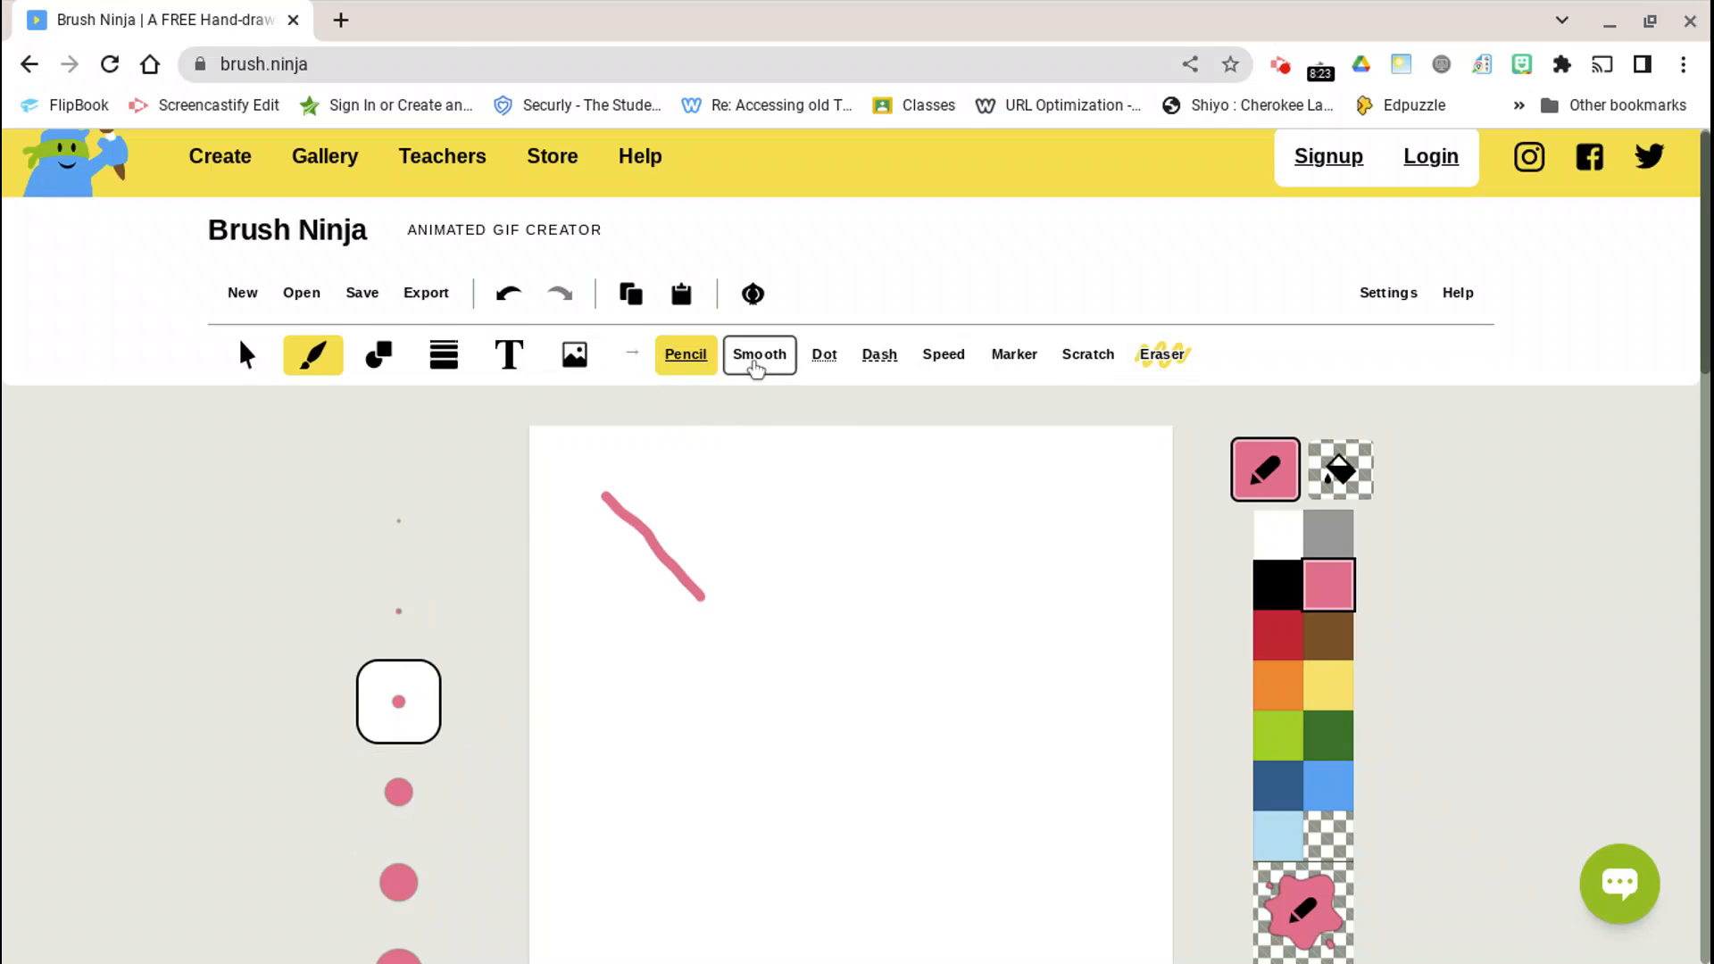
pyautogui.click(759, 354)
pyautogui.moveTo(720, 481); pyautogui.dragTo(836, 620)
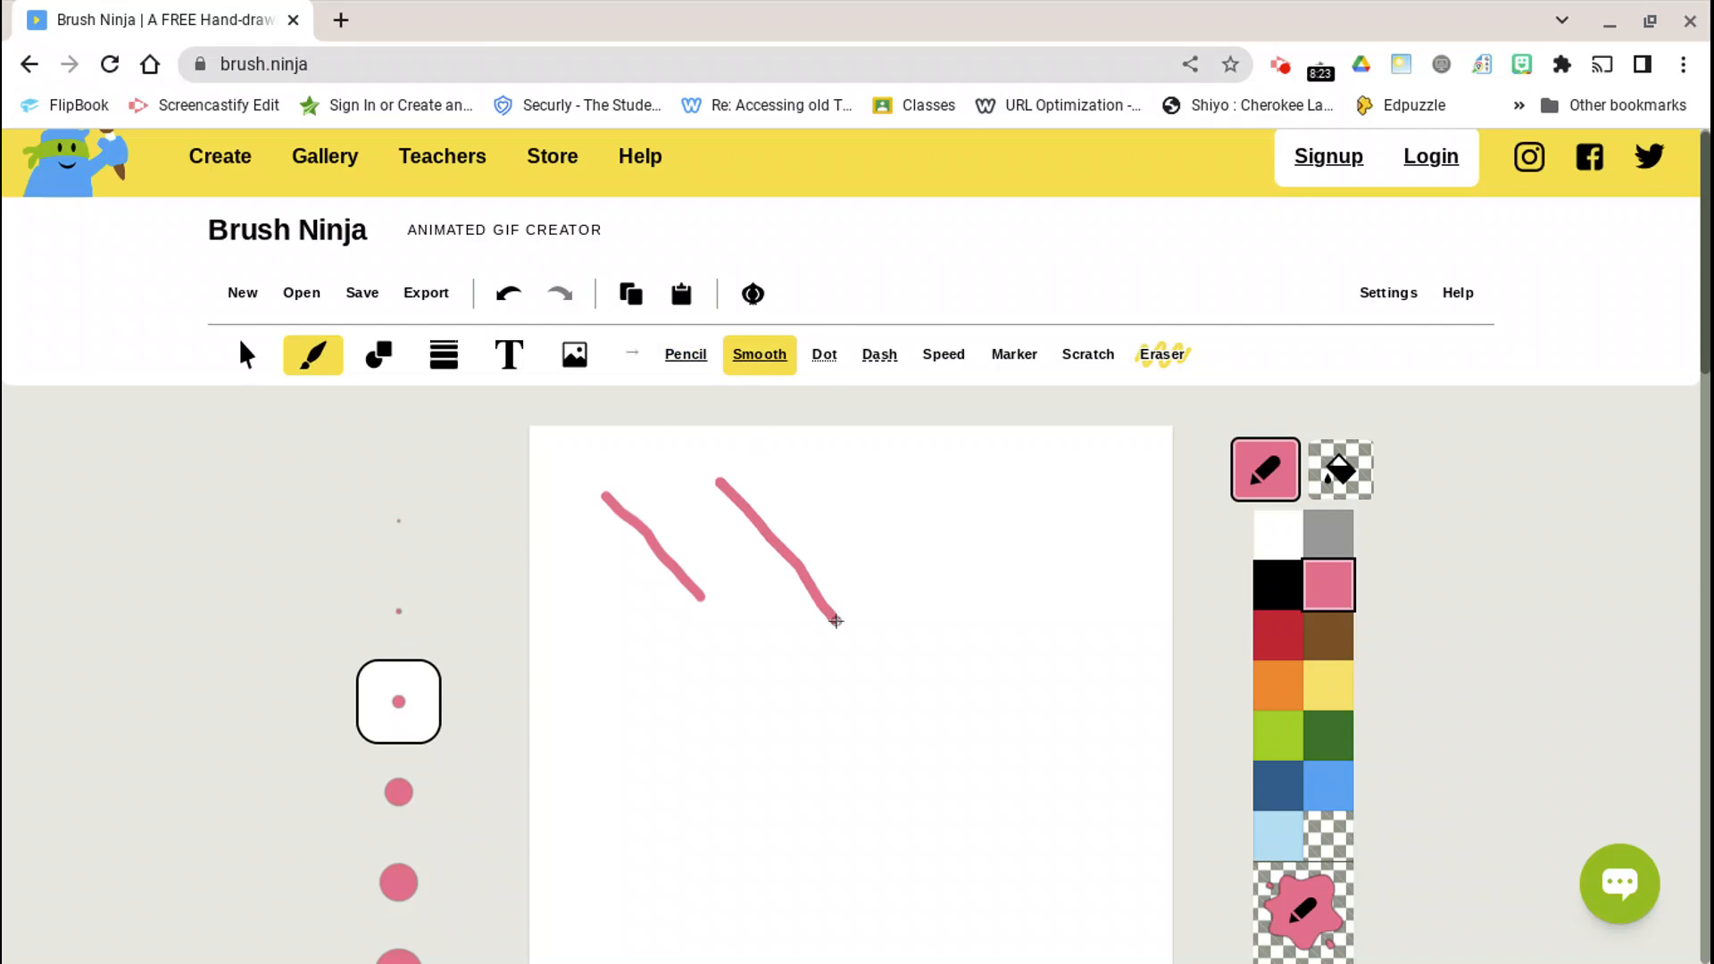
pyautogui.click(824, 355)
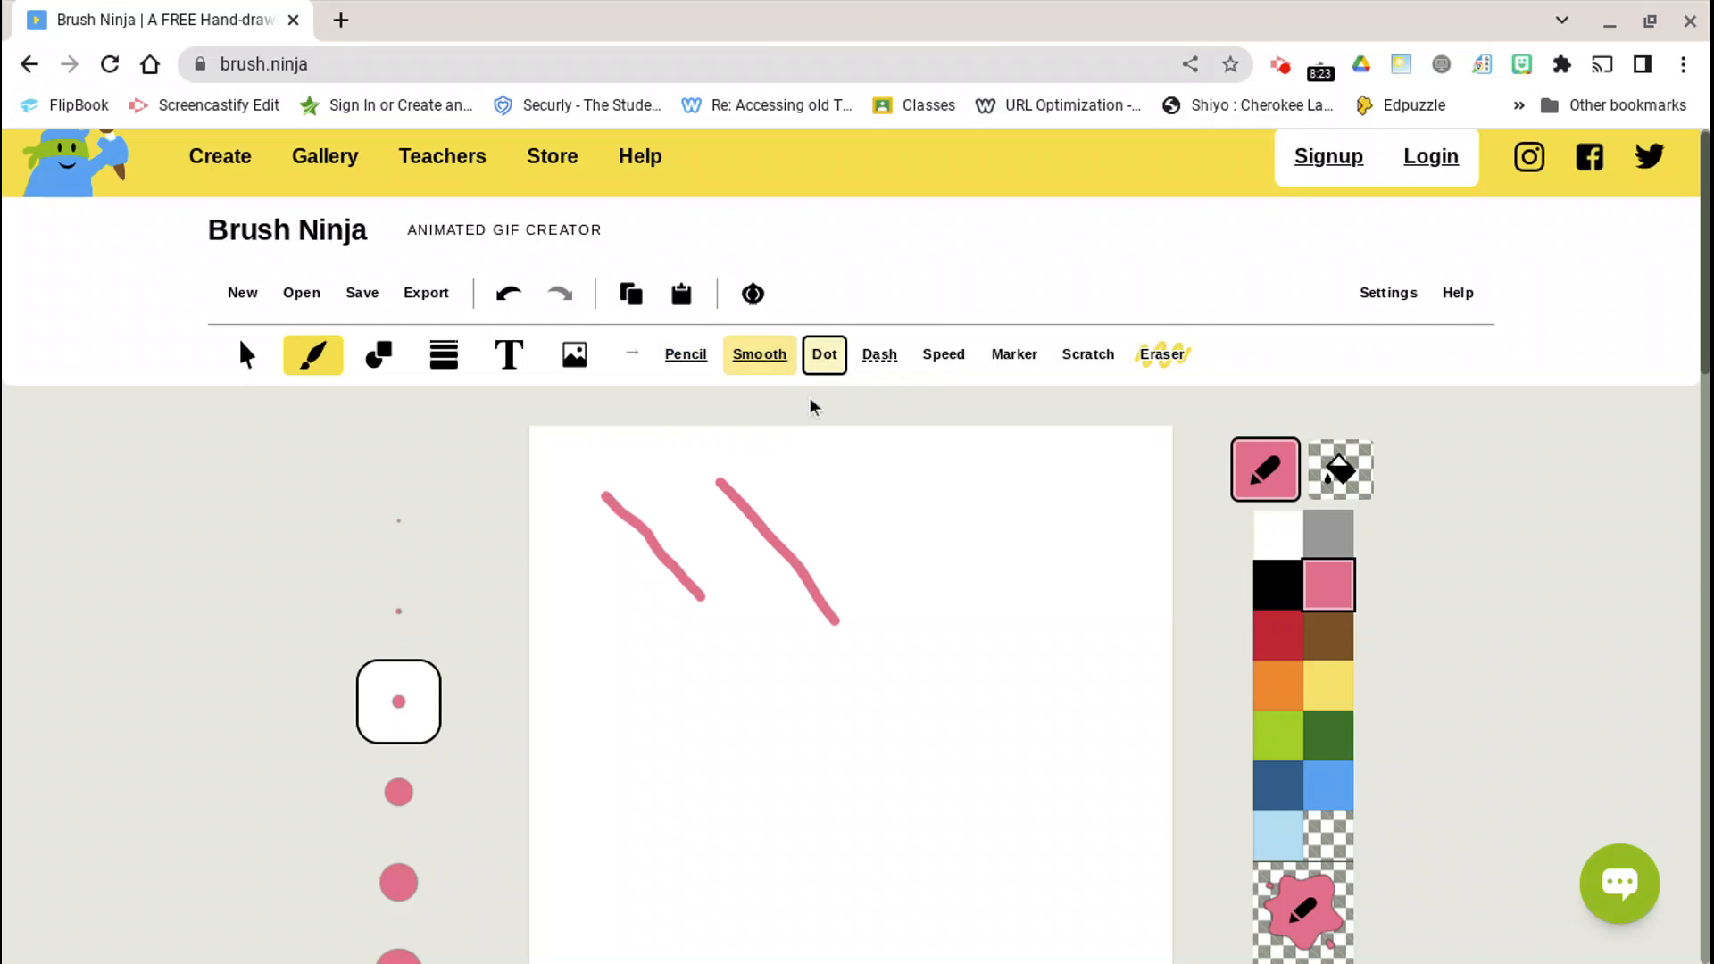
pyautogui.moveTo(842, 479); pyautogui.dragTo(933, 650)
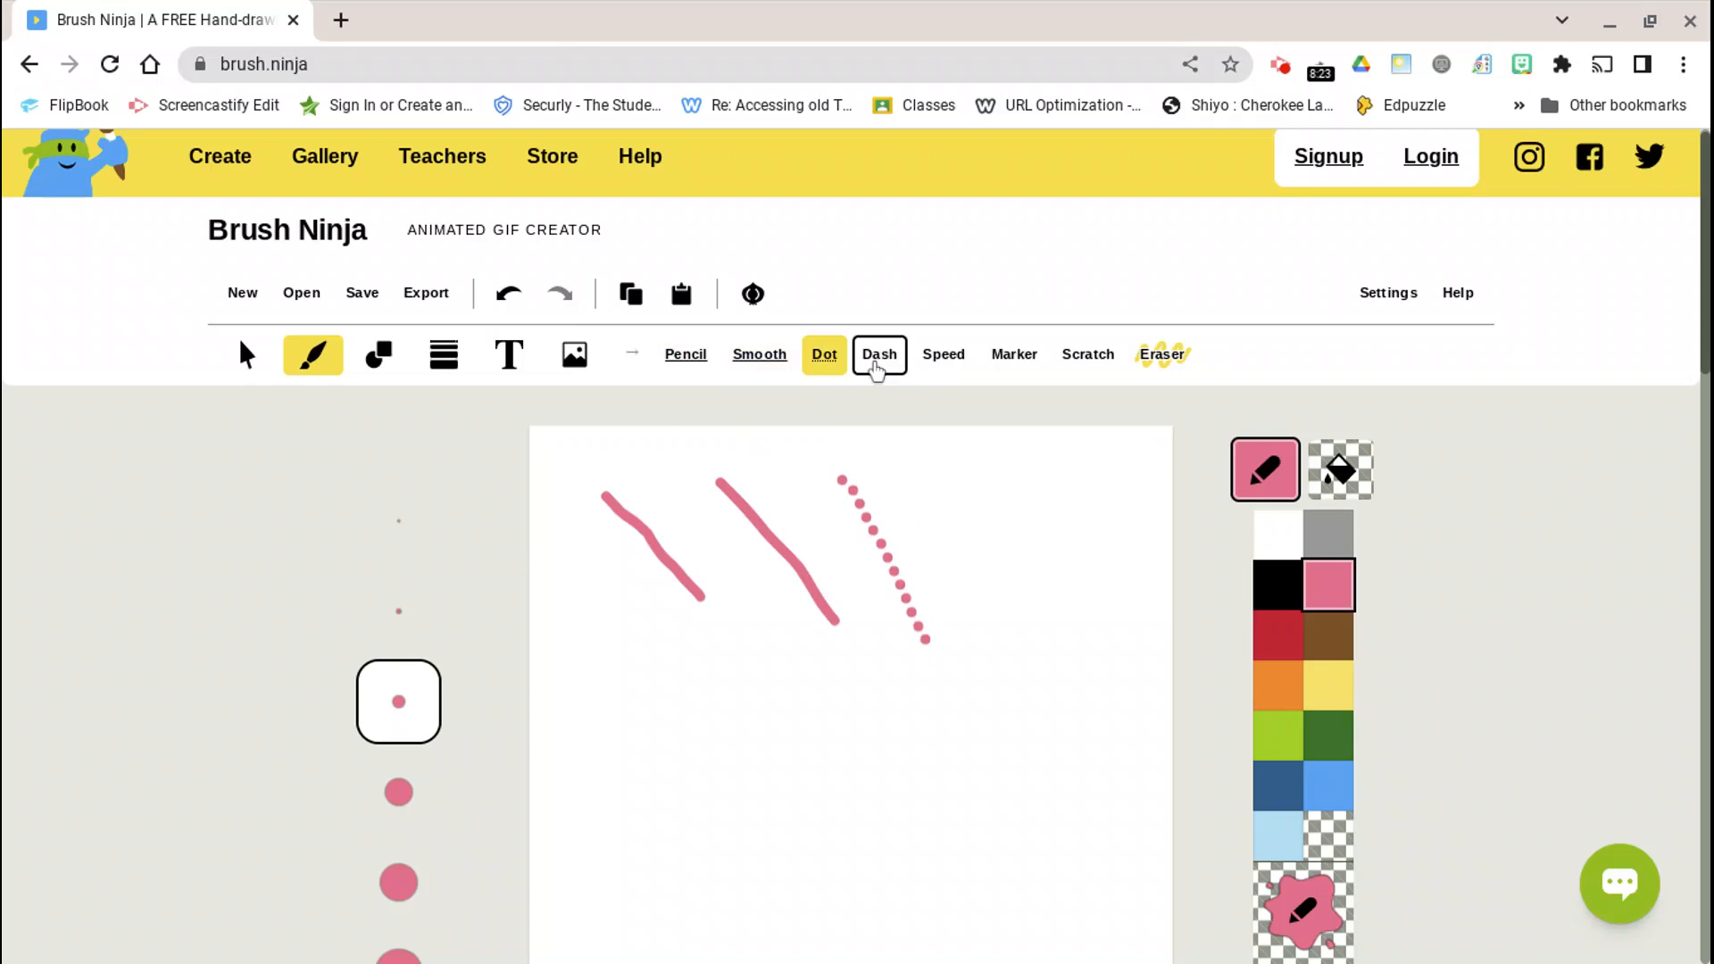
pyautogui.click(879, 355)
pyautogui.moveTo(943, 503); pyautogui.dragTo(1025, 673)
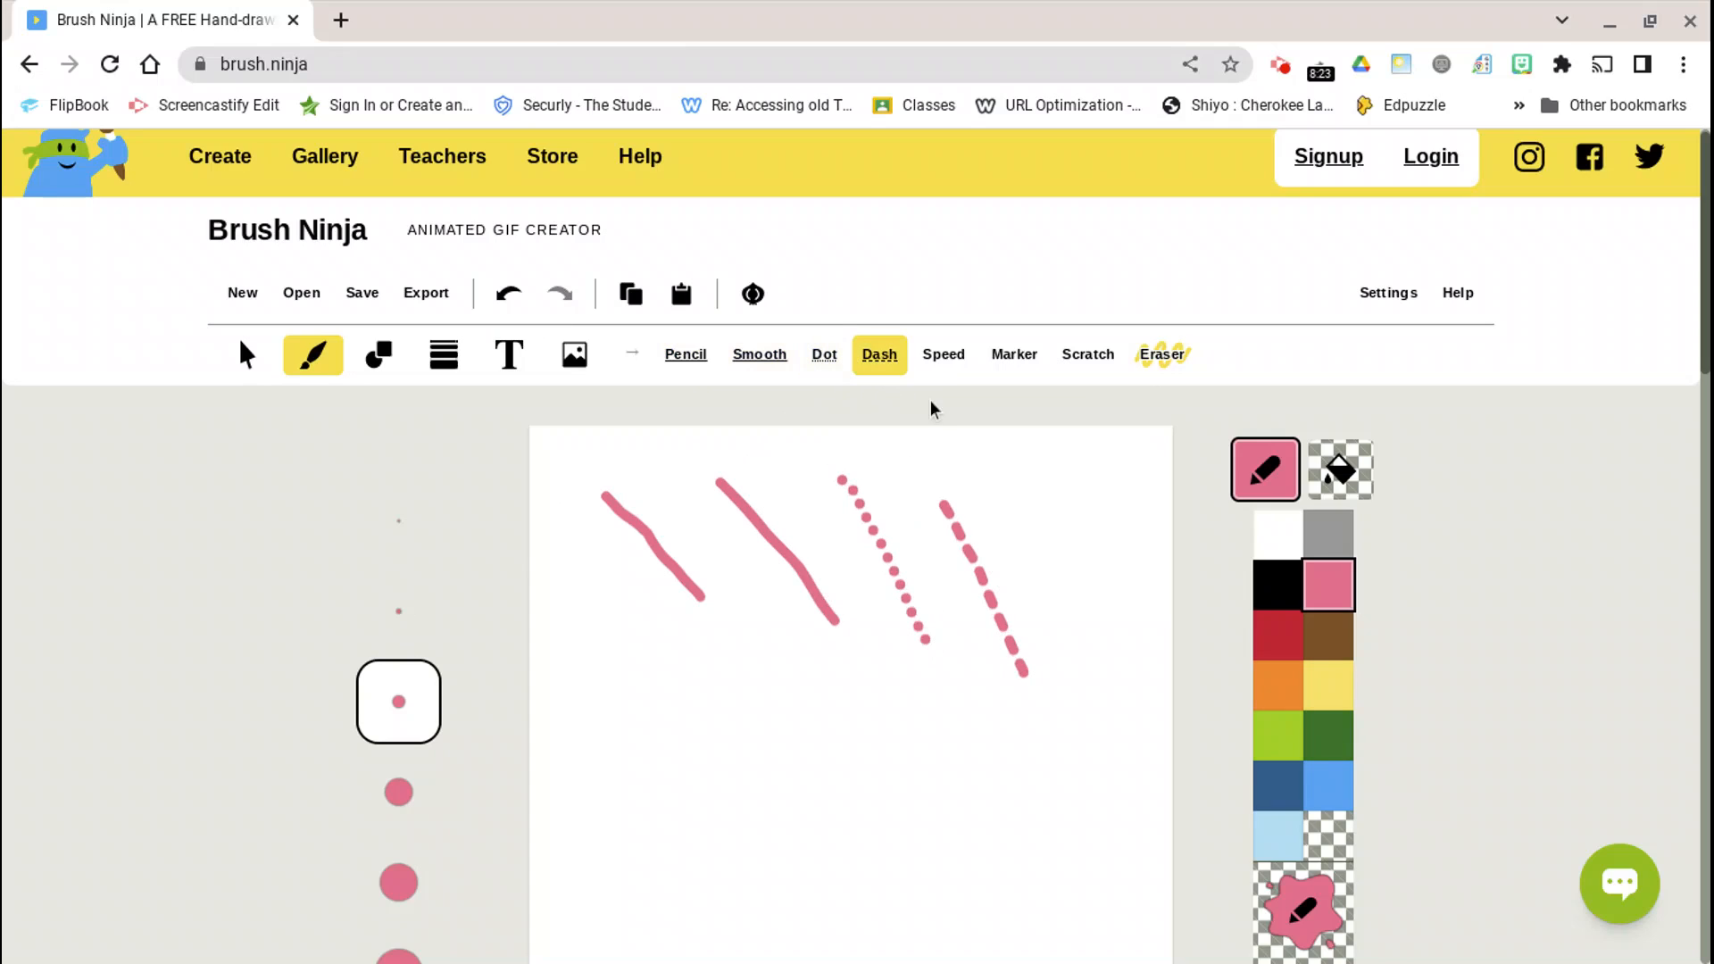
# Draw a zigzag with the Speed brush, a spiral with the Marker, and a wavy line with the Scratch brush.
pyautogui.click(944, 354)
pyautogui.moveTo(1053, 502)
pyautogui.mouseDown()
pyautogui.moveTo(1078, 542)
pyautogui.moveTo(1065, 722)
pyautogui.moveTo(999, 685)
pyautogui.moveTo(970, 706)
pyautogui.moveTo(815, 687)
pyautogui.moveTo(750, 710)
pyautogui.mouseUp()
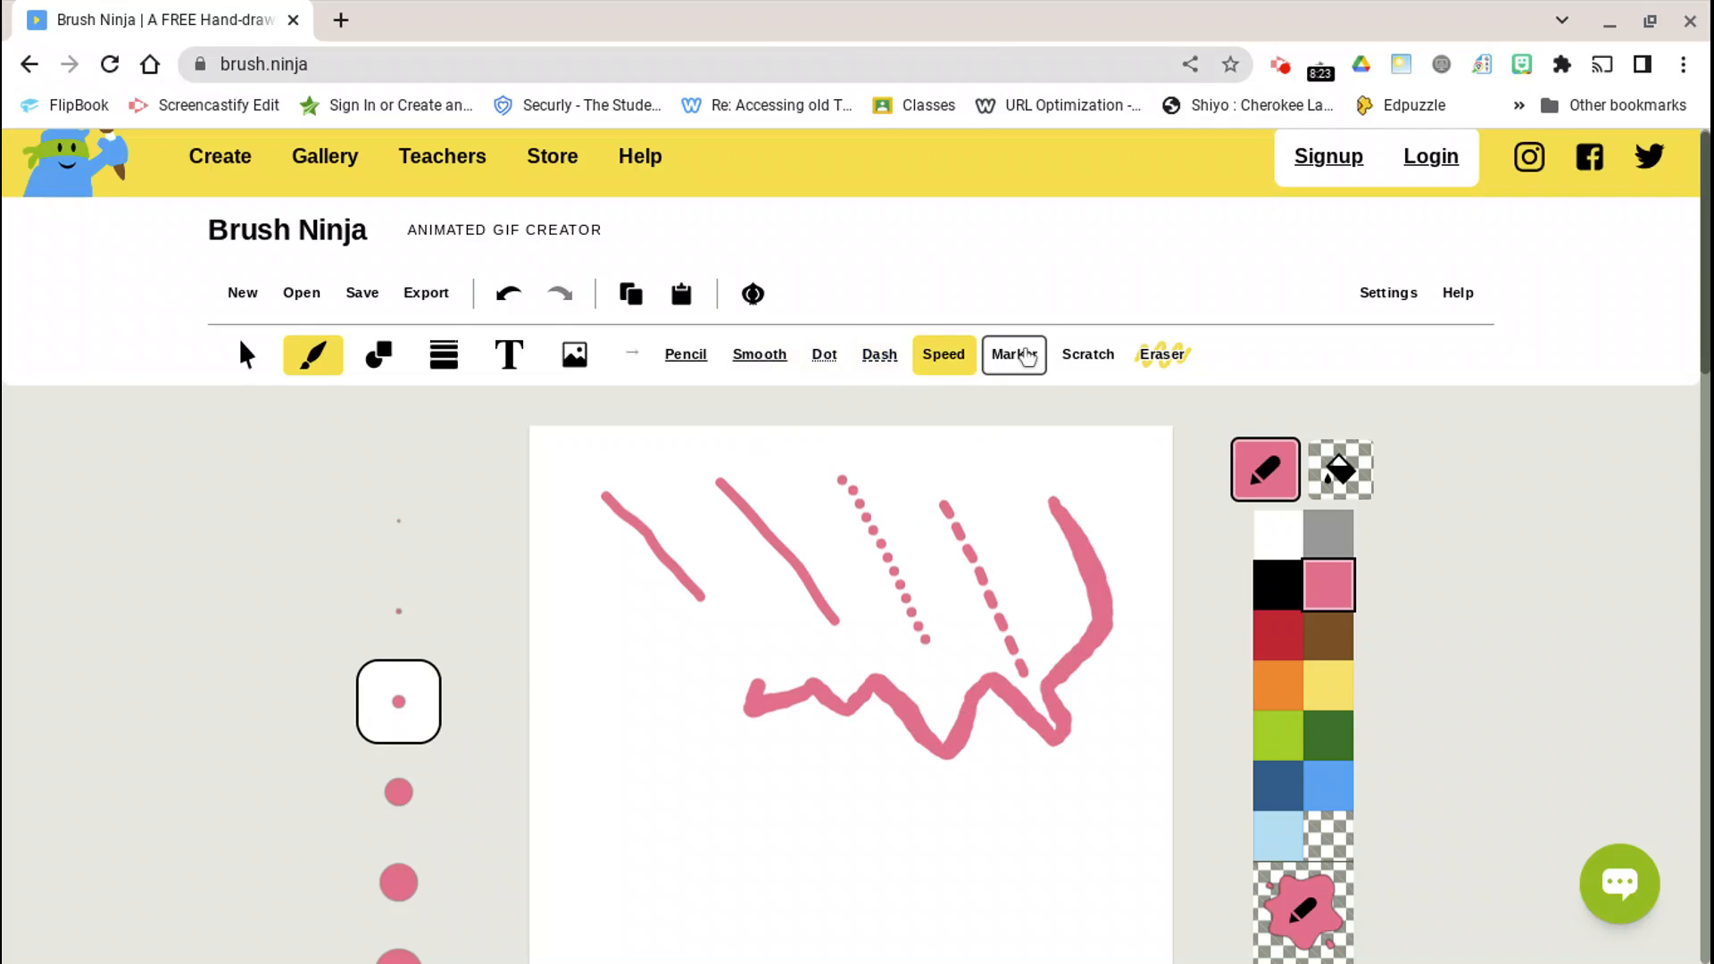
pyautogui.click(1026, 357)
pyautogui.moveTo(643, 787)
pyautogui.mouseDown()
pyautogui.moveTo(668, 841)
pyautogui.moveTo(840, 845)
pyautogui.moveTo(807, 779)
pyautogui.moveTo(769, 828)
pyautogui.moveTo(813, 837)
pyautogui.mouseUp()
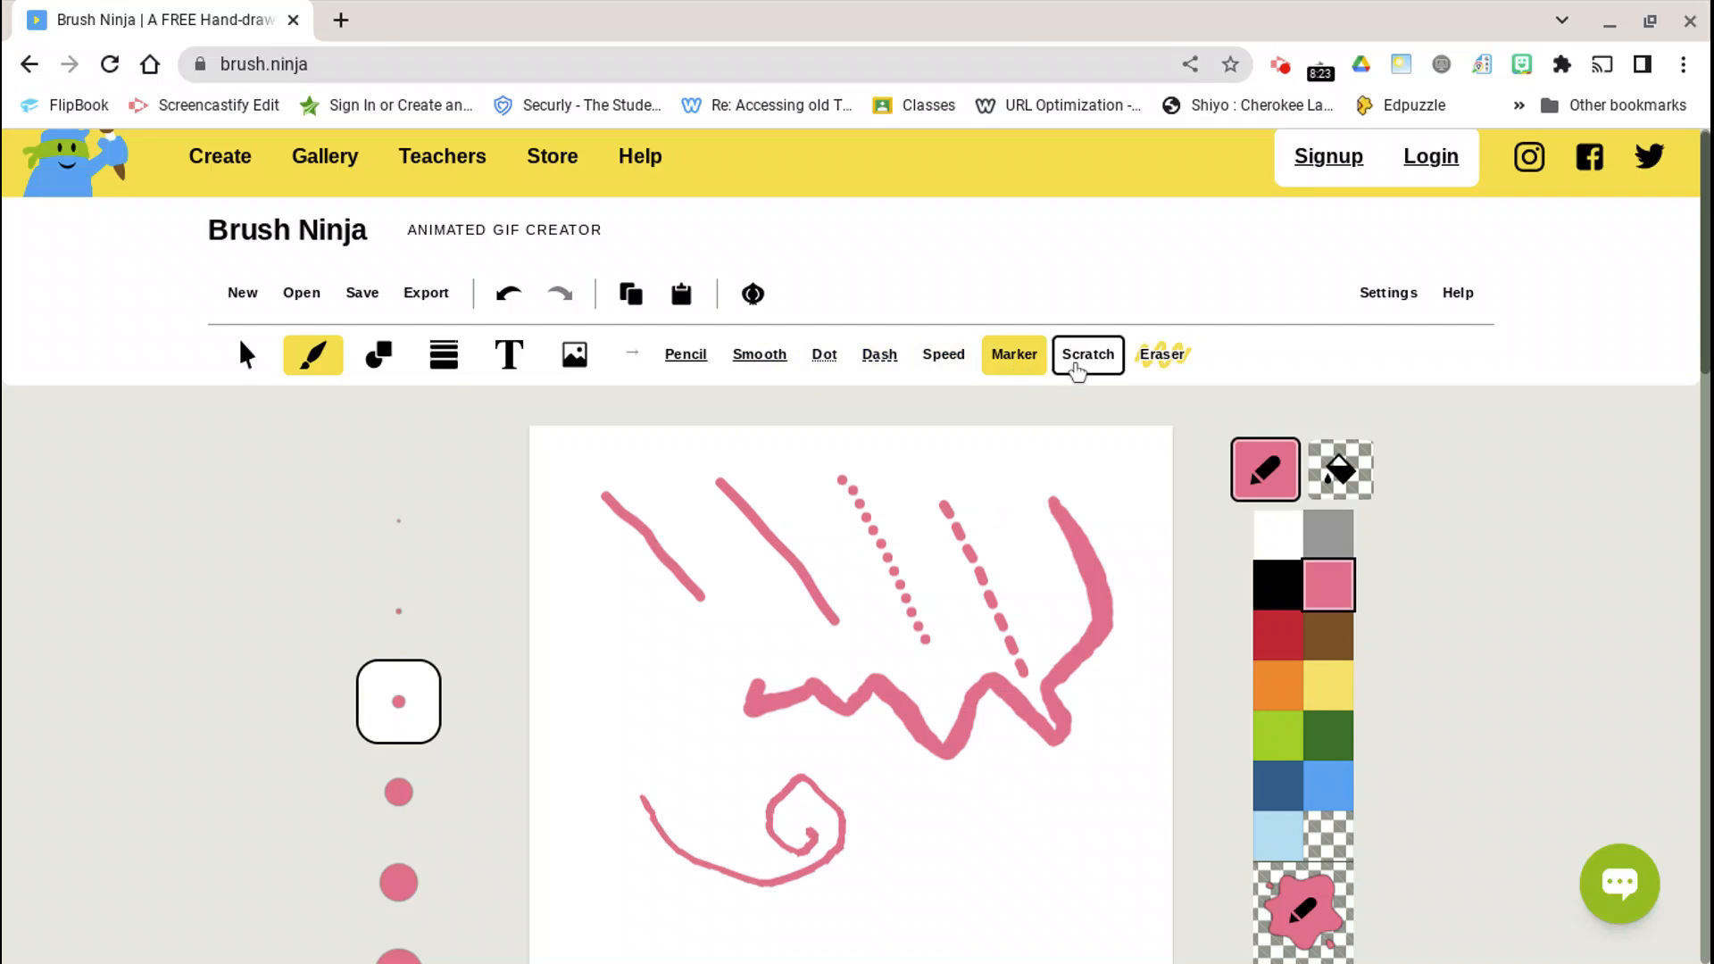
pyautogui.click(1088, 355)
pyautogui.moveTo(1105, 823)
pyautogui.mouseDown()
pyautogui.moveTo(1068, 844)
pyautogui.moveTo(894, 766)
pyautogui.moveTo(860, 790)
pyautogui.moveTo(746, 749)
pyautogui.moveTo(659, 684)
pyautogui.mouseUp()
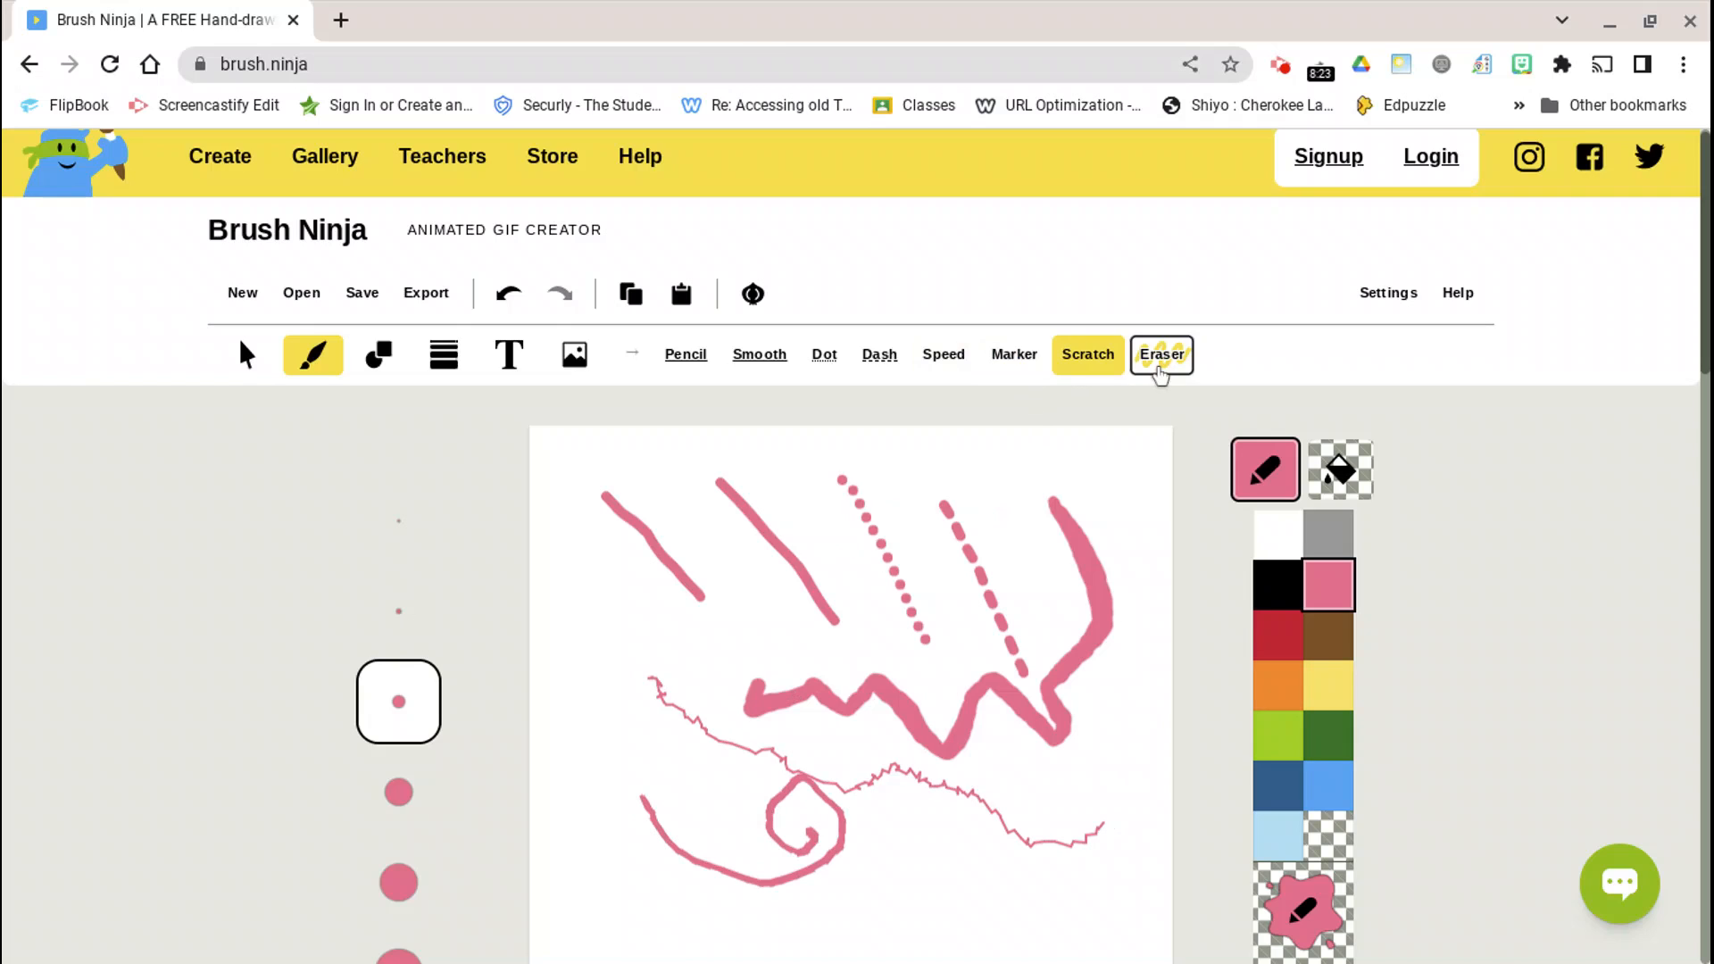
# Erase the solid diagonals, spiral, scratch line and most of the zigzag with the Eraser at the largest brush size.
pyautogui.scroll(-1, 435, 651)
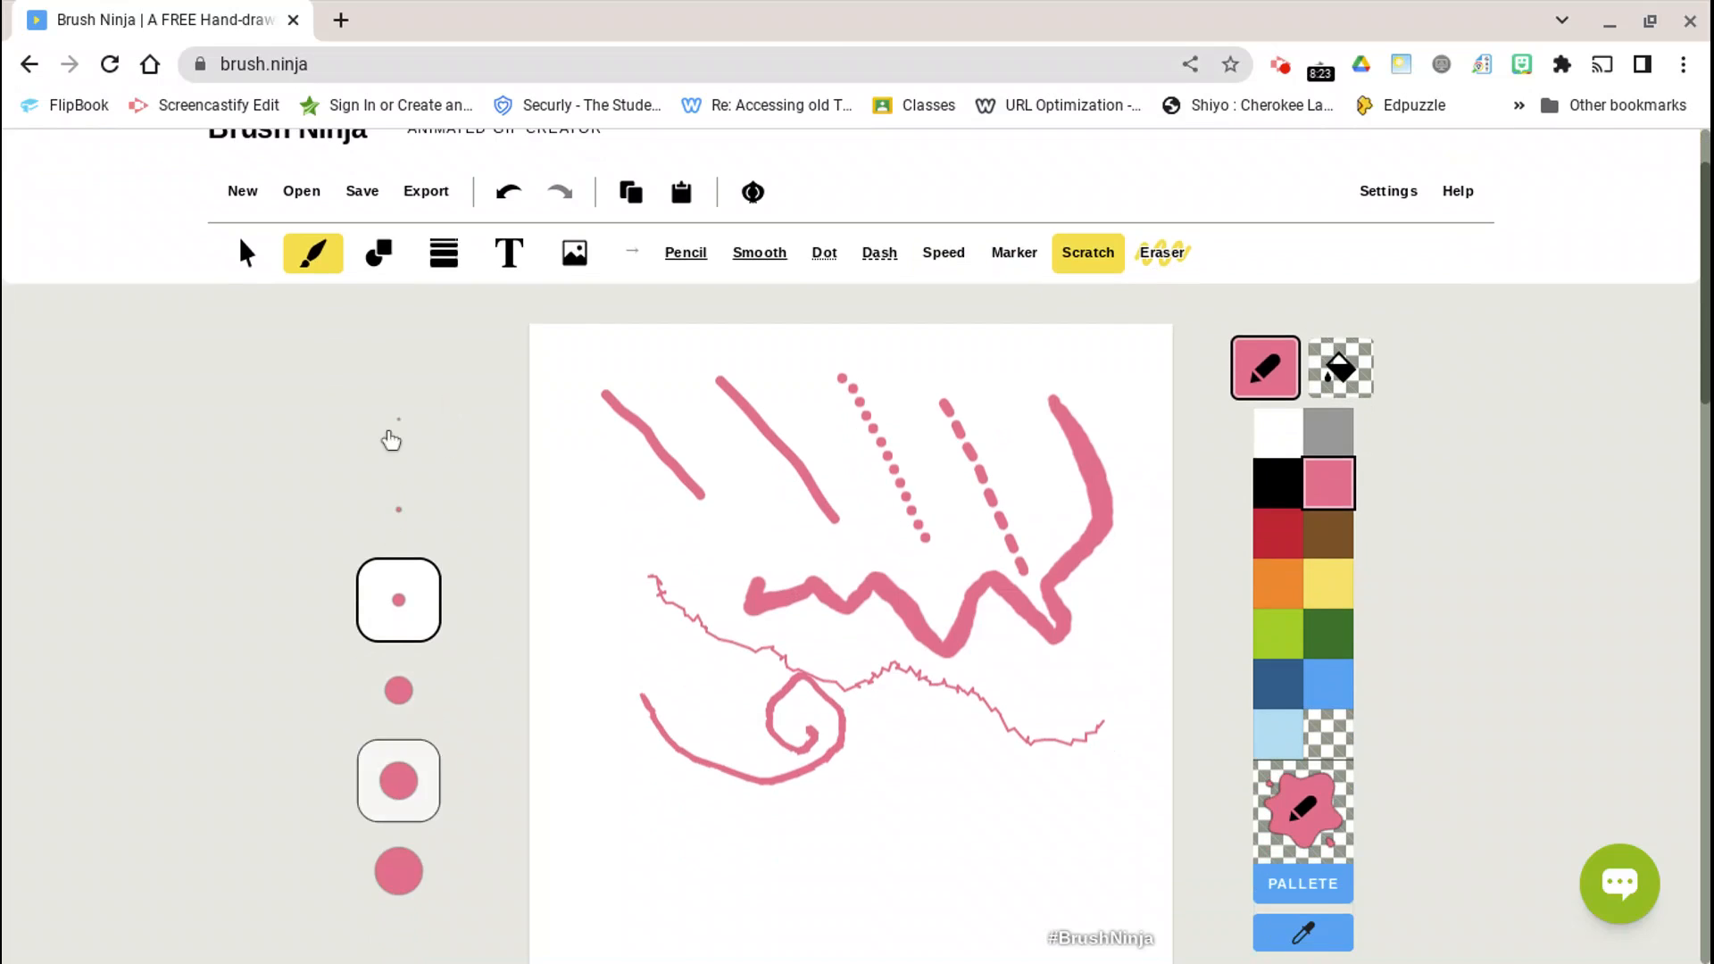
pyautogui.scroll(-1, 397, 678)
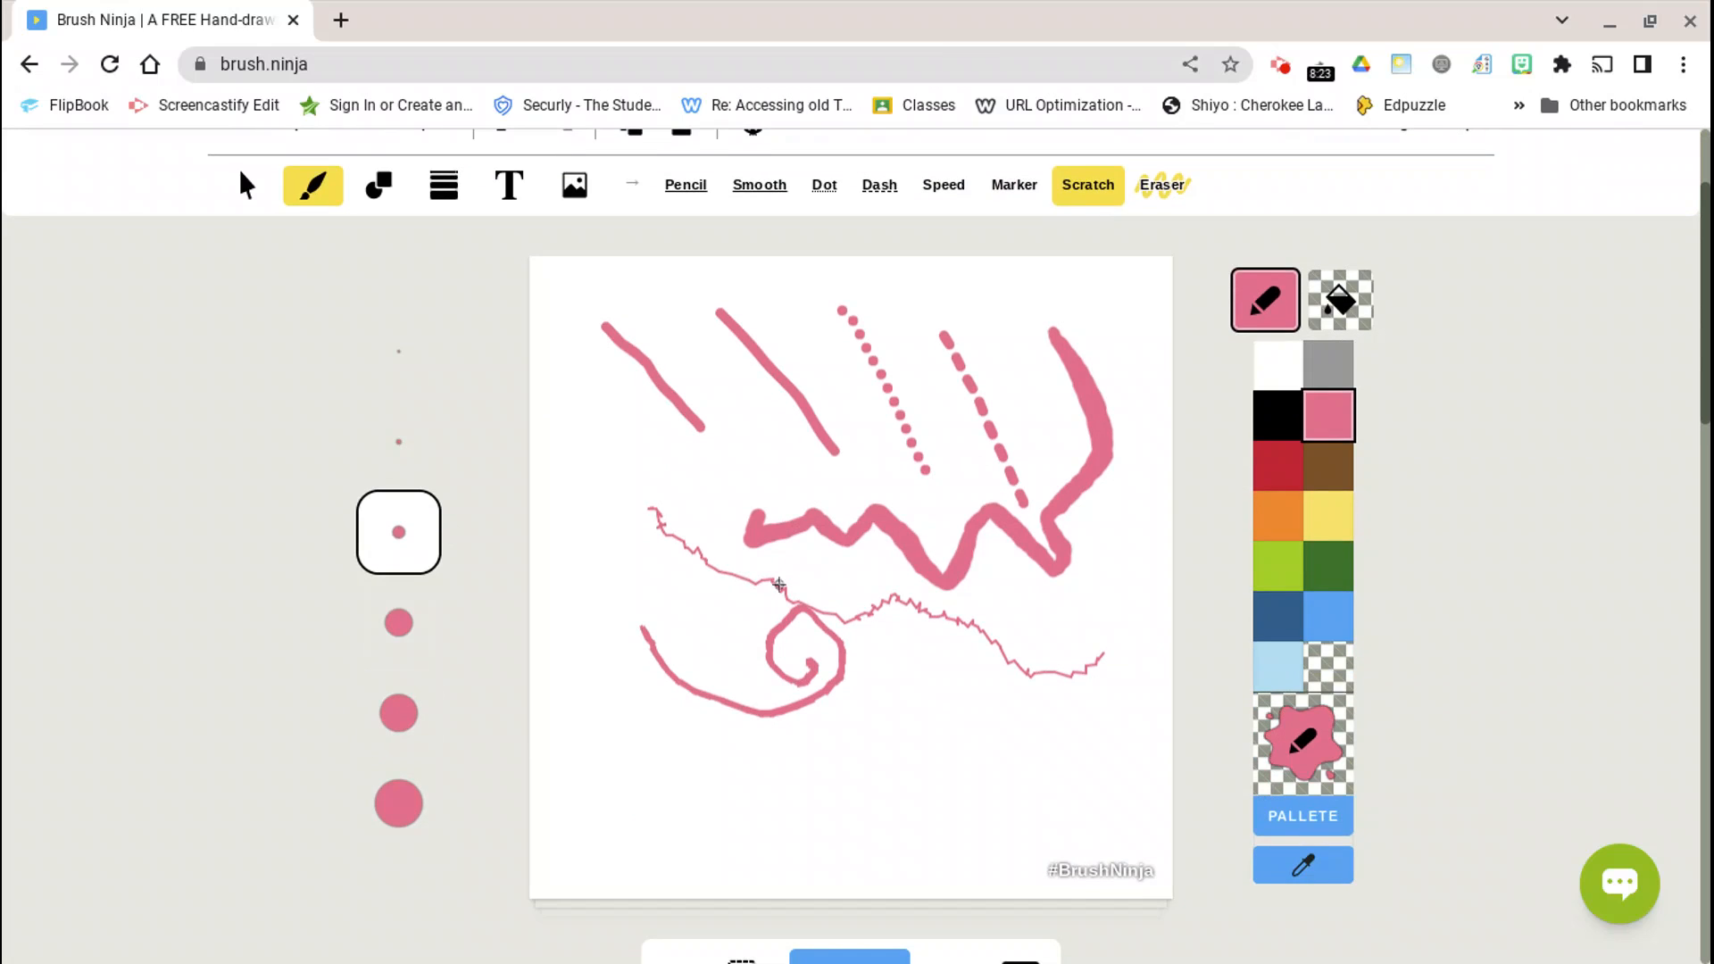
pyautogui.click(1161, 185)
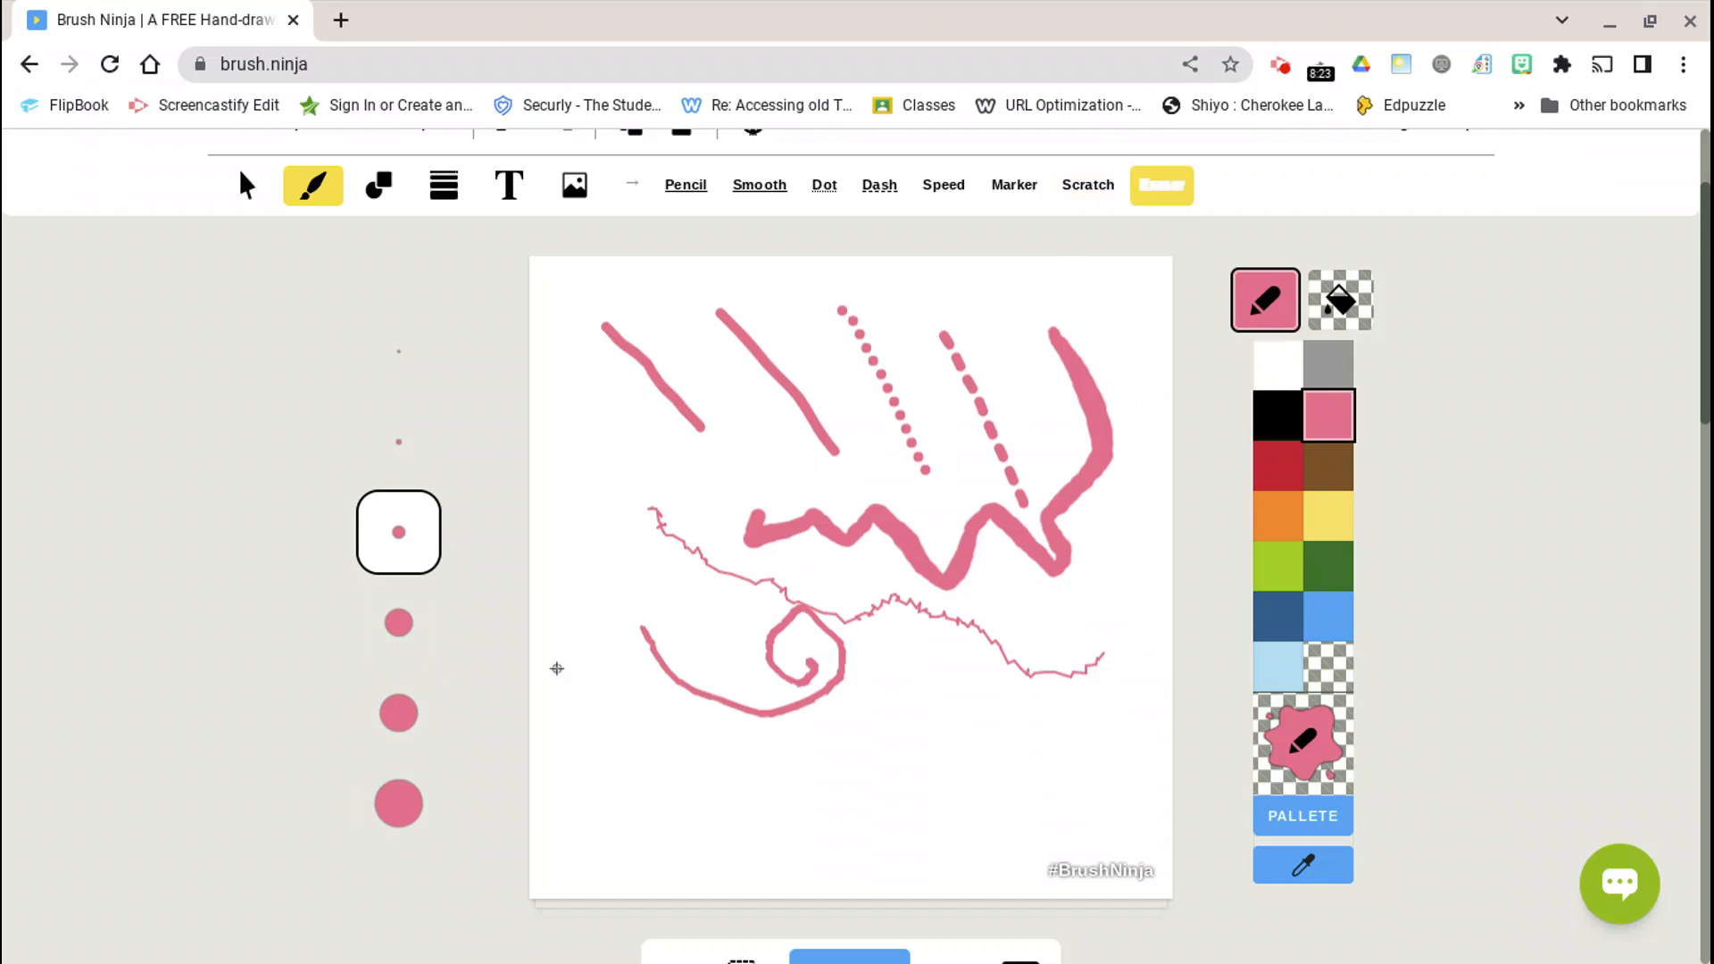
pyautogui.click(398, 803)
pyautogui.moveTo(749, 705)
pyautogui.mouseDown()
pyautogui.moveTo(873, 677)
pyautogui.moveTo(709, 695)
pyautogui.moveTo(925, 634)
pyautogui.moveTo(663, 706)
pyautogui.moveTo(839, 609)
pyautogui.moveTo(769, 562)
pyautogui.moveTo(658, 547)
pyautogui.moveTo(782, 406)
pyautogui.moveTo(598, 334)
pyautogui.moveTo(661, 310)
pyautogui.moveTo(708, 387)
pyautogui.moveTo(833, 442)
pyautogui.mouseUp()
pyautogui.moveTo(720, 548)
pyautogui.mouseDown()
pyautogui.moveTo(779, 611)
pyautogui.moveTo(830, 571)
pyautogui.moveTo(1008, 574)
pyautogui.moveTo(1063, 699)
pyautogui.moveTo(1035, 647)
pyautogui.moveTo(1065, 562)
pyautogui.mouseUp()
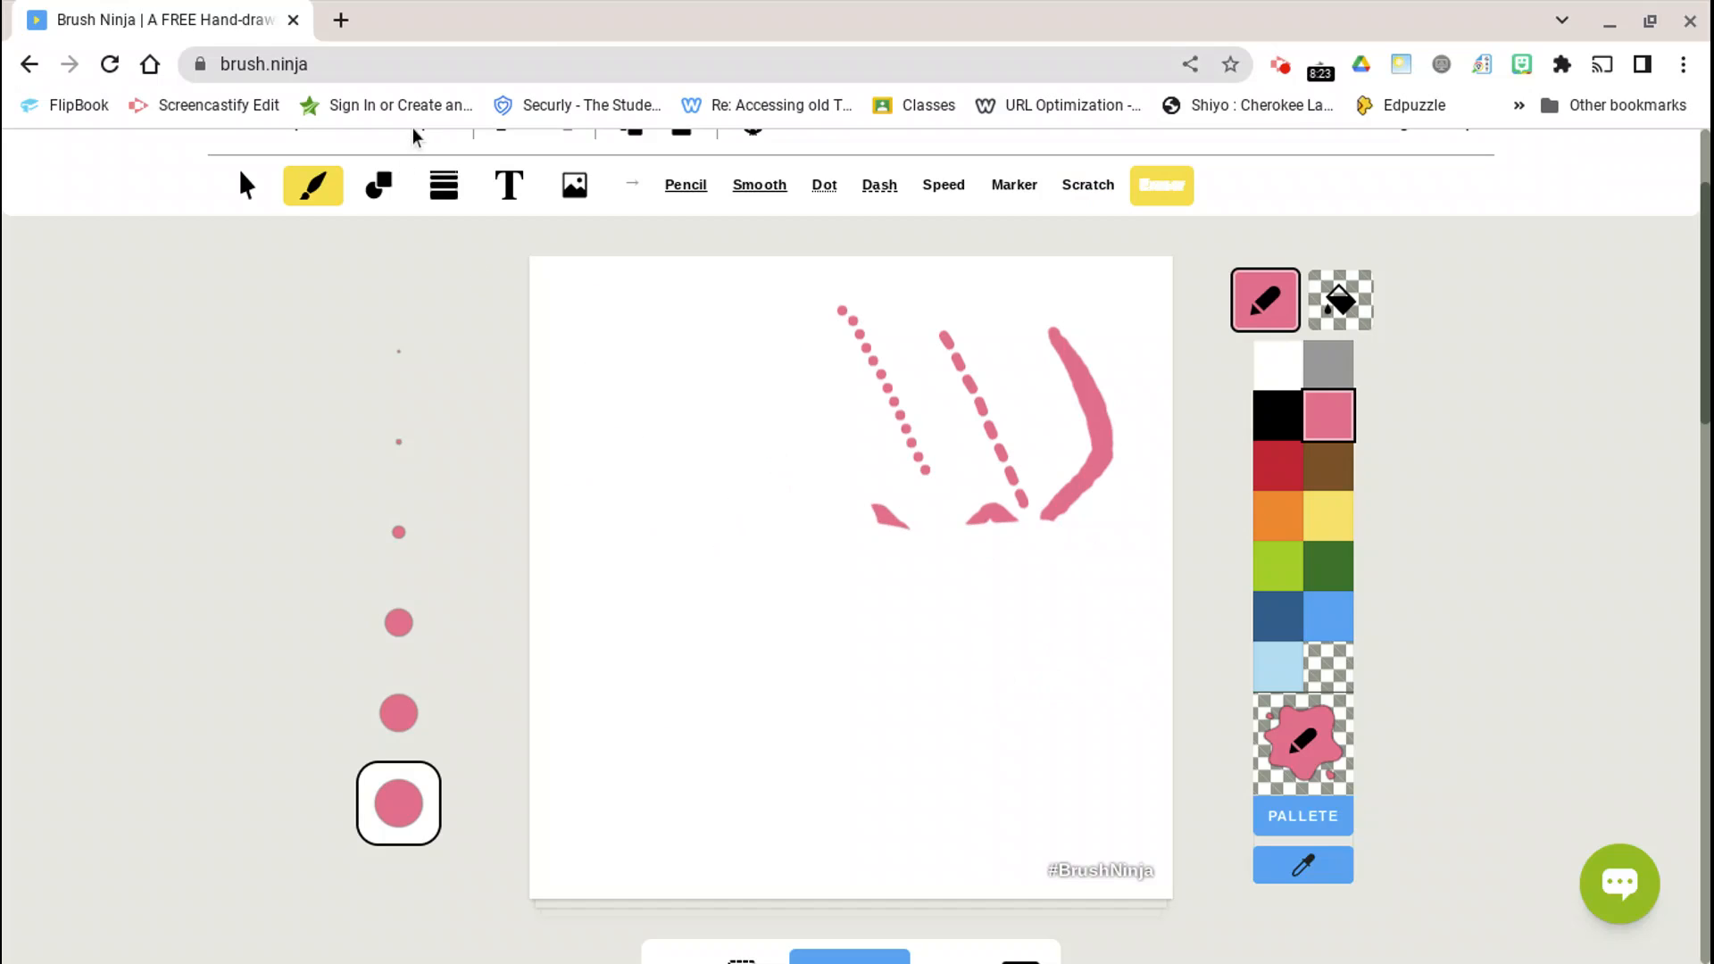
# Undo the last eraser action and erase the remaining dotted, dashed and curved strokes.
pyautogui.scroll(2, 287, 317)
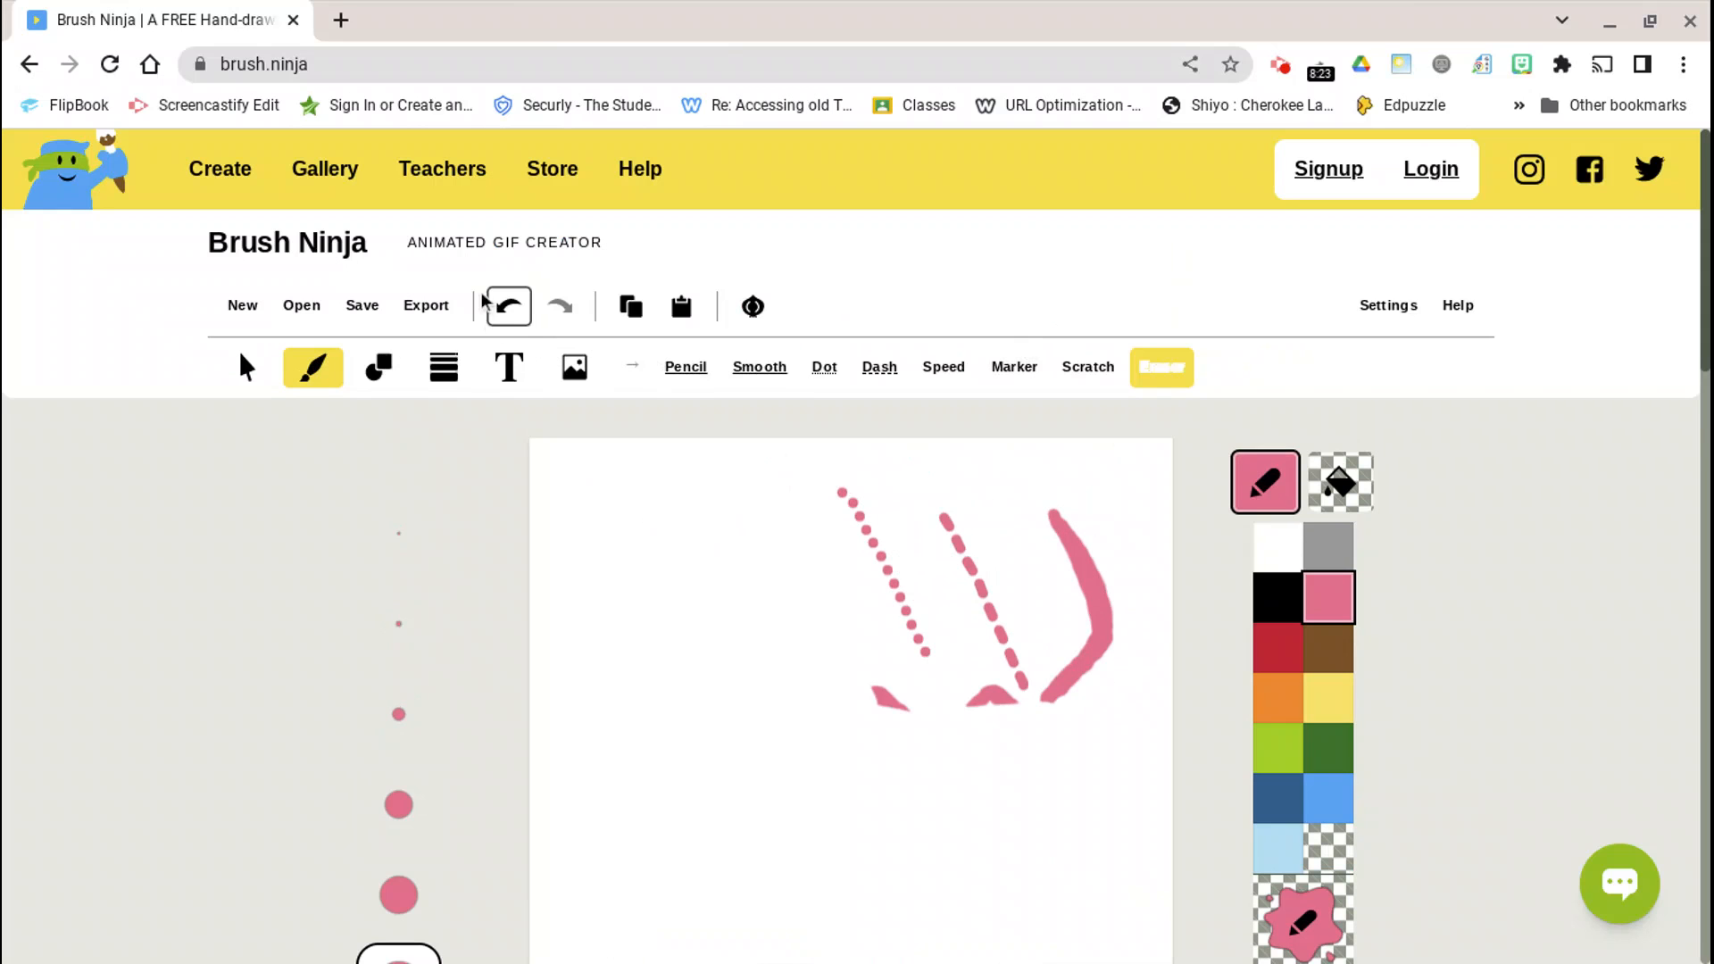
pyautogui.click(509, 308)
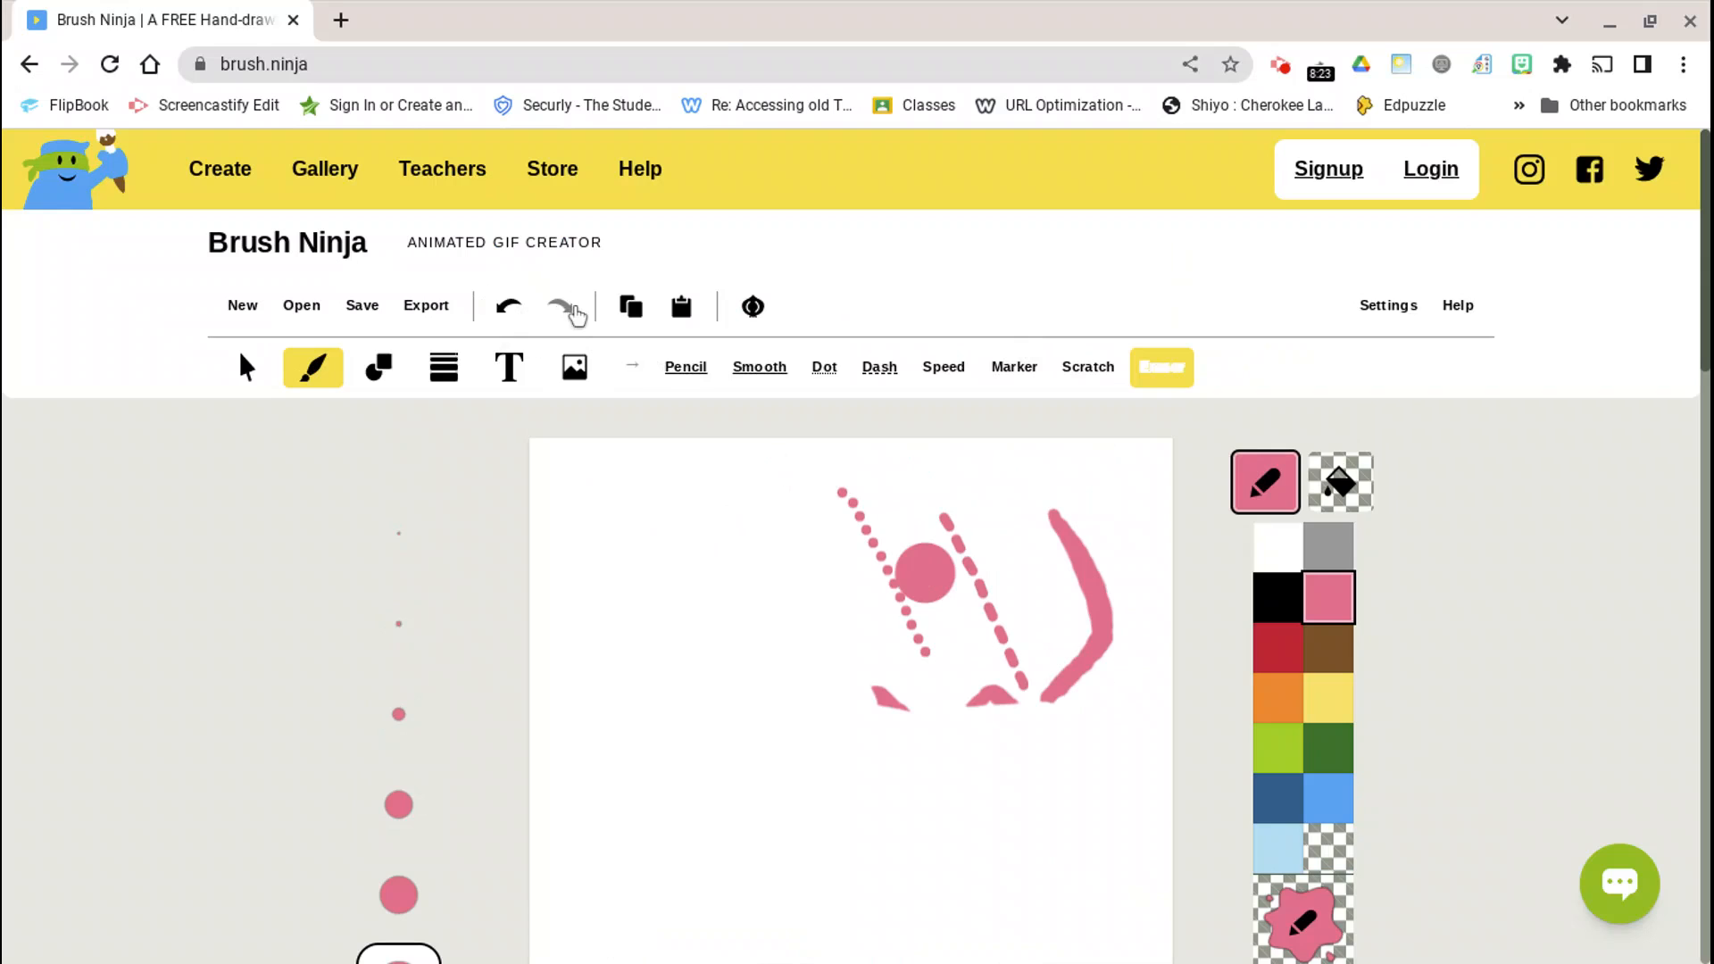
pyautogui.moveTo(923, 582)
pyautogui.mouseDown()
pyautogui.moveTo(871, 599)
pyautogui.moveTo(811, 540)
pyautogui.moveTo(831, 497)
pyautogui.moveTo(1041, 499)
pyautogui.moveTo(1070, 516)
pyautogui.moveTo(1085, 579)
pyautogui.moveTo(1070, 656)
pyautogui.moveTo(1019, 707)
pyautogui.moveTo(878, 700)
pyautogui.moveTo(883, 617)
pyautogui.mouseUp()
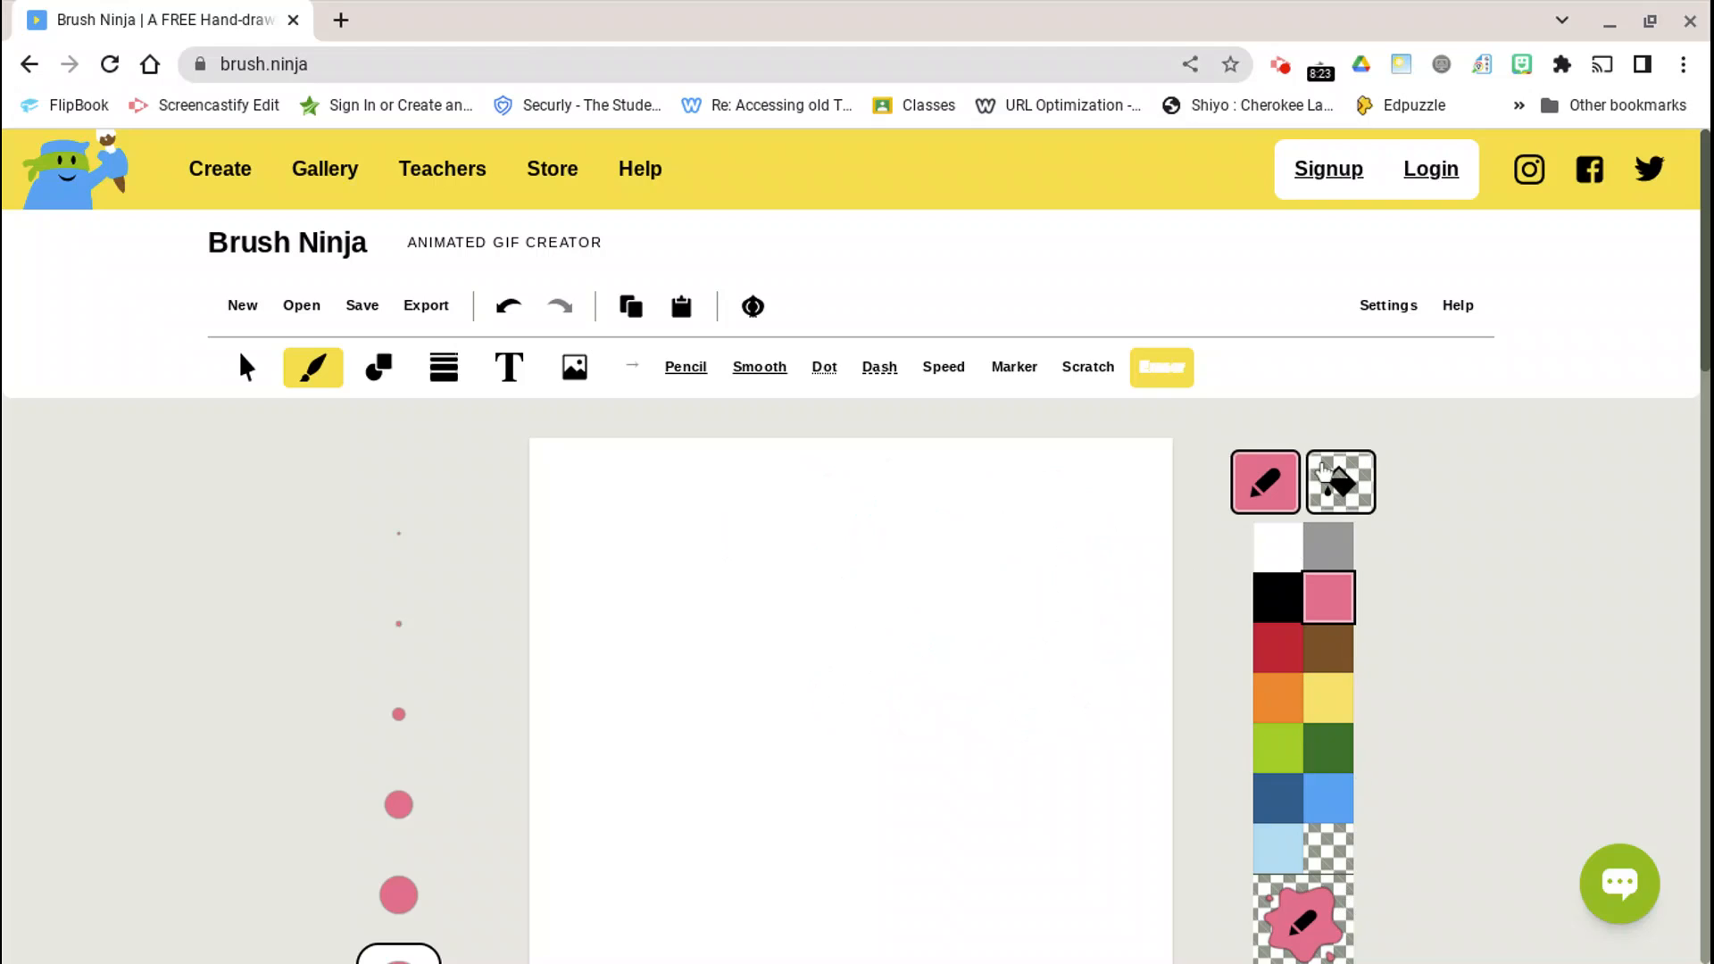
# Set the fill color to pink.
pyautogui.scroll(-2, 1448, 563)
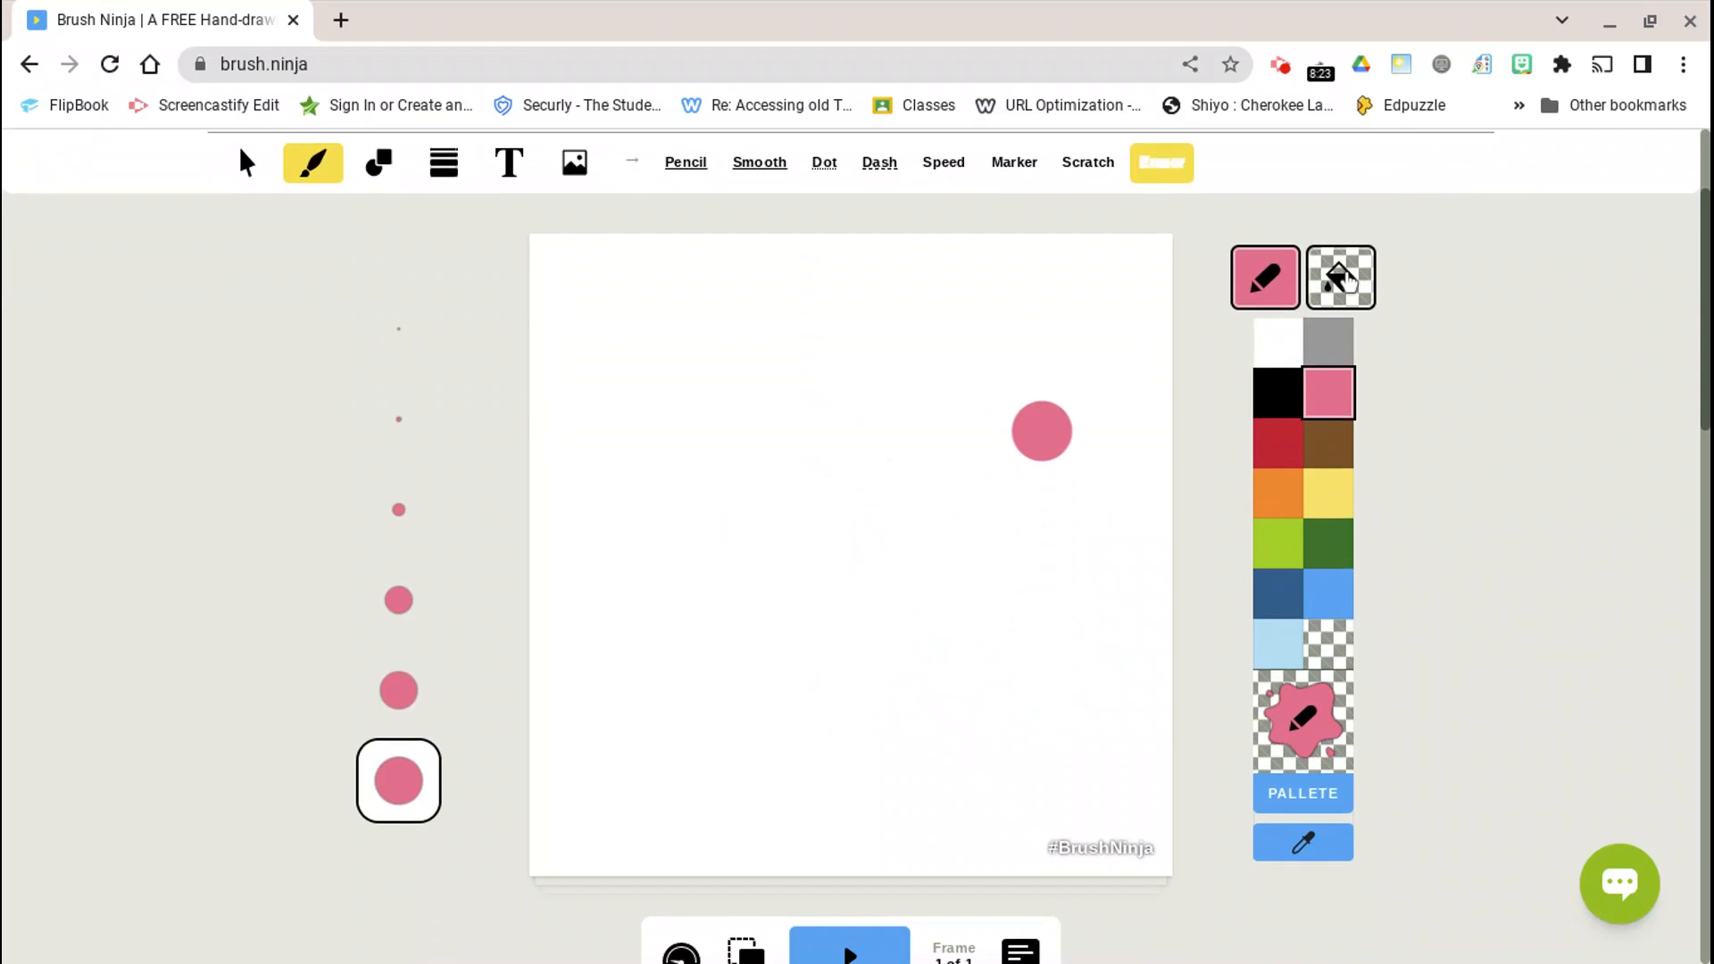
pyautogui.click(1351, 283)
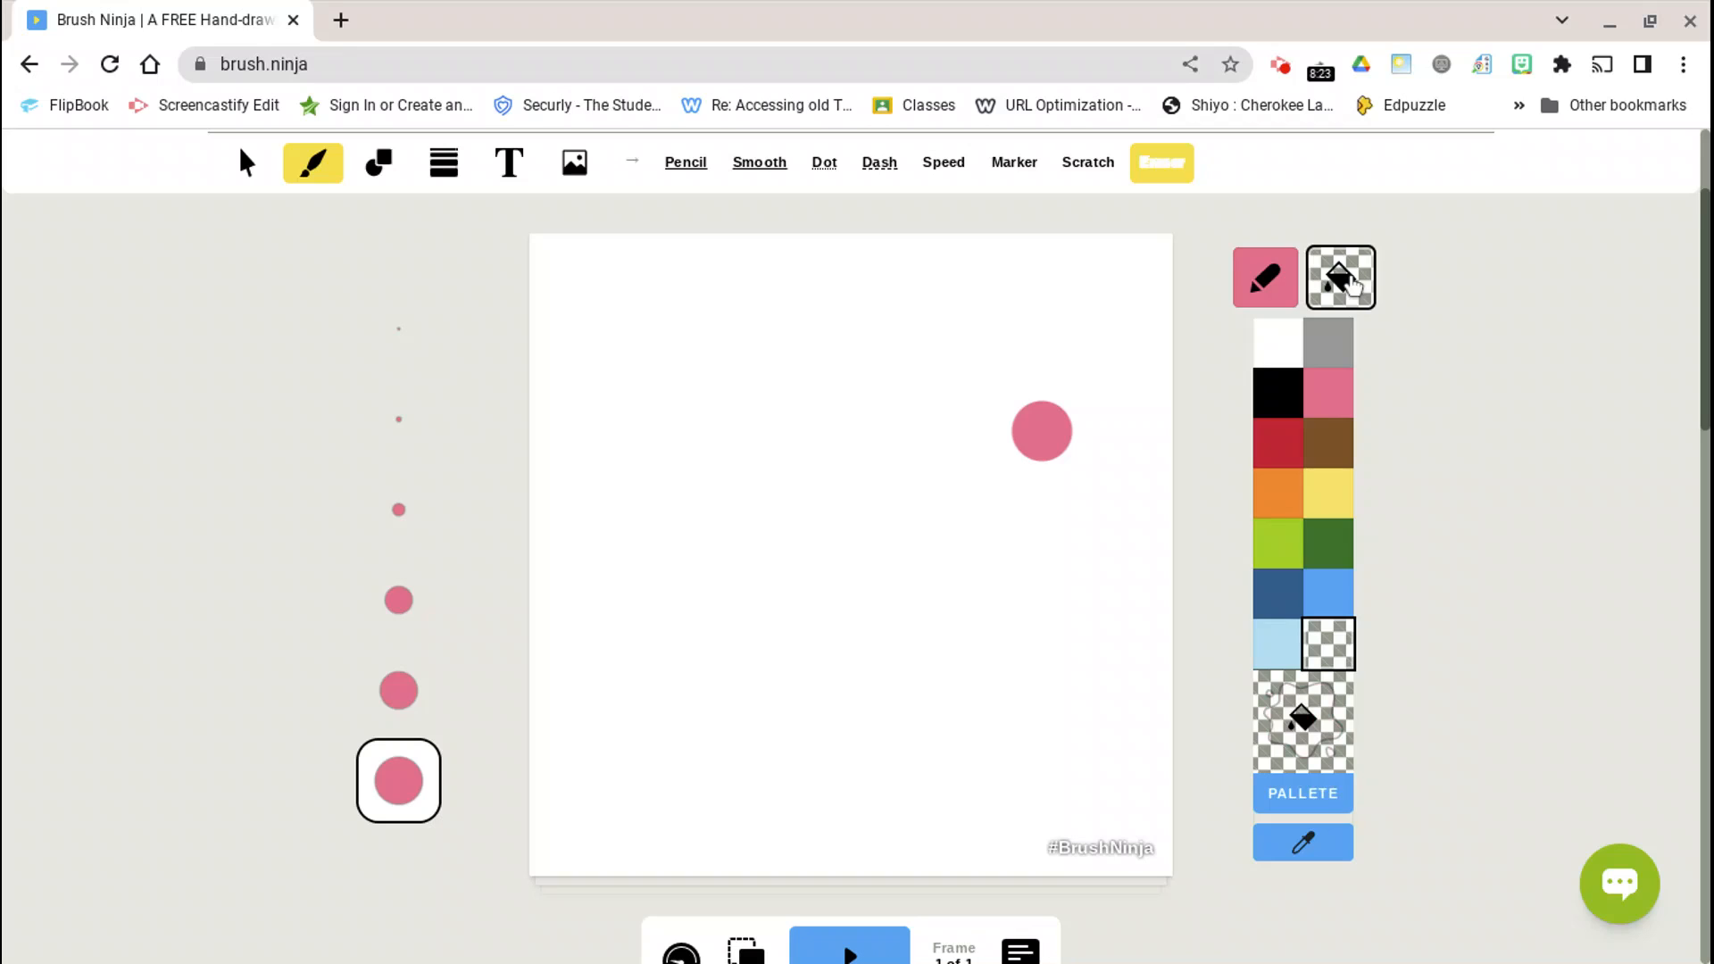
pyautogui.click(1328, 392)
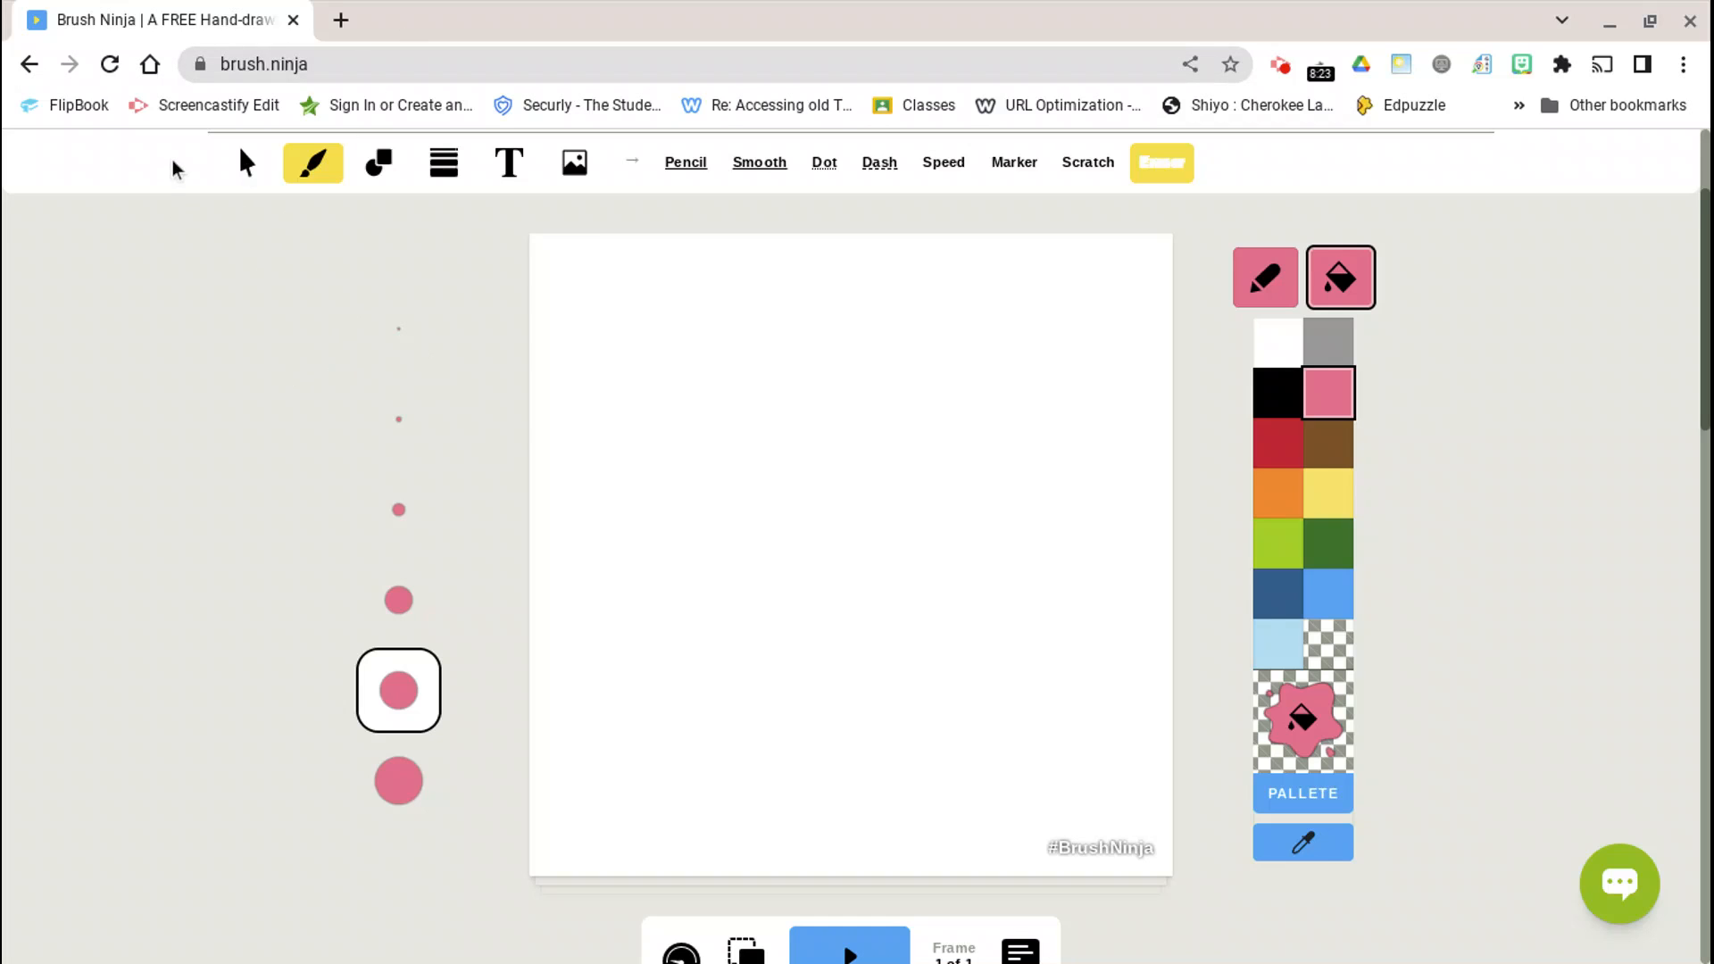
# Discard the current drawing and start a new blank animation.
pyautogui.scroll(3, 173, 159)
pyautogui.click(244, 317)
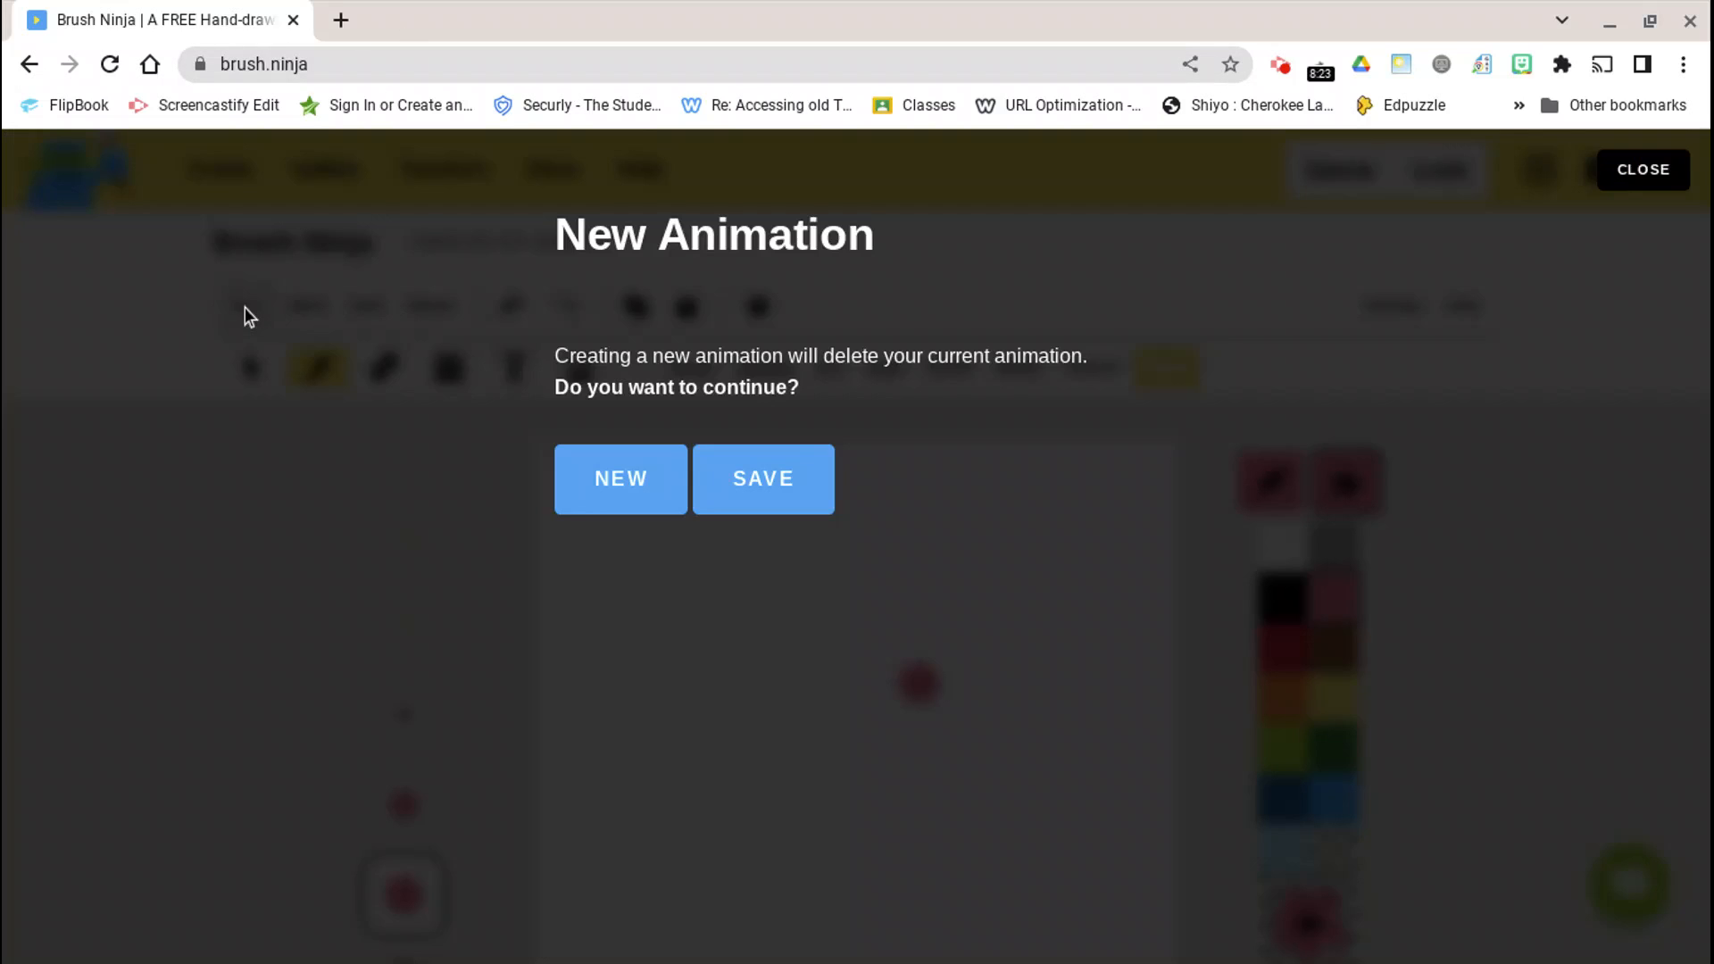
pyautogui.click(585, 473)
pyautogui.click(838, 406)
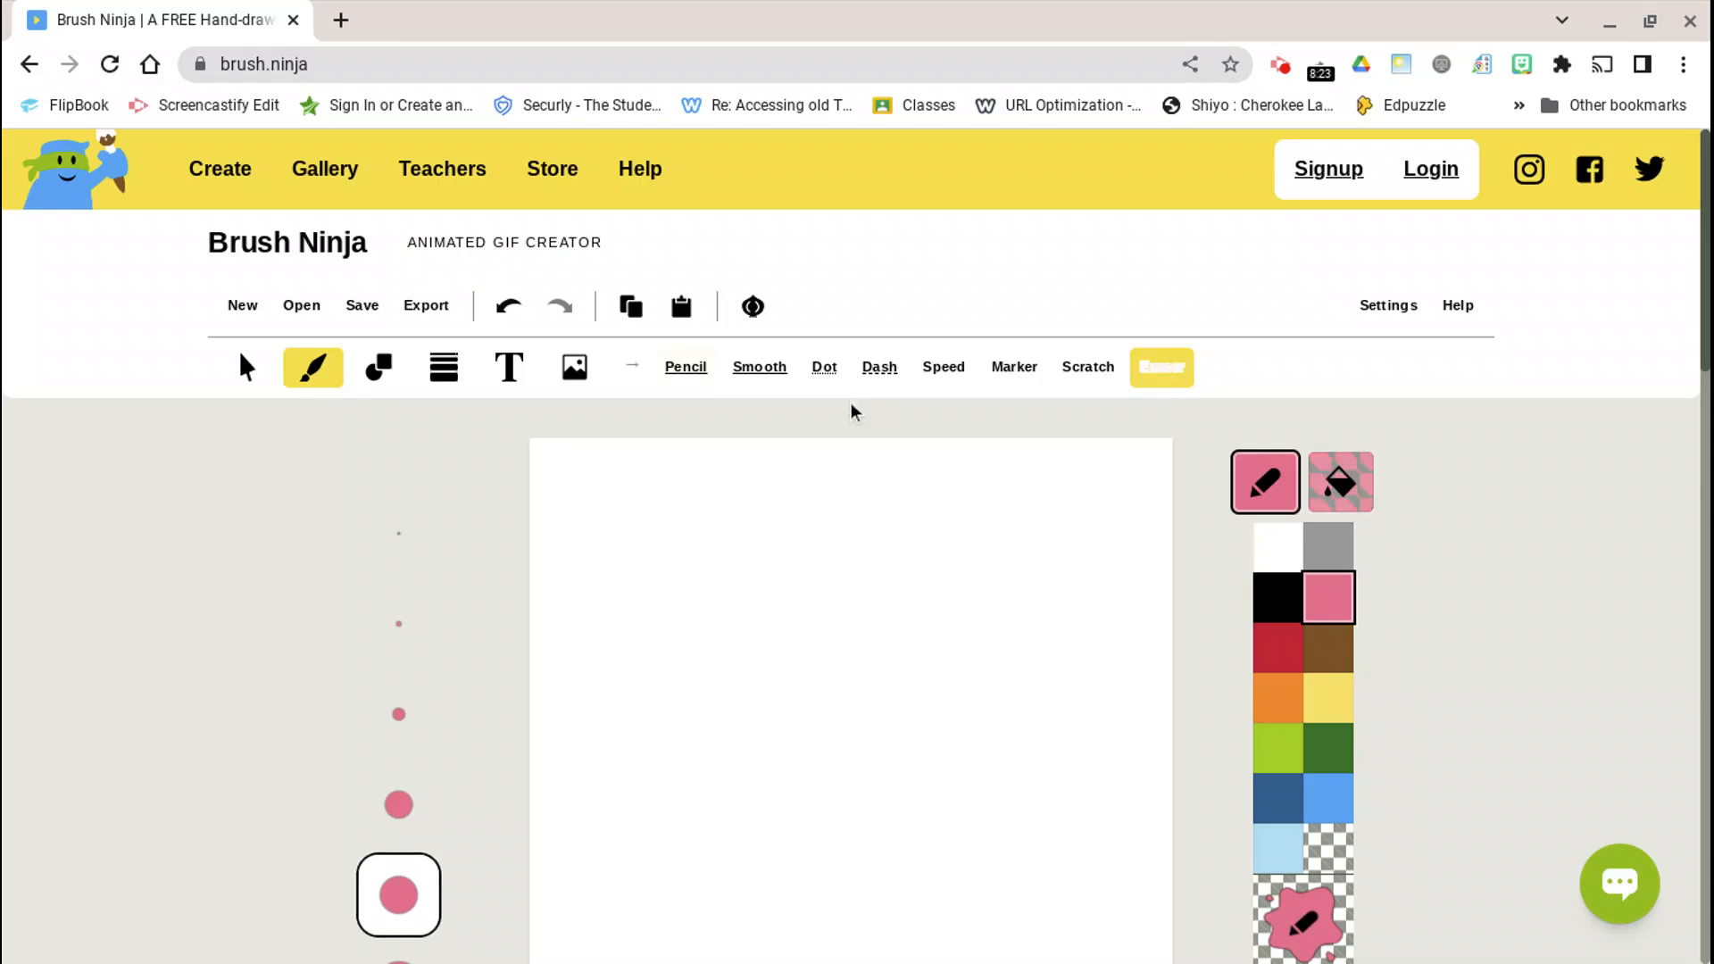
# Set the fill to pink and try it on a closed rounded shape near the canvas centre, undoing the drawn shape.
pyautogui.scroll(-2, 1454, 500)
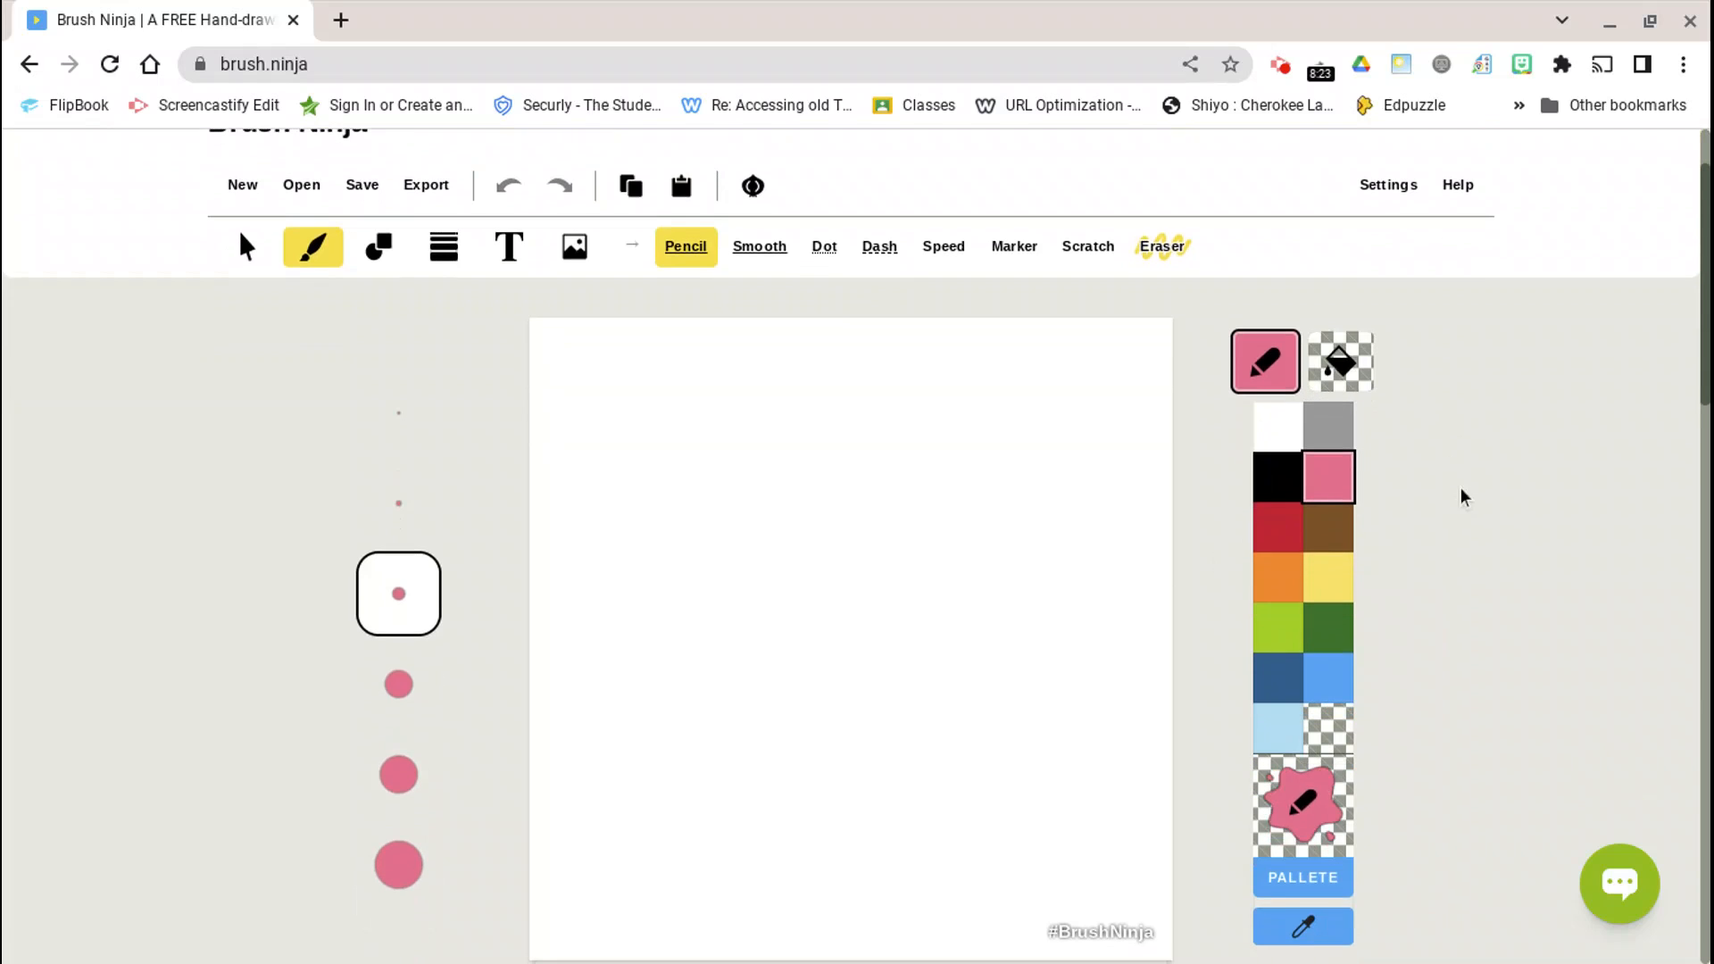
pyautogui.click(1364, 373)
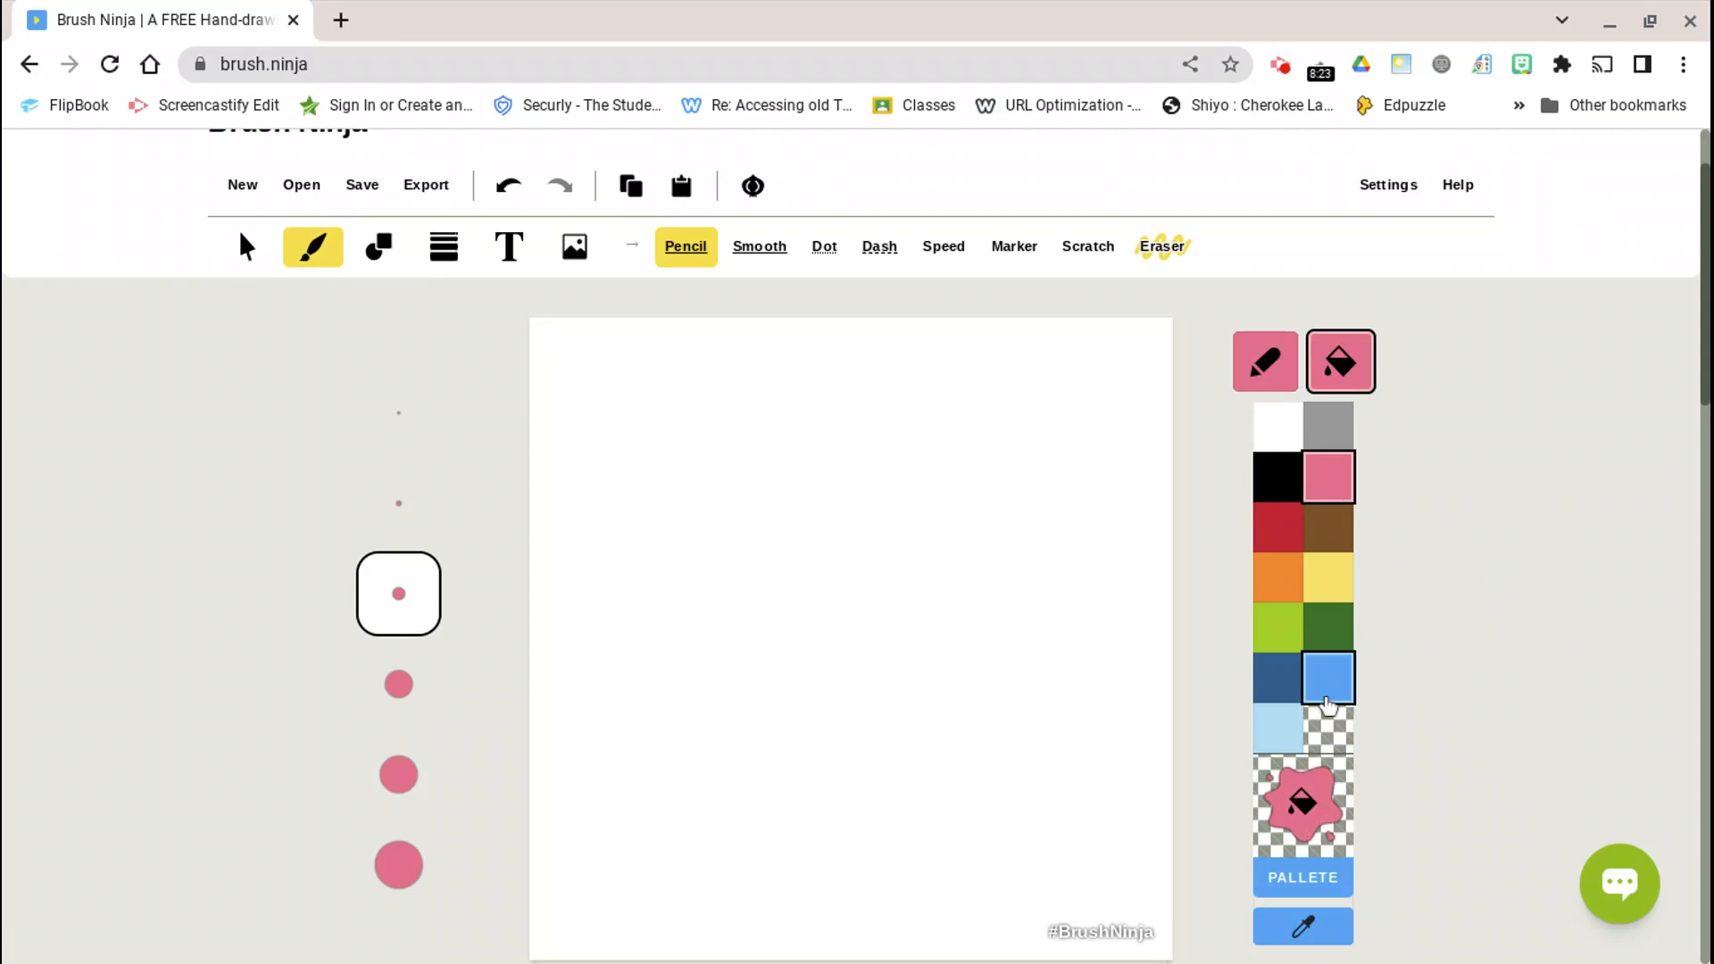
pyautogui.moveTo(962, 652)
pyautogui.mouseDown()
pyautogui.moveTo(984, 608)
pyautogui.moveTo(922, 545)
pyautogui.moveTo(847, 621)
pyautogui.moveTo(873, 694)
pyautogui.moveTo(917, 693)
pyautogui.moveTo(956, 649)
pyautogui.mouseUp()
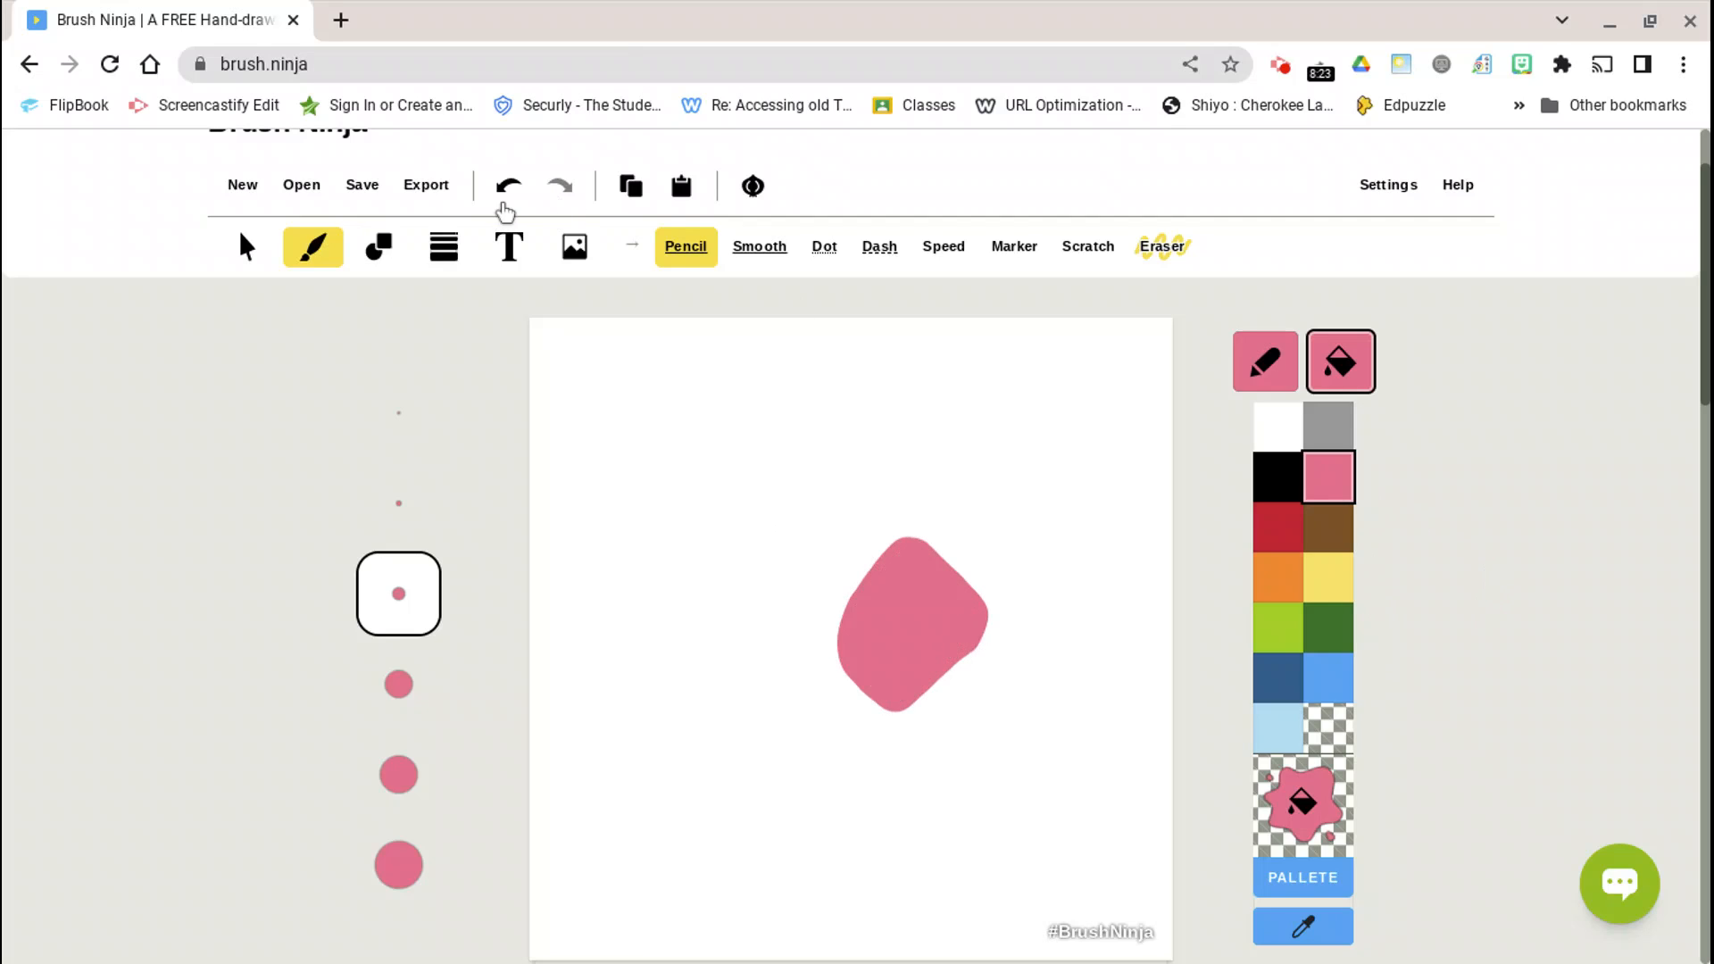
pyautogui.click(507, 188)
# Change the pink palette swatch to the magenta #E06FD6.
pyautogui.scroll(-1, 932, 436)
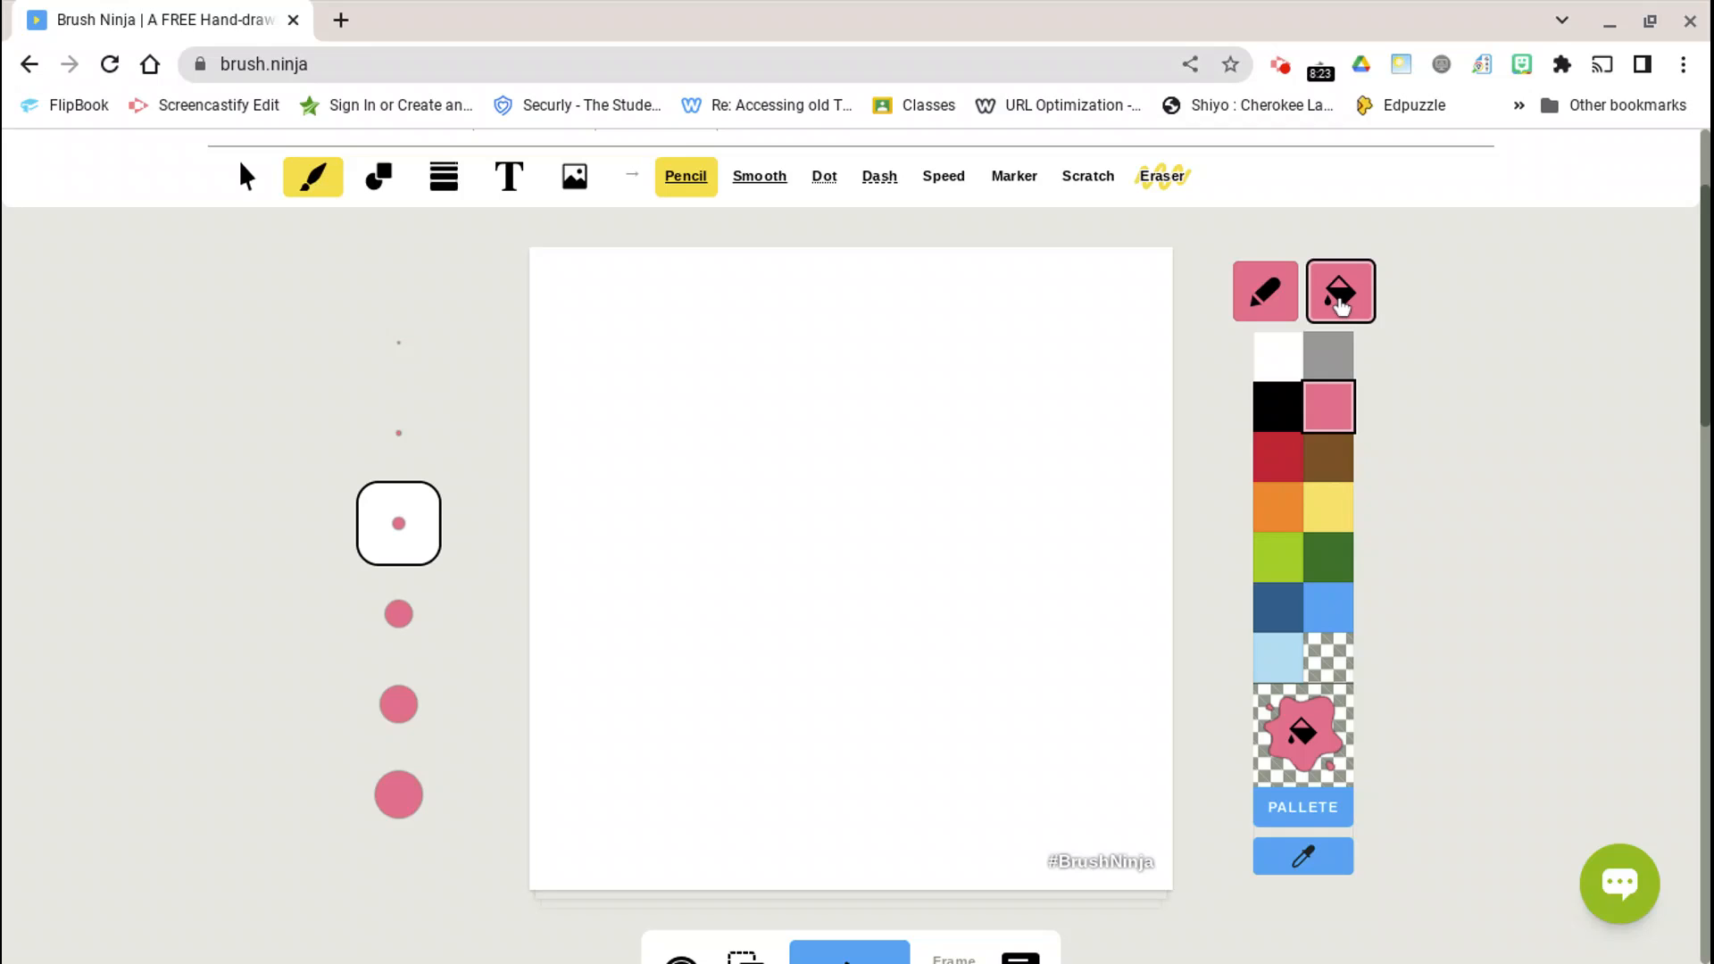
pyautogui.click(1299, 807)
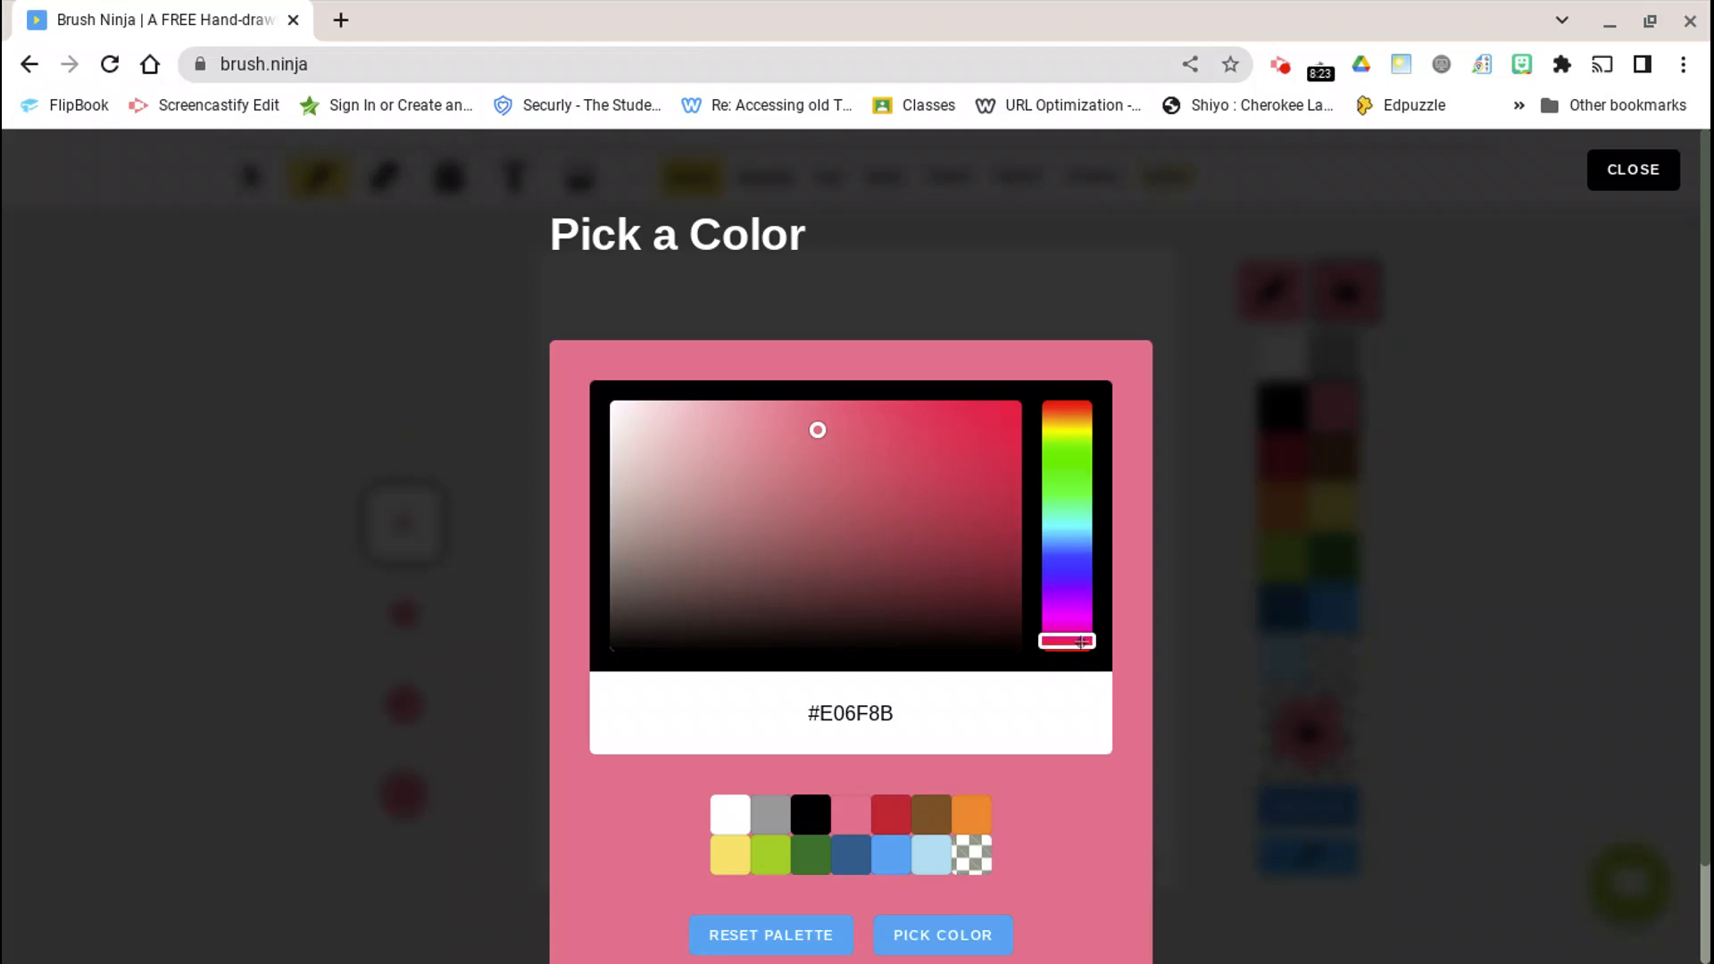
pyautogui.moveTo(1081, 642); pyautogui.dragTo(1056, 616)
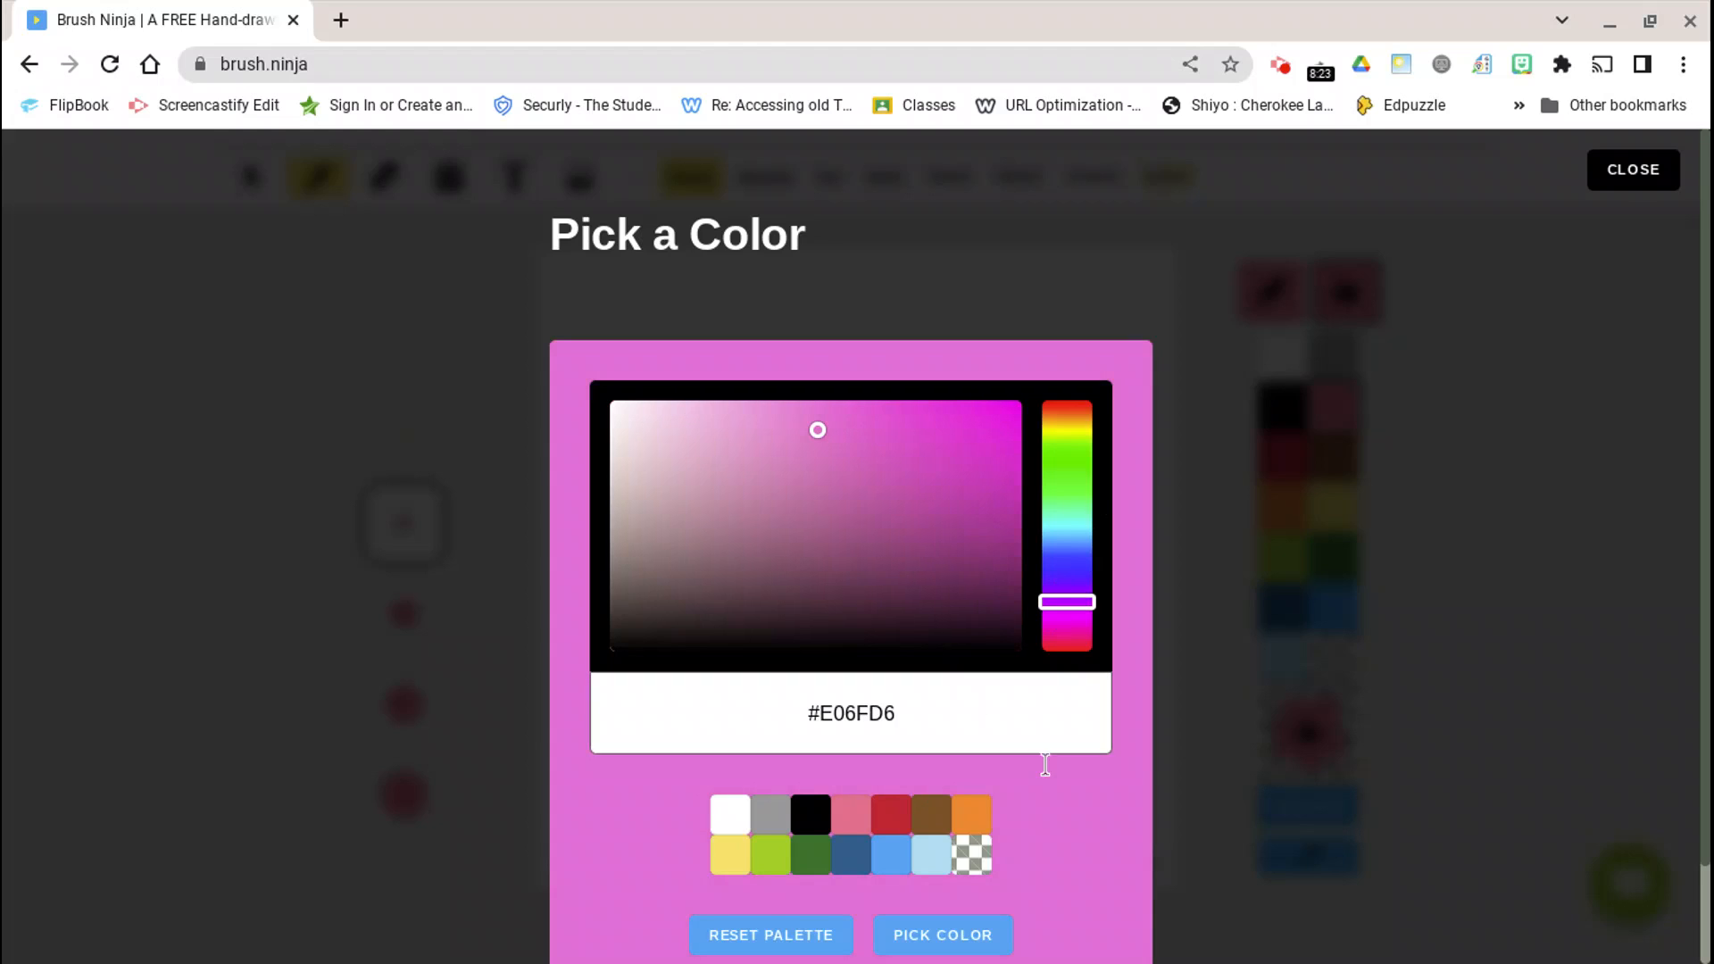
pyautogui.click(981, 931)
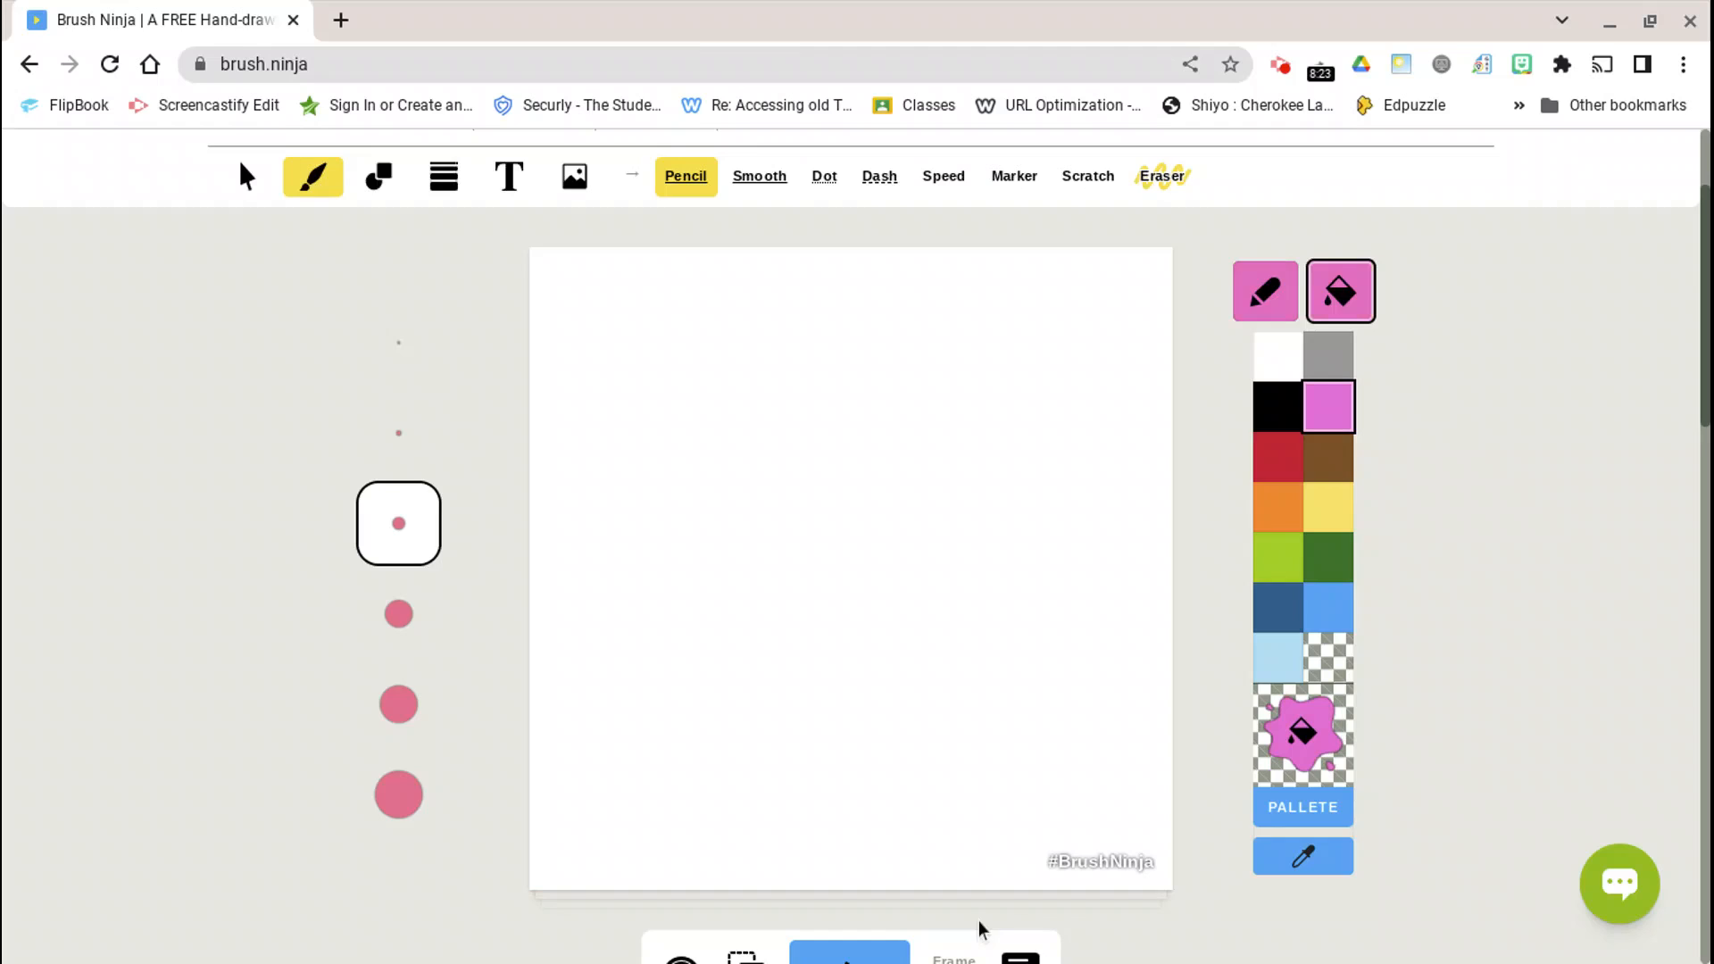
# Draw a closed magenta-filled blob just below the canvas centre with the Pencil brush, and make the stroke color active.
pyautogui.moveTo(934, 600)
pyautogui.mouseDown()
pyautogui.moveTo(815, 664)
pyautogui.moveTo(972, 689)
pyautogui.moveTo(937, 590)
pyautogui.mouseUp()
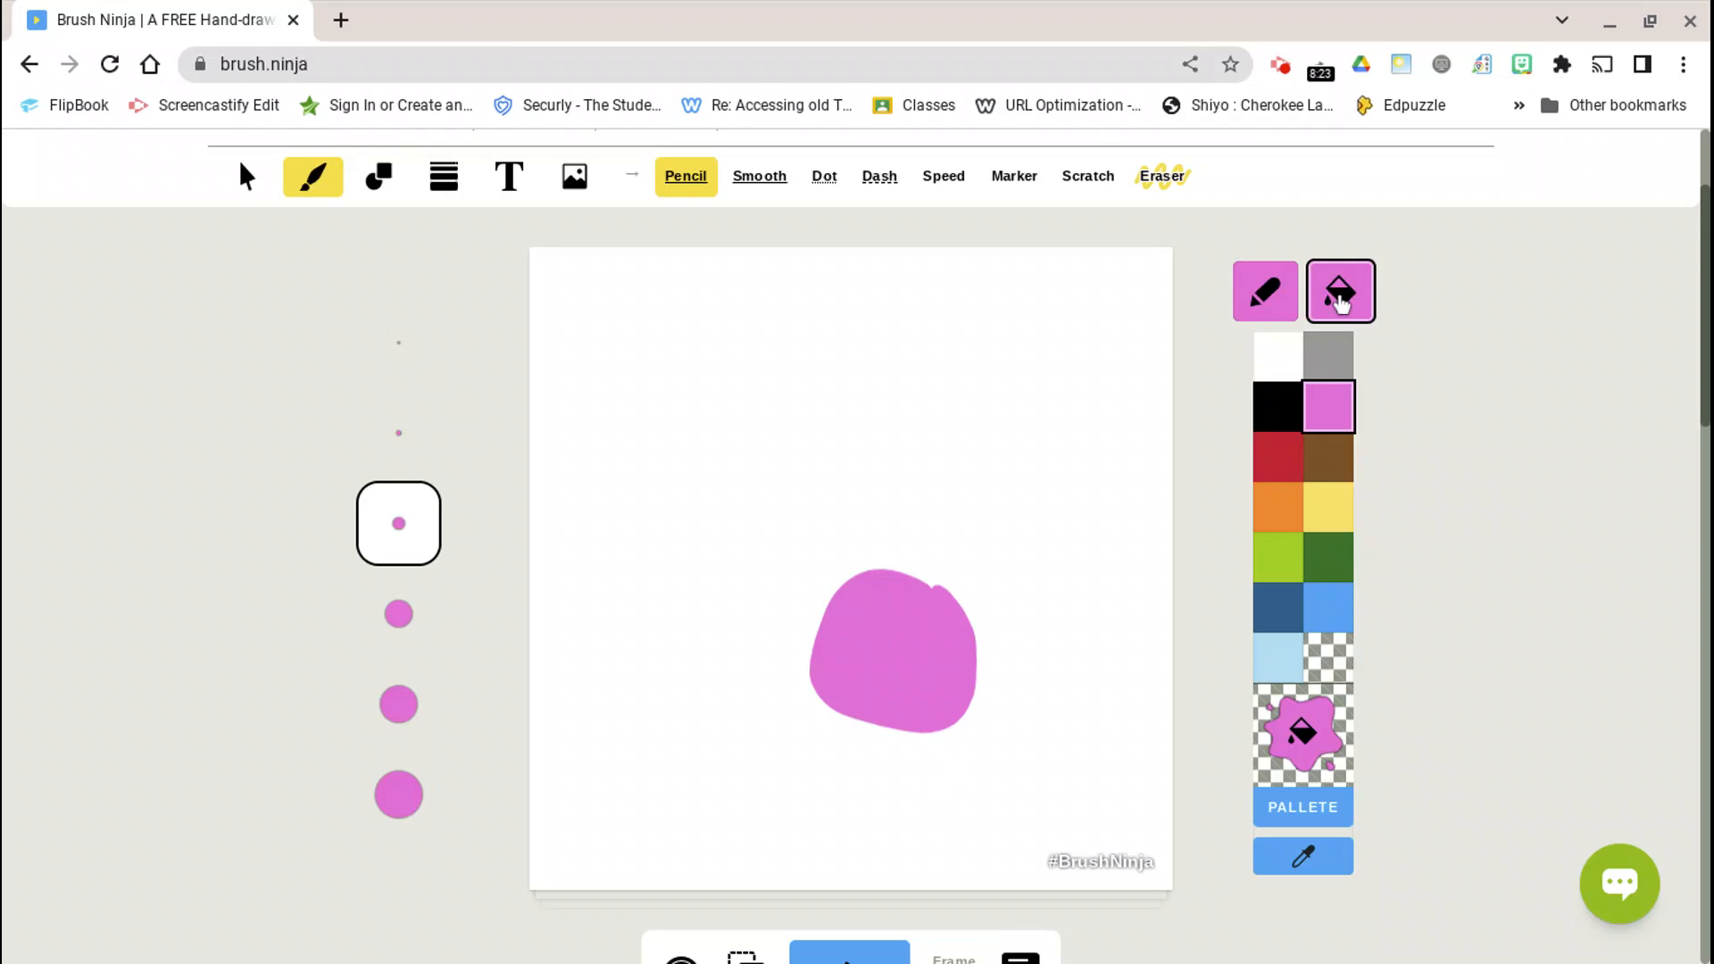
pyautogui.click(1288, 306)
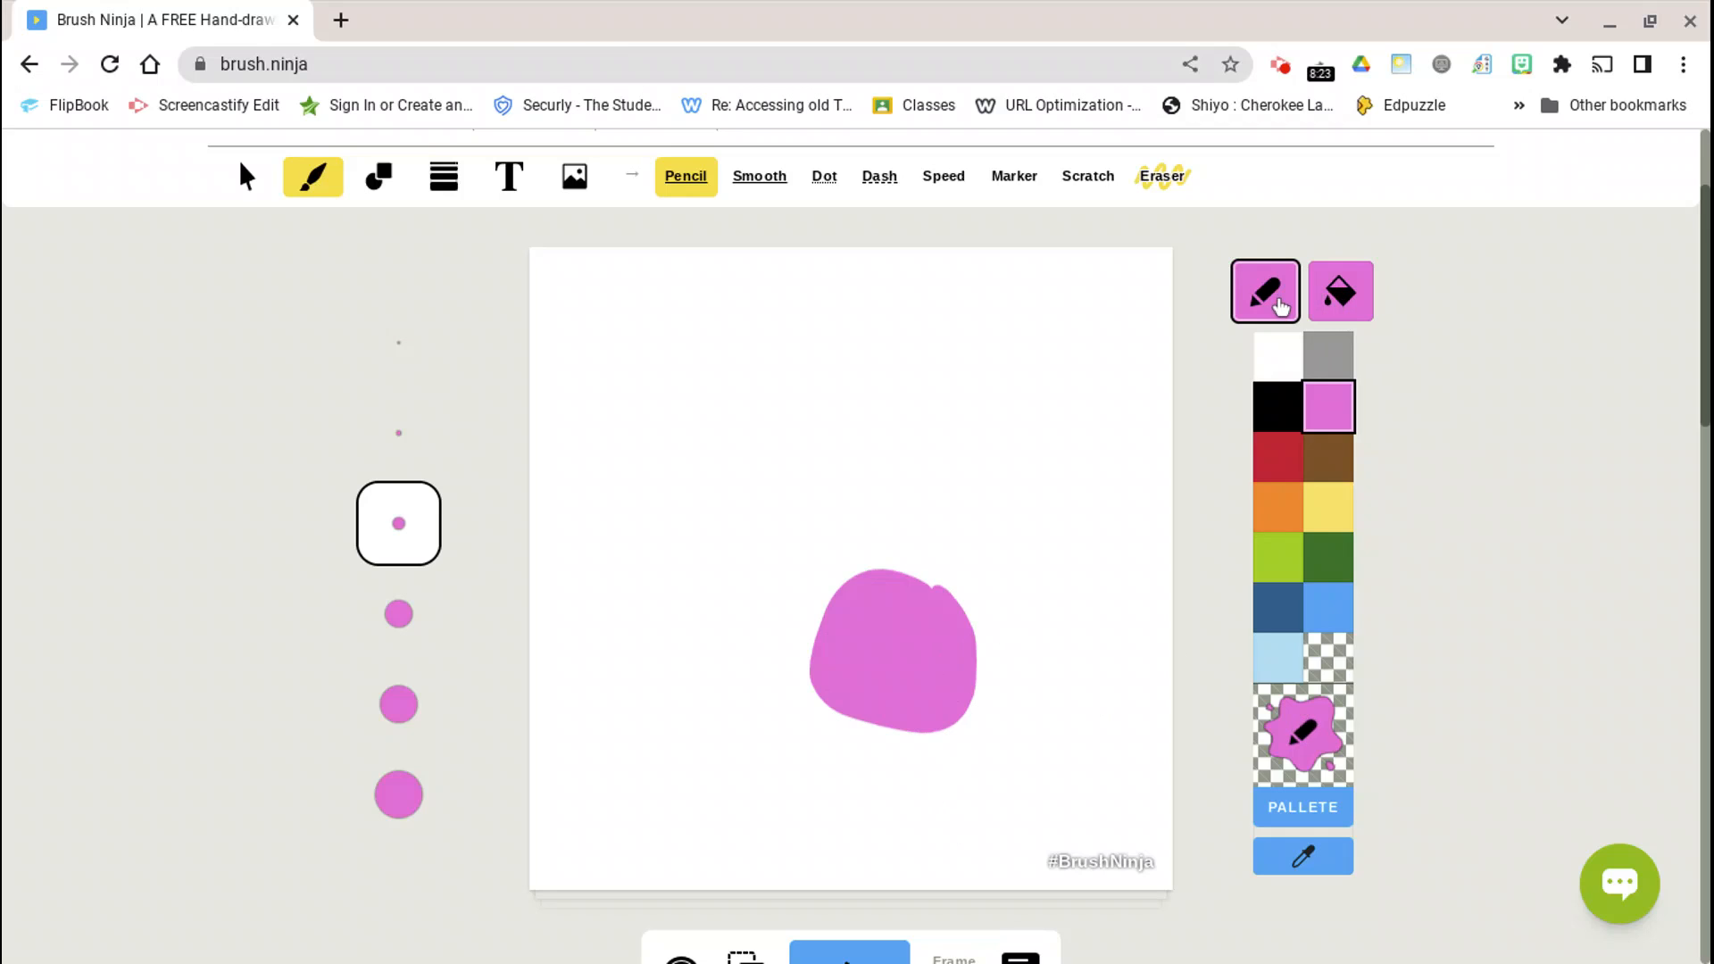
# Alternate between the stroke and fill colors, then draw a small magenta-filled Pencil shape just above the existing blob's right side.
pyautogui.click(1324, 297)
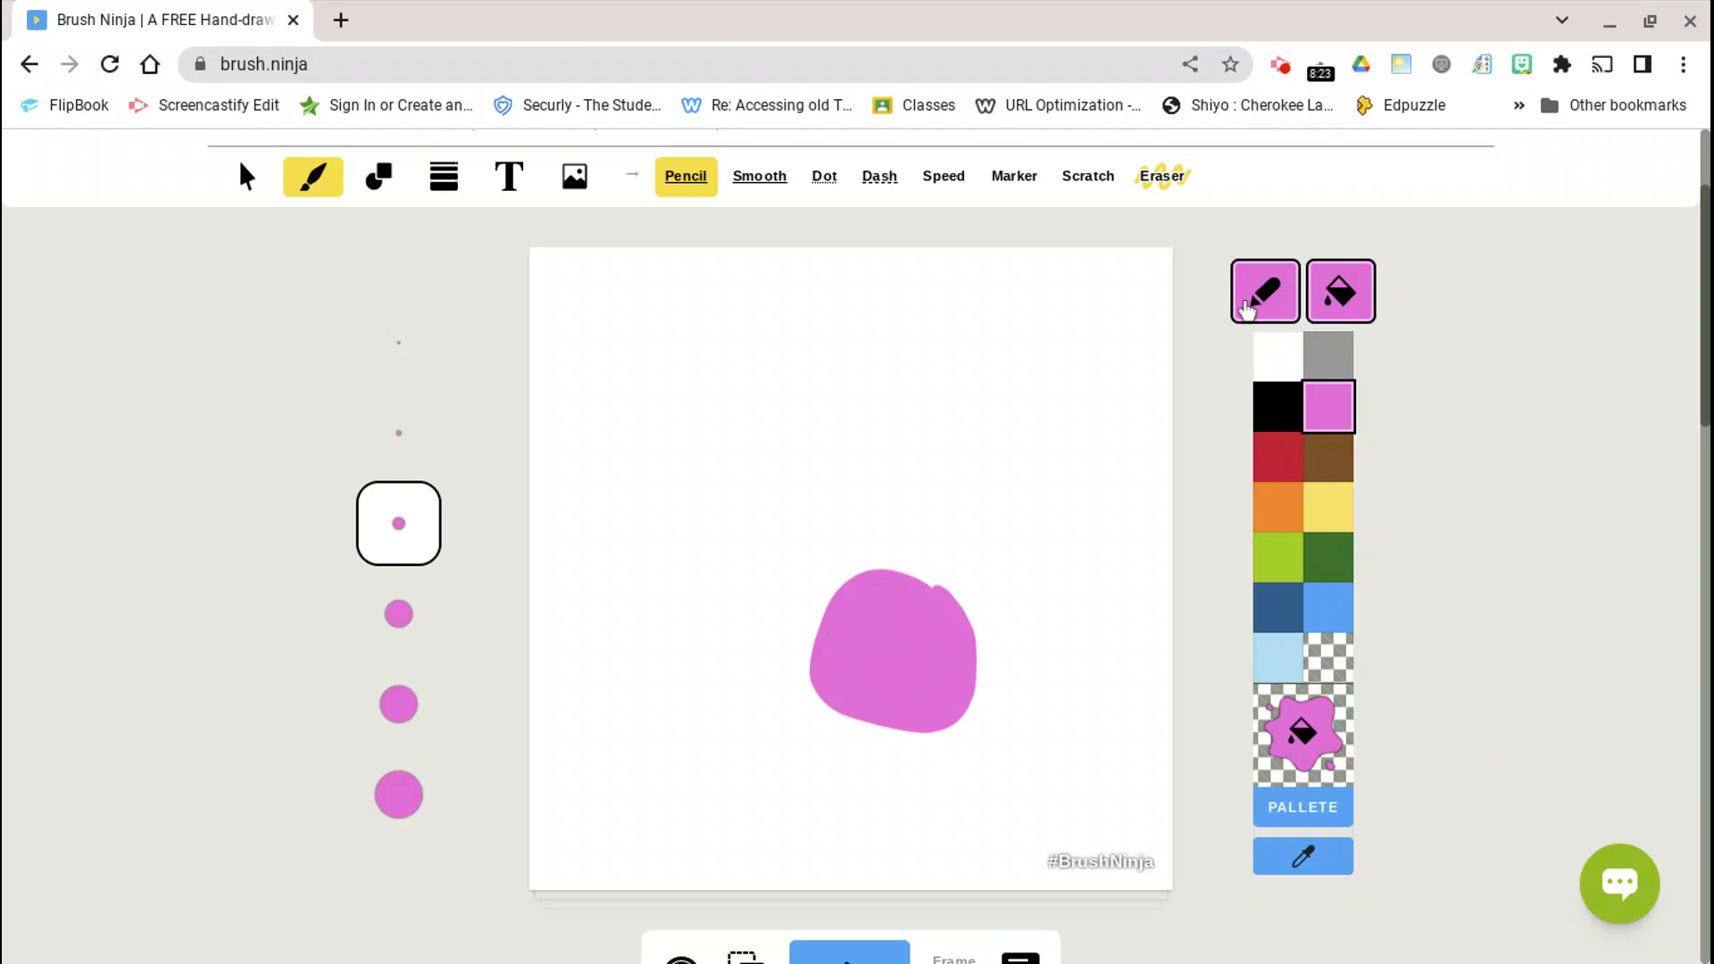
pyautogui.click(1247, 304)
pyautogui.click(1332, 291)
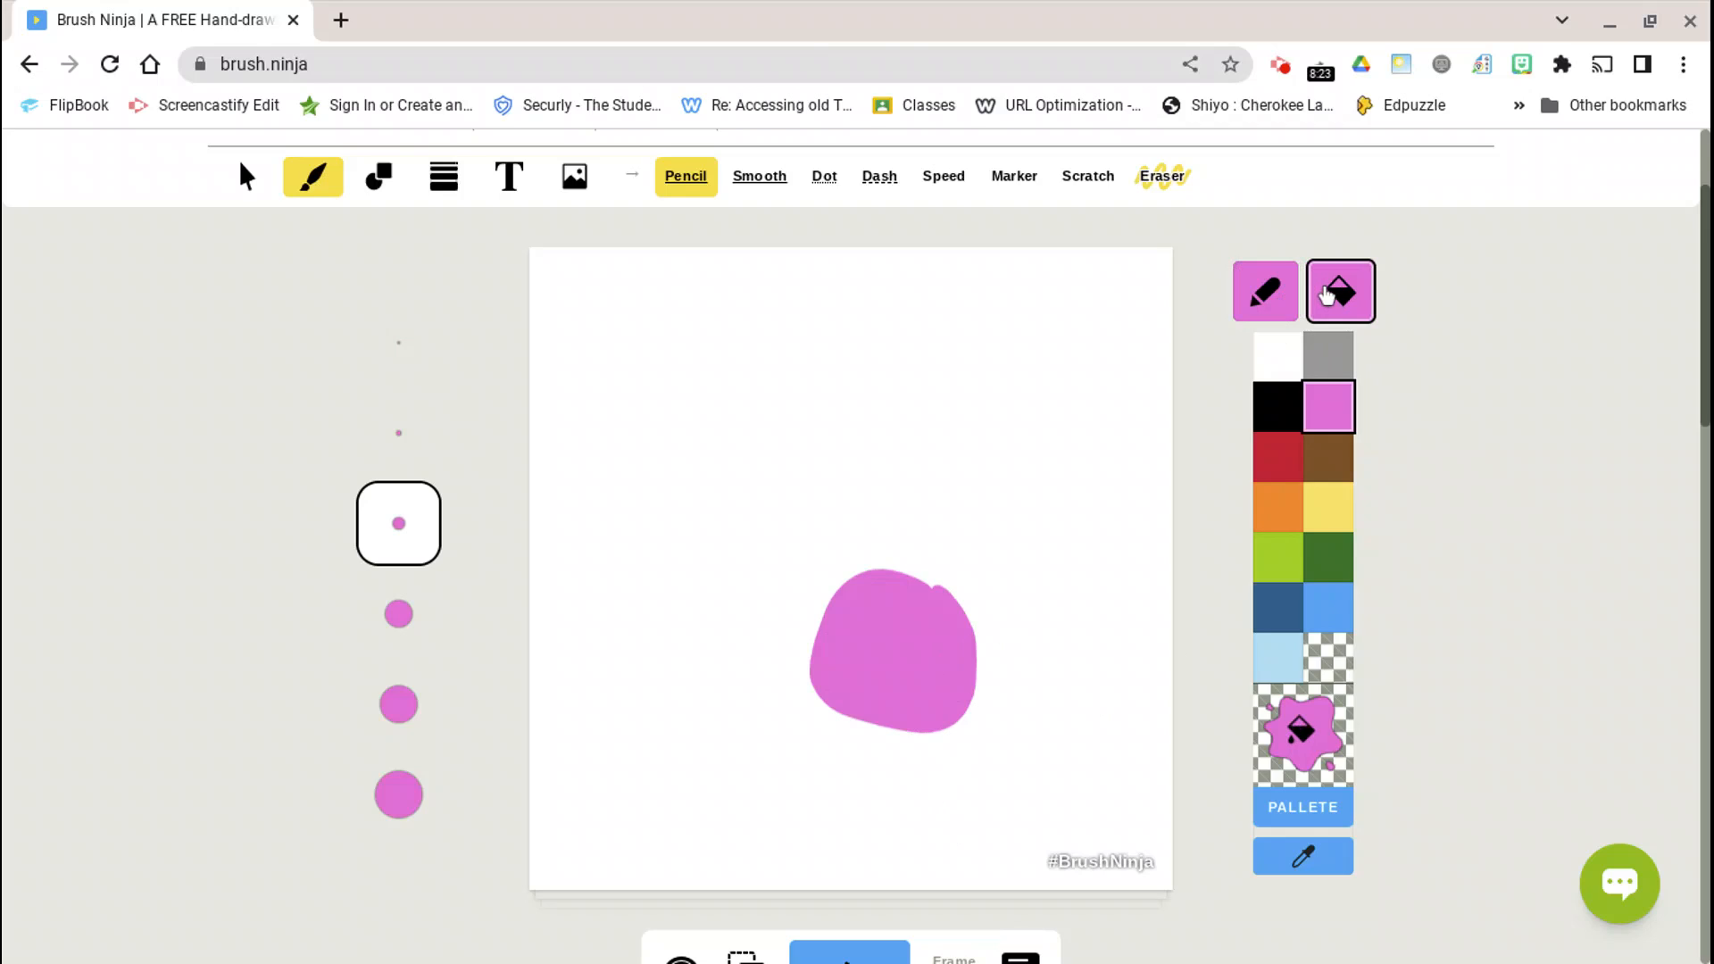
pyautogui.click(1269, 307)
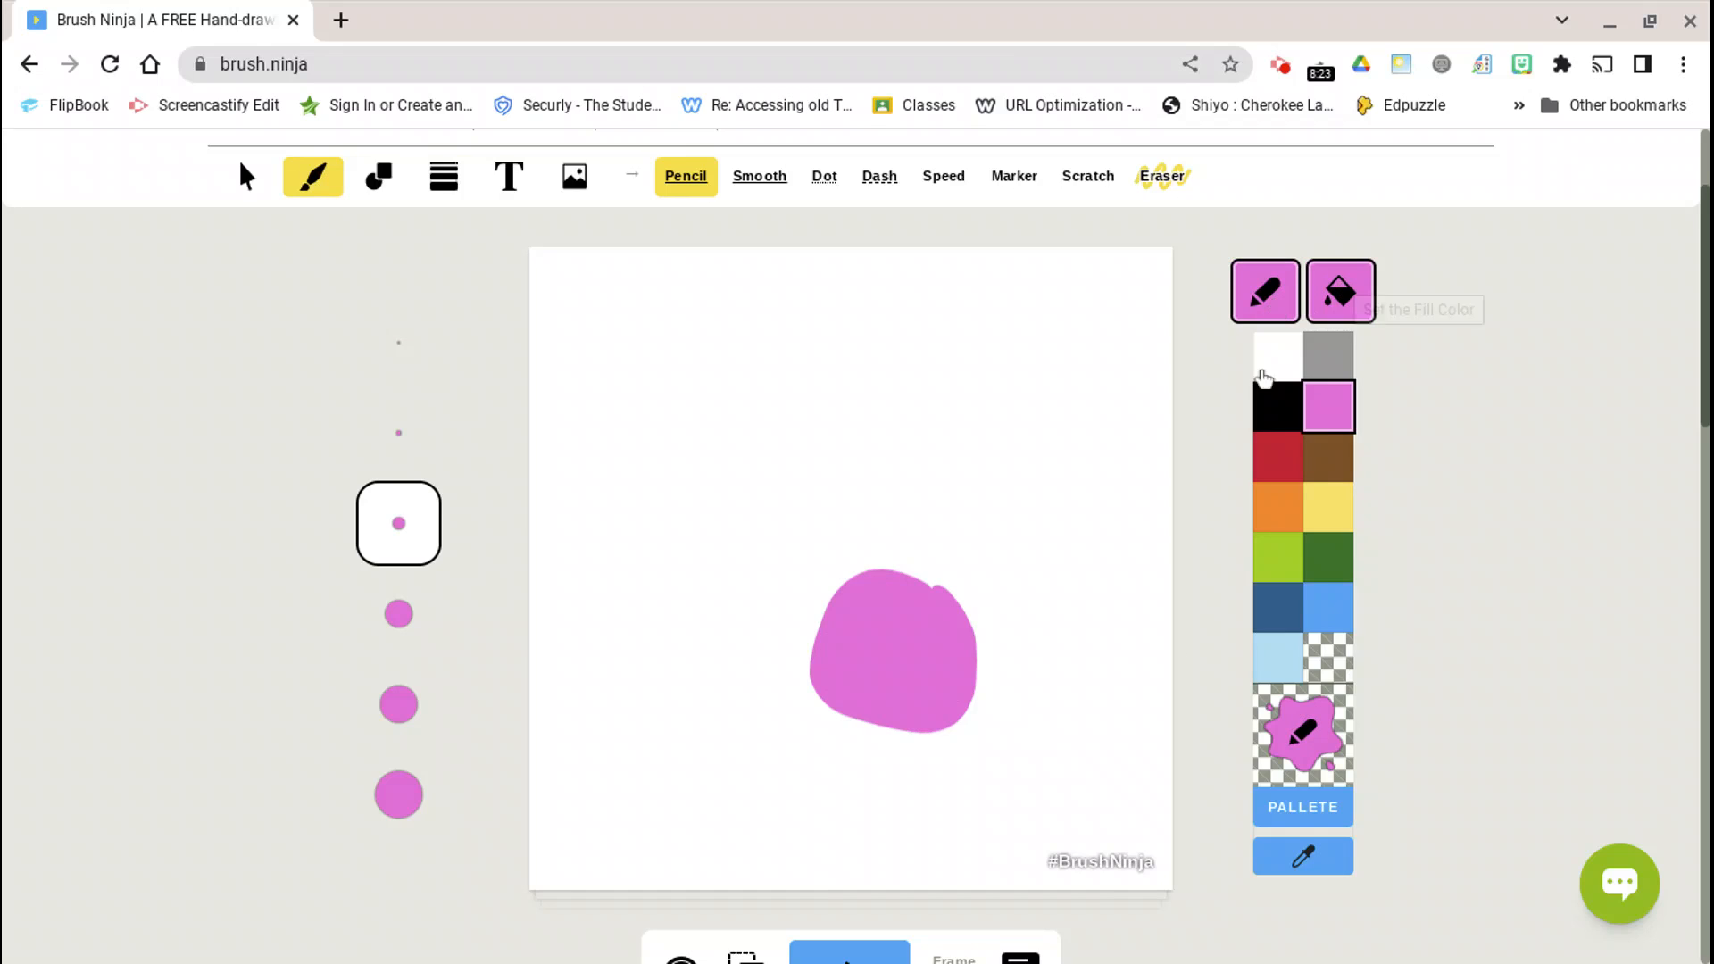
pyautogui.moveTo(1011, 512)
pyautogui.mouseDown()
pyautogui.moveTo(1011, 571)
pyautogui.moveTo(1045, 540)
pyautogui.moveTo(1004, 533)
pyautogui.moveTo(1045, 558)
pyautogui.mouseUp()
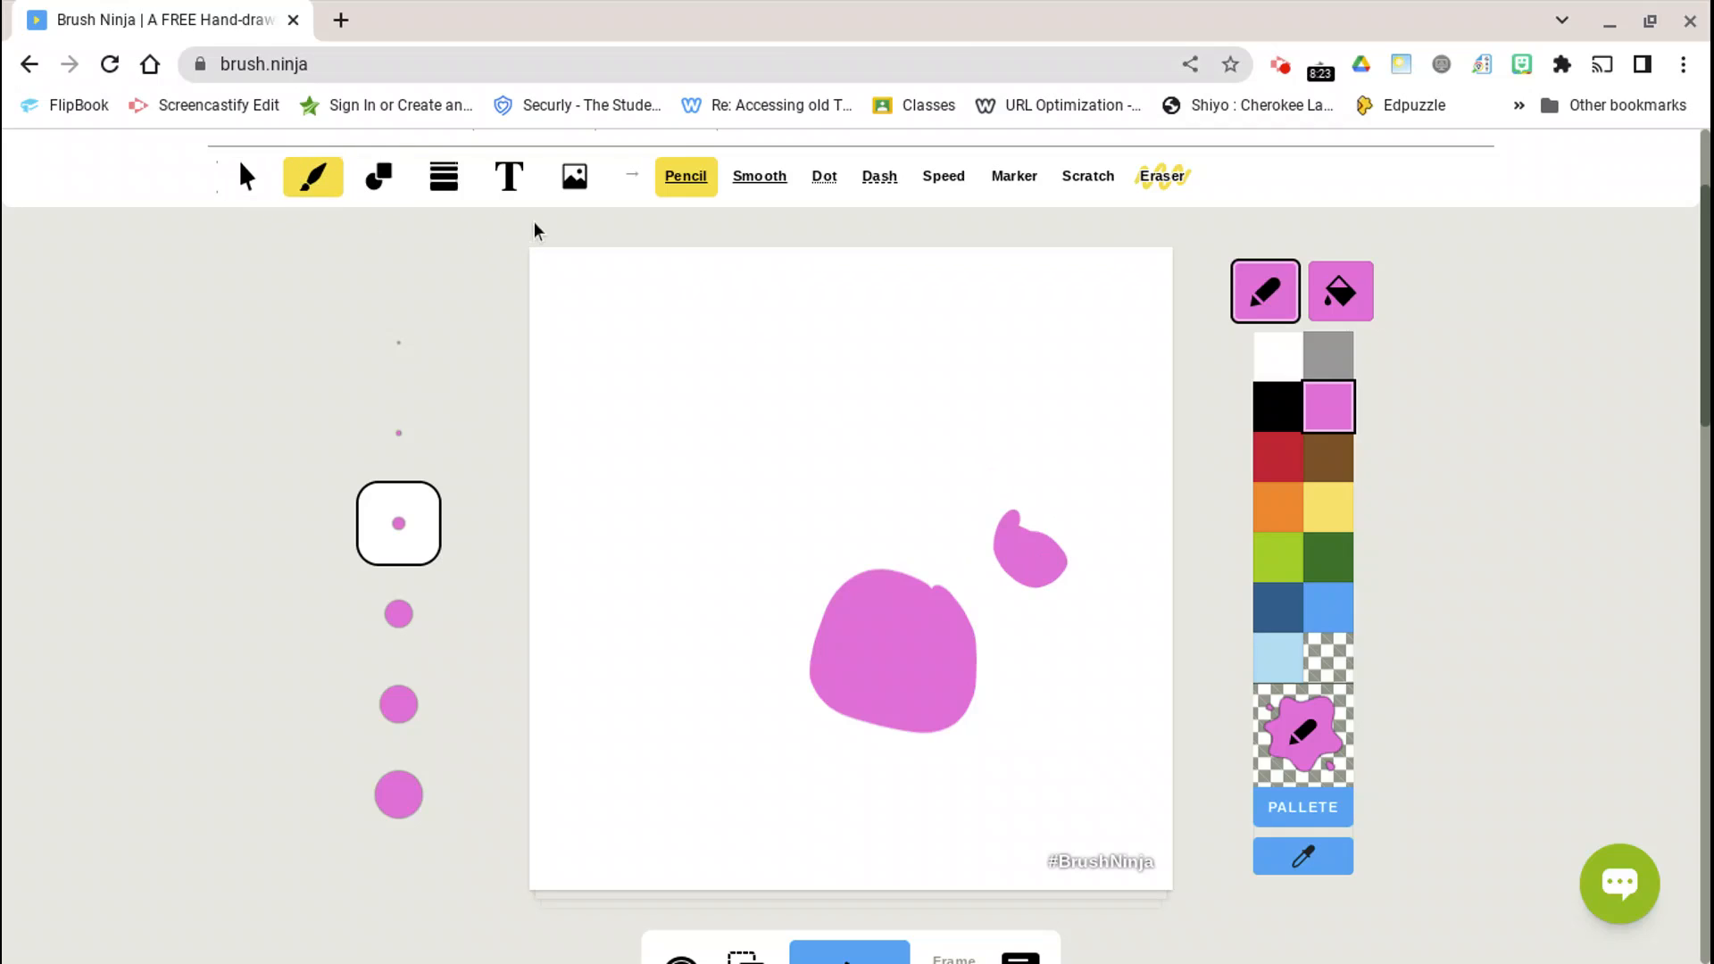
# Switch to the shapes tool and back to the brush, then make the fill color transparent.
pyautogui.click(382, 185)
pyautogui.click(317, 183)
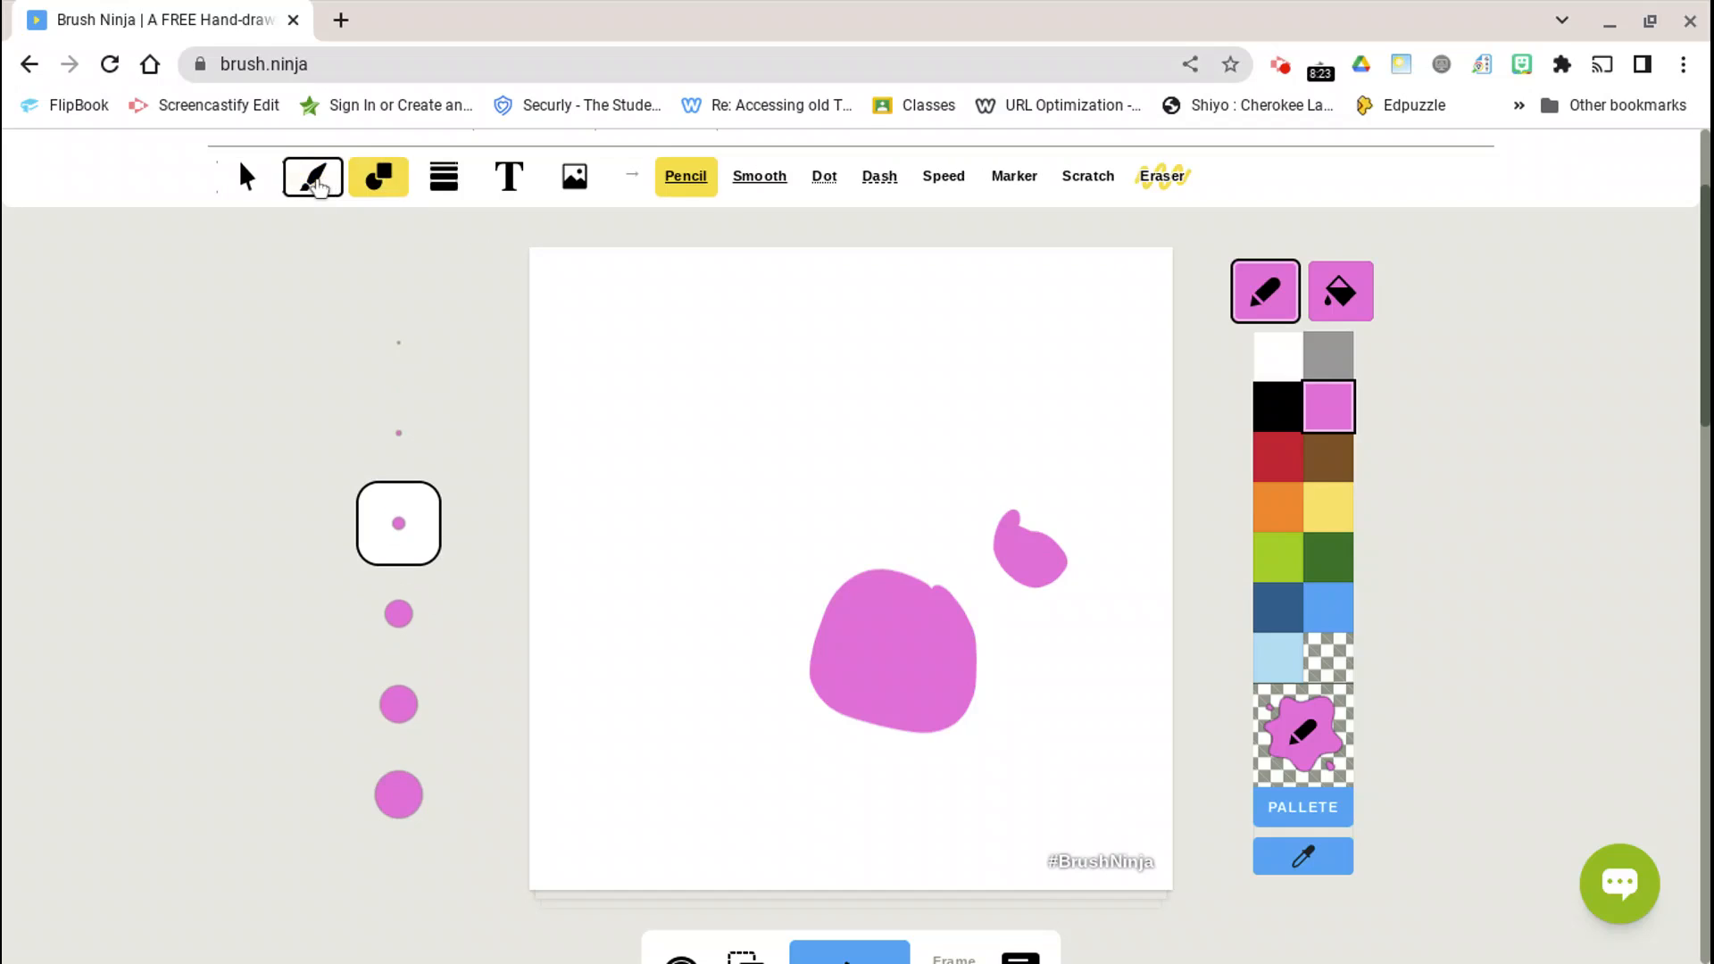
pyautogui.click(1355, 284)
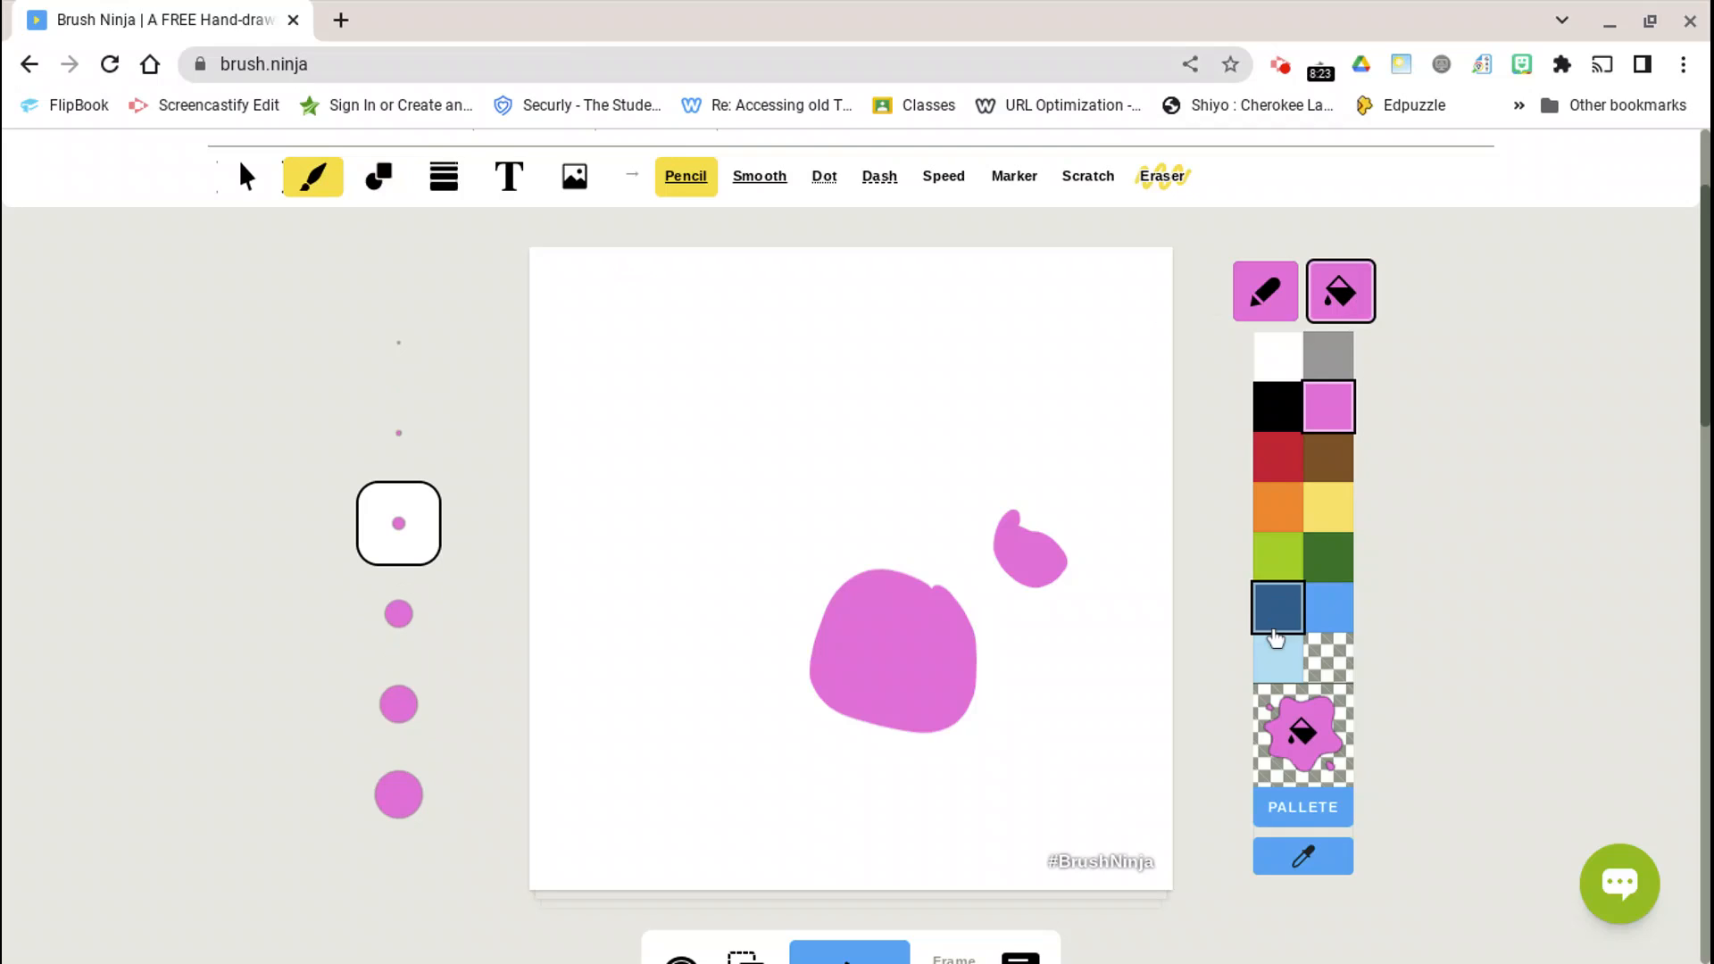
pyautogui.click(1323, 663)
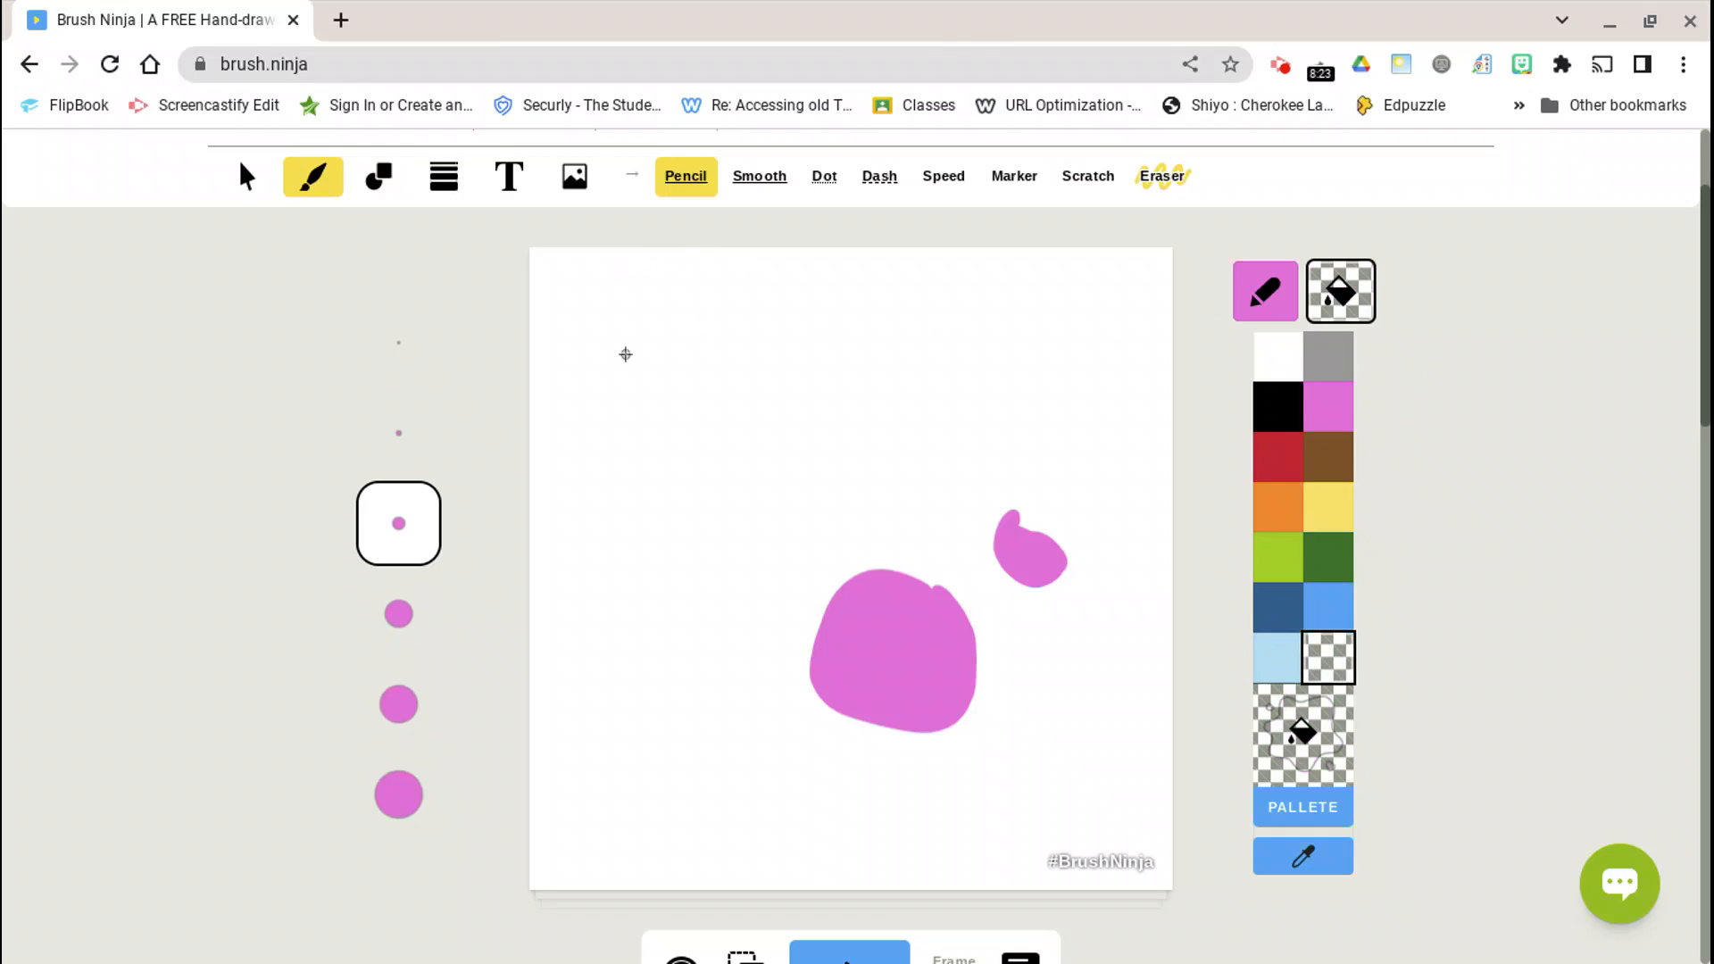
# Erase both magenta shapes from the canvas with the Eraser, switching to the largest brush size to clear everything.
pyautogui.scroll(1, 625, 354)
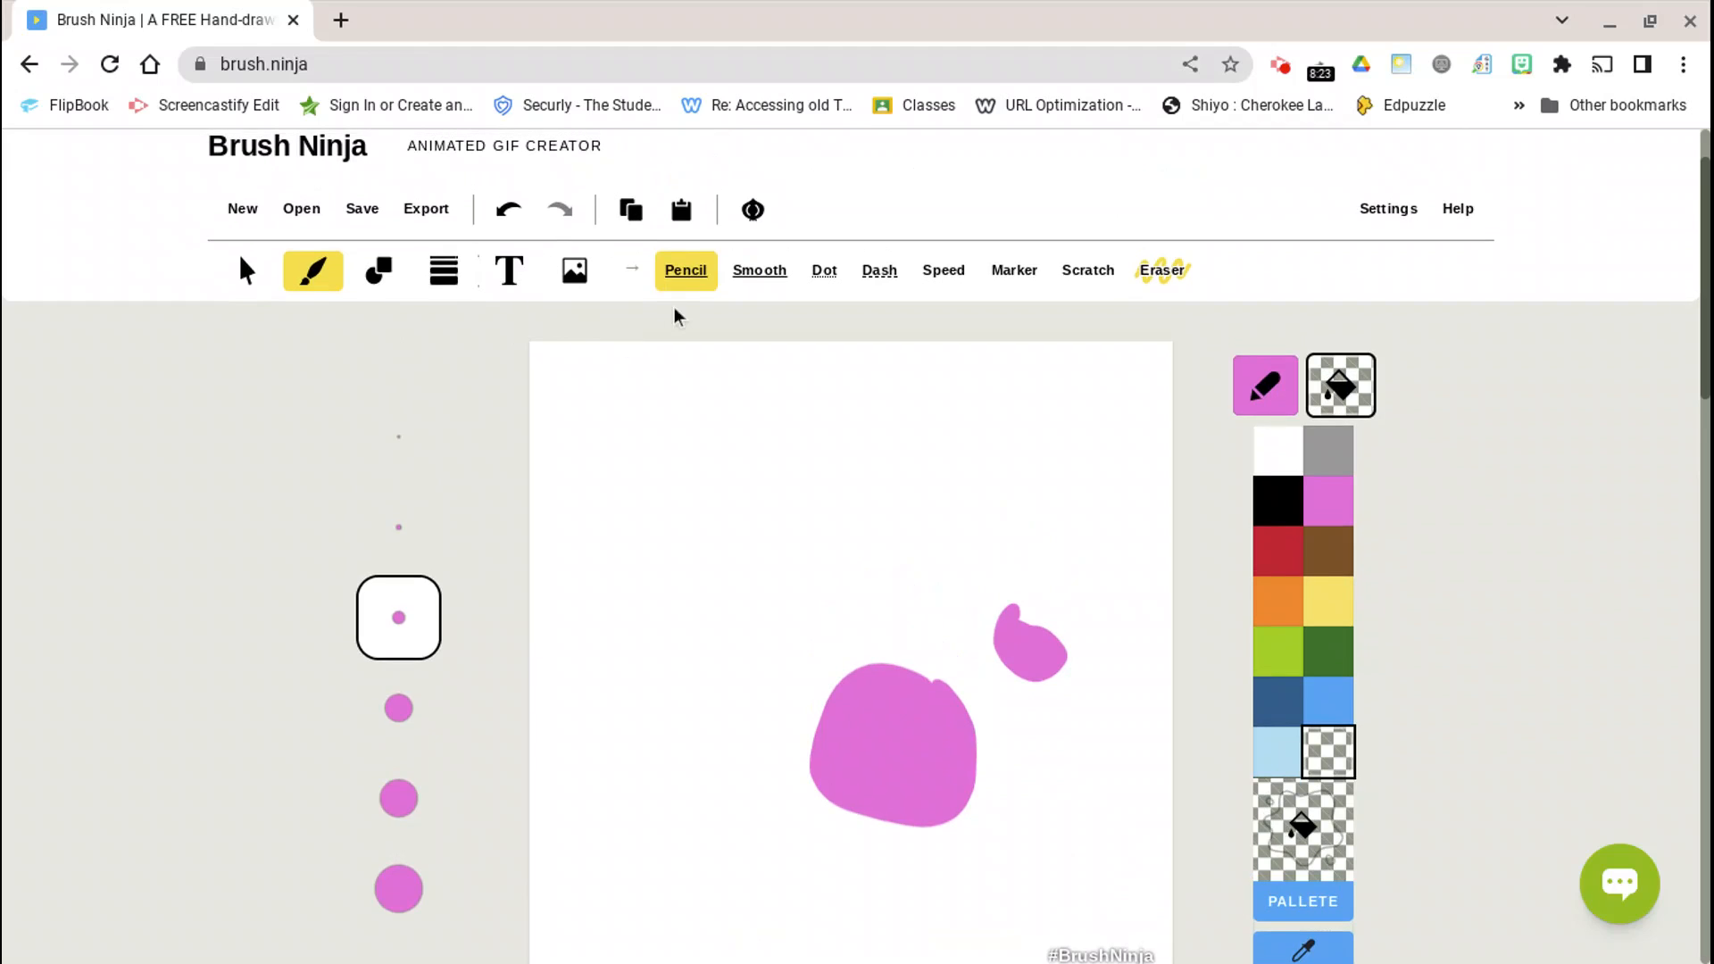
pyautogui.click(1152, 270)
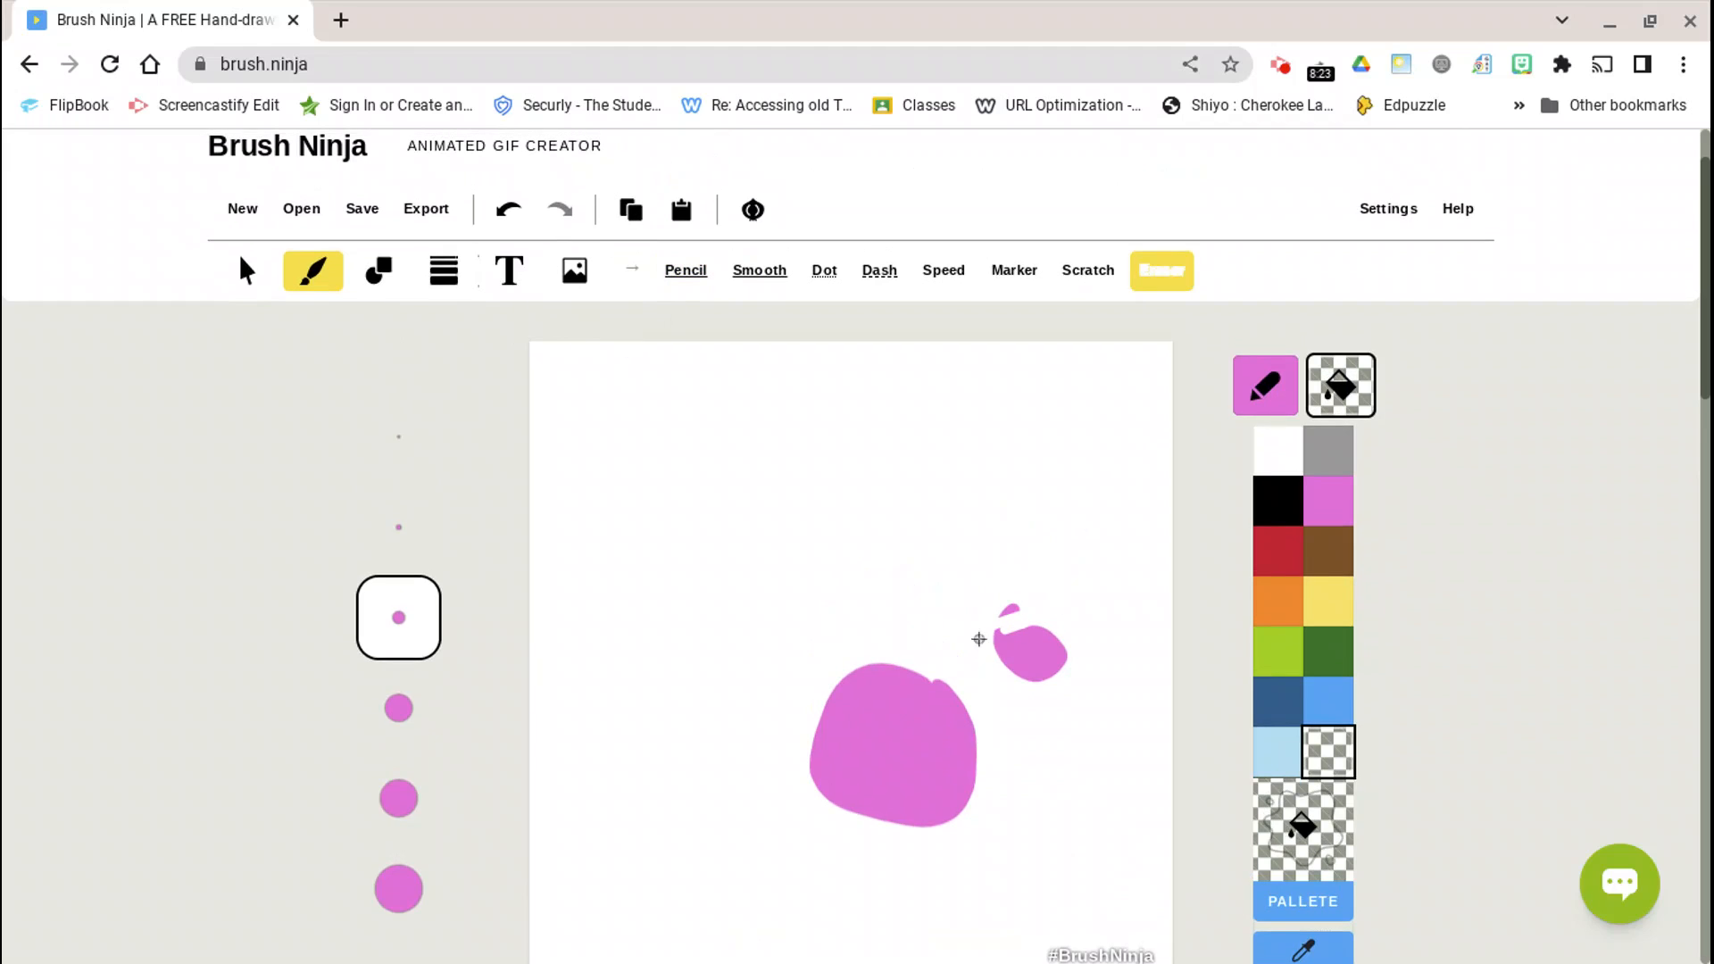
pyautogui.moveTo(1072, 620); pyautogui.dragTo(749, 742)
pyautogui.scroll(-4, 485, 753)
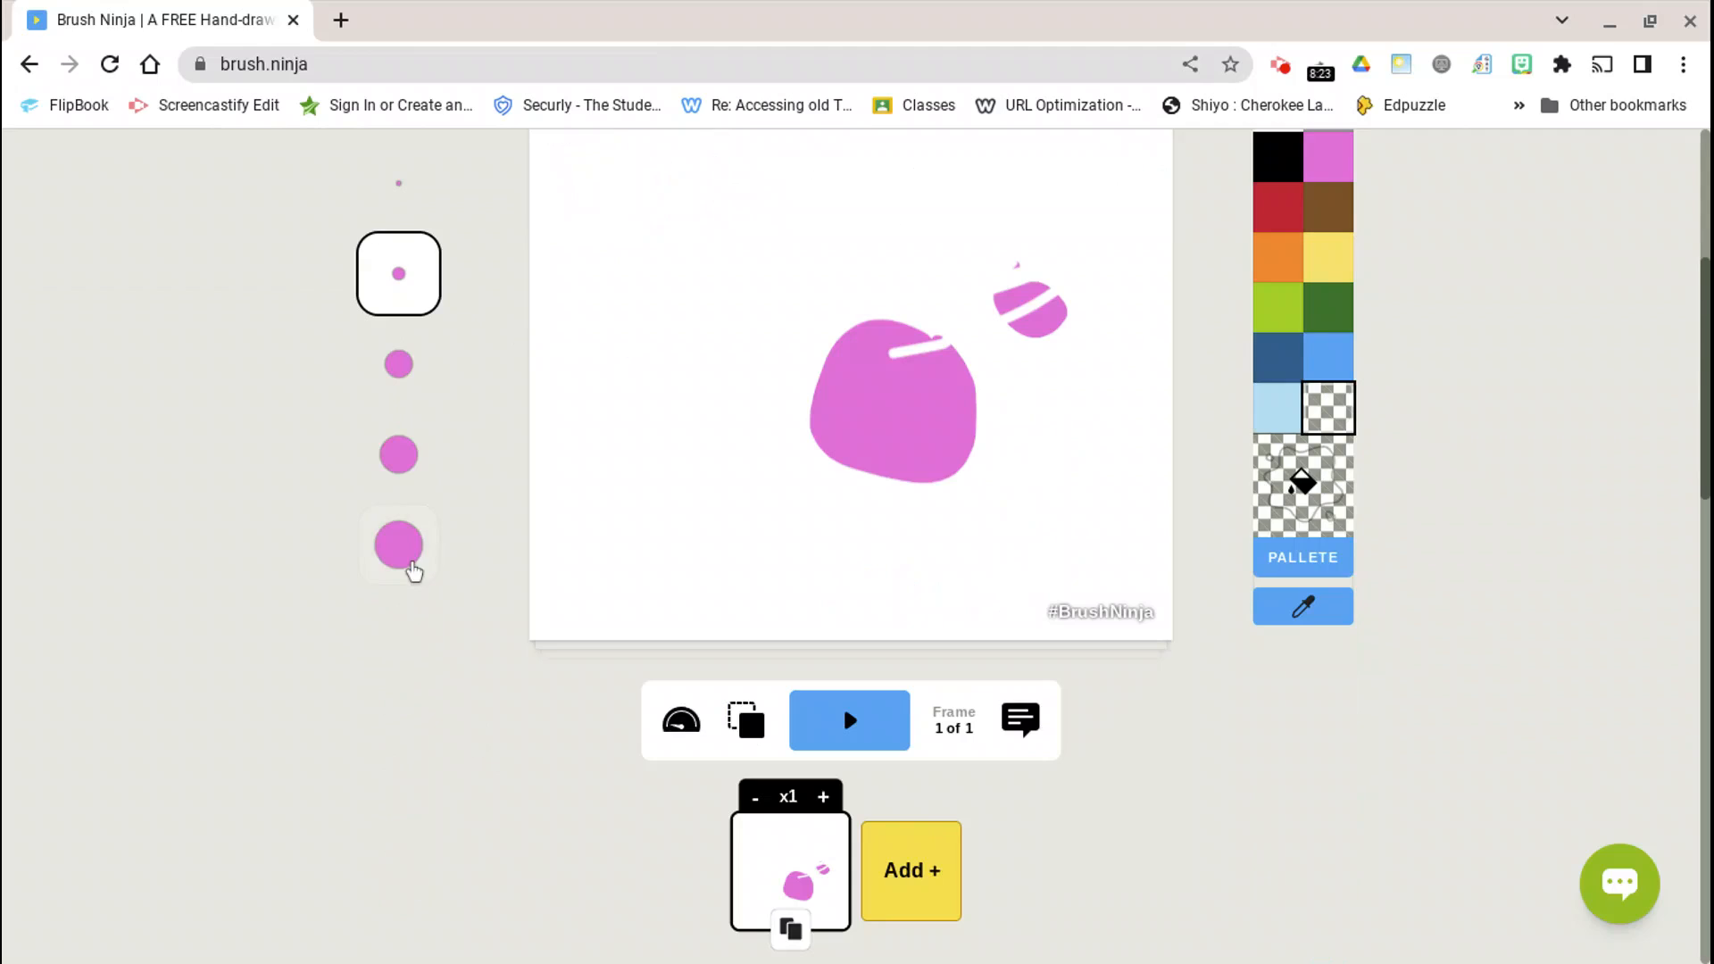
pyautogui.click(406, 554)
pyautogui.moveTo(631, 456)
pyautogui.mouseDown()
pyautogui.moveTo(878, 371)
pyautogui.moveTo(905, 355)
pyautogui.moveTo(815, 342)
pyautogui.moveTo(1039, 219)
pyautogui.moveTo(929, 281)
pyautogui.moveTo(1110, 276)
pyautogui.moveTo(764, 421)
pyautogui.moveTo(1019, 400)
pyautogui.moveTo(1047, 442)
pyautogui.moveTo(992, 486)
pyautogui.moveTo(812, 474)
pyautogui.mouseUp()
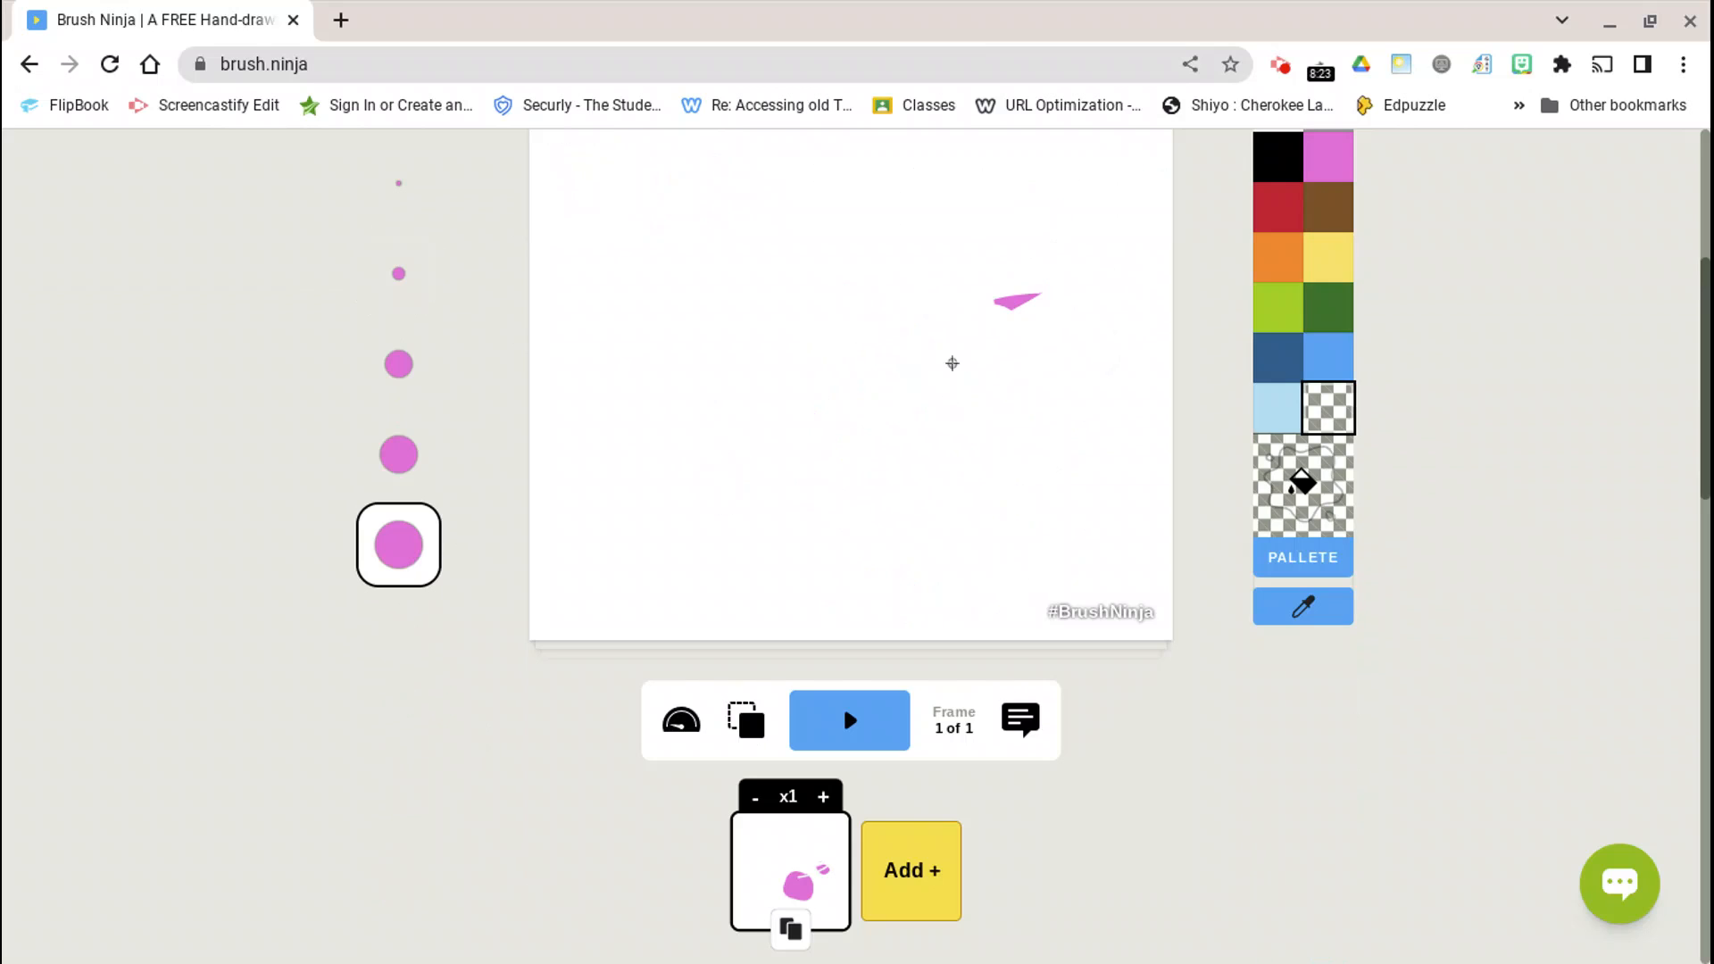
# Examine the animation speed's frame rate setting and close it, then look over the frame controls.
pyautogui.scroll(2, 1140, 405)
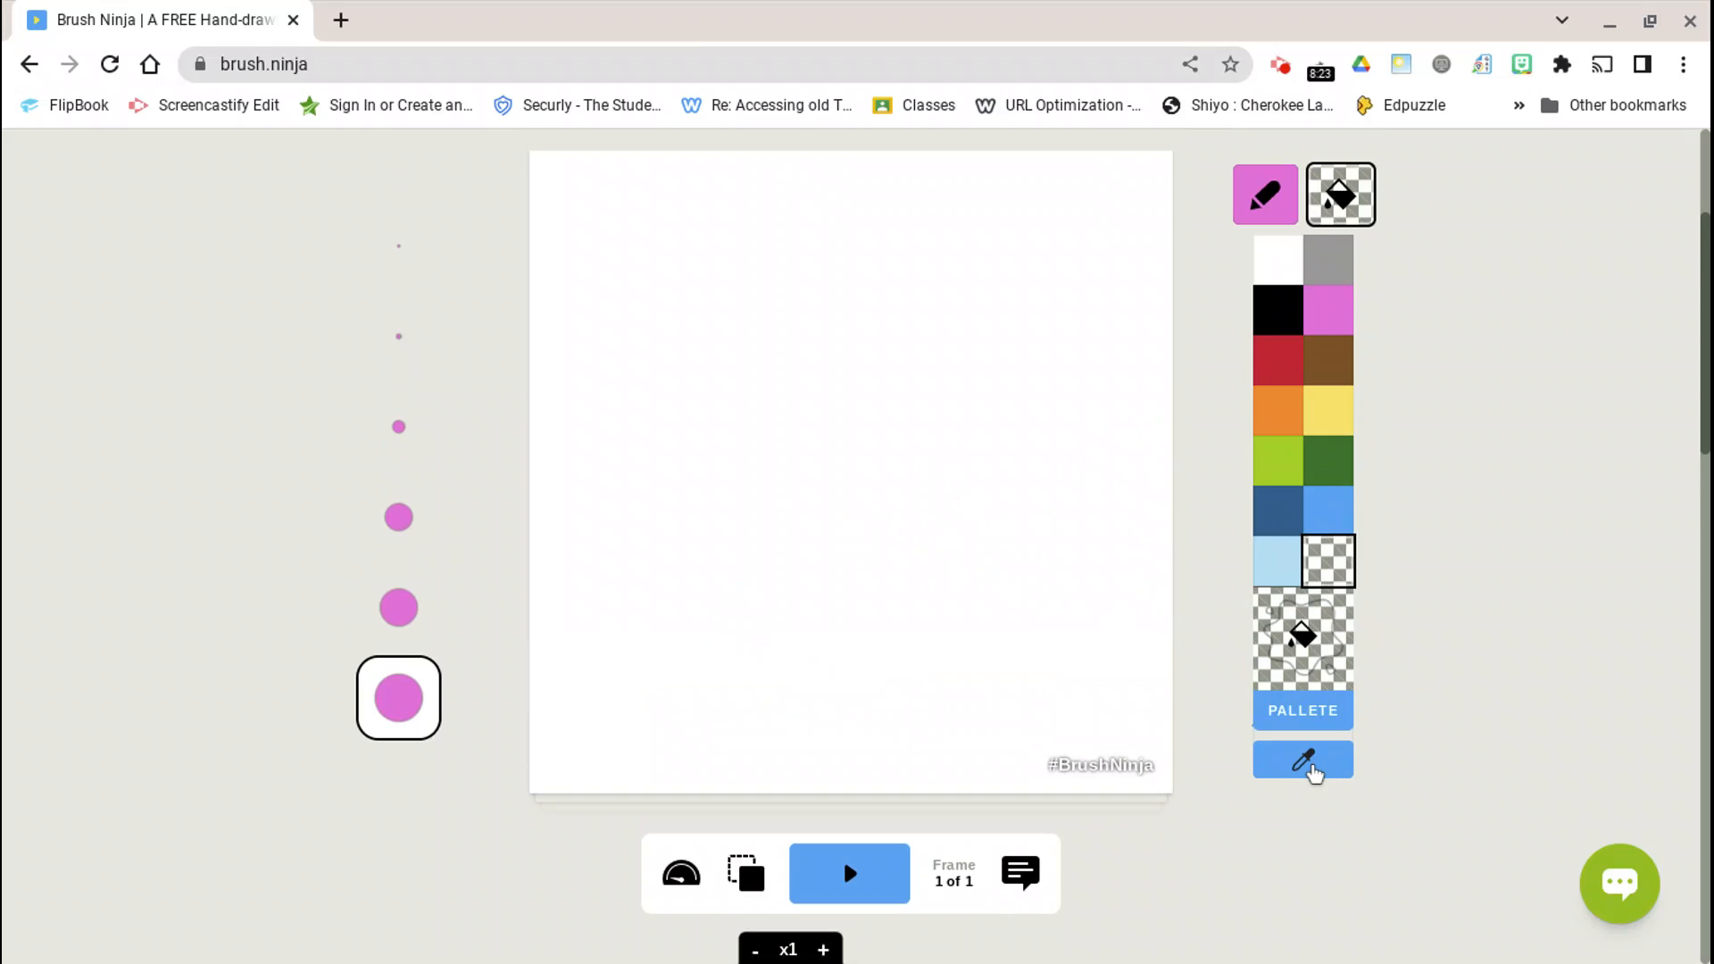
pyautogui.scroll(-2, 991, 682)
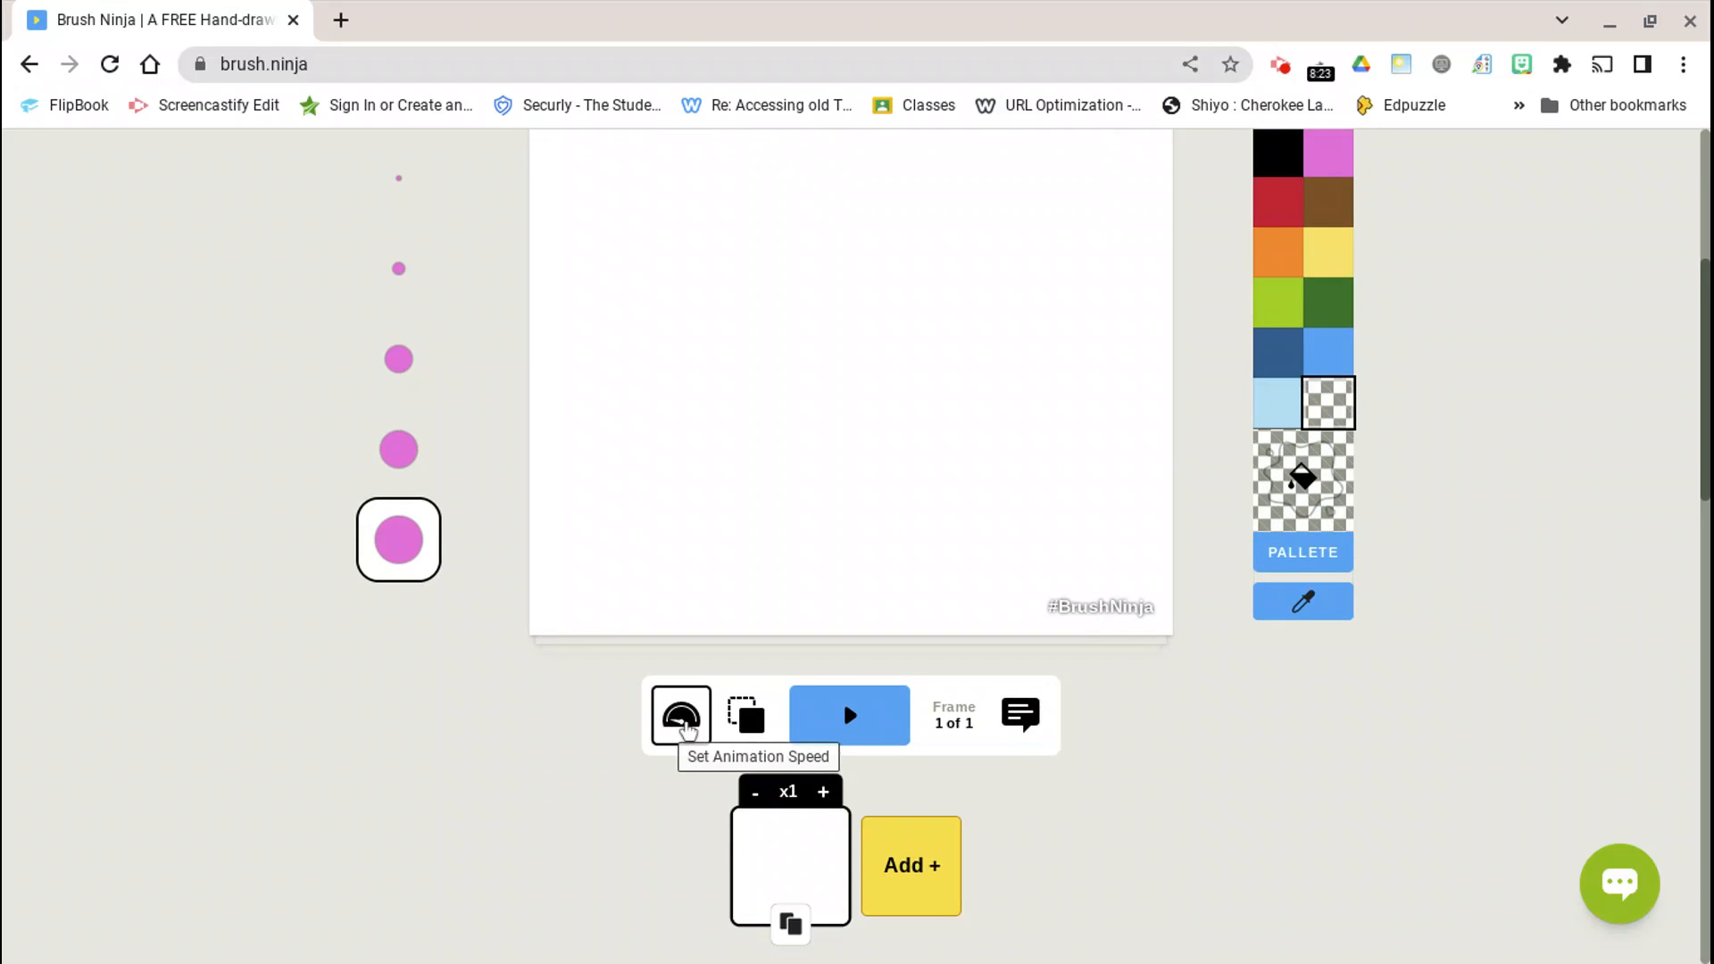
pyautogui.click(683, 720)
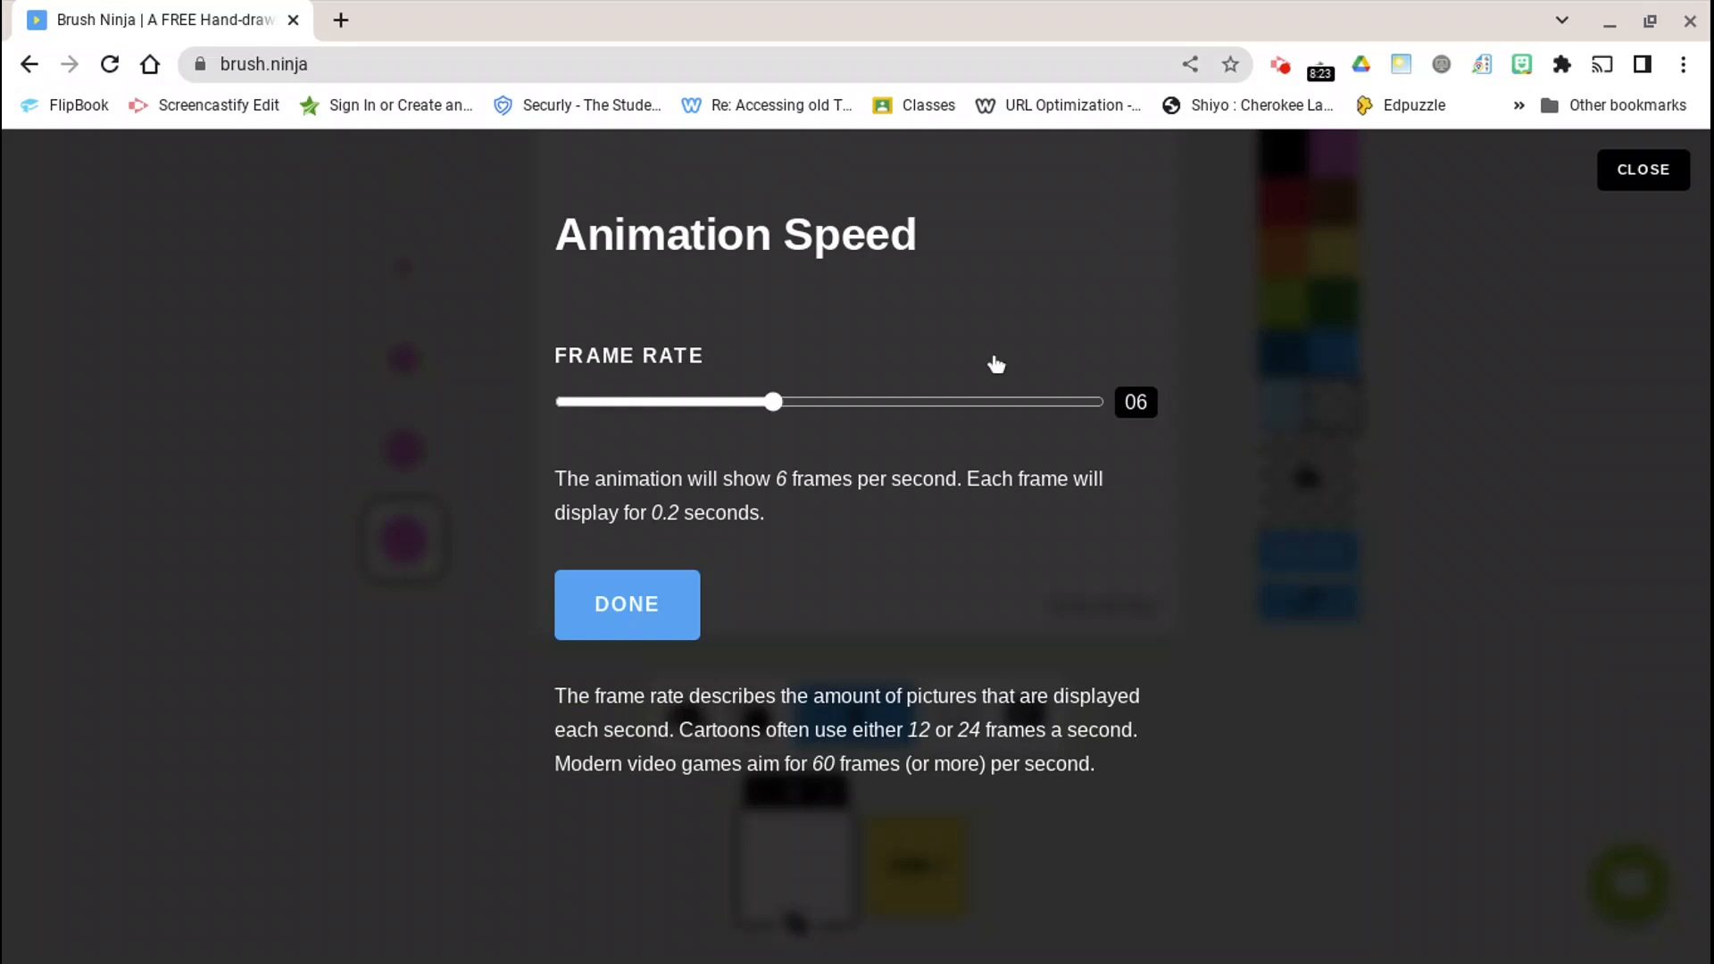
pyautogui.click(1645, 174)
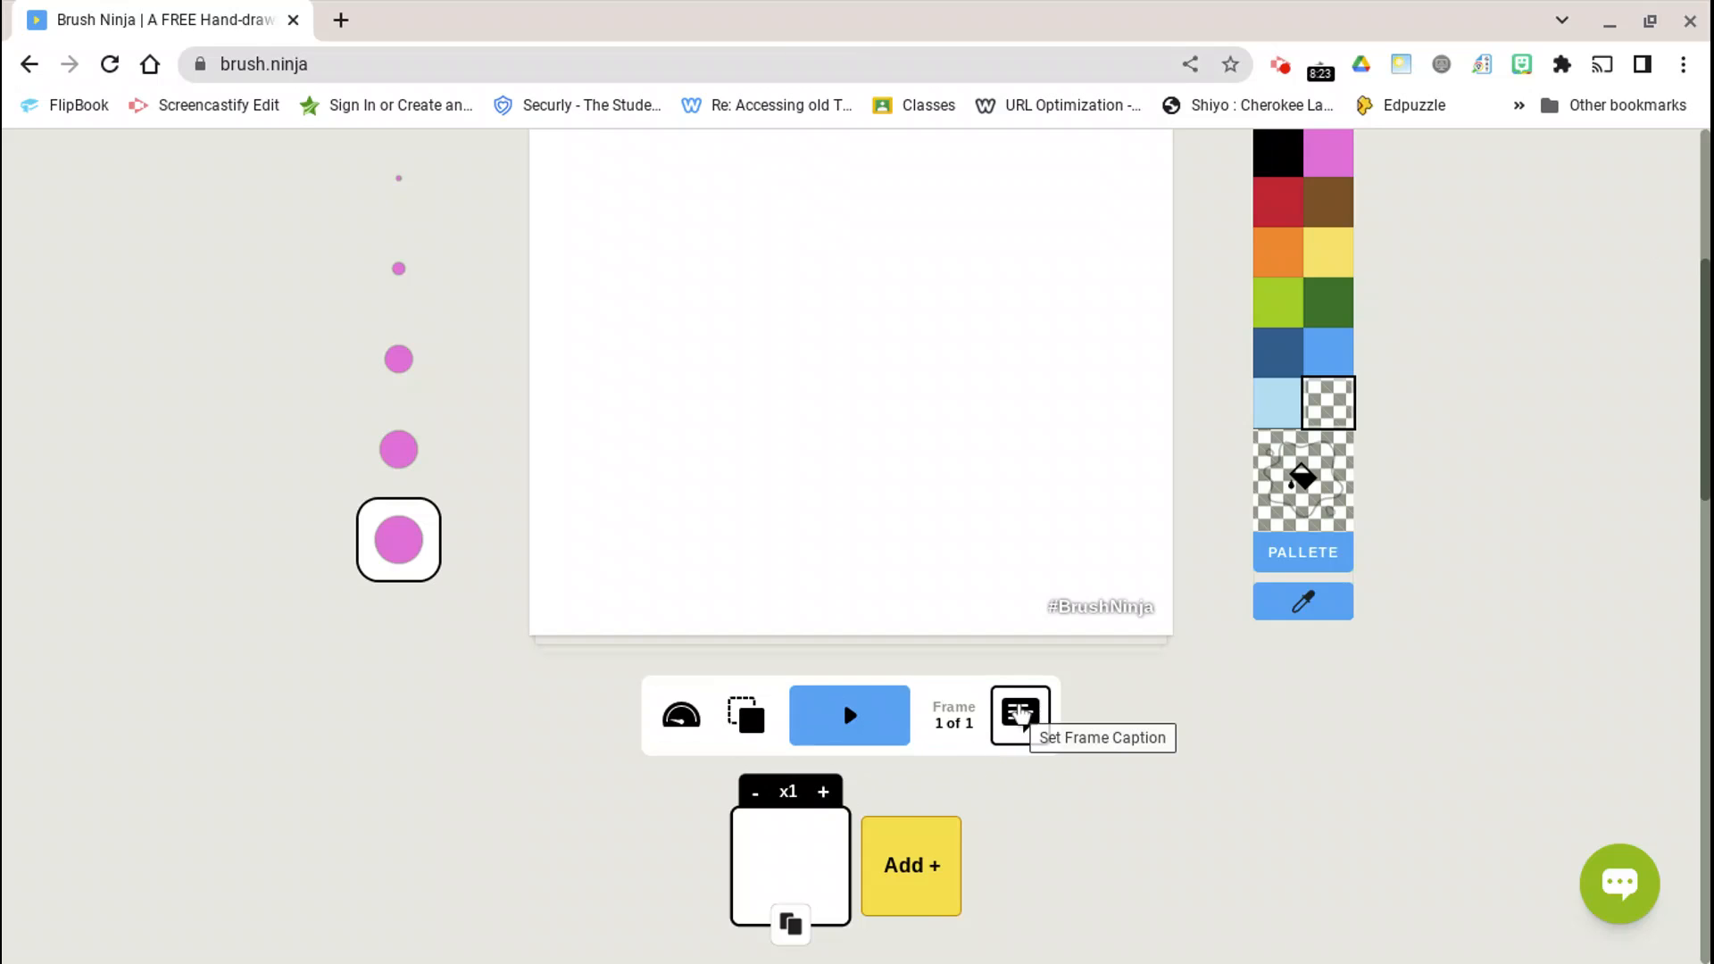
pyautogui.scroll(-1, 1107, 864)
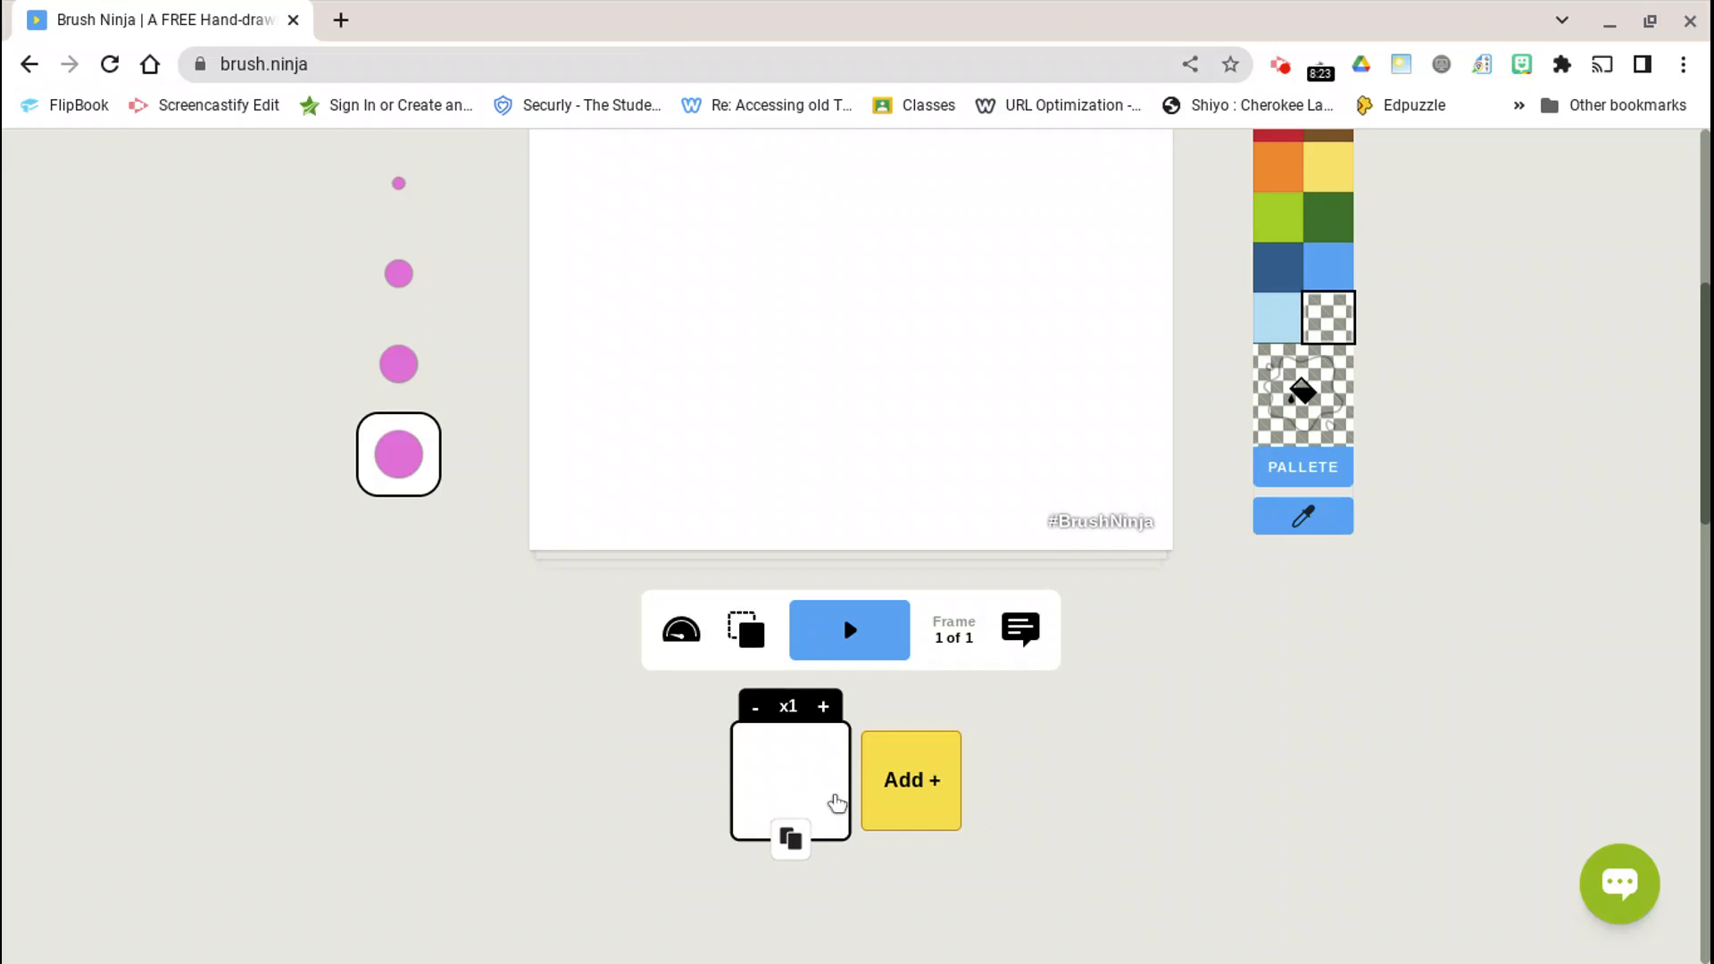
# Set the fill to dark blue and handwrite "Weeya" in magenta across the canvas with the Speed brush at the third-largest size.
pyautogui.scroll(5, 839, 794)
pyautogui.scroll(-2, 891, 730)
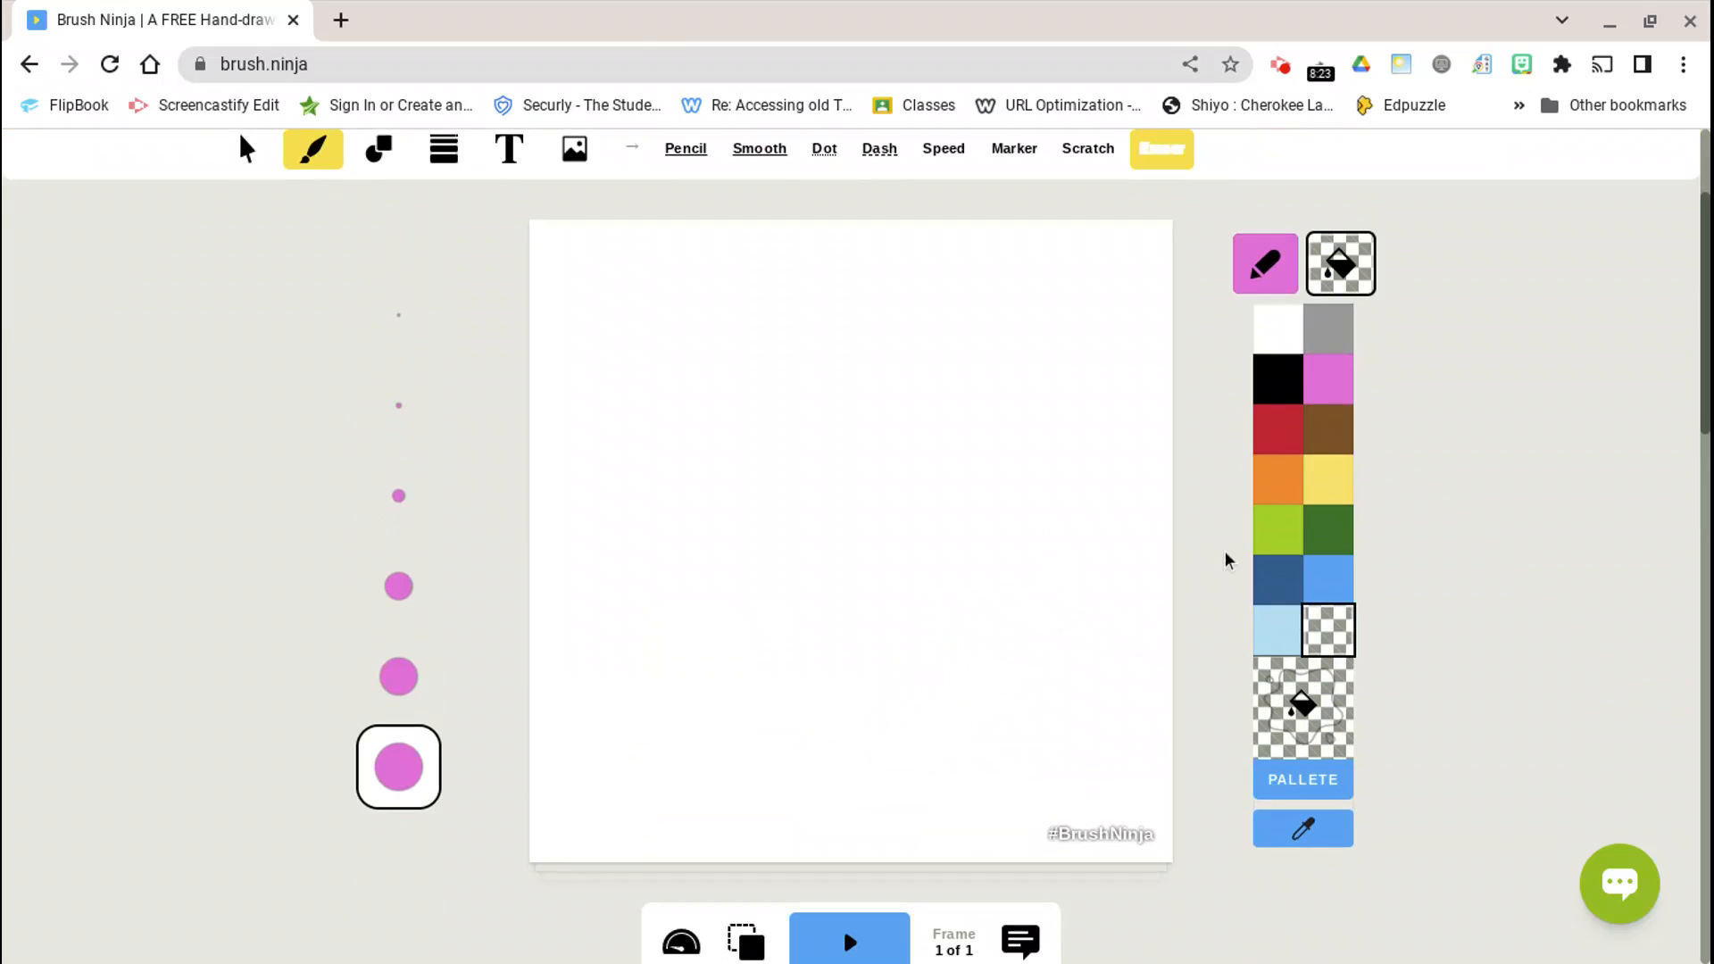
pyautogui.click(1288, 585)
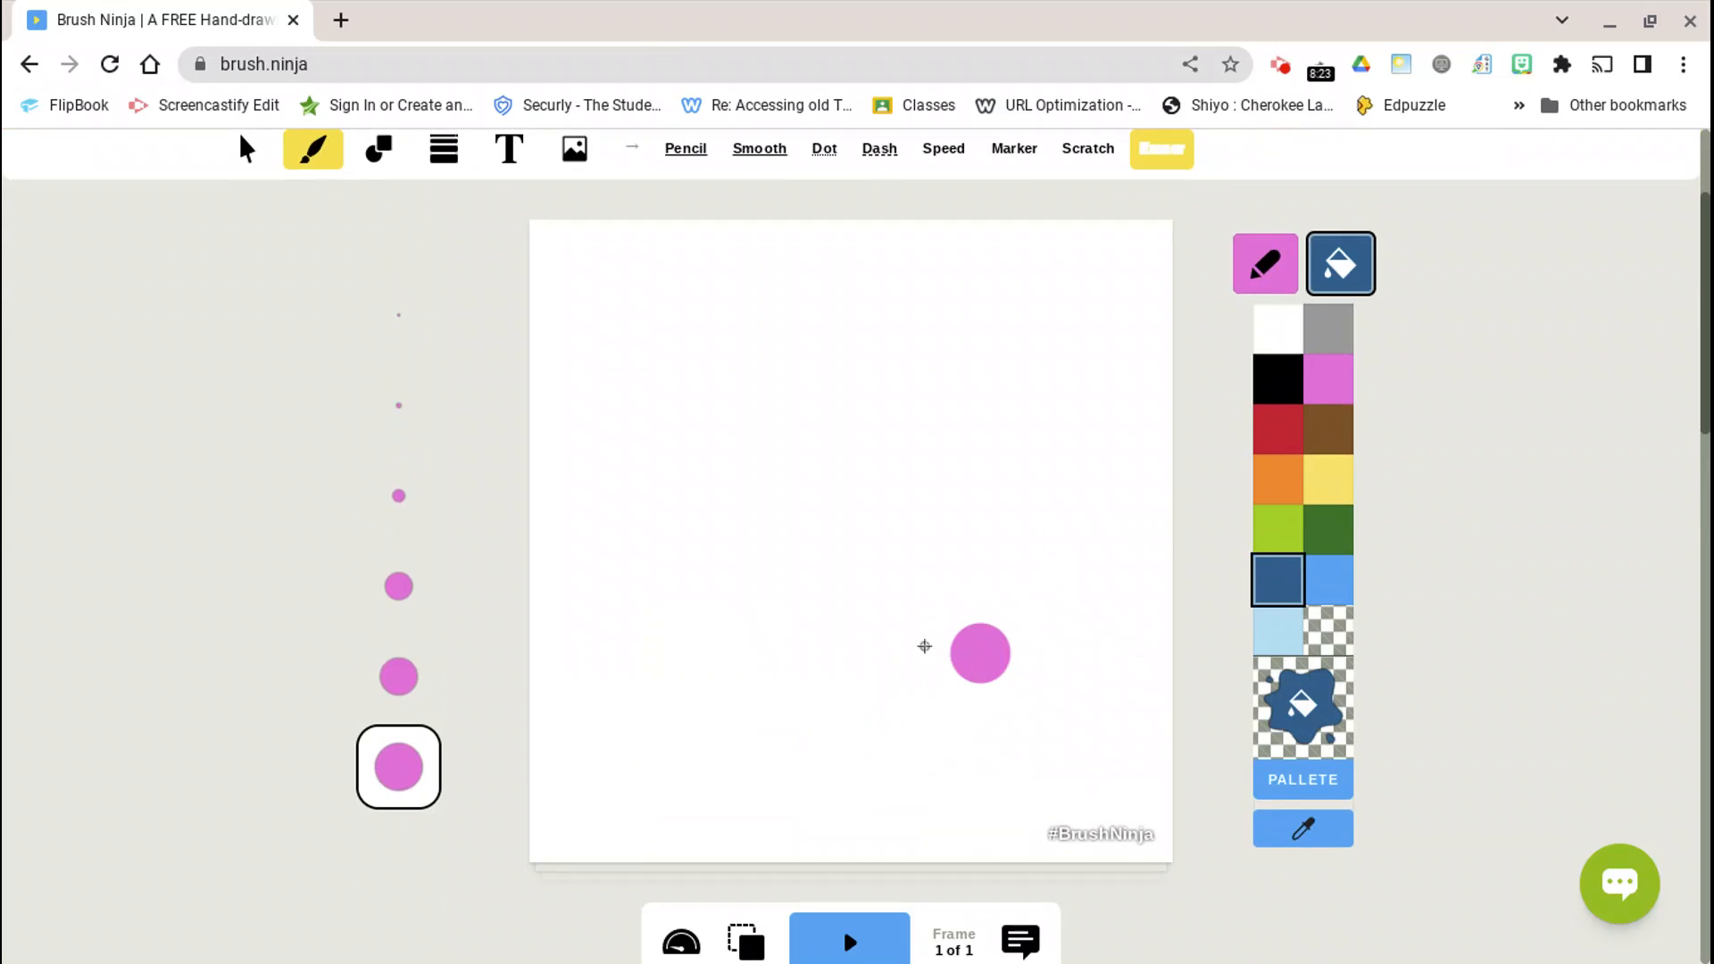
pyautogui.click(398, 600)
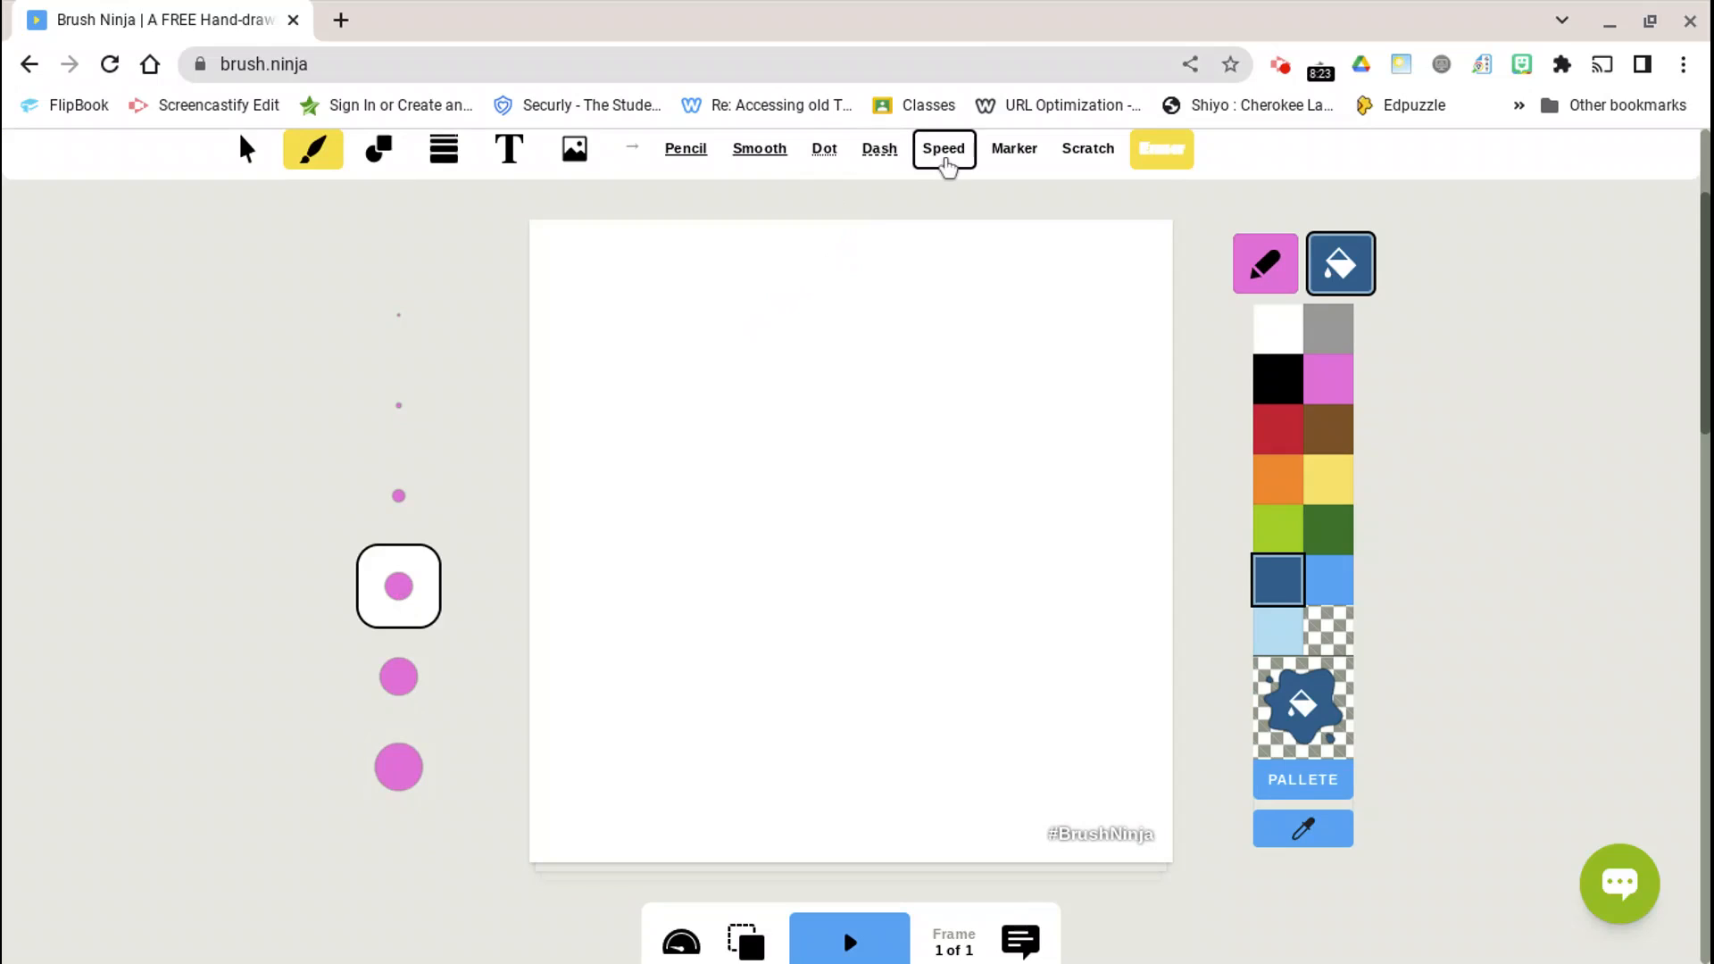
pyautogui.click(945, 159)
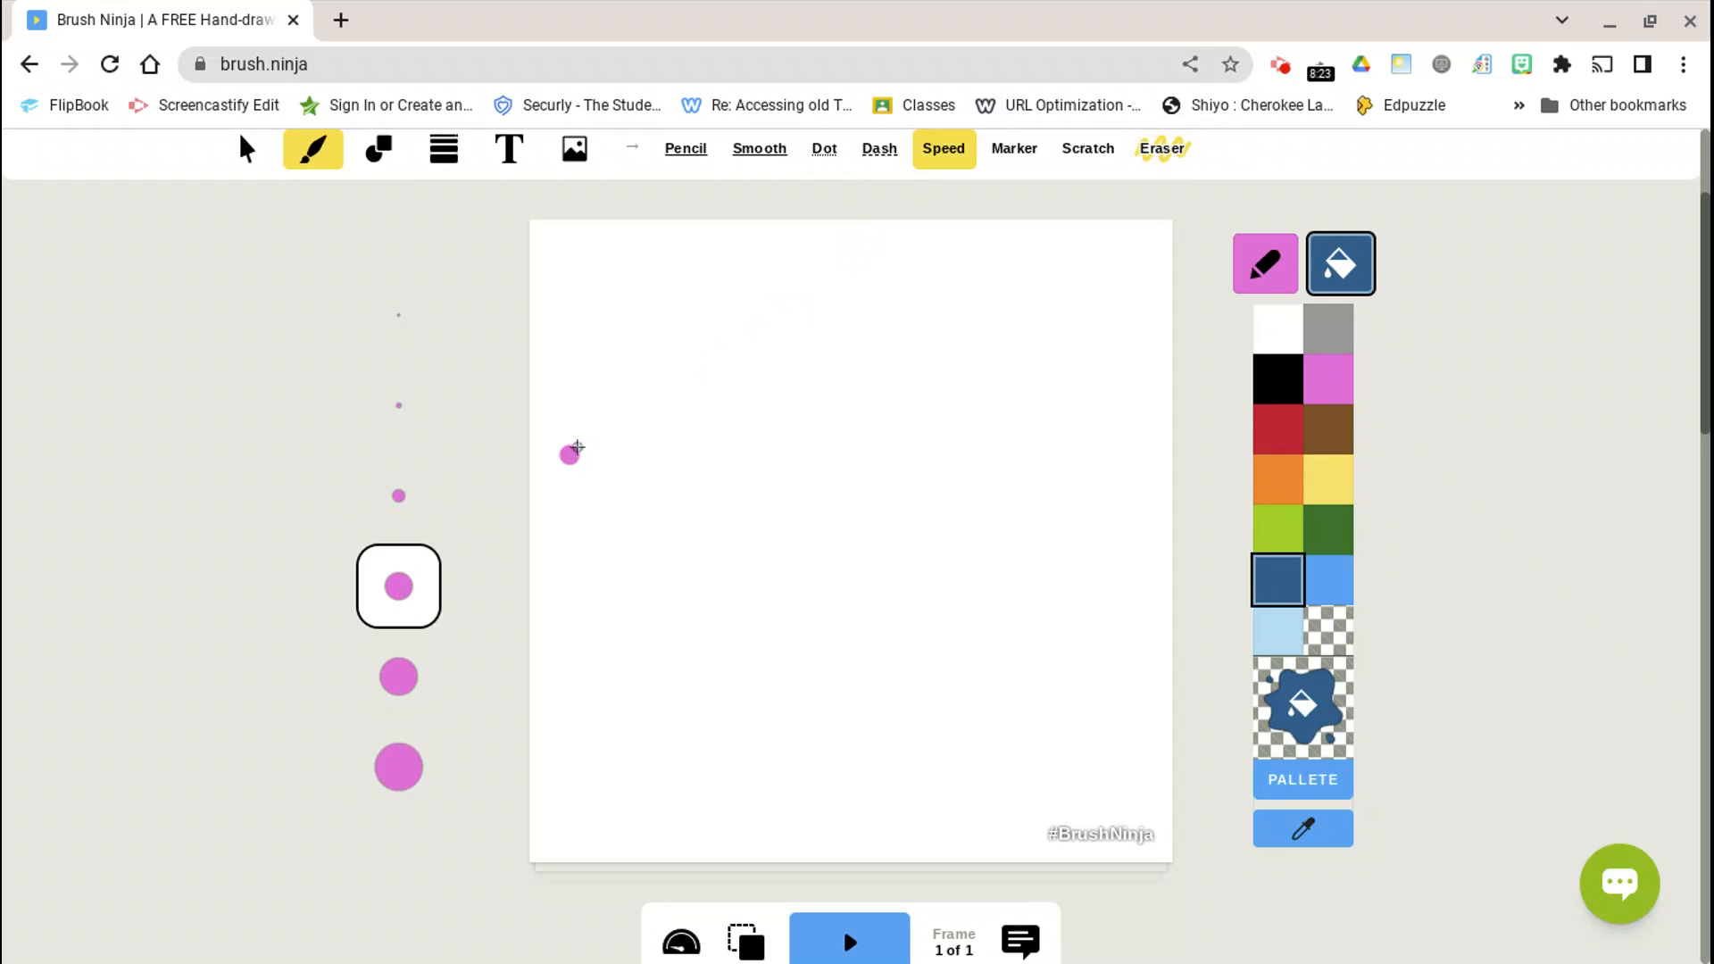
pyautogui.moveTo(612, 407)
pyautogui.mouseDown()
pyautogui.moveTo(559, 544)
pyautogui.moveTo(591, 597)
pyautogui.moveTo(647, 553)
pyautogui.moveTo(653, 597)
pyautogui.moveTo(678, 587)
pyautogui.moveTo(709, 537)
pyautogui.moveTo(725, 428)
pyautogui.mouseUp()
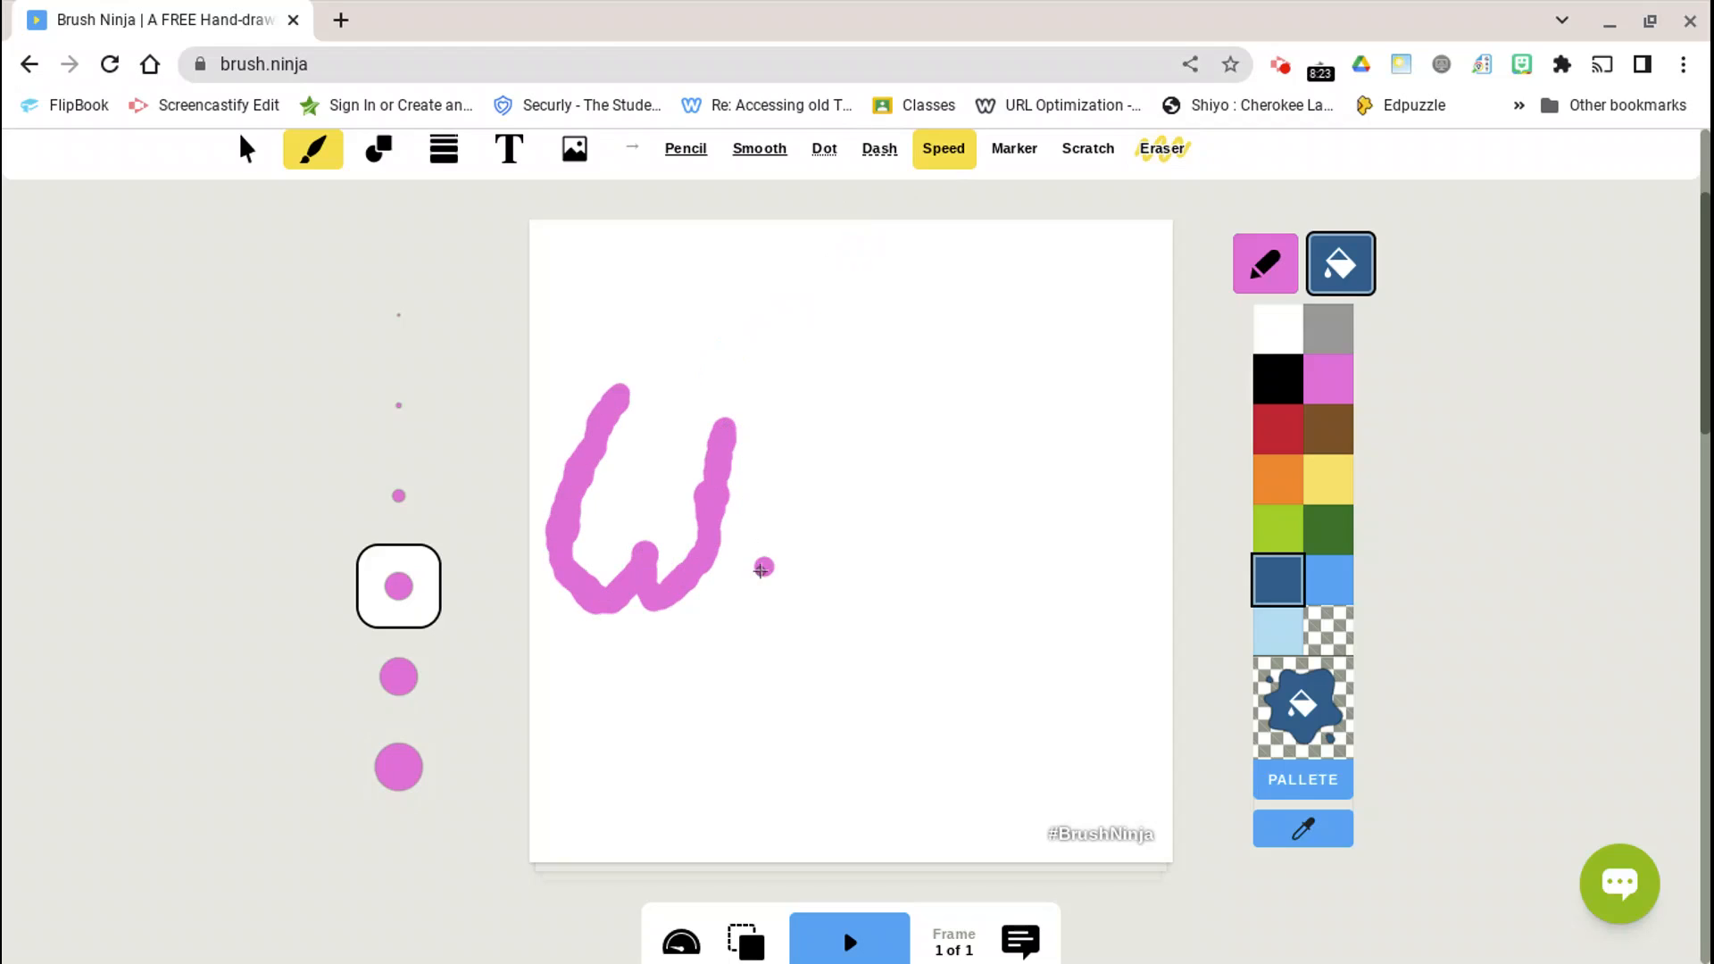
pyautogui.moveTo(763, 553)
pyautogui.mouseDown()
pyautogui.moveTo(801, 530)
pyautogui.moveTo(777, 503)
pyautogui.moveTo(748, 539)
pyautogui.moveTo(755, 587)
pyautogui.moveTo(807, 586)
pyautogui.moveTo(912, 496)
pyautogui.moveTo(888, 477)
pyautogui.moveTo(841, 524)
pyautogui.moveTo(842, 582)
pyautogui.moveTo(897, 575)
pyautogui.mouseUp()
pyautogui.moveTo(960, 493)
pyautogui.mouseDown()
pyautogui.moveTo(957, 556)
pyautogui.moveTo(990, 571)
pyautogui.moveTo(1020, 497)
pyautogui.moveTo(1016, 684)
pyautogui.moveTo(949, 668)
pyautogui.mouseUp()
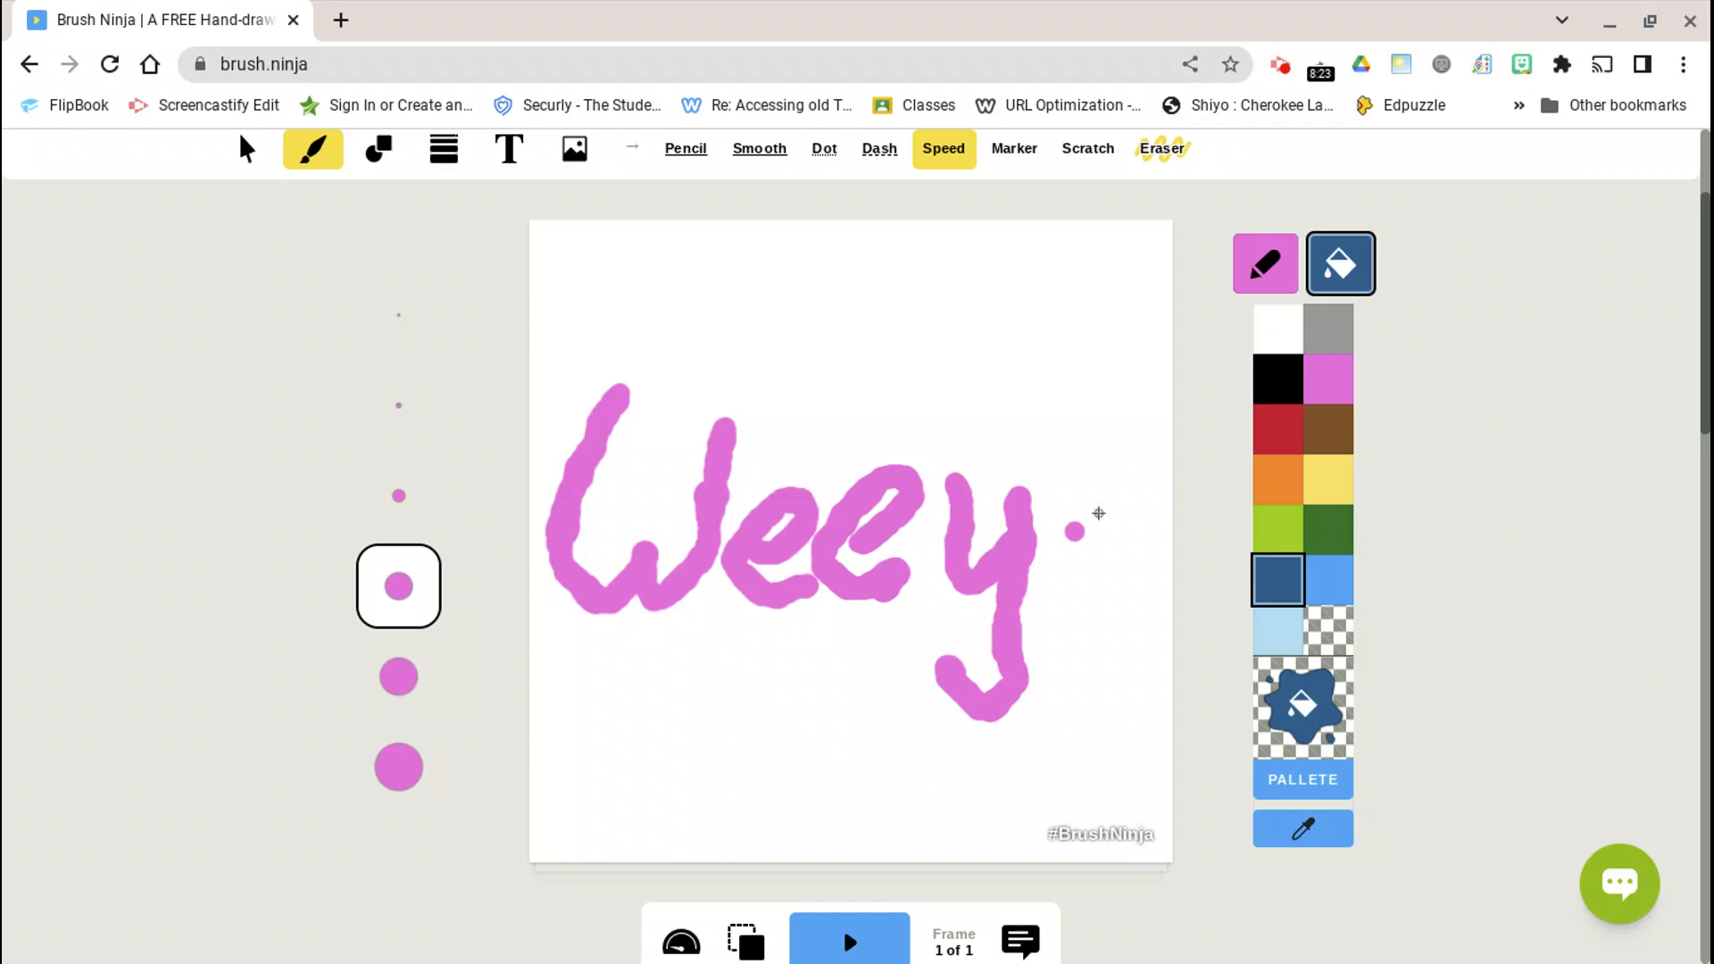
pyautogui.moveTo(1114, 500)
pyautogui.mouseDown()
pyautogui.moveTo(1053, 541)
pyautogui.moveTo(1091, 582)
pyautogui.moveTo(1140, 507)
pyautogui.moveTo(1129, 536)
pyautogui.moveTo(1152, 590)
pyautogui.mouseUp()
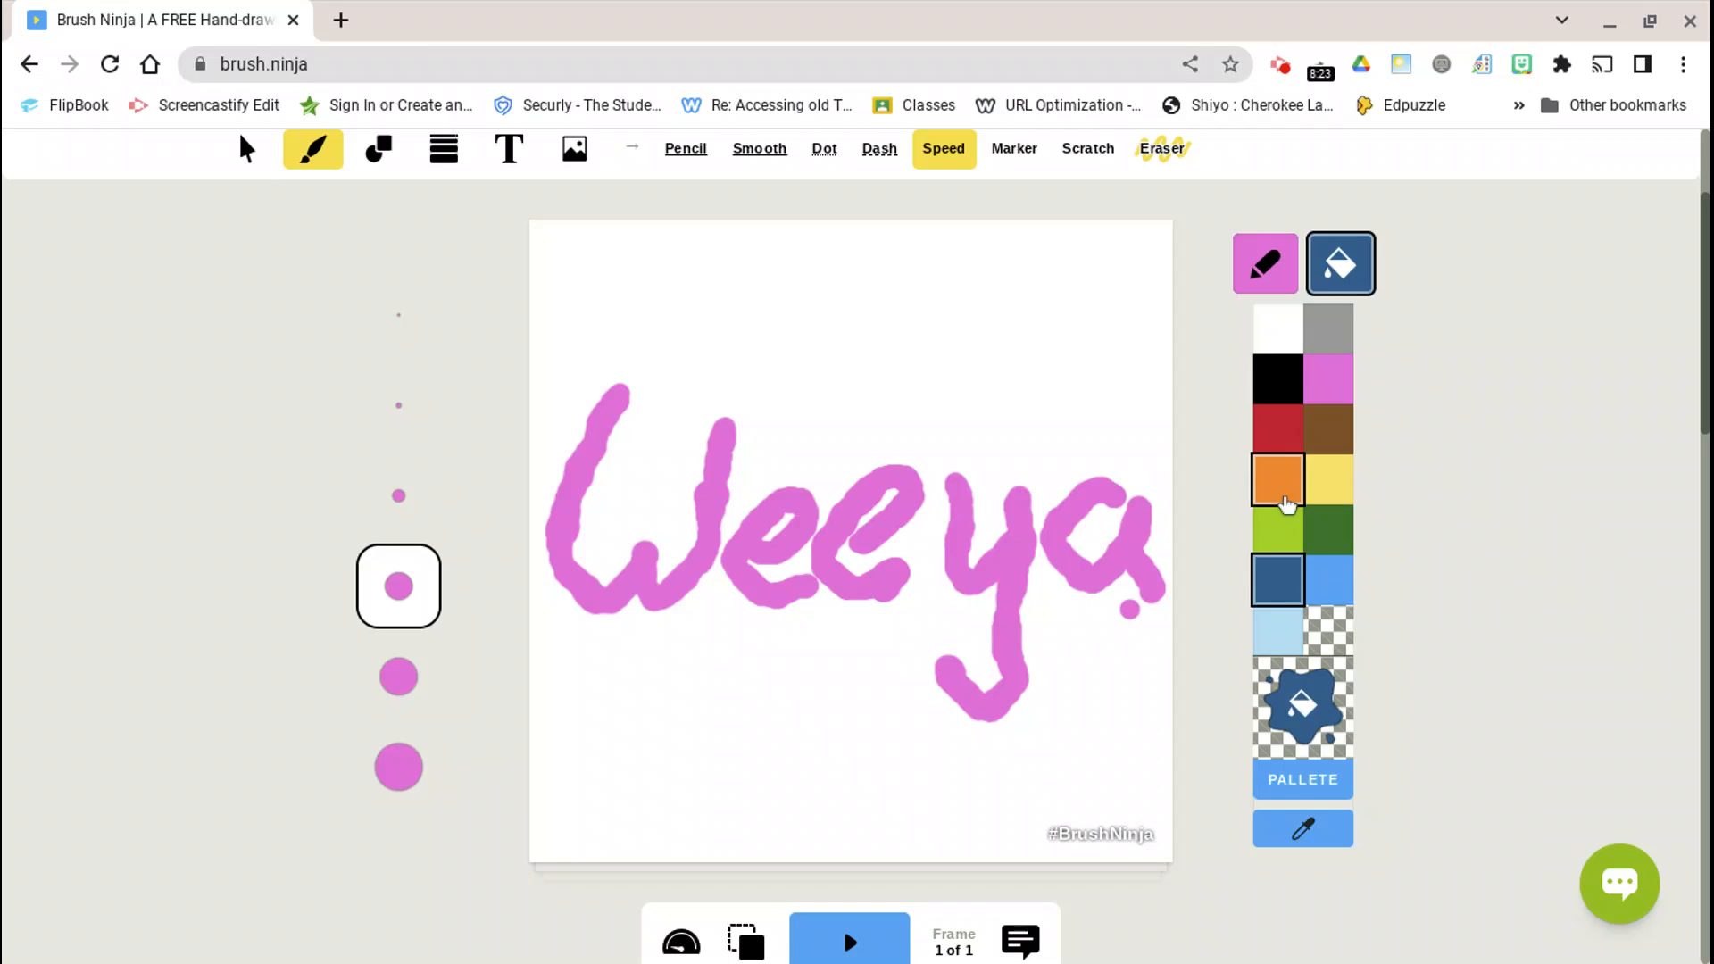
# Choose the largest brush size, make the fill transparent and set the stroke color to red.
pyautogui.click(1277, 430)
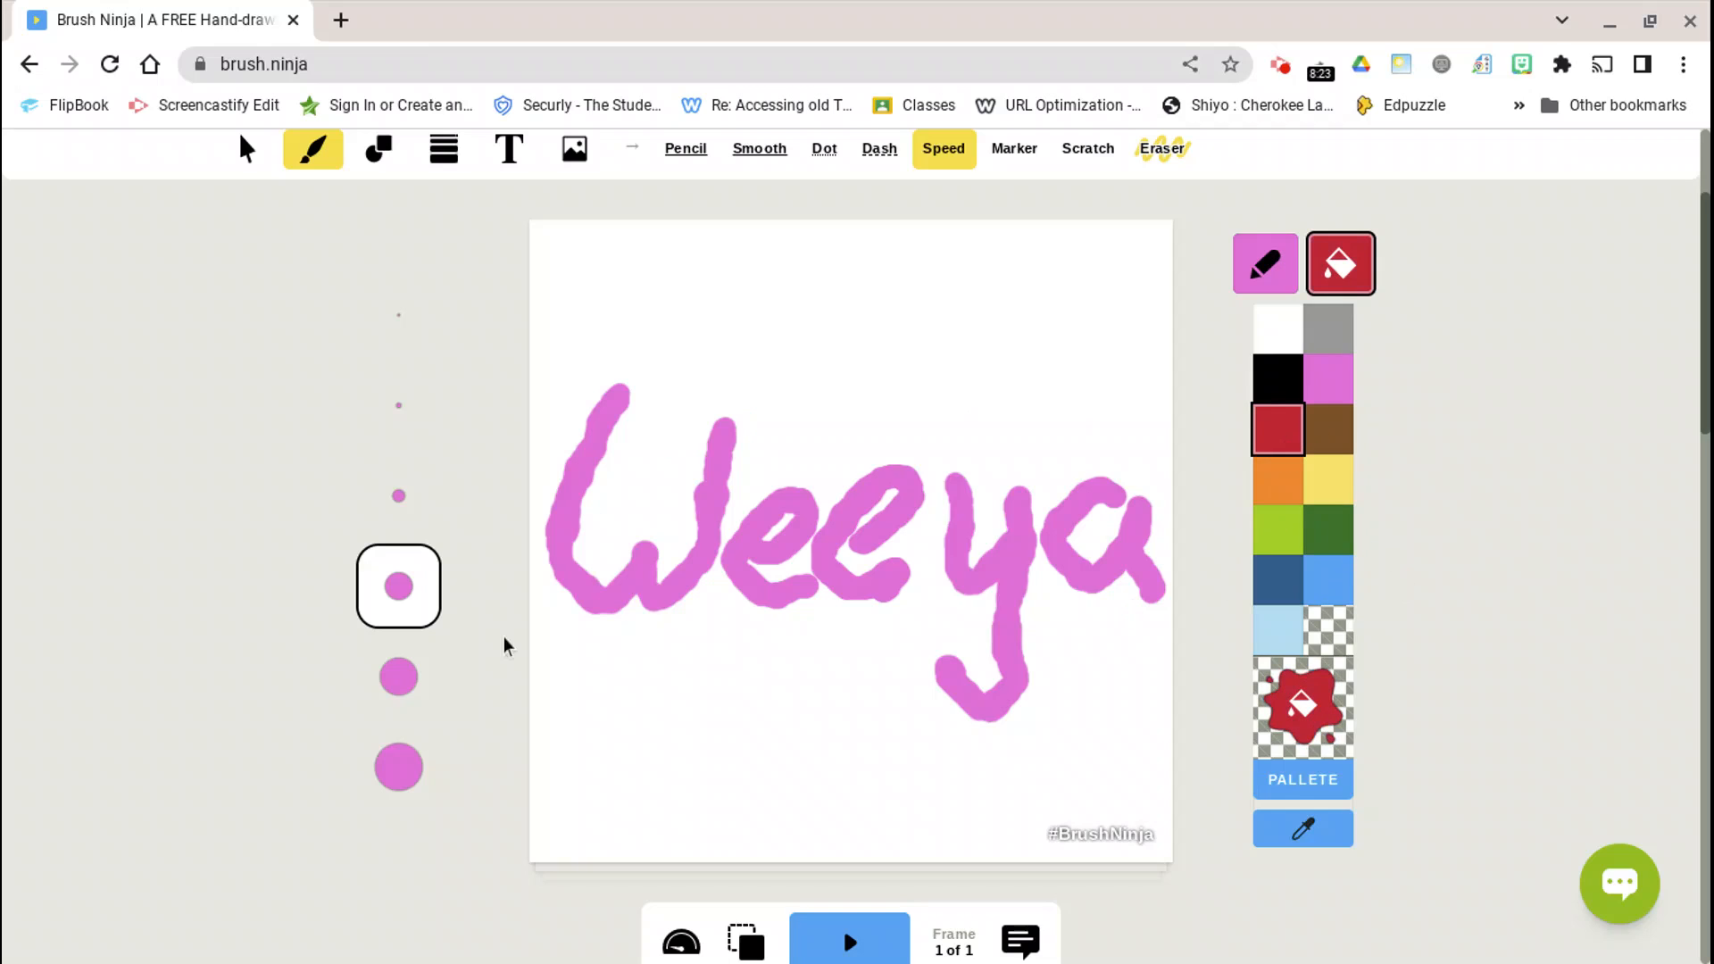
pyautogui.click(412, 769)
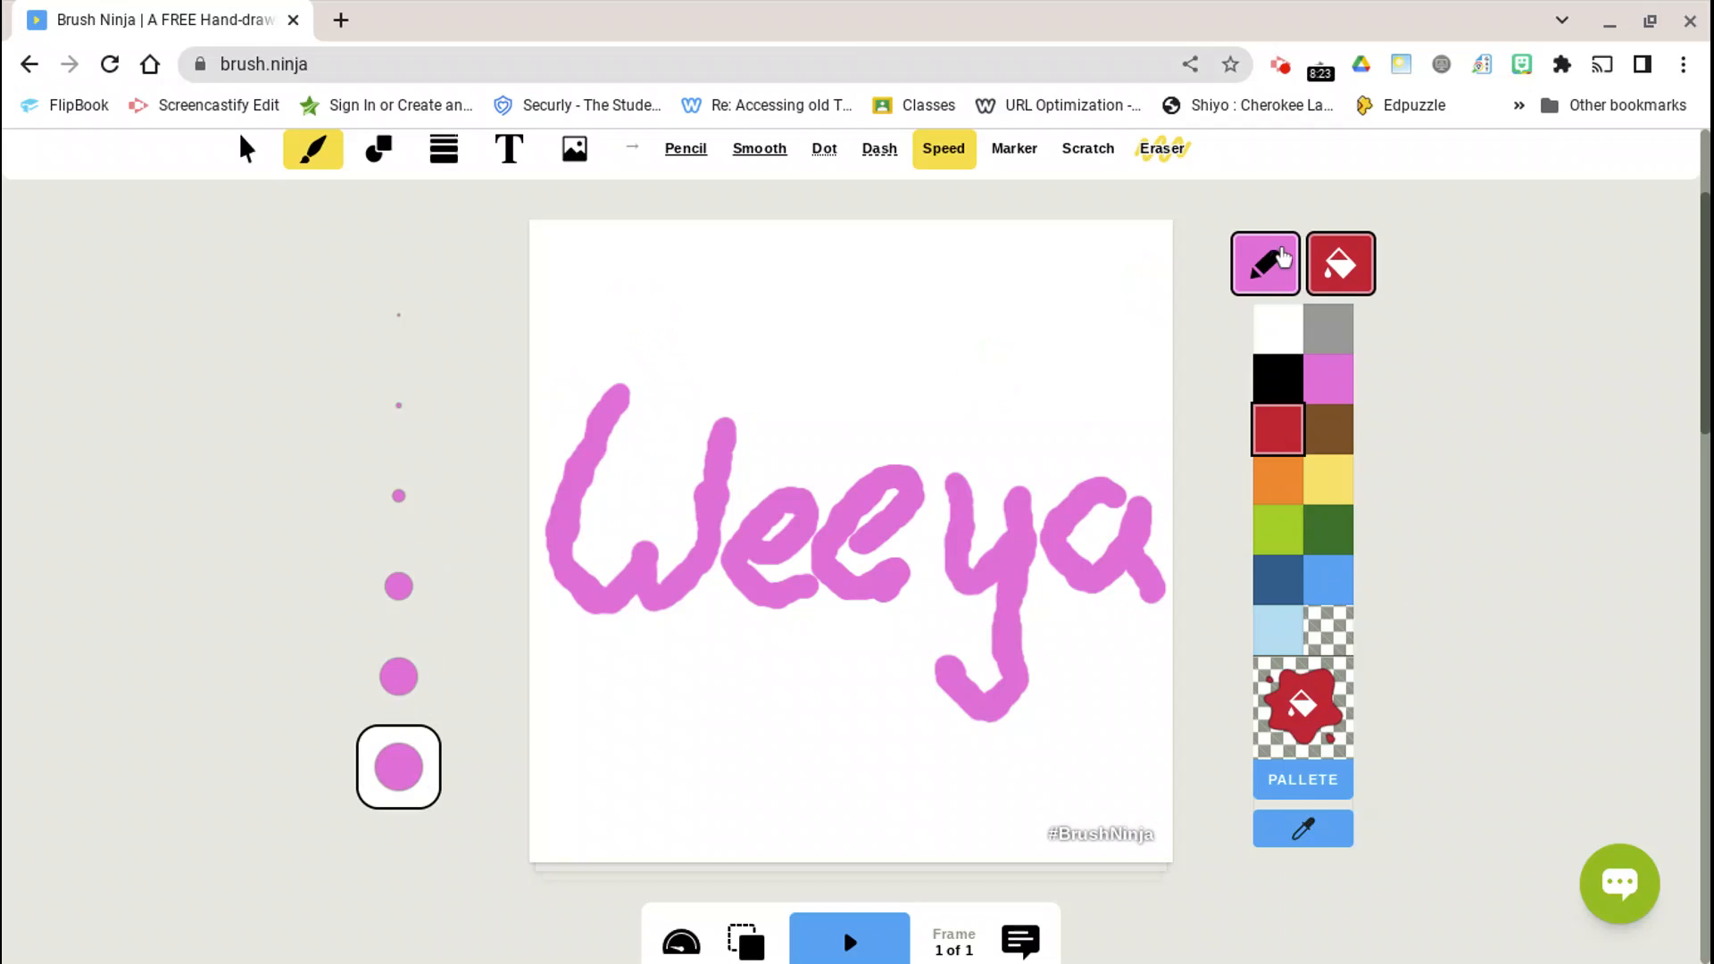
pyautogui.click(1265, 266)
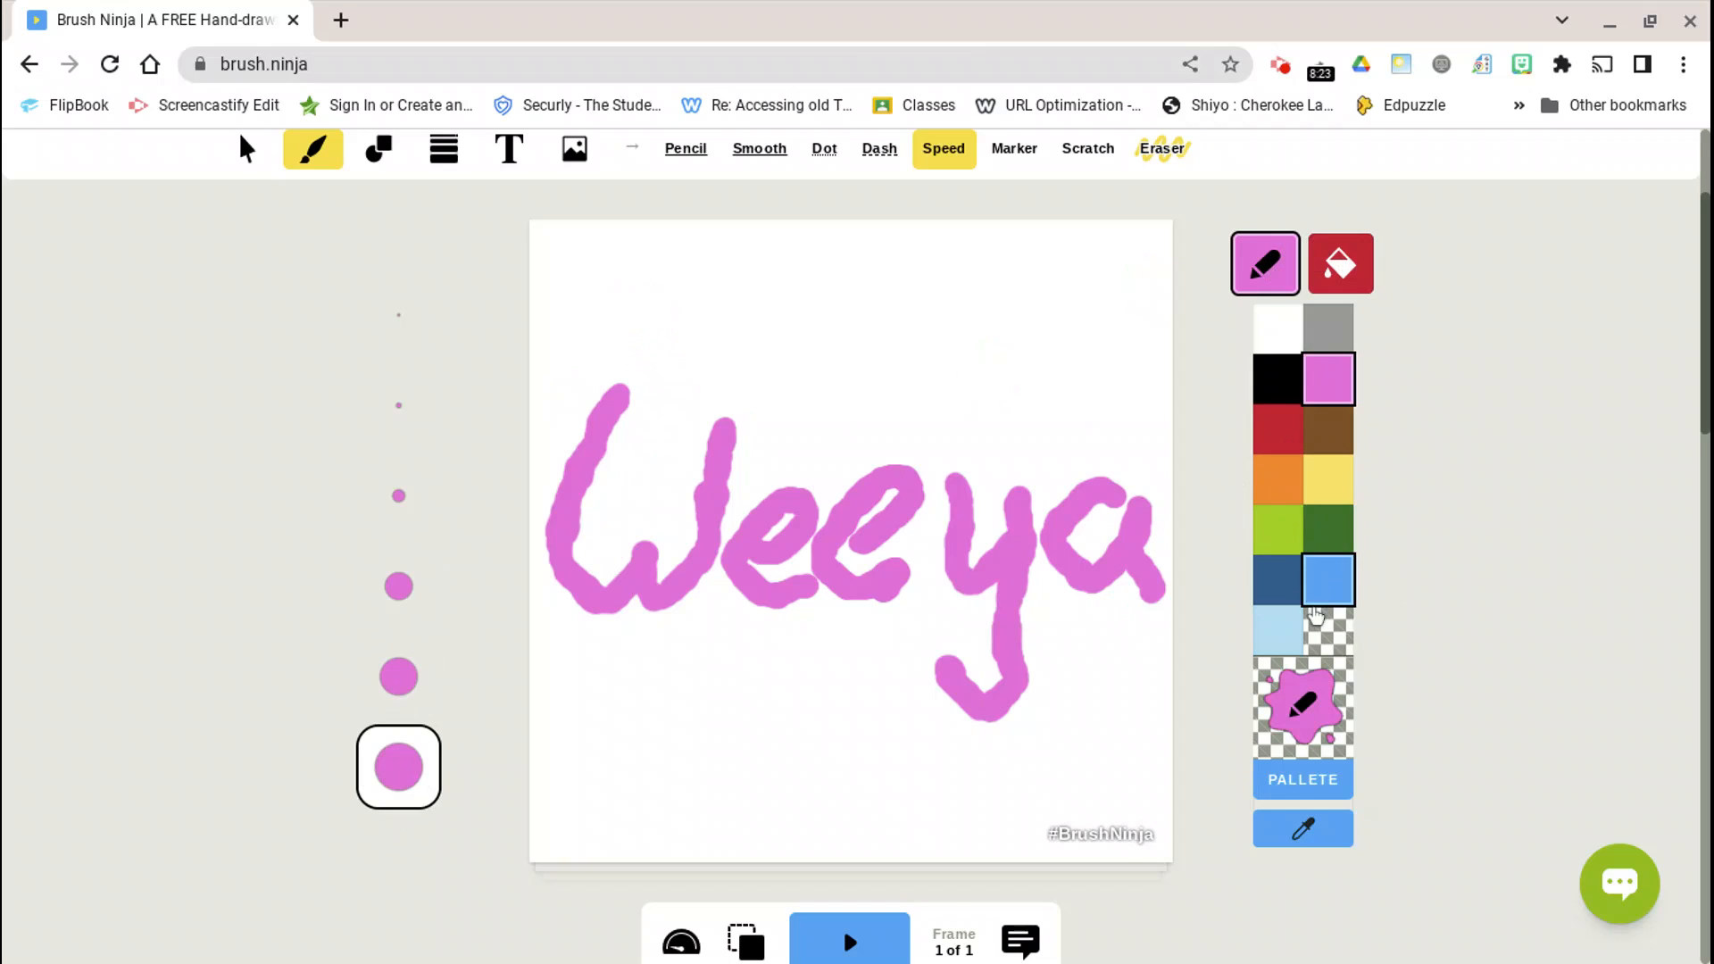
pyautogui.click(1342, 641)
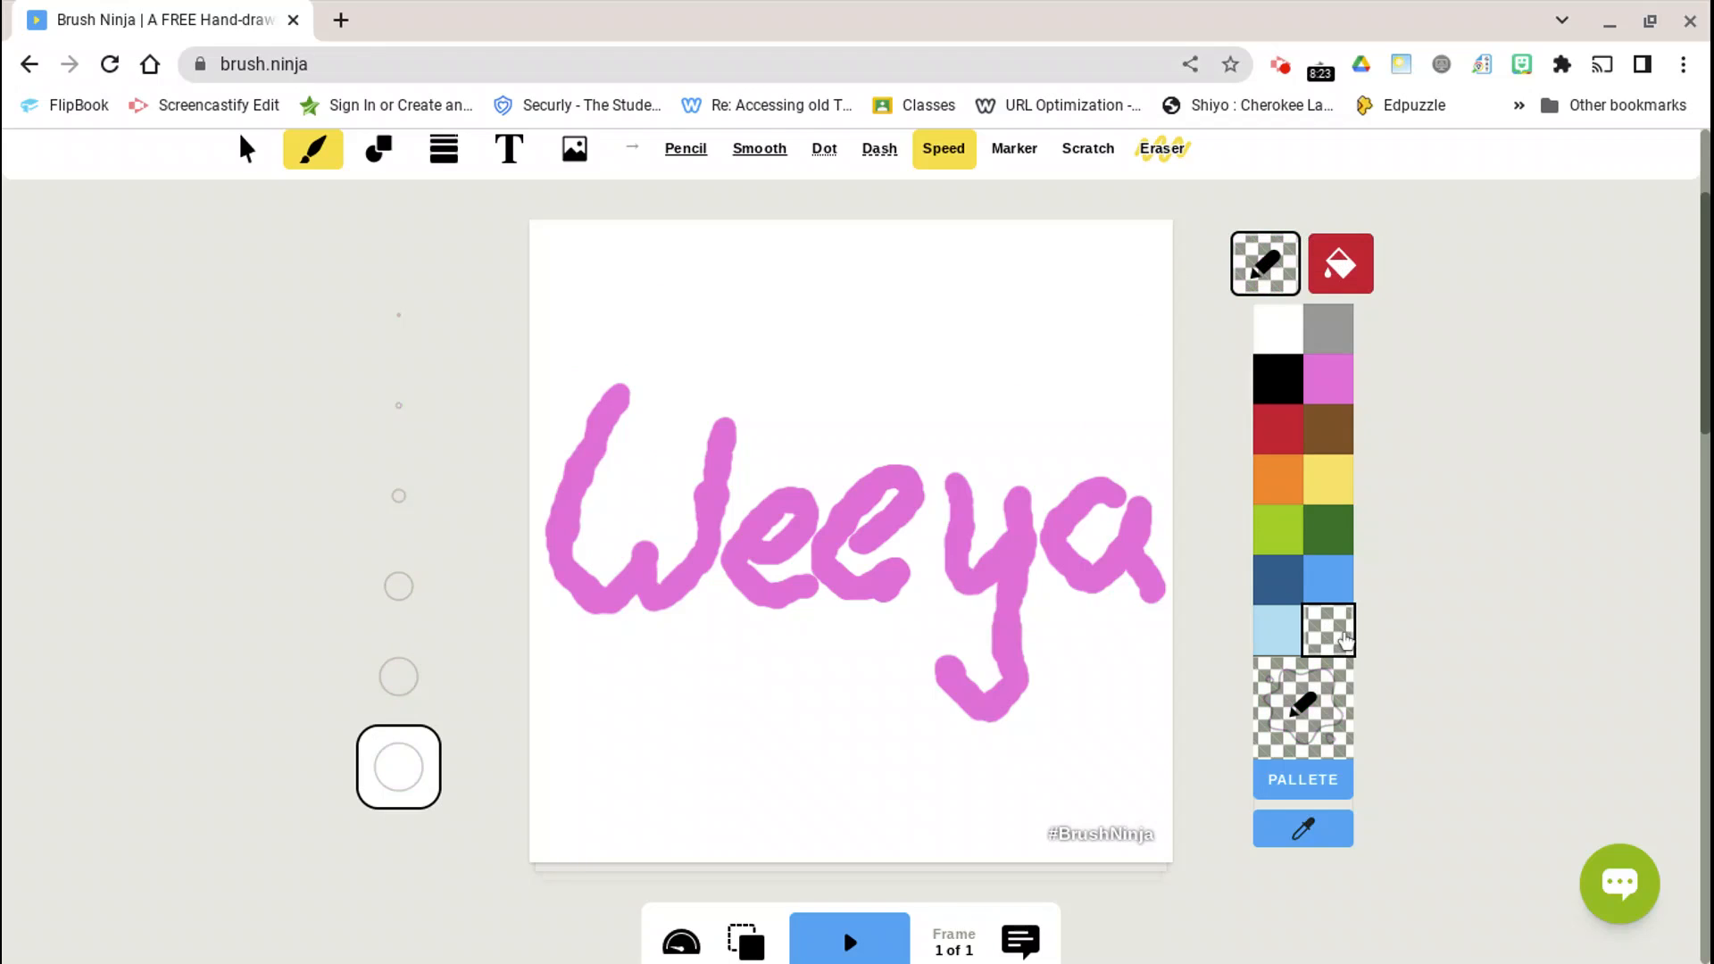
pyautogui.click(1340, 264)
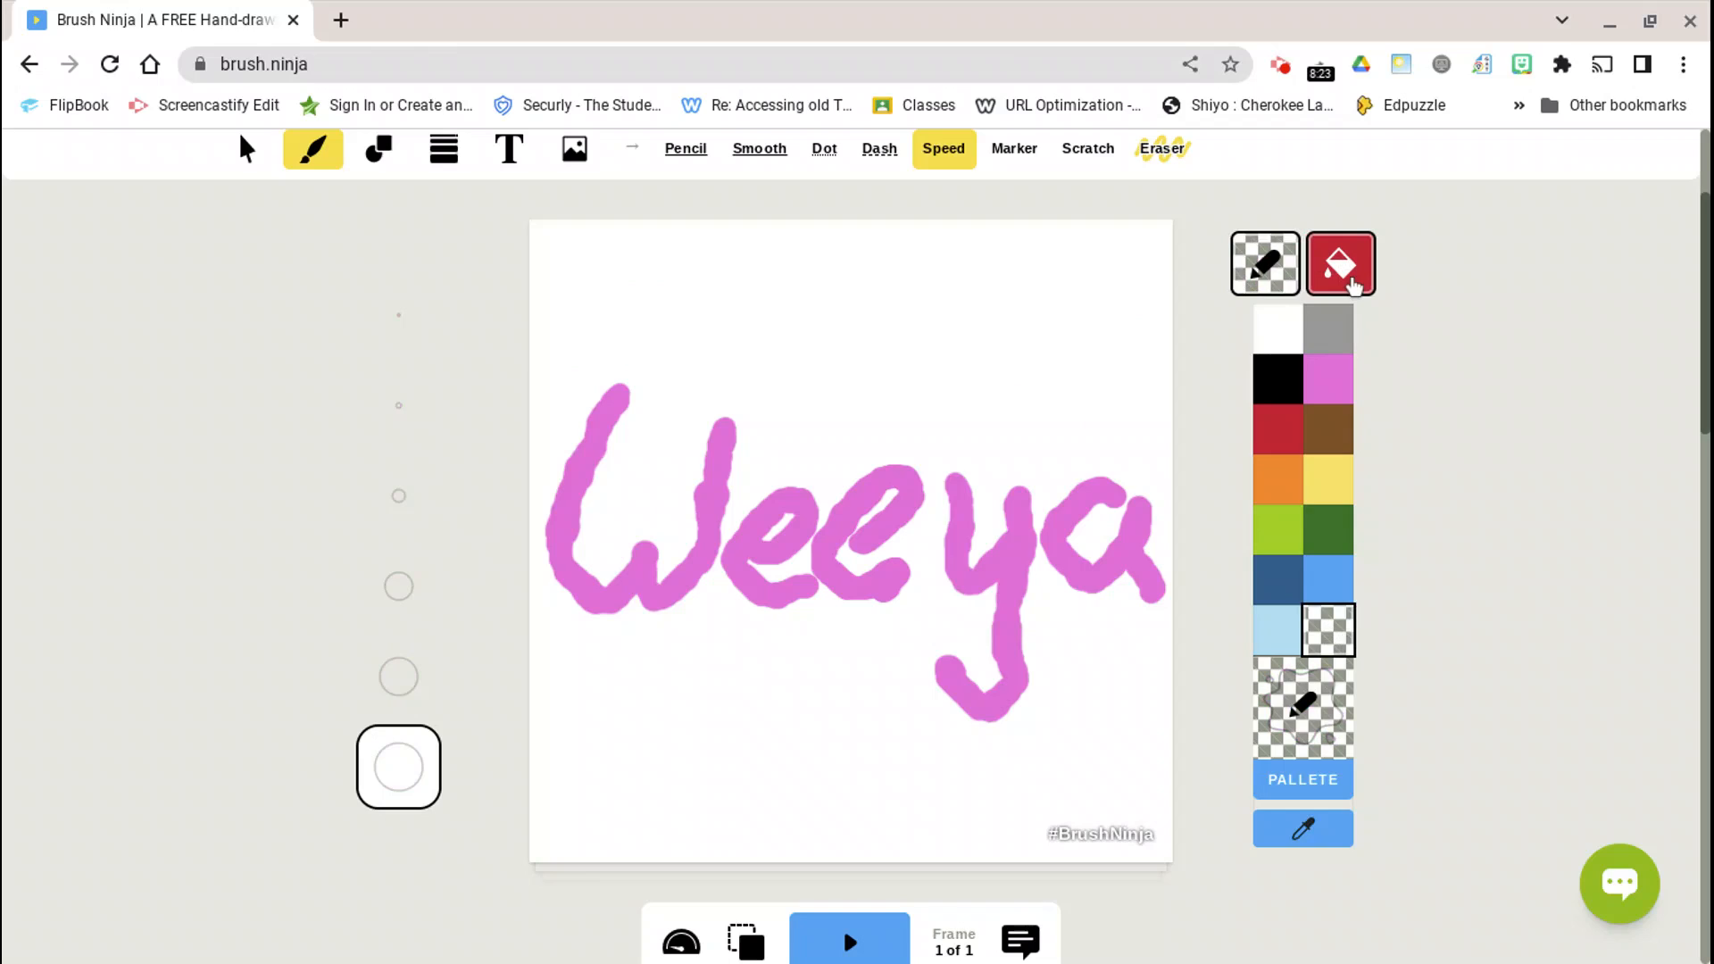
pyautogui.click(1346, 631)
pyautogui.click(1278, 265)
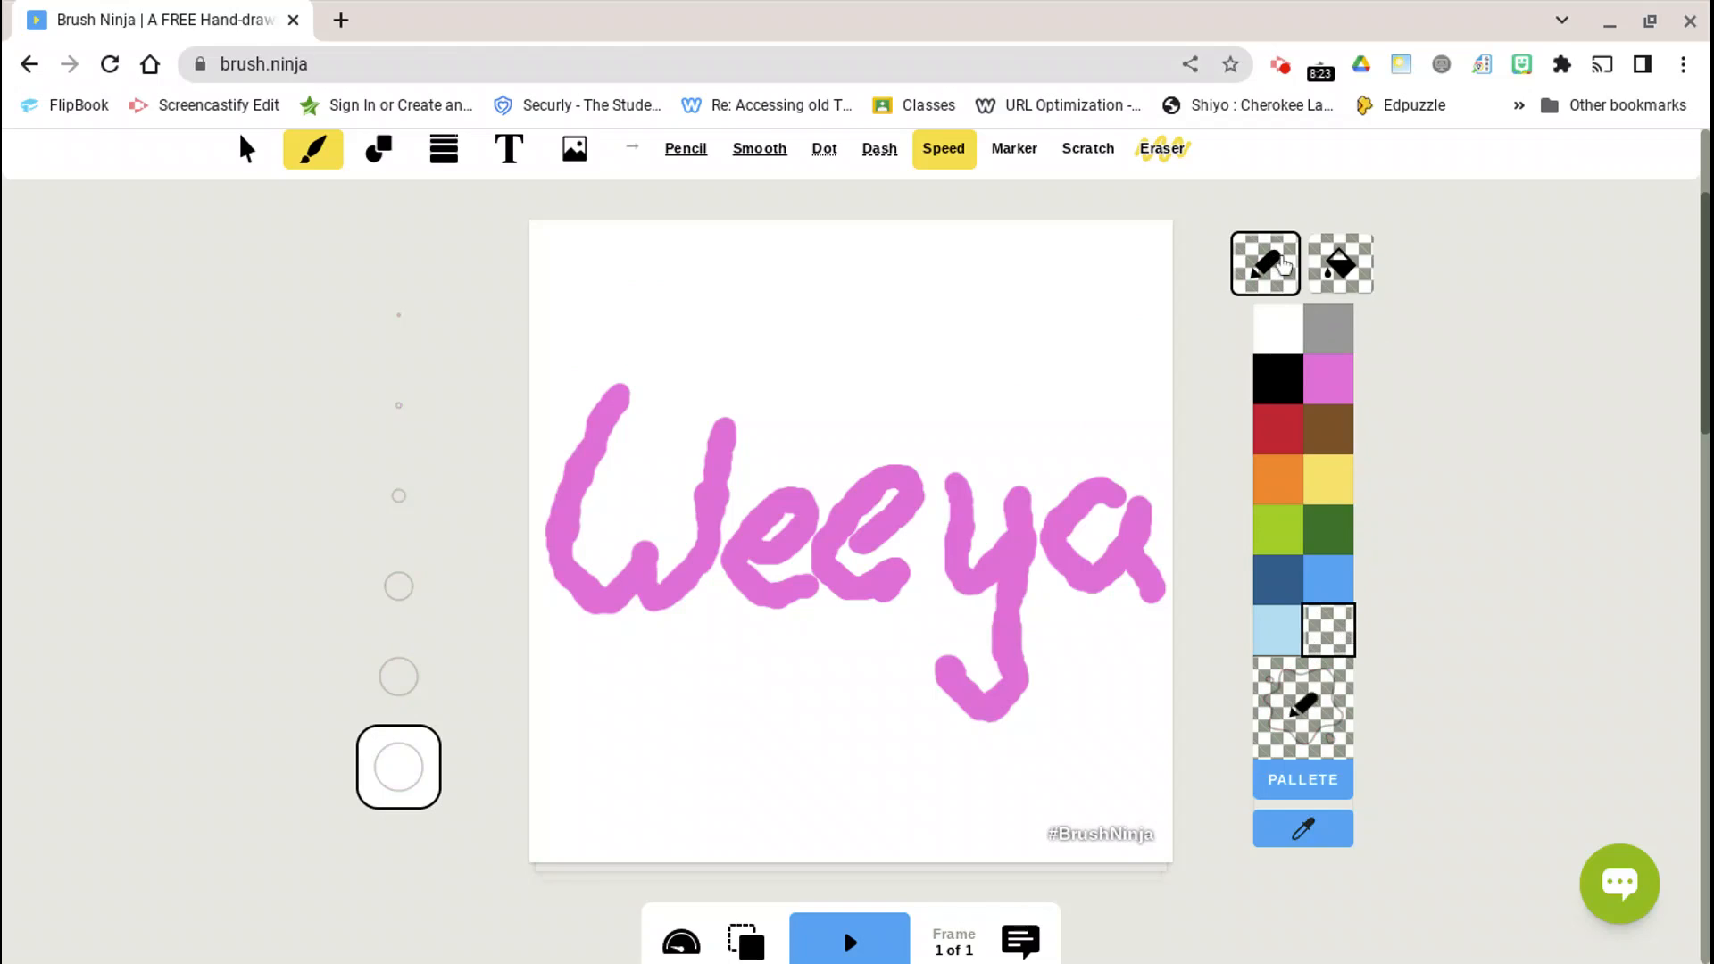
pyautogui.click(1281, 429)
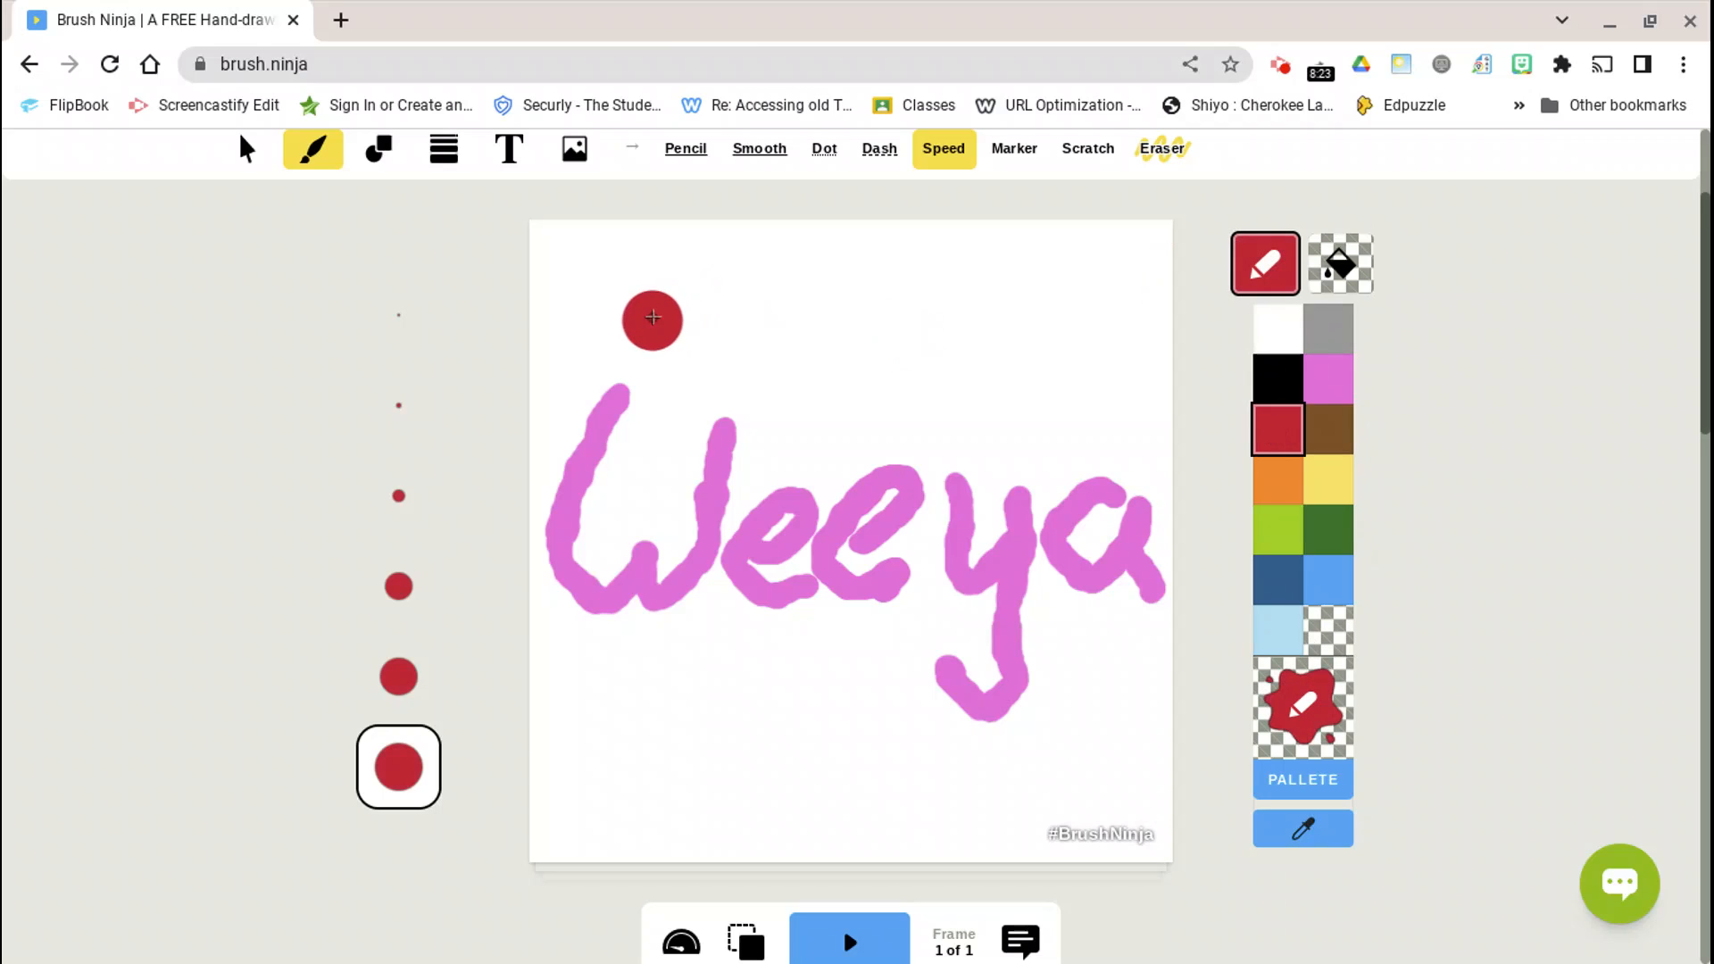
# Place six red dots around the handwritten word, three above it and three below it.
pyautogui.click(615, 287)
pyautogui.click(815, 397)
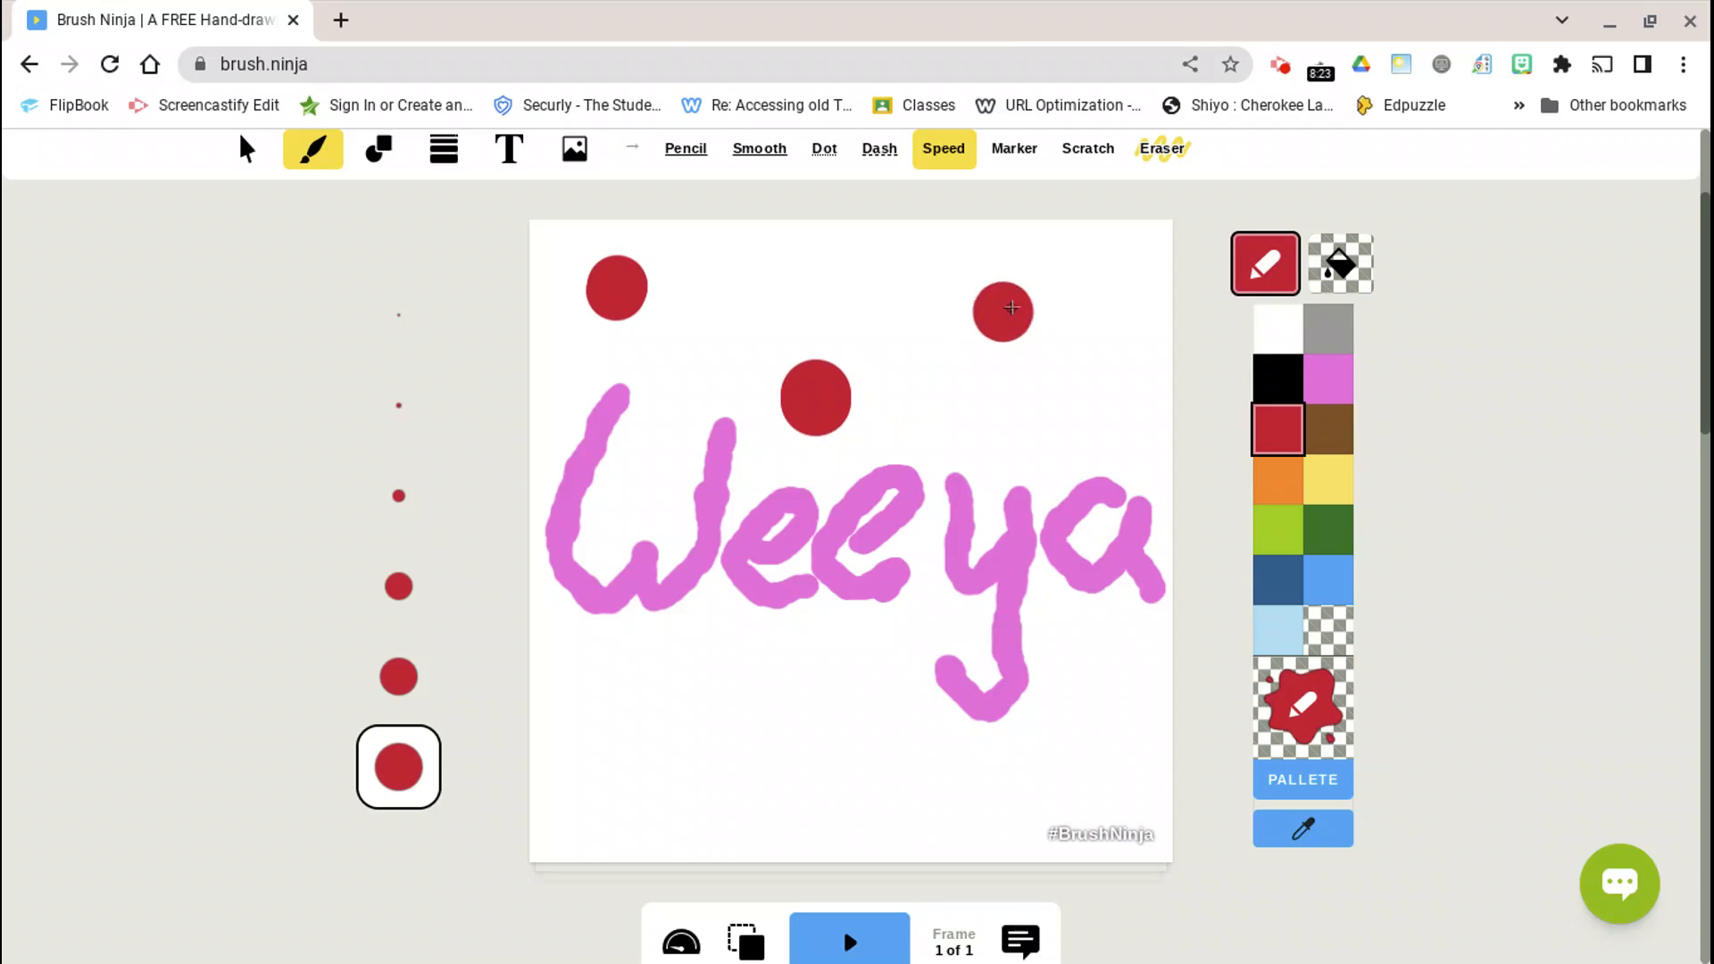
pyautogui.click(1056, 299)
pyautogui.click(678, 689)
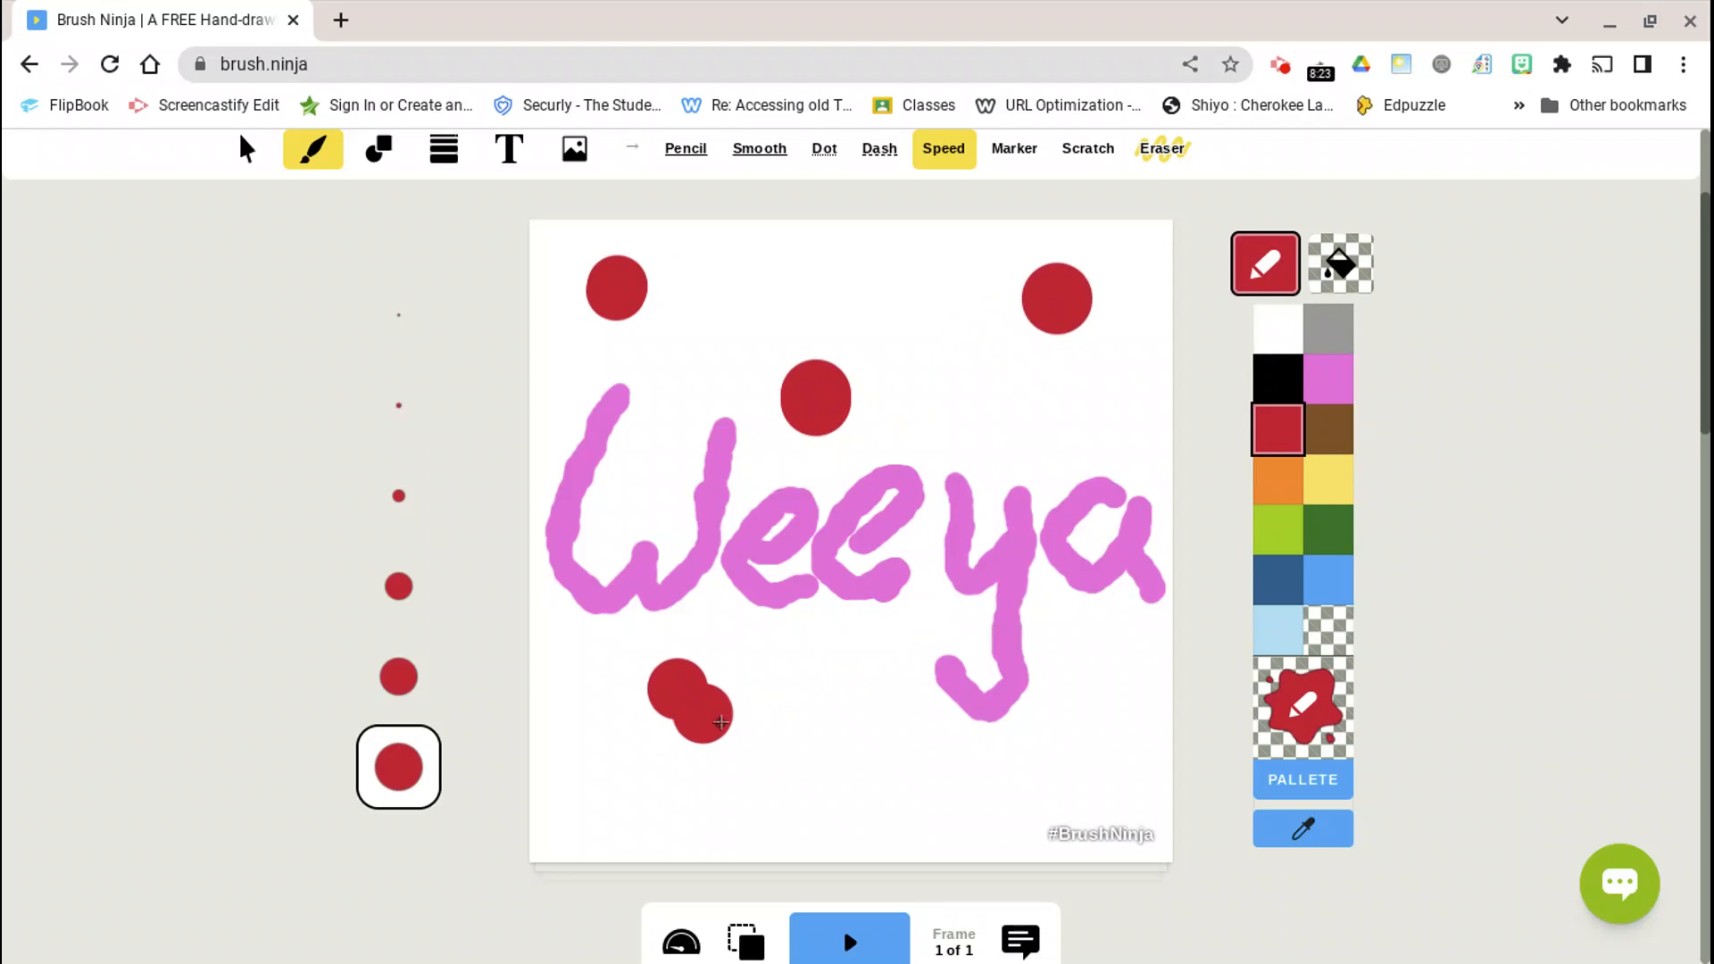
pyautogui.click(788, 769)
pyautogui.click(1097, 706)
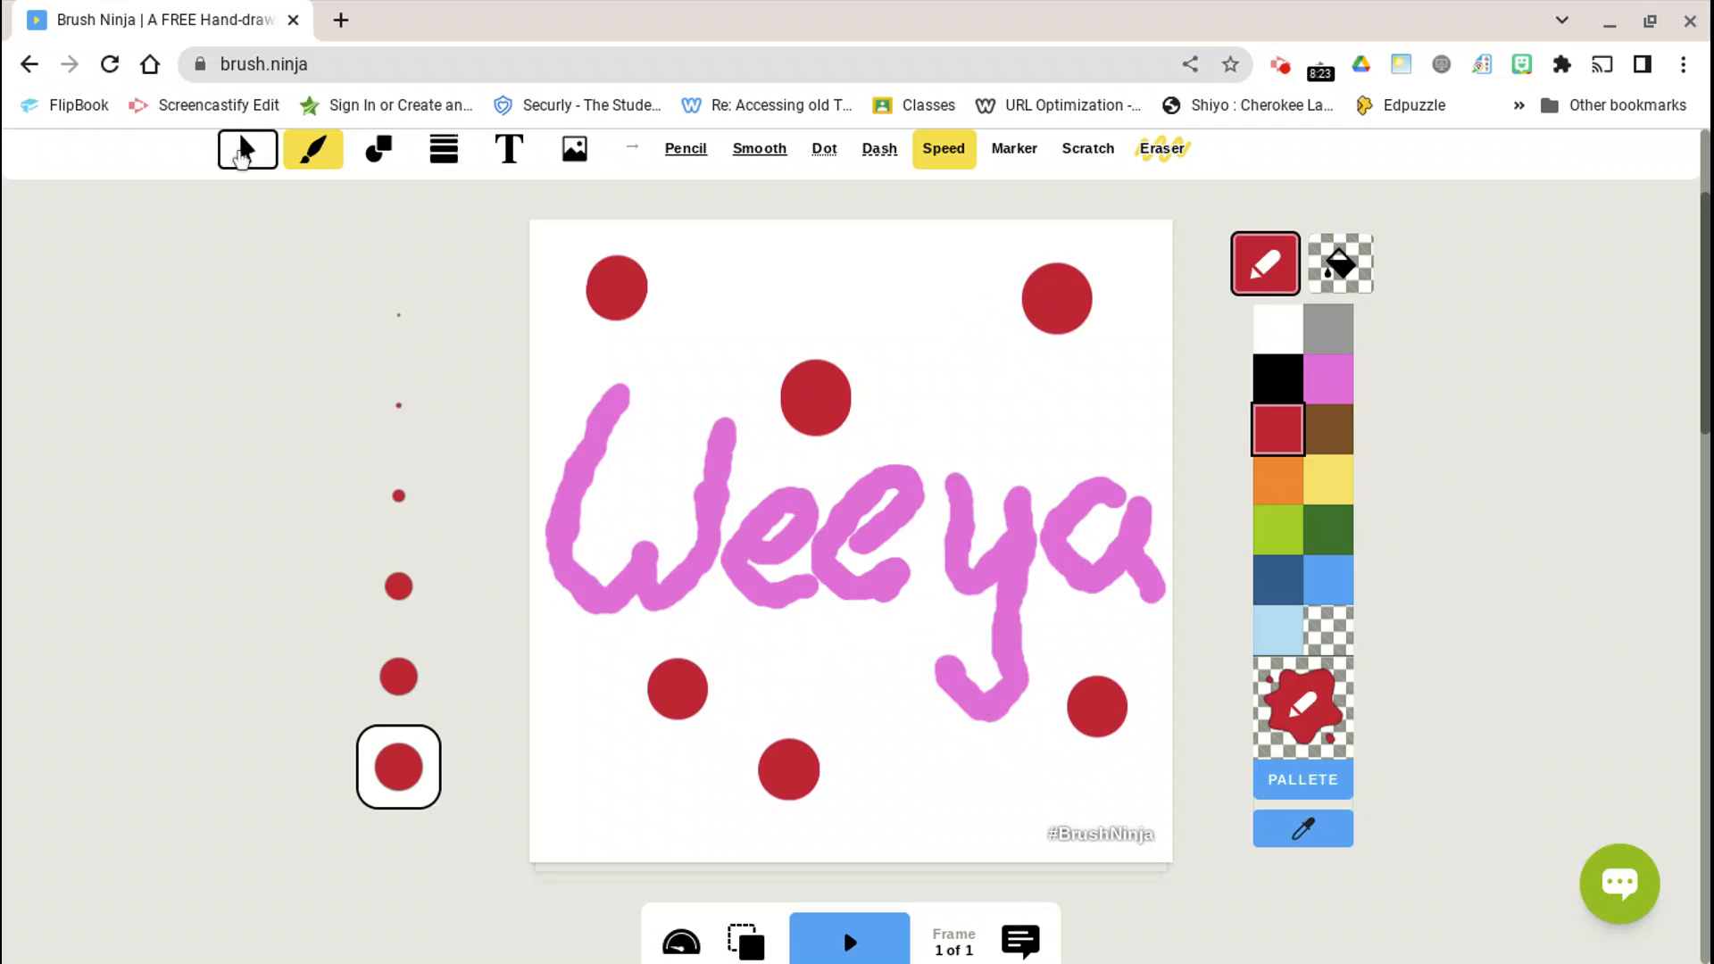
# Switch from the brush to the object selection tool.
pyautogui.click(241, 153)
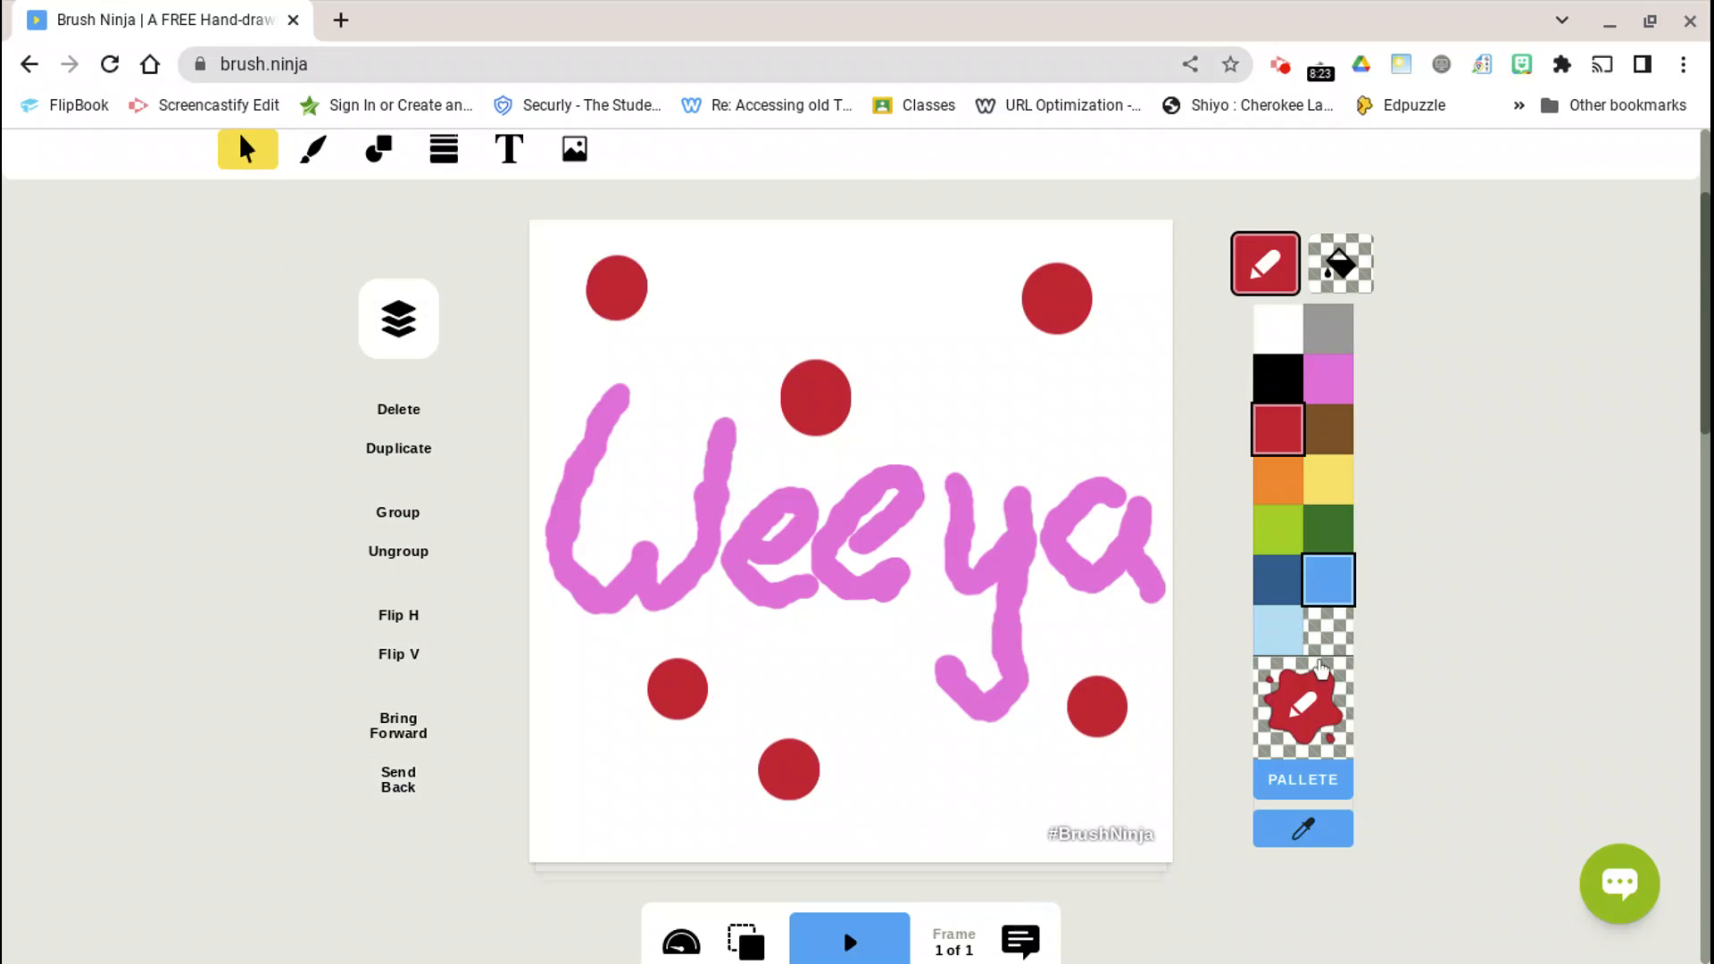
pyautogui.scroll(-4, 1209, 712)
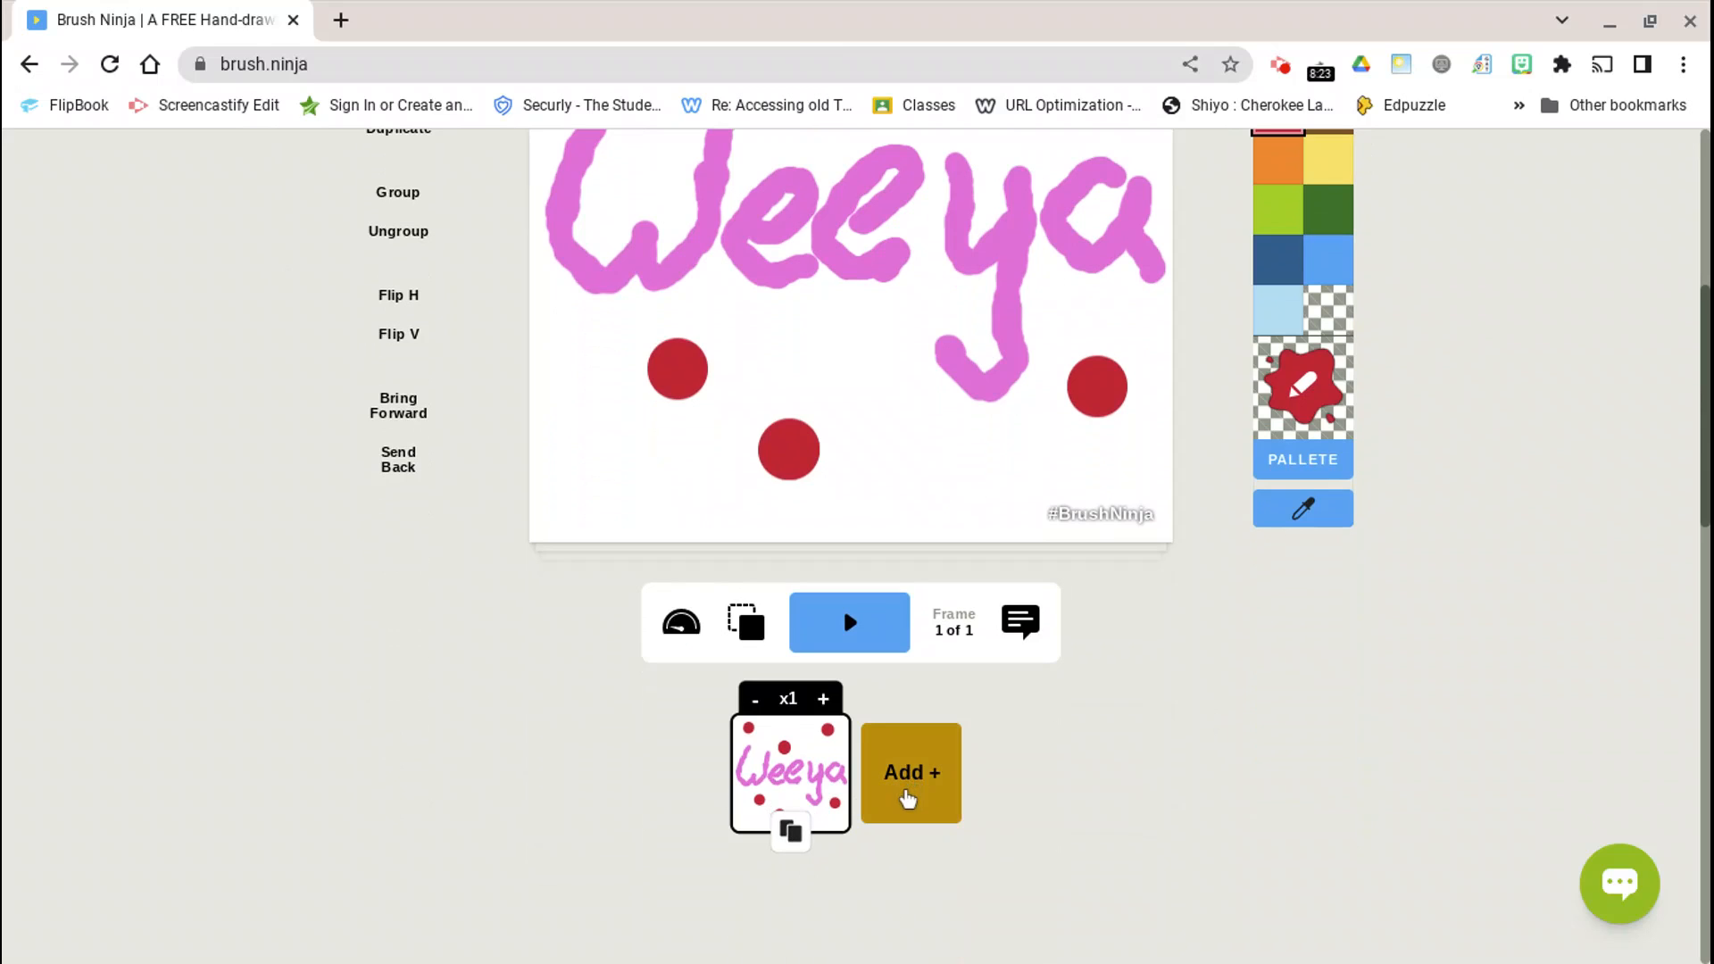
# Add a blank second frame and set up the Speed brush with a magenta stroke at the third-largest size.
pyautogui.click(909, 789)
pyautogui.scroll(2, 1206, 681)
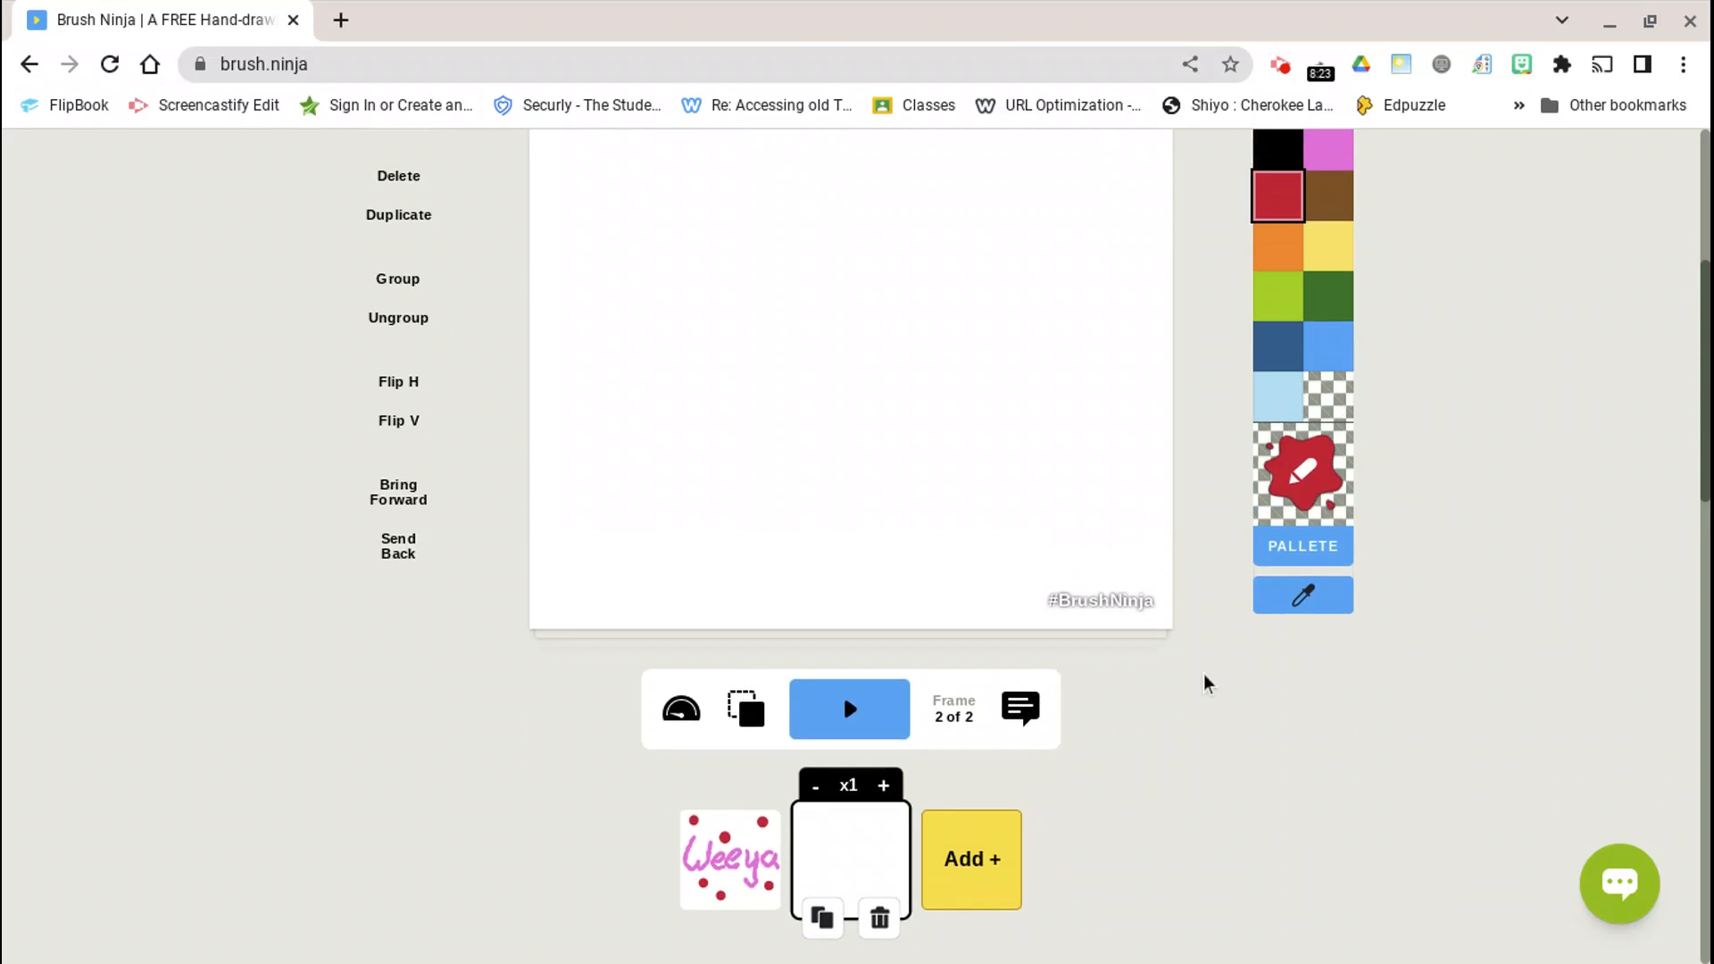
pyautogui.click(1330, 223)
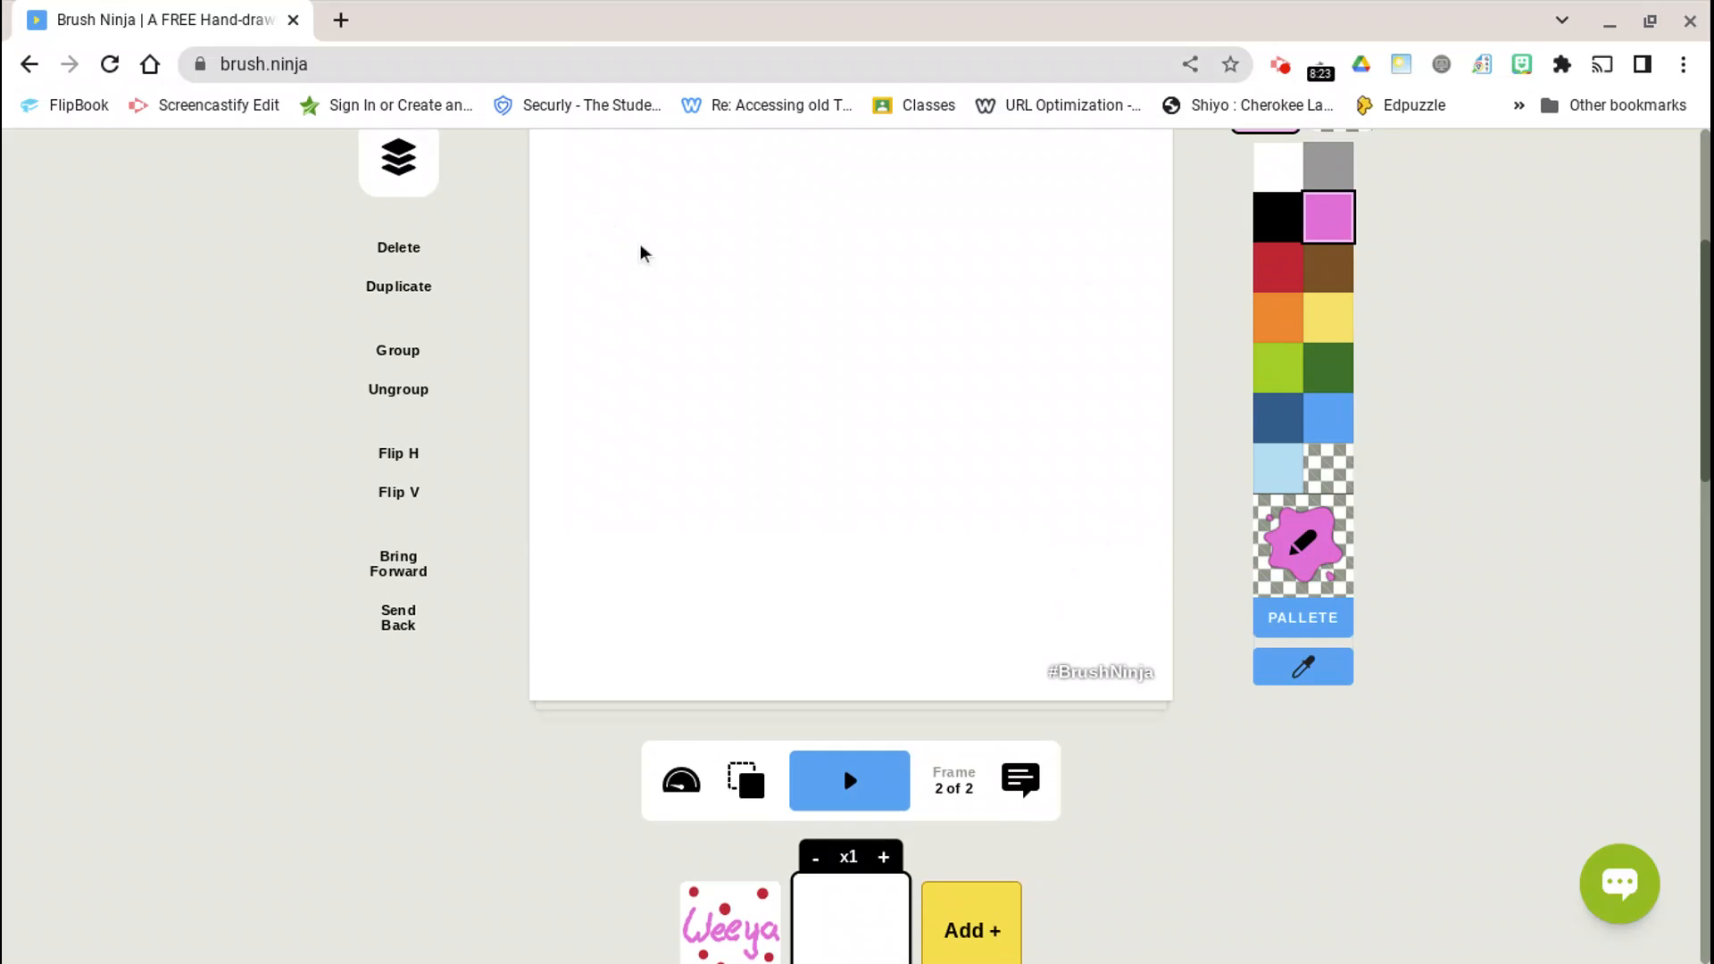
pyautogui.scroll(2, 847, 299)
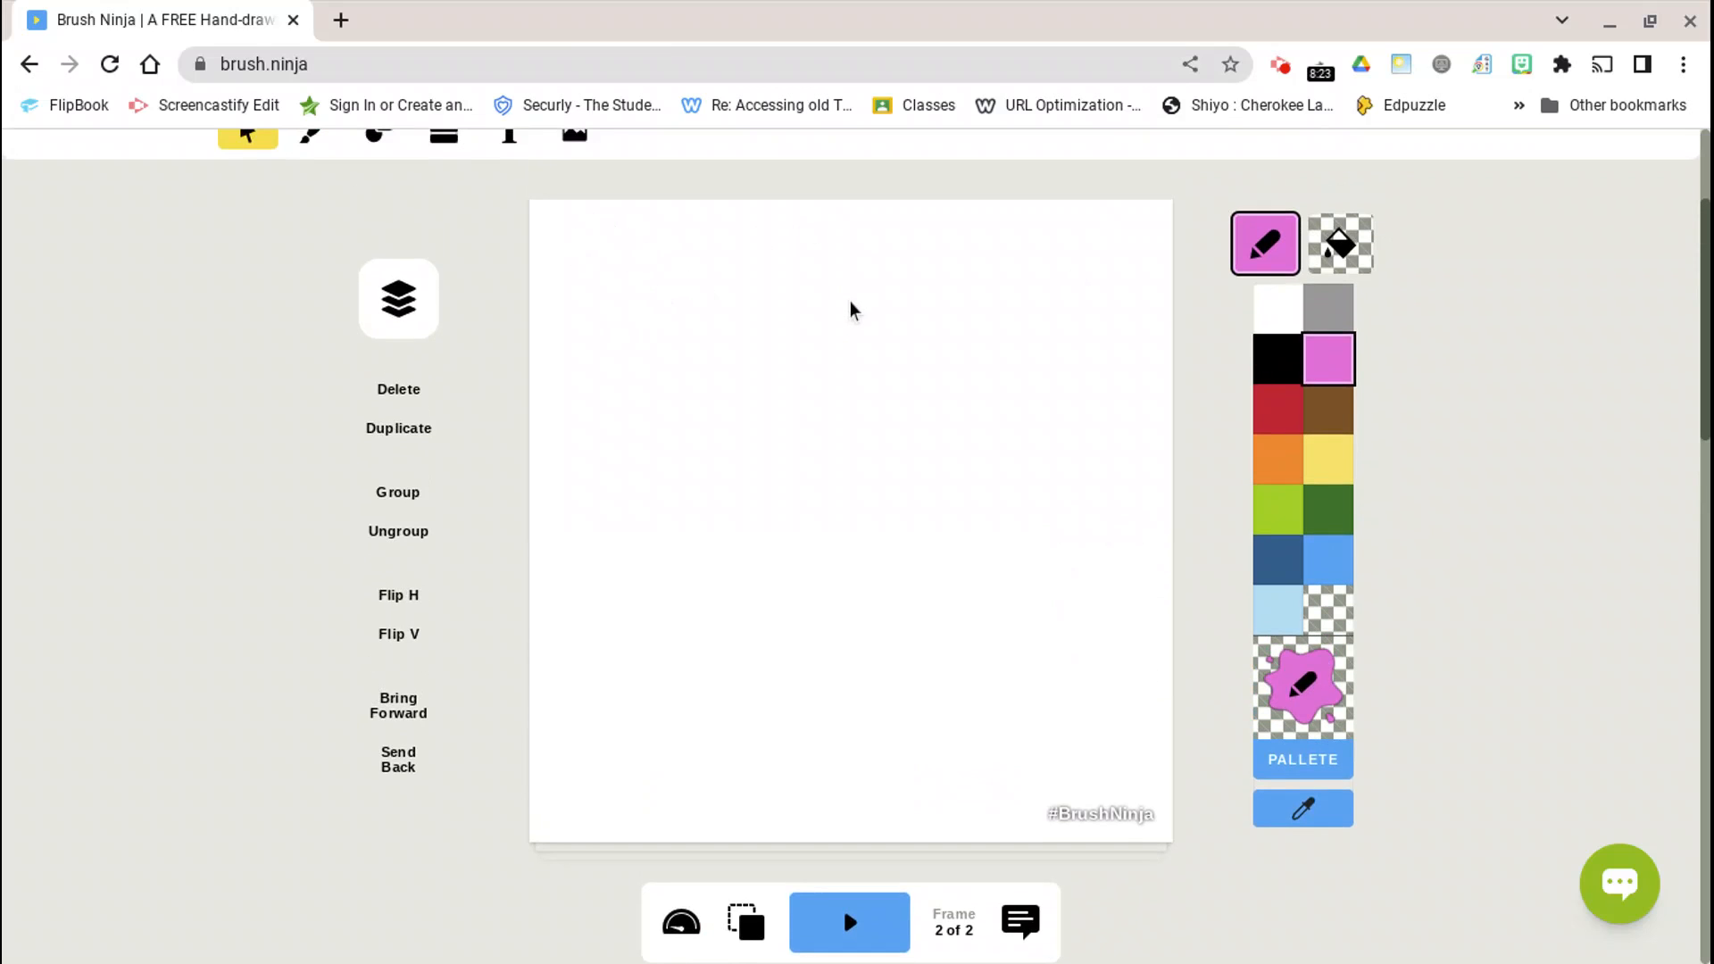
pyautogui.scroll(1, 500, 428)
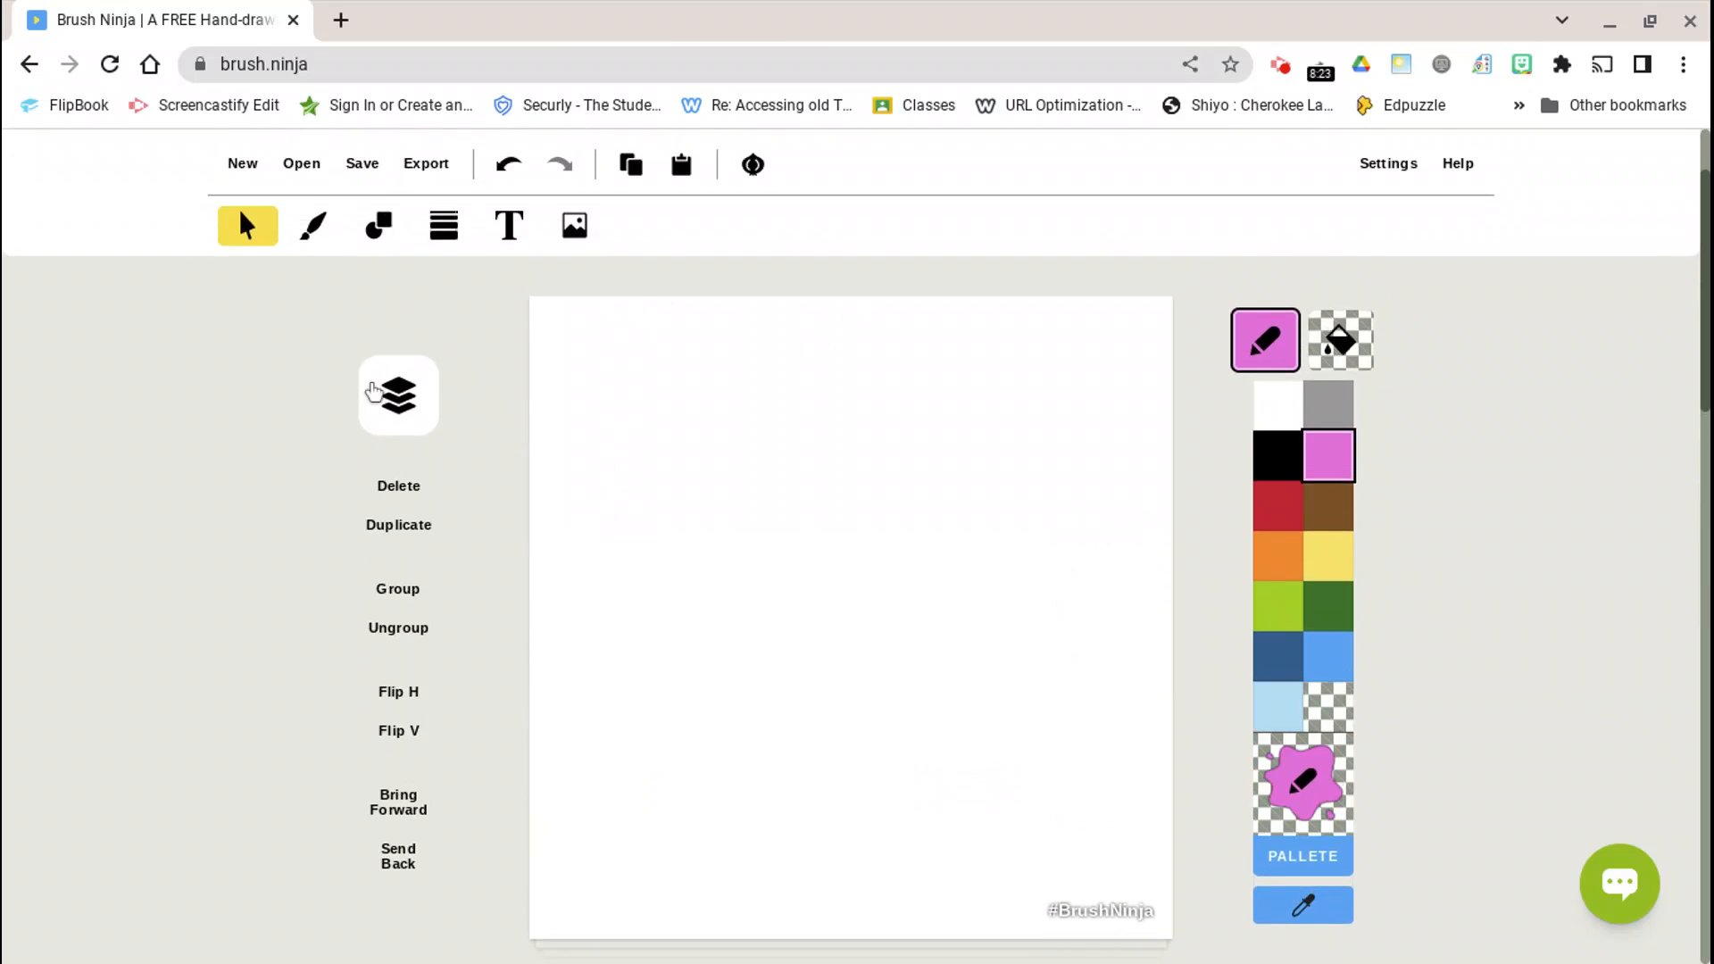
pyautogui.click(313, 225)
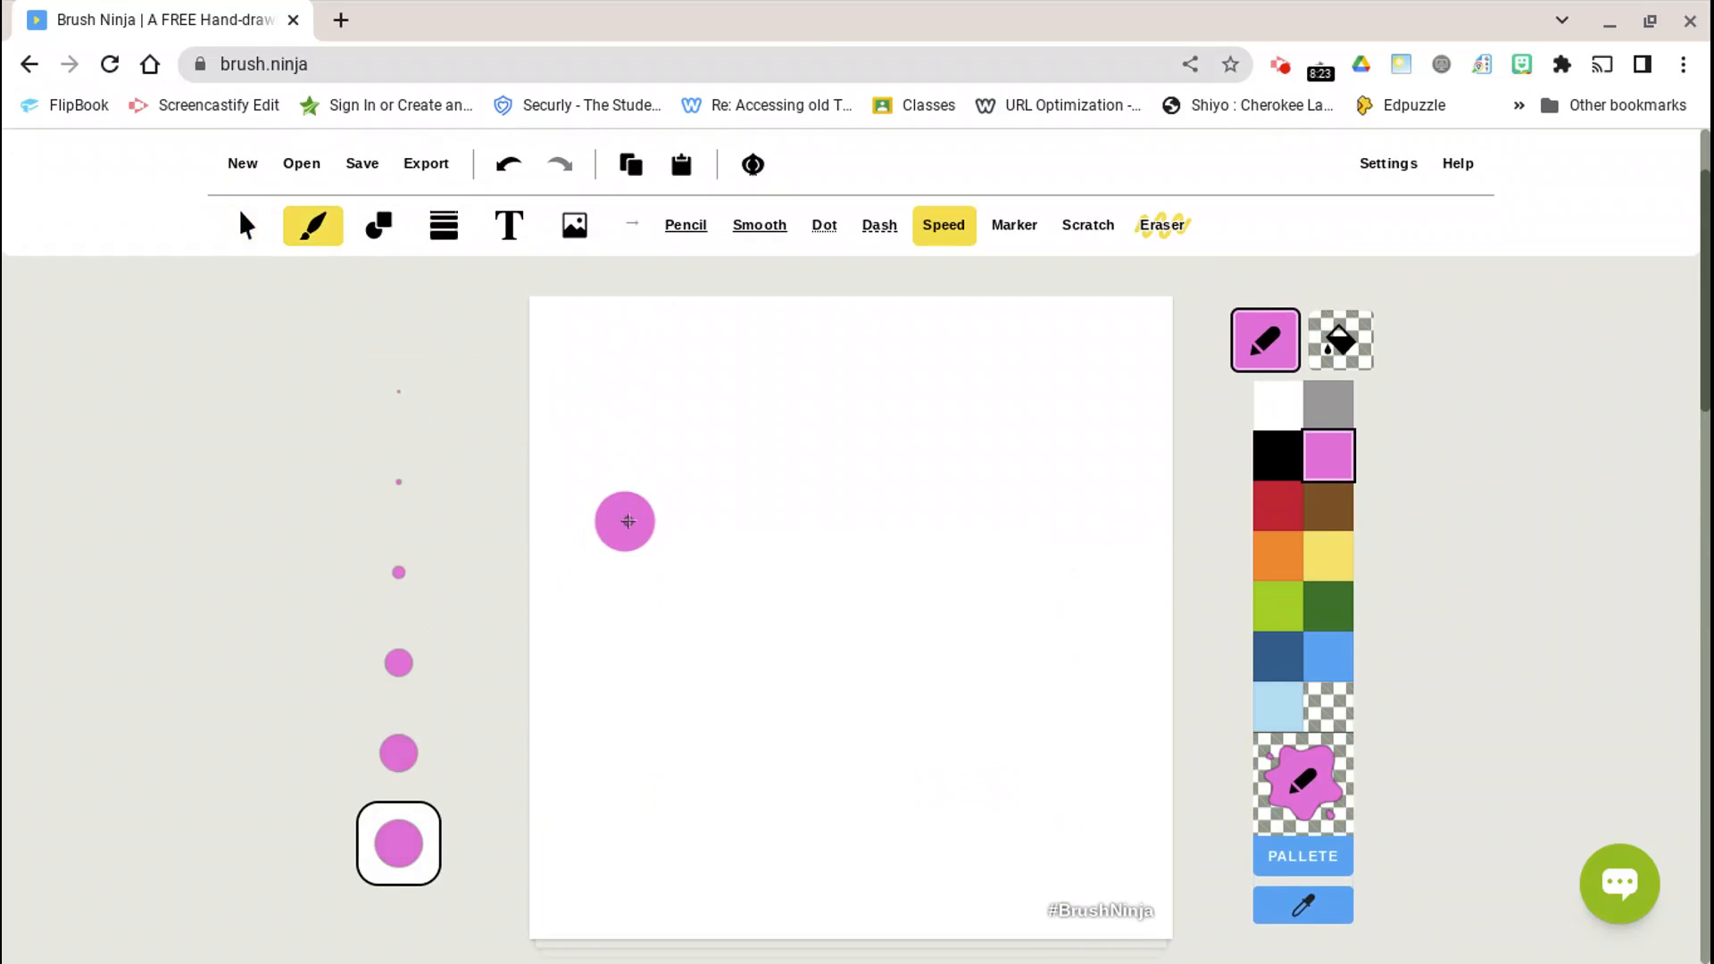
pyautogui.click(398, 662)
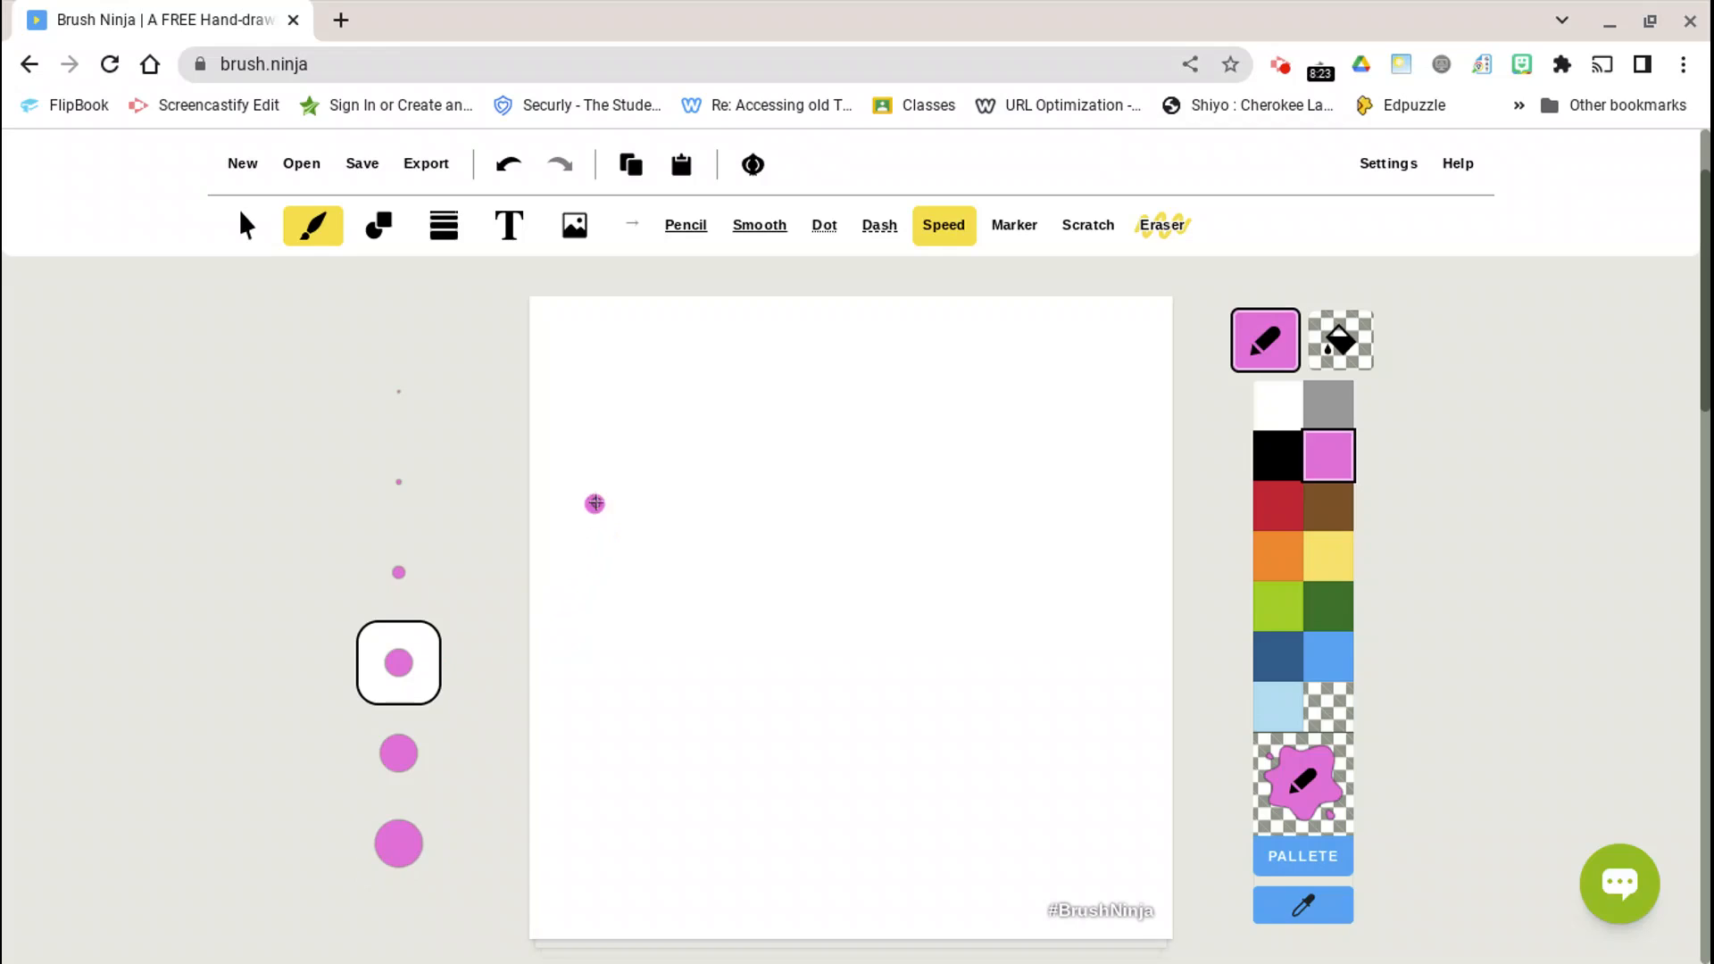
# Handwrite "Weeya" in magenta across the middle of the second frame, with slightly different letter shapes than the first frame.
pyautogui.moveTo(603, 465)
pyautogui.mouseDown()
pyautogui.moveTo(574, 635)
pyautogui.moveTo(593, 654)
pyautogui.moveTo(640, 605)
pyautogui.moveTo(642, 656)
pyautogui.moveTo(685, 649)
pyautogui.moveTo(733, 469)
pyautogui.mouseUp()
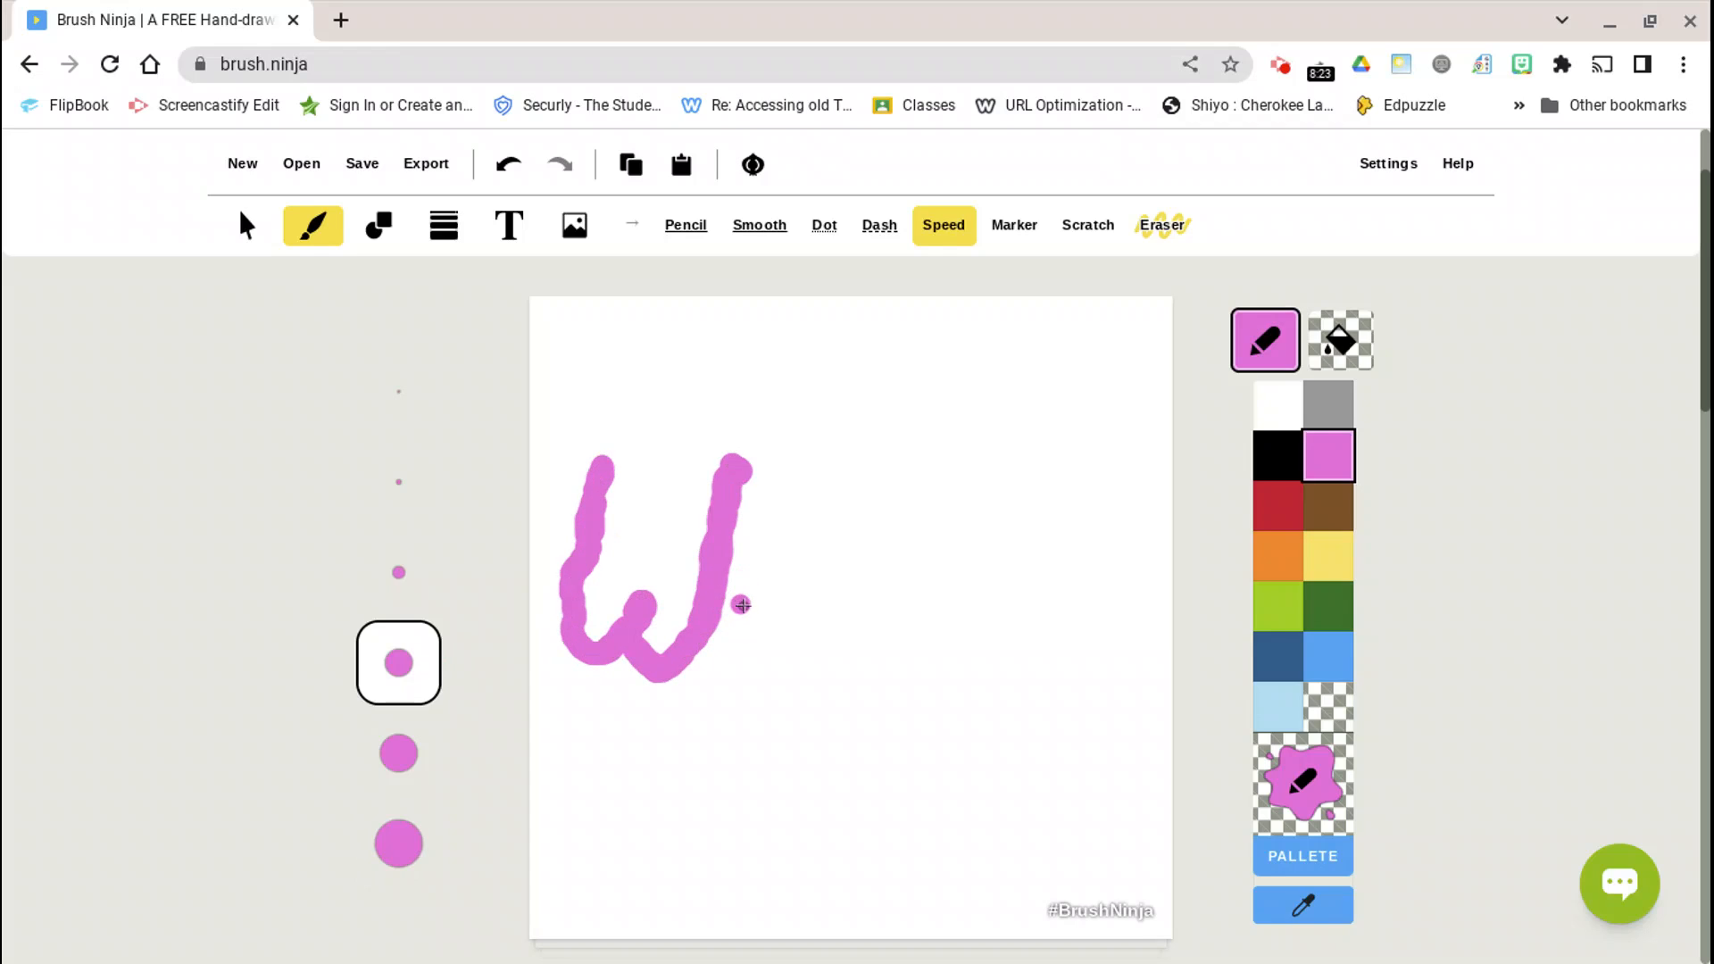
pyautogui.moveTo(741, 606)
pyautogui.mouseDown()
pyautogui.moveTo(802, 563)
pyautogui.moveTo(751, 593)
pyautogui.moveTo(764, 643)
pyautogui.moveTo(819, 630)
pyautogui.moveTo(892, 587)
pyautogui.moveTo(906, 545)
pyautogui.moveTo(861, 618)
pyautogui.moveTo(918, 627)
pyautogui.mouseUp()
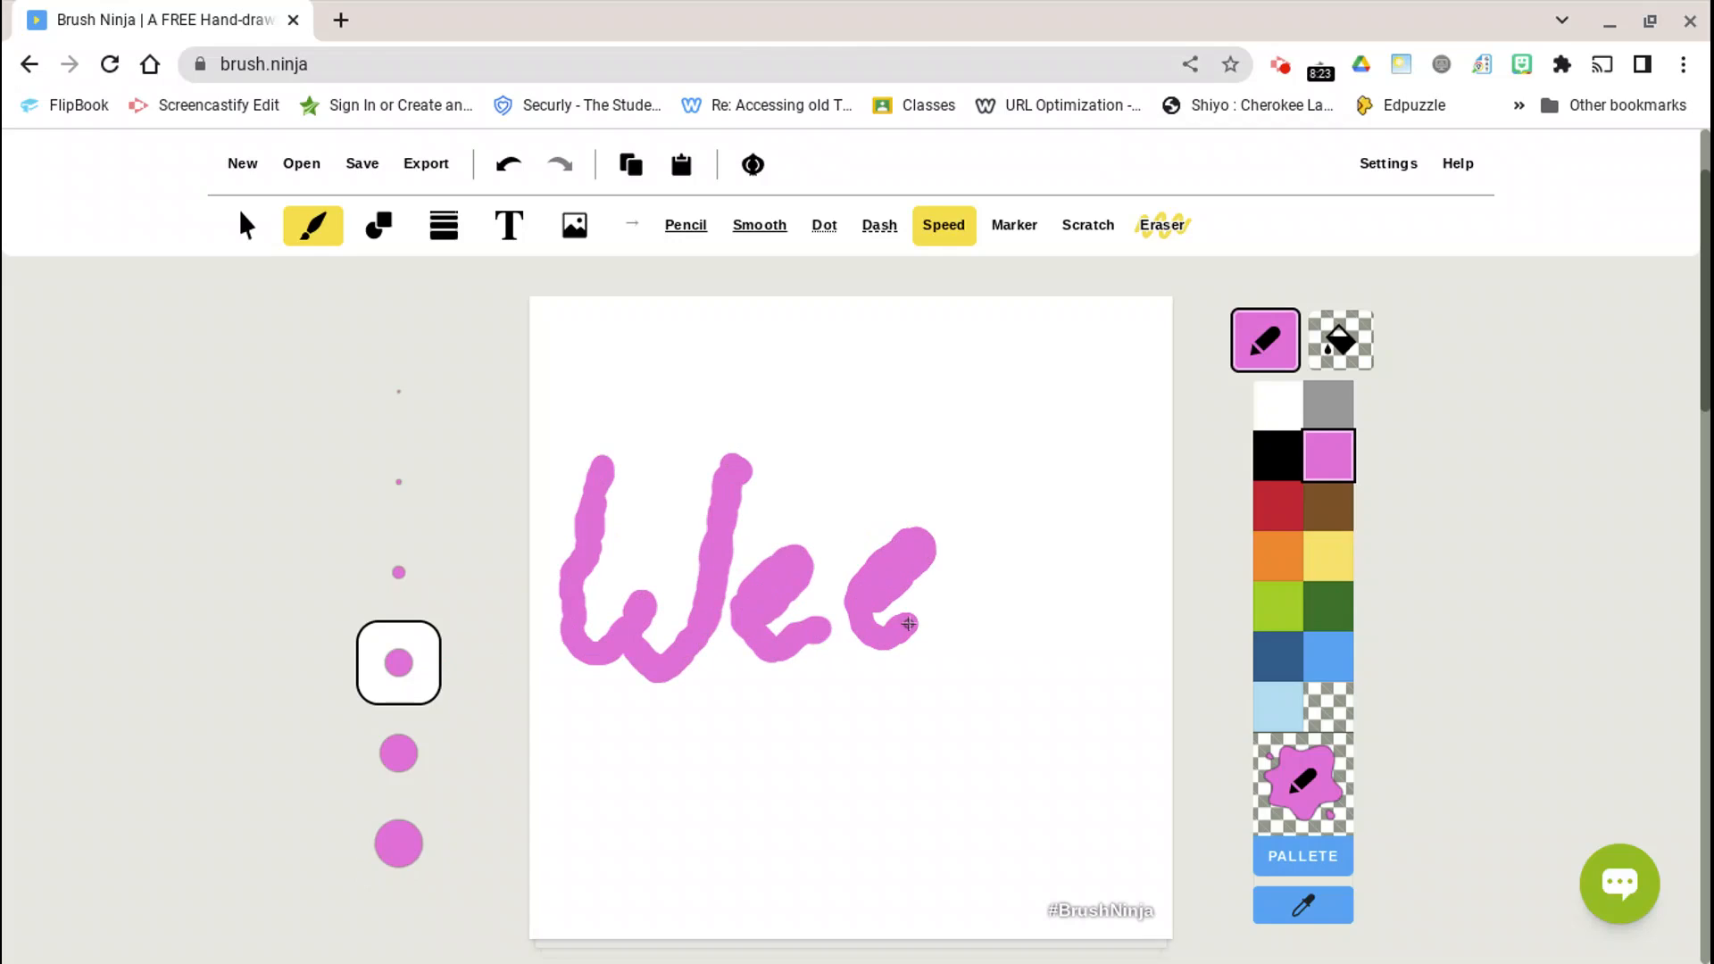
pyautogui.moveTo(989, 520)
pyautogui.mouseDown()
pyautogui.moveTo(973, 616)
pyautogui.moveTo(1009, 620)
pyautogui.mouseUp()
pyautogui.rightClick(1020, 596)
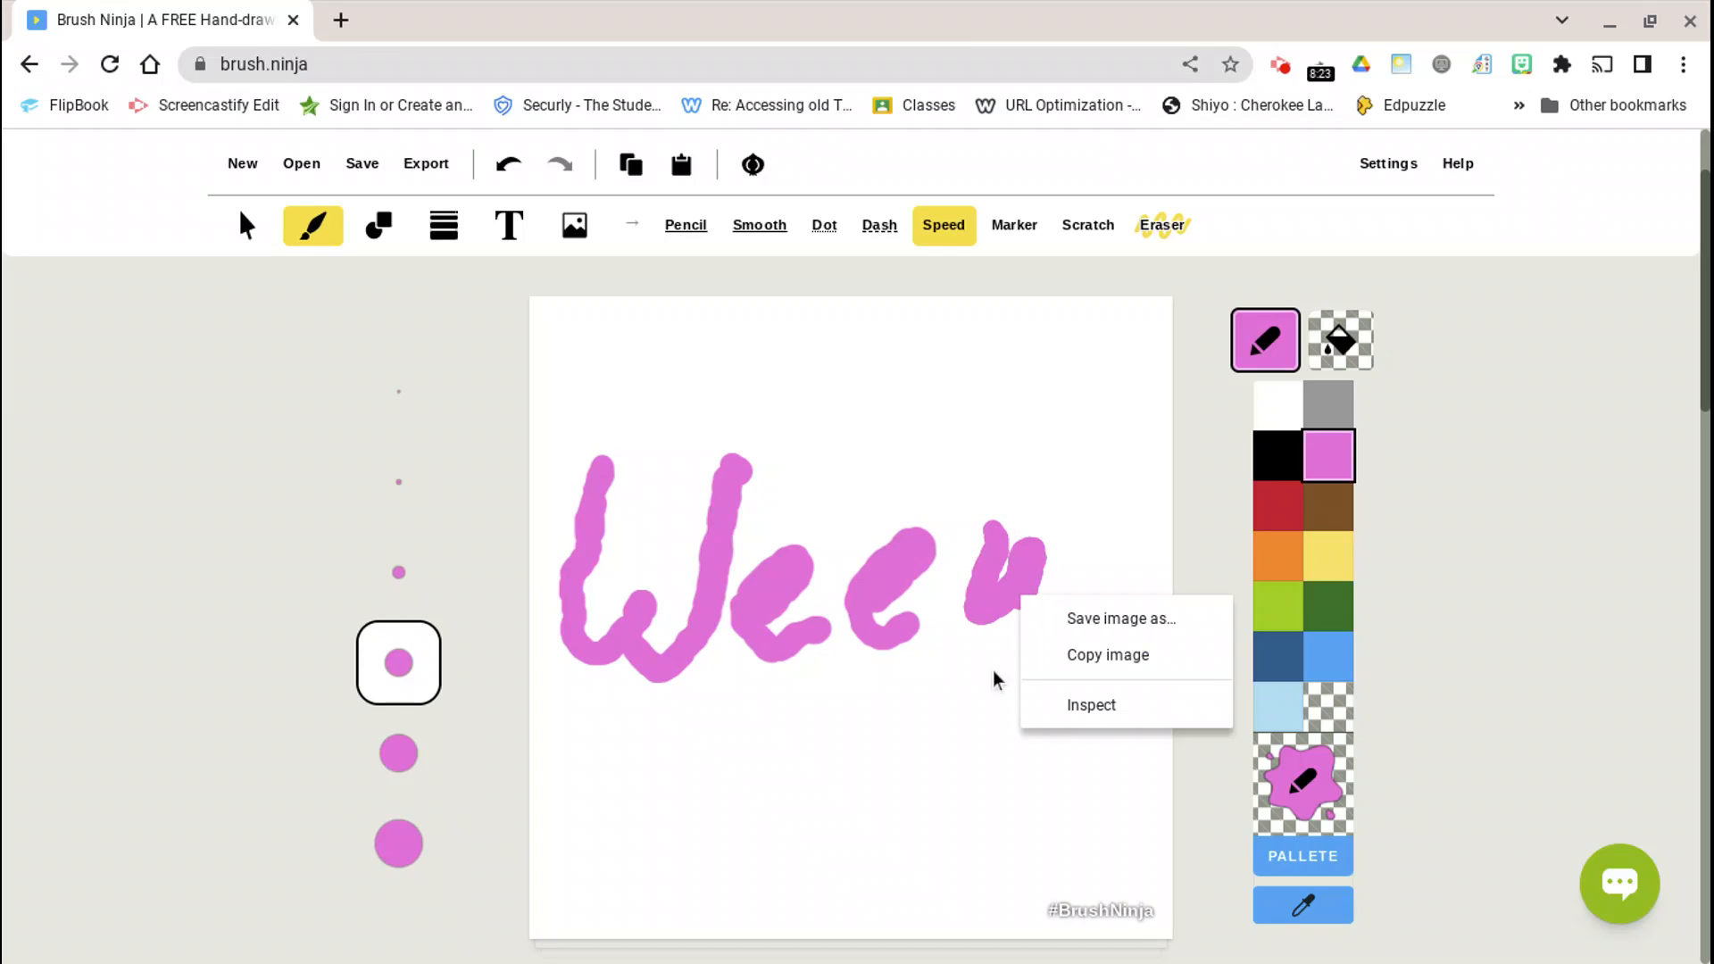
pyautogui.moveTo(1038, 546)
pyautogui.mouseDown()
pyautogui.moveTo(988, 678)
pyautogui.moveTo(937, 717)
pyautogui.moveTo(875, 729)
pyautogui.mouseUp()
pyautogui.moveTo(1140, 539)
pyautogui.mouseDown()
pyautogui.moveTo(1047, 621)
pyautogui.moveTo(1084, 629)
pyautogui.moveTo(1136, 553)
pyautogui.moveTo(1121, 632)
pyautogui.mouseUp()
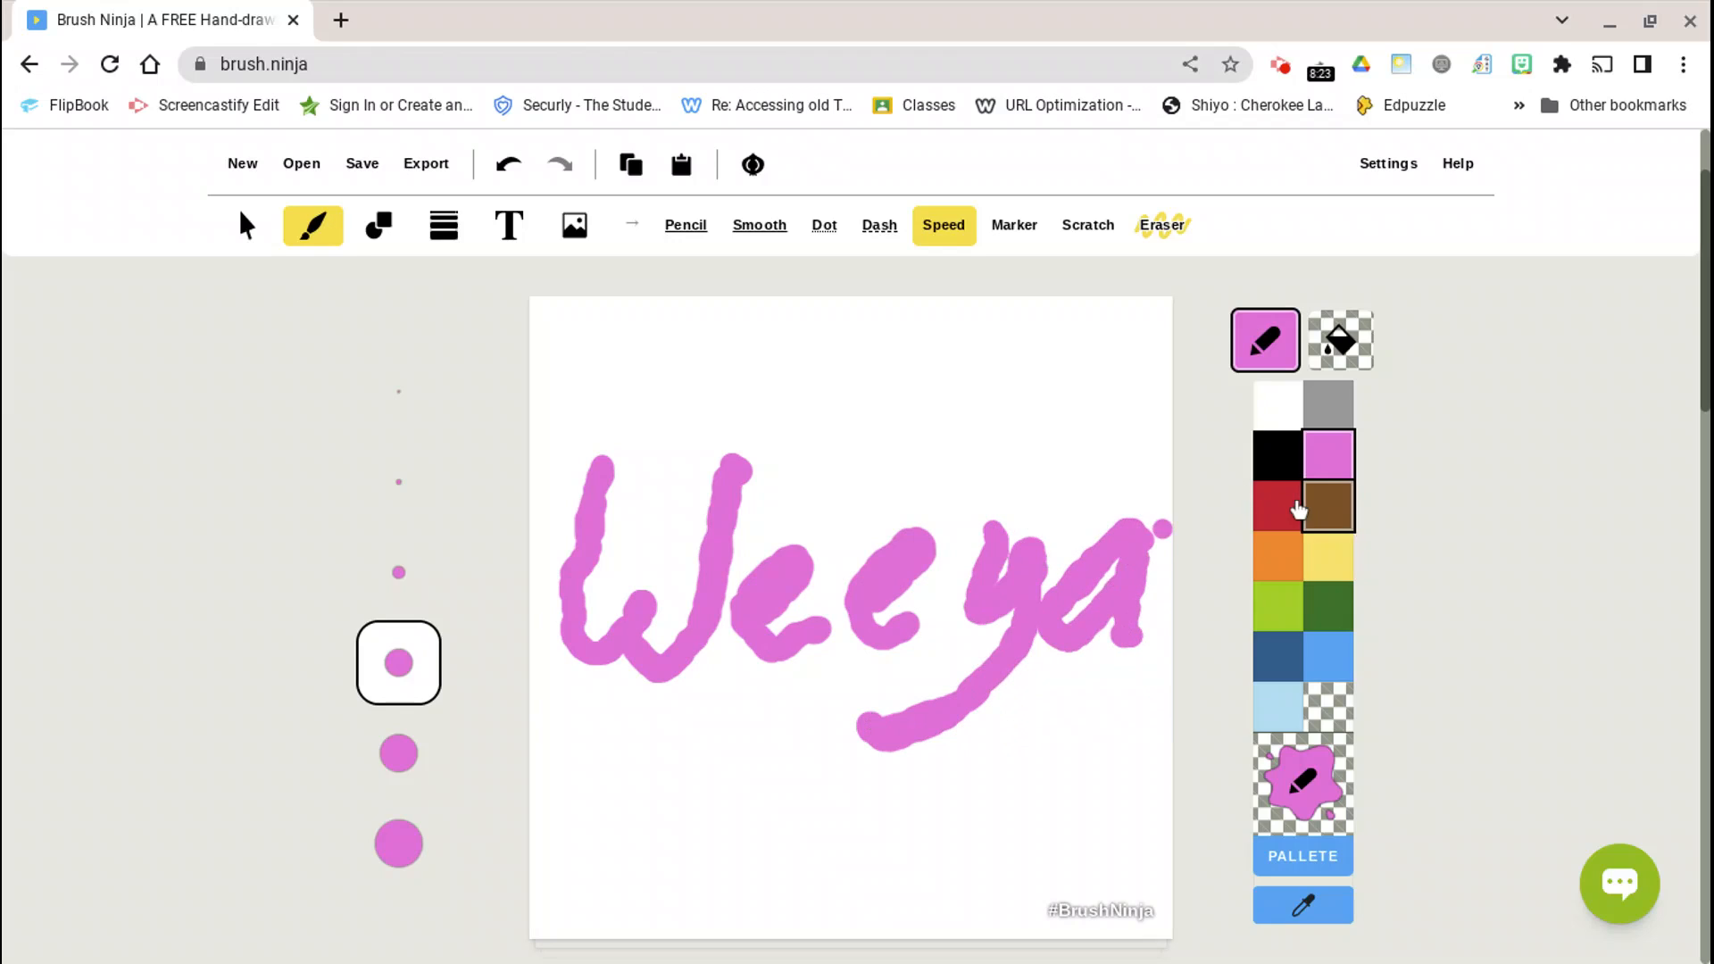
# Place five red dots with the largest brush size around the word, two above it and three below it.
pyautogui.click(1286, 507)
pyautogui.click(398, 843)
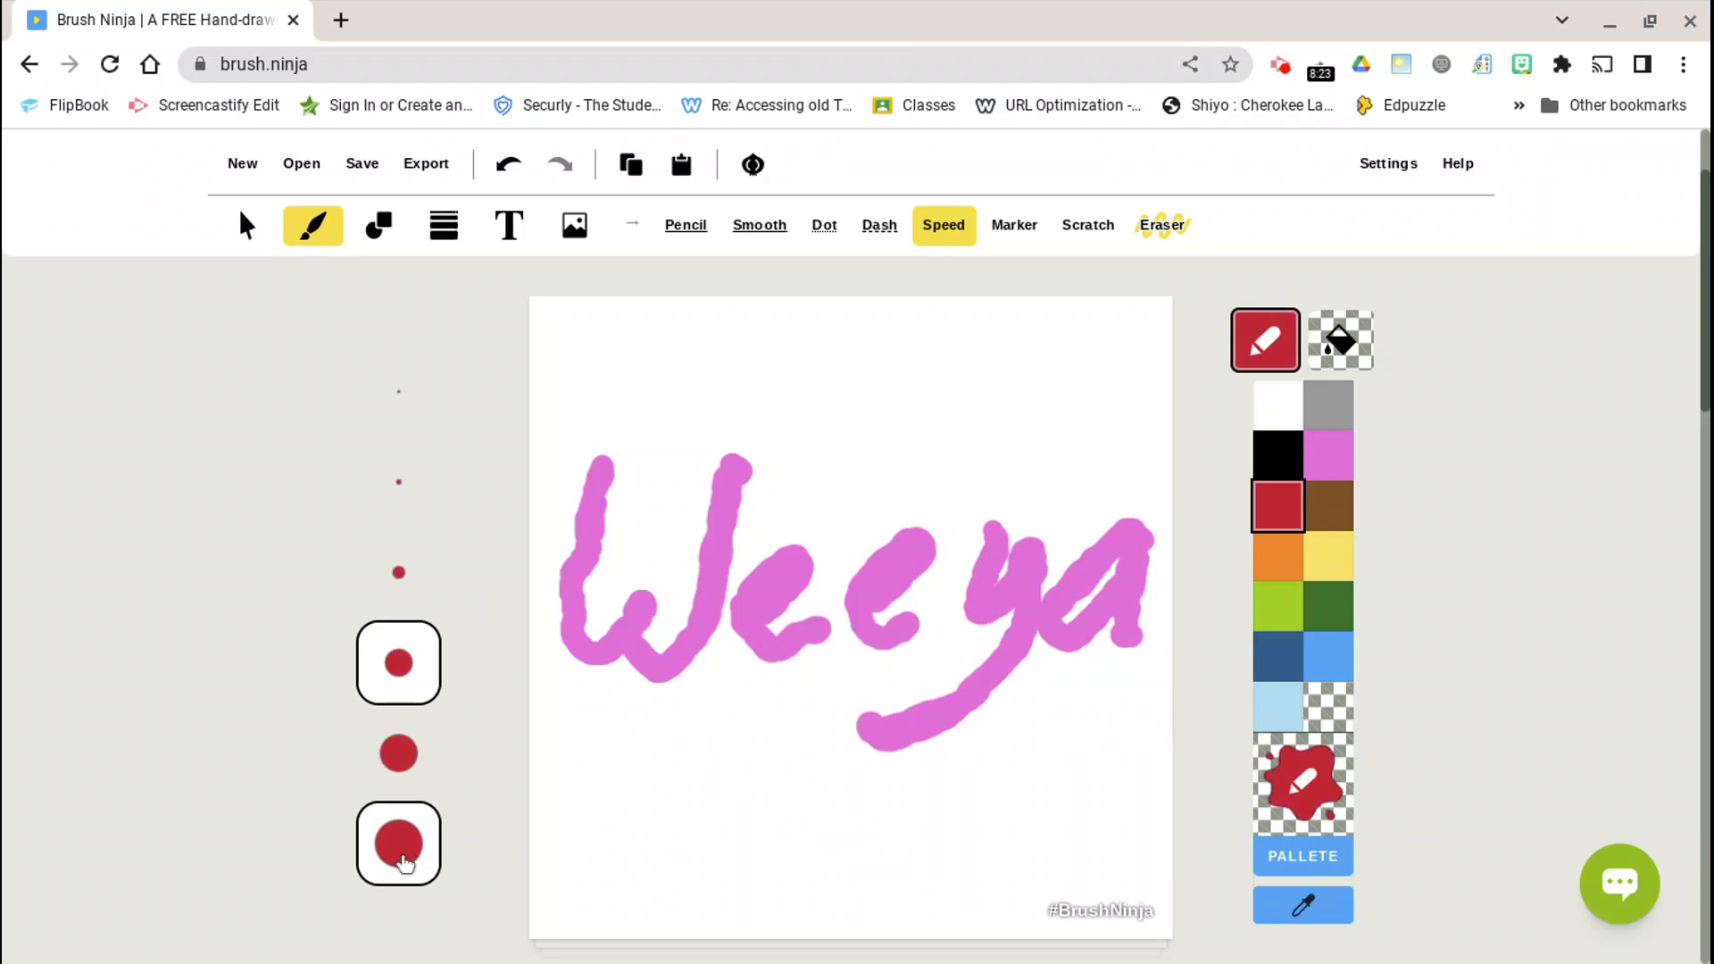
pyautogui.click(736, 375)
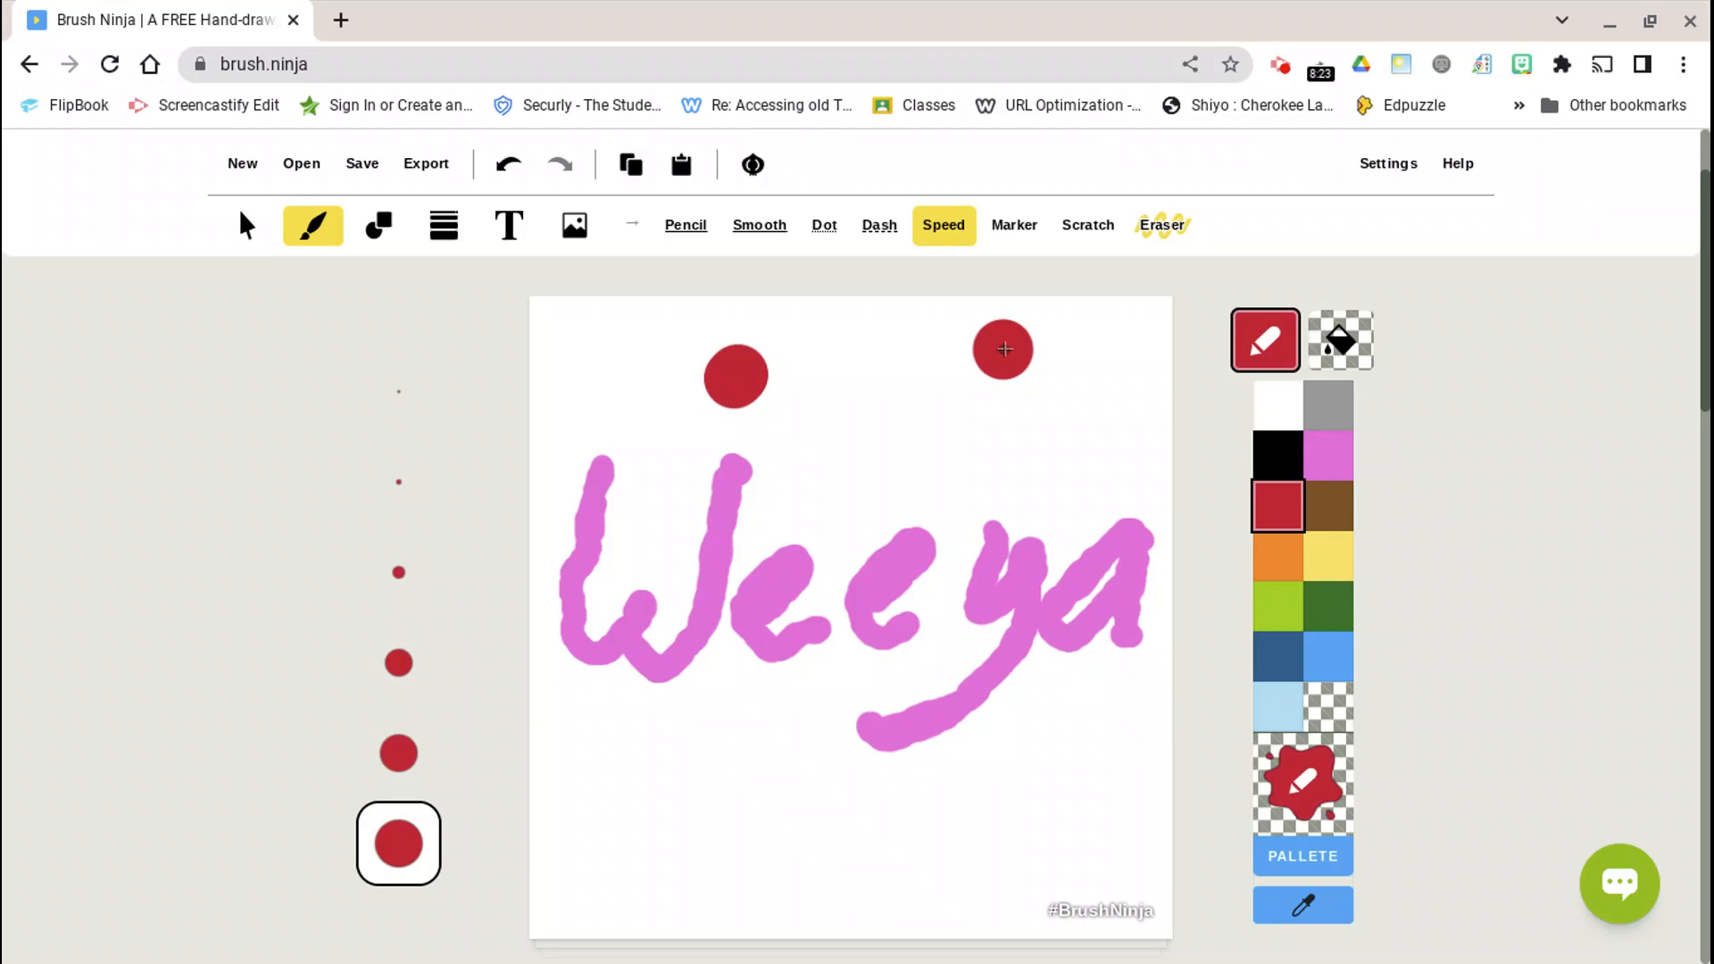
pyautogui.click(1003, 348)
pyautogui.click(745, 772)
pyautogui.click(606, 874)
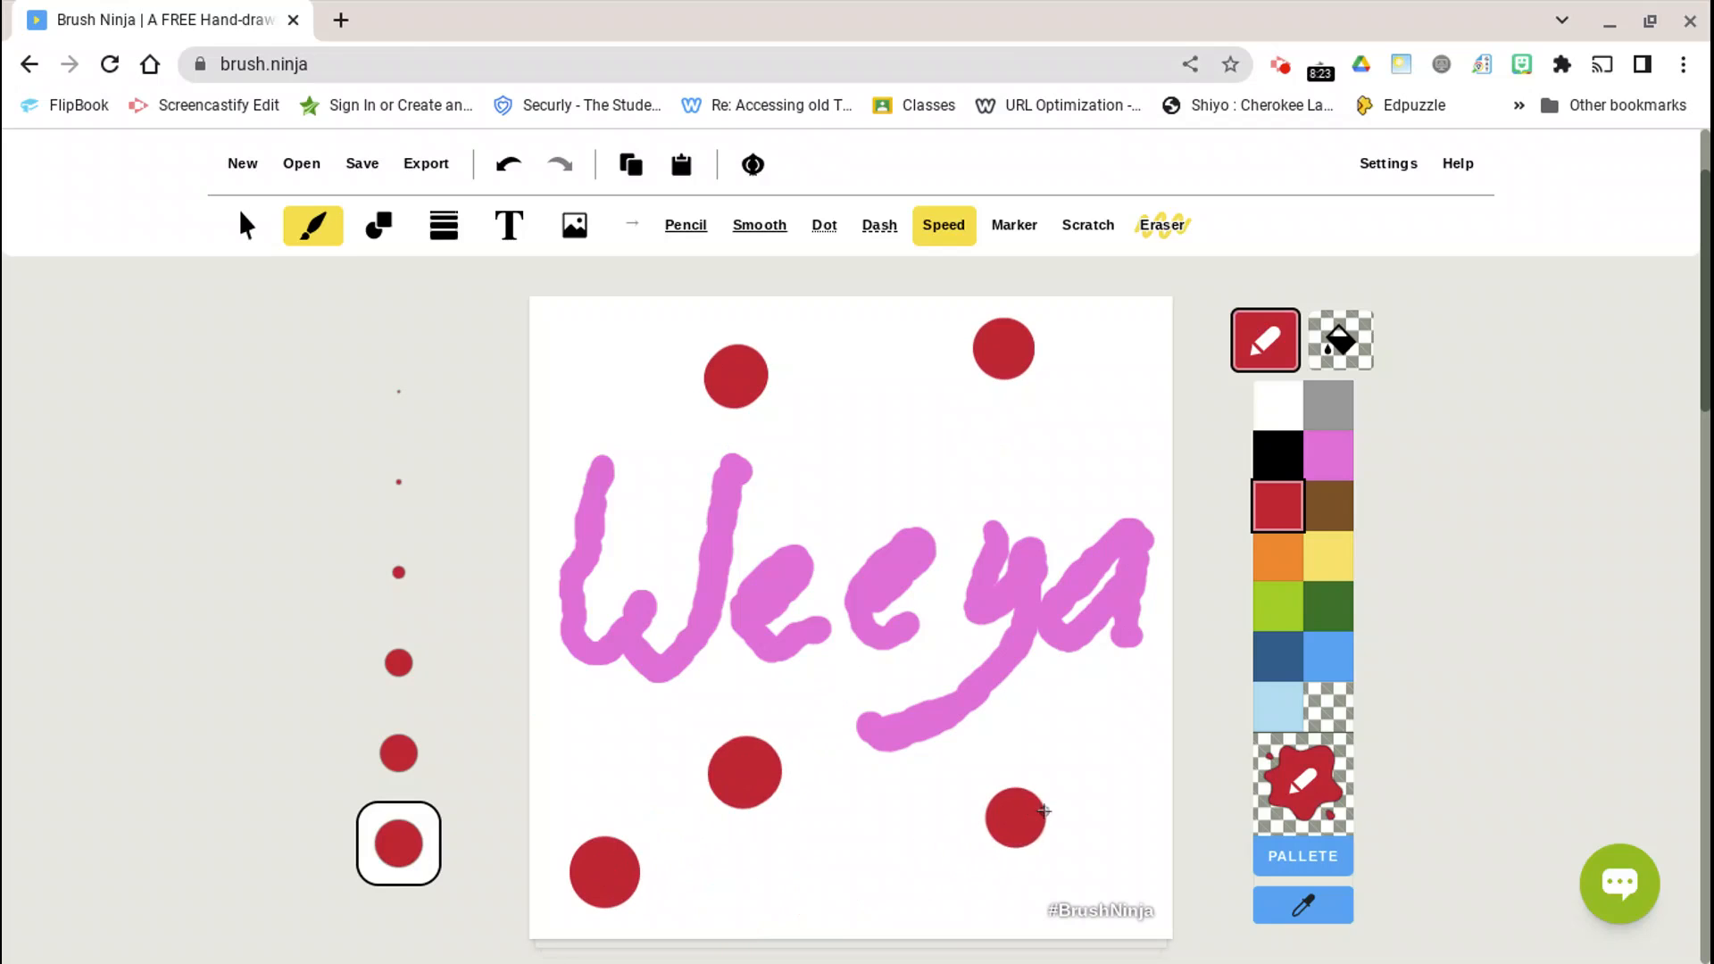
pyautogui.click(1064, 813)
# Play the two-frame animation to preview the word and dots moving, and stop the playback.
pyautogui.scroll(-1, 951, 696)
pyautogui.scroll(-2, 964, 654)
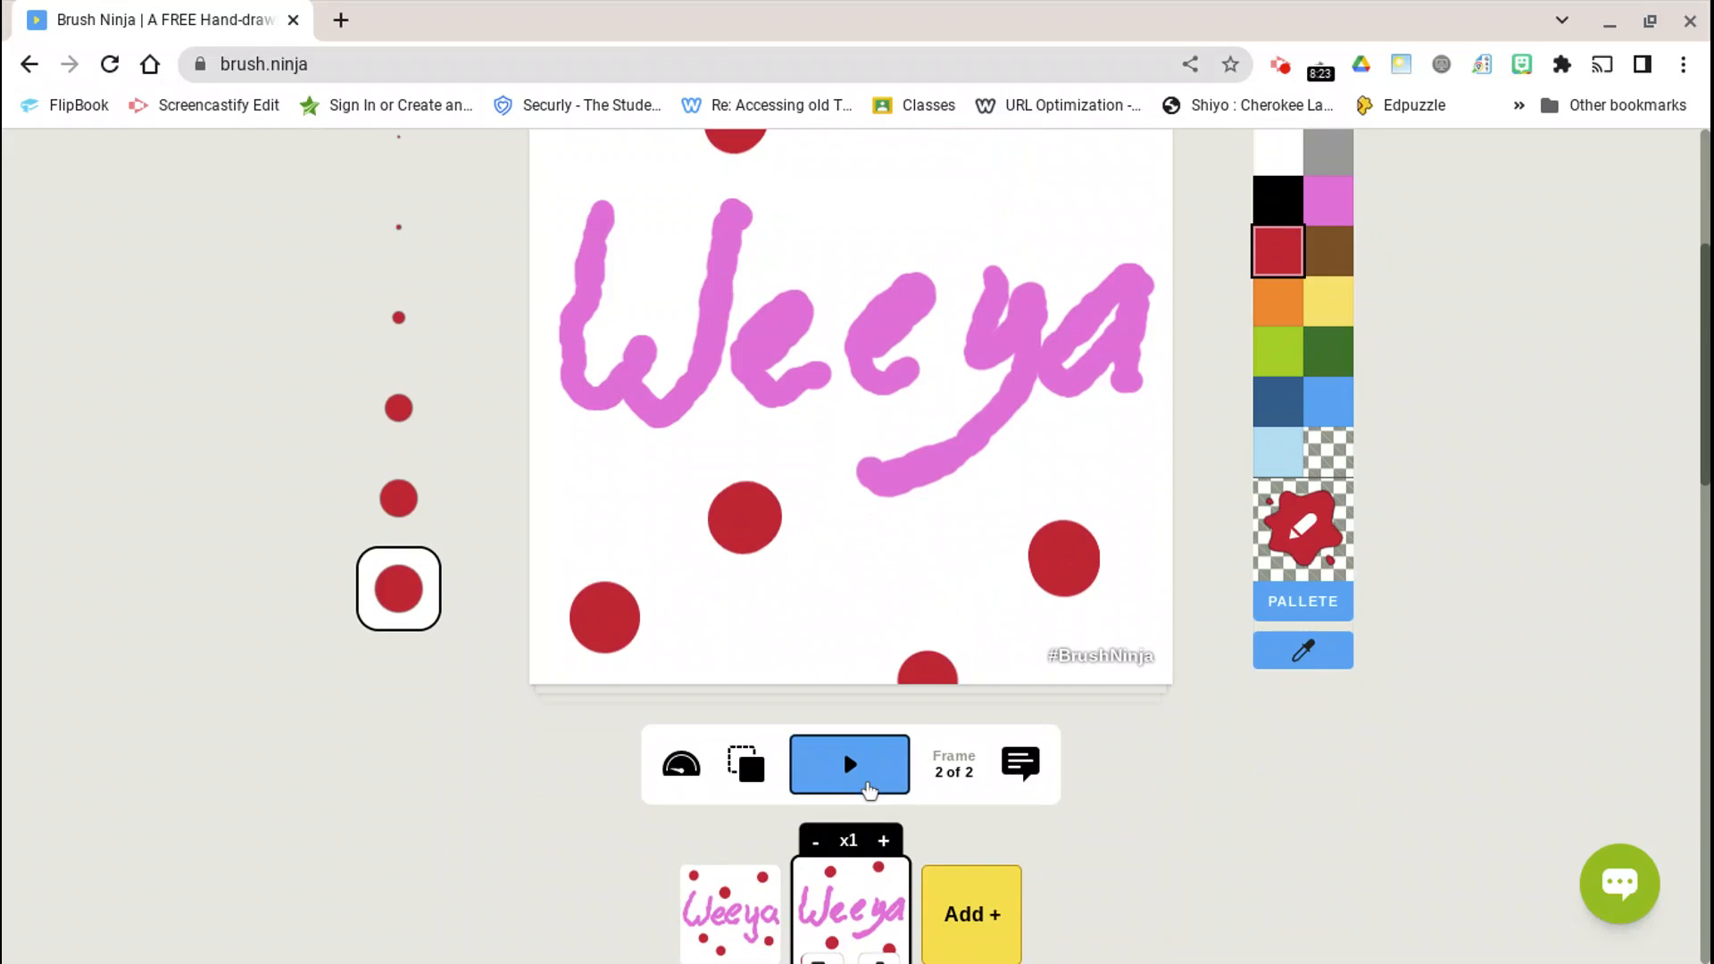
pyautogui.click(852, 770)
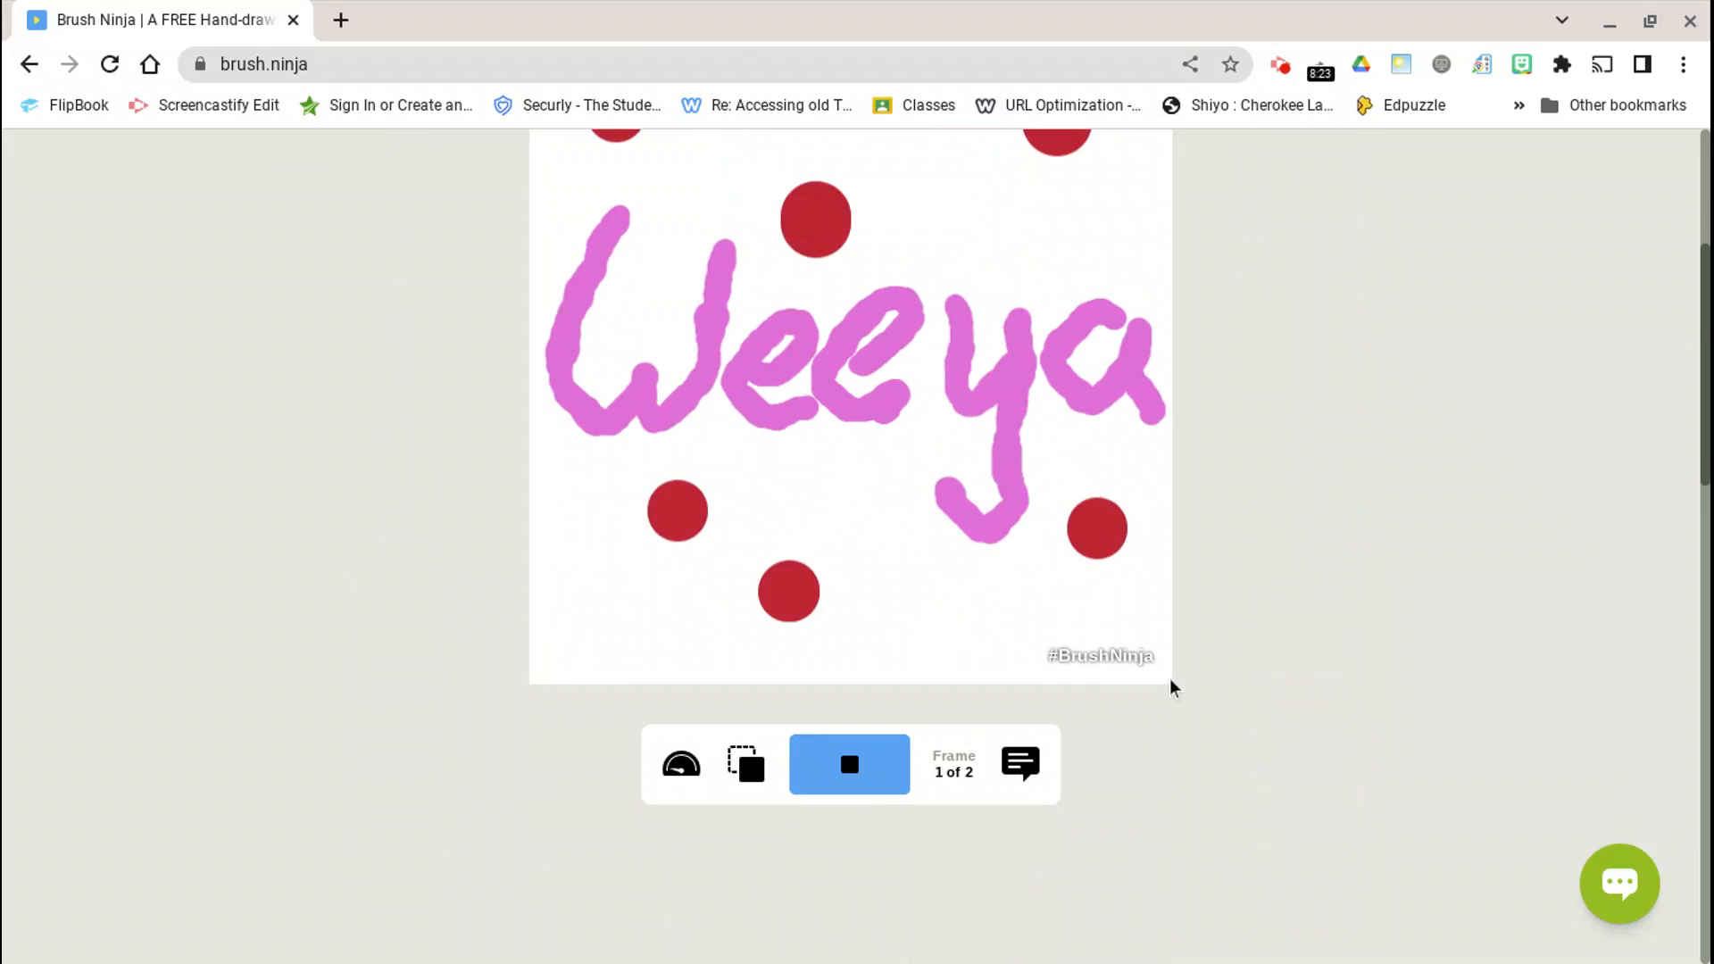
pyautogui.scroll(2, 1193, 685)
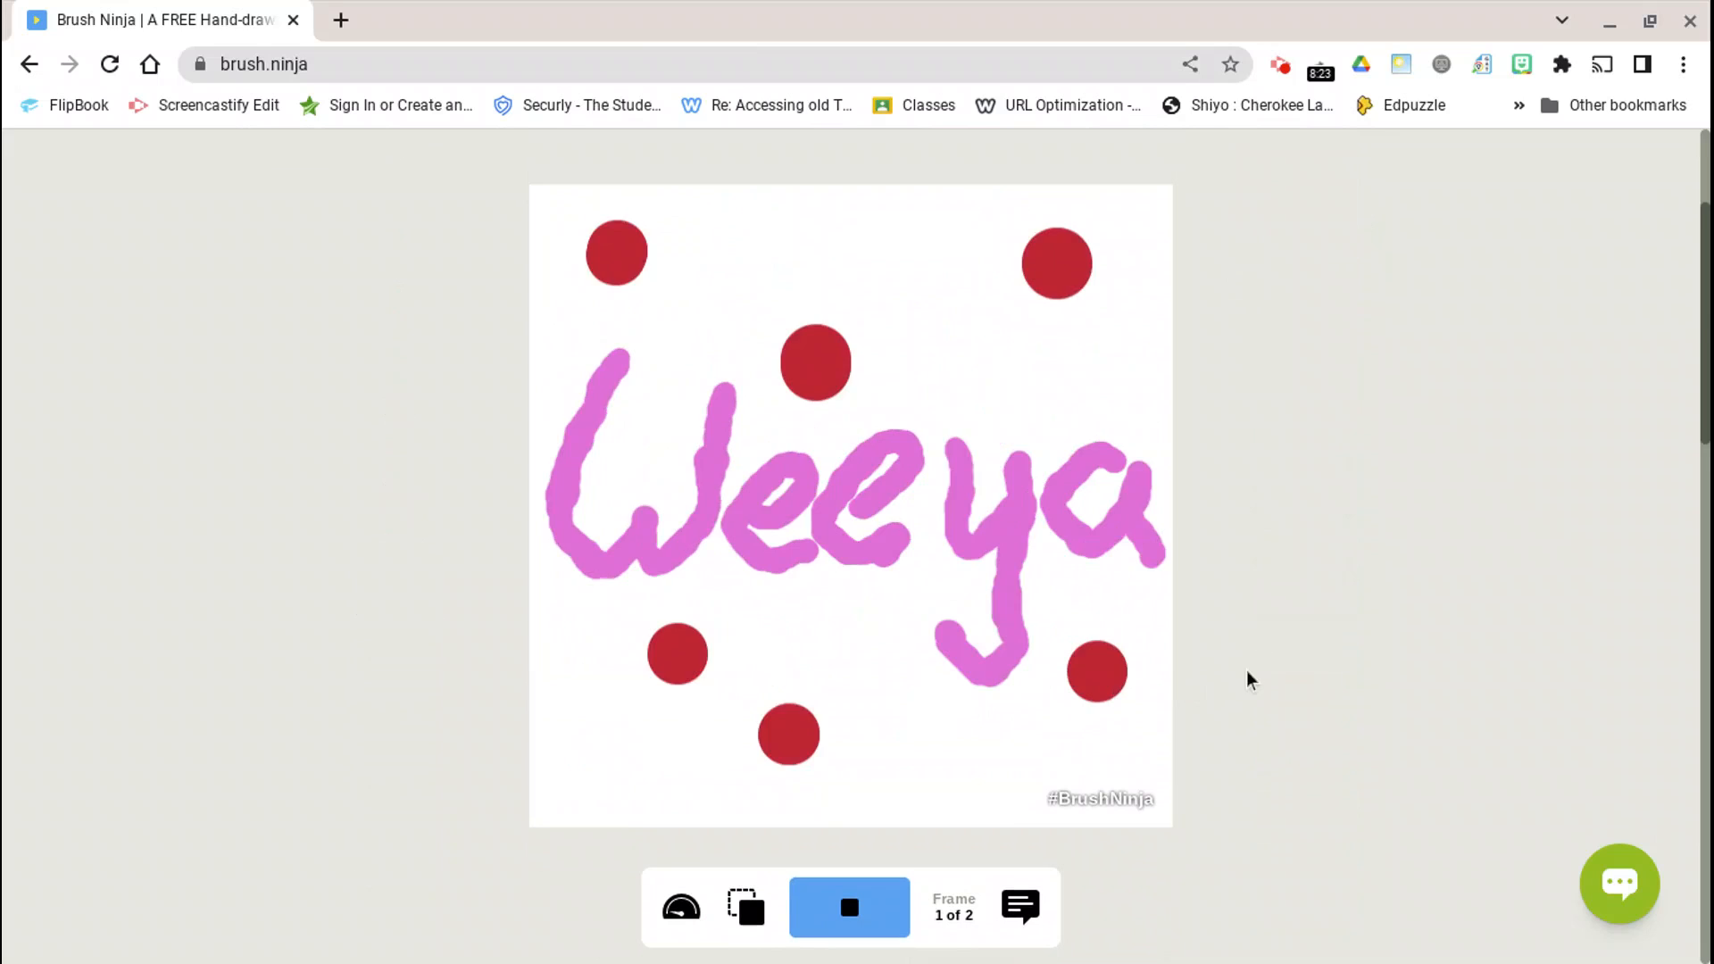
pyautogui.scroll(-3, 1276, 646)
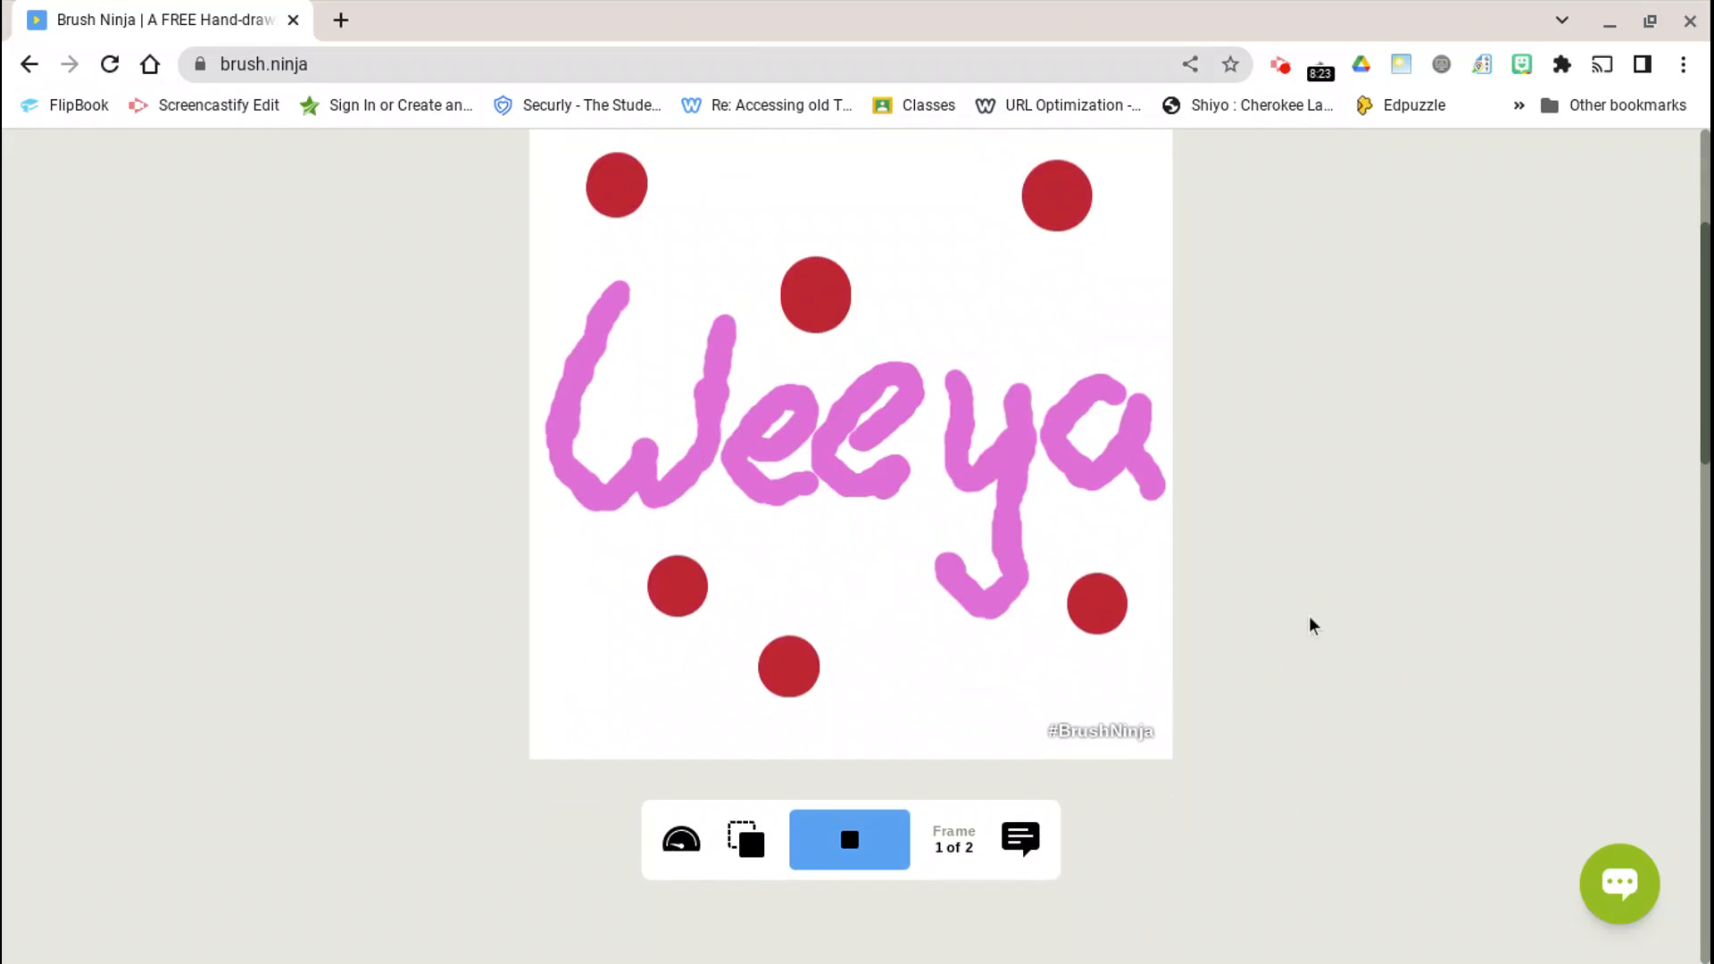
pyautogui.scroll(-2, 1330, 593)
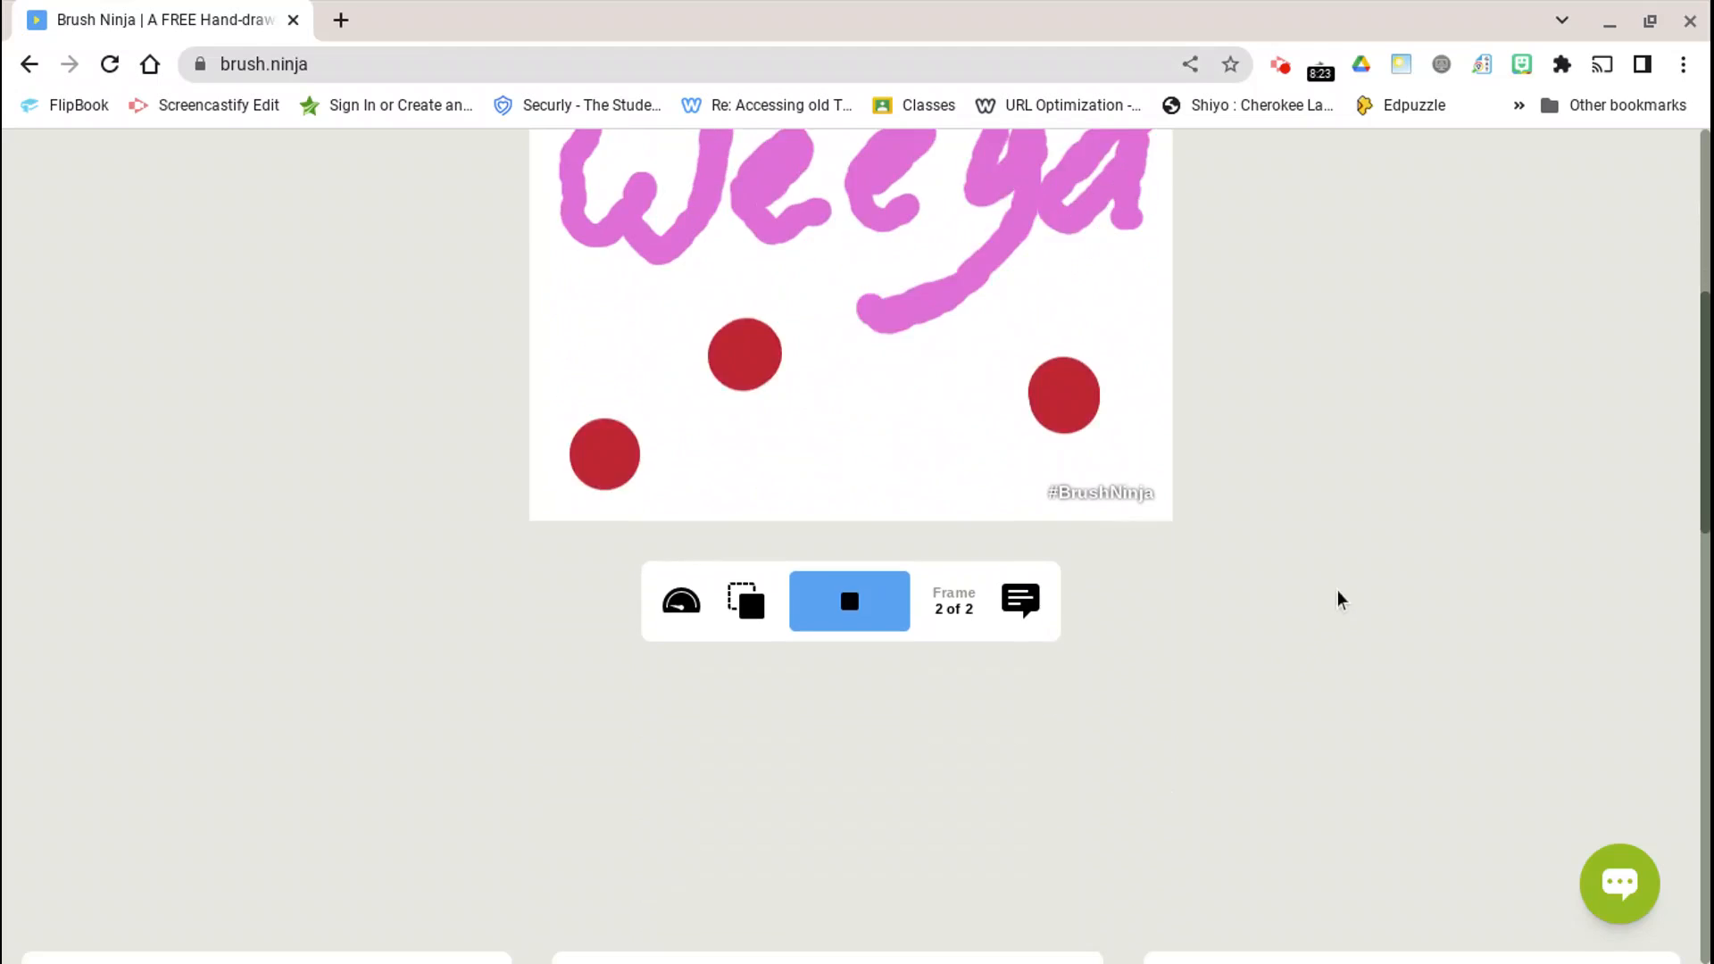
pyautogui.click(845, 563)
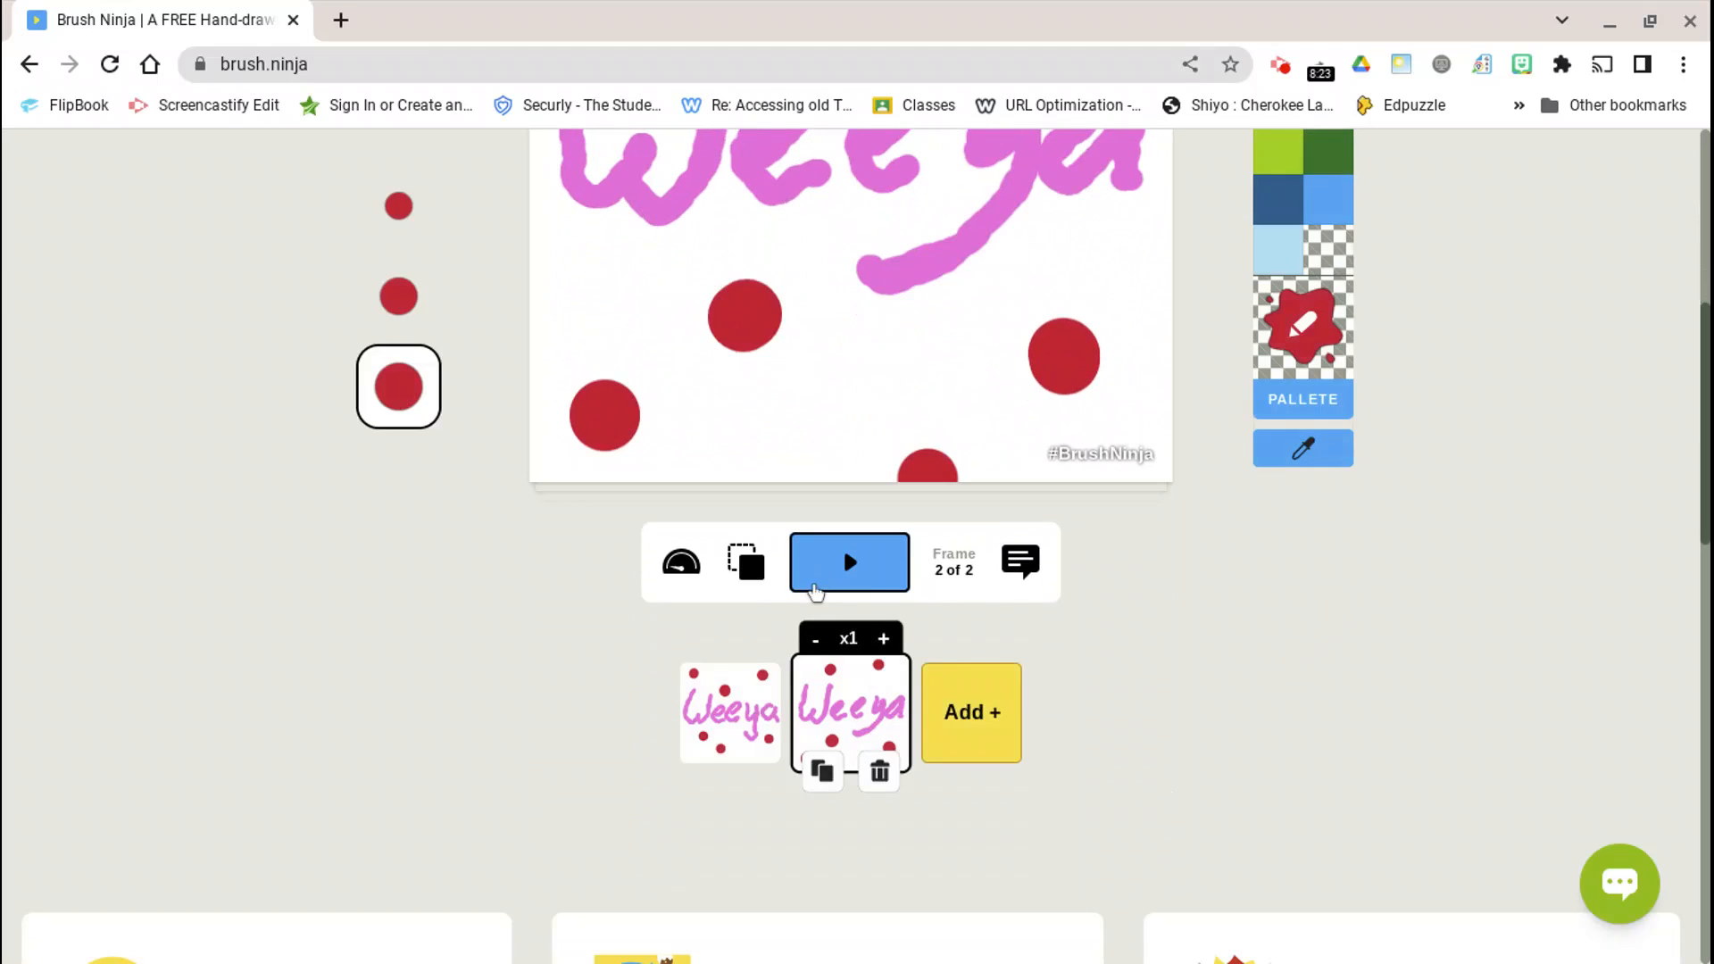
# Add a blank third frame and change the brush style from Speed to Smooth.
pyautogui.scroll(1, 1258, 685)
pyautogui.scroll(1, 1250, 689)
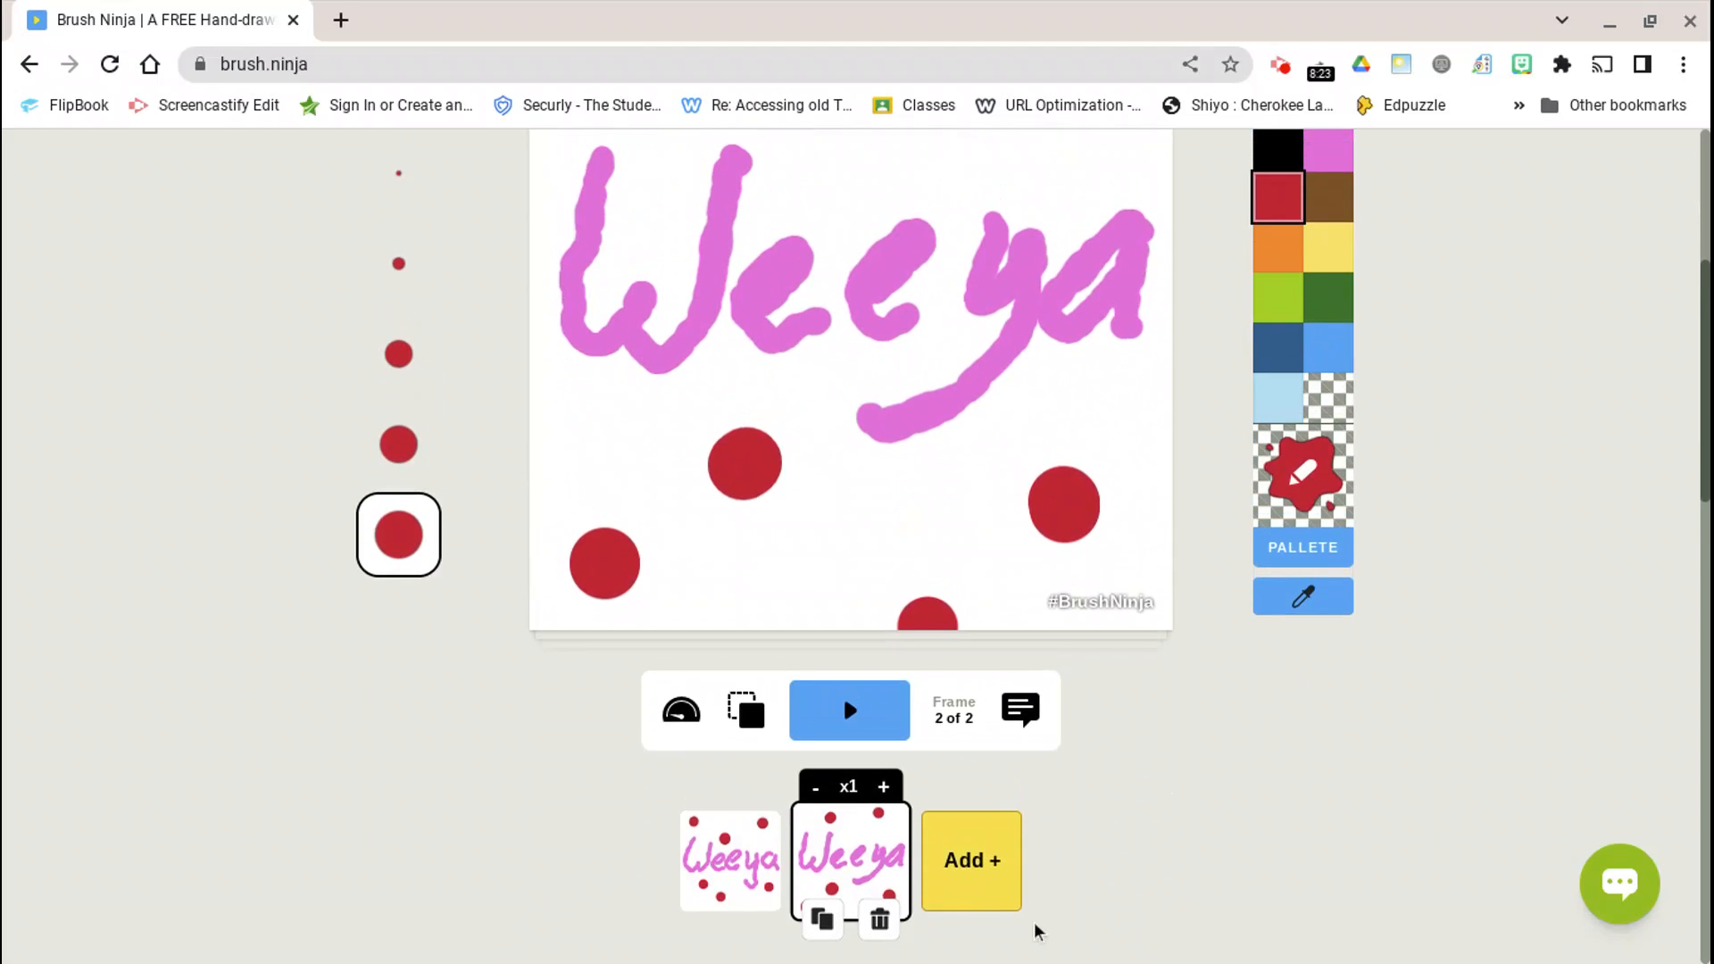
pyautogui.click(968, 878)
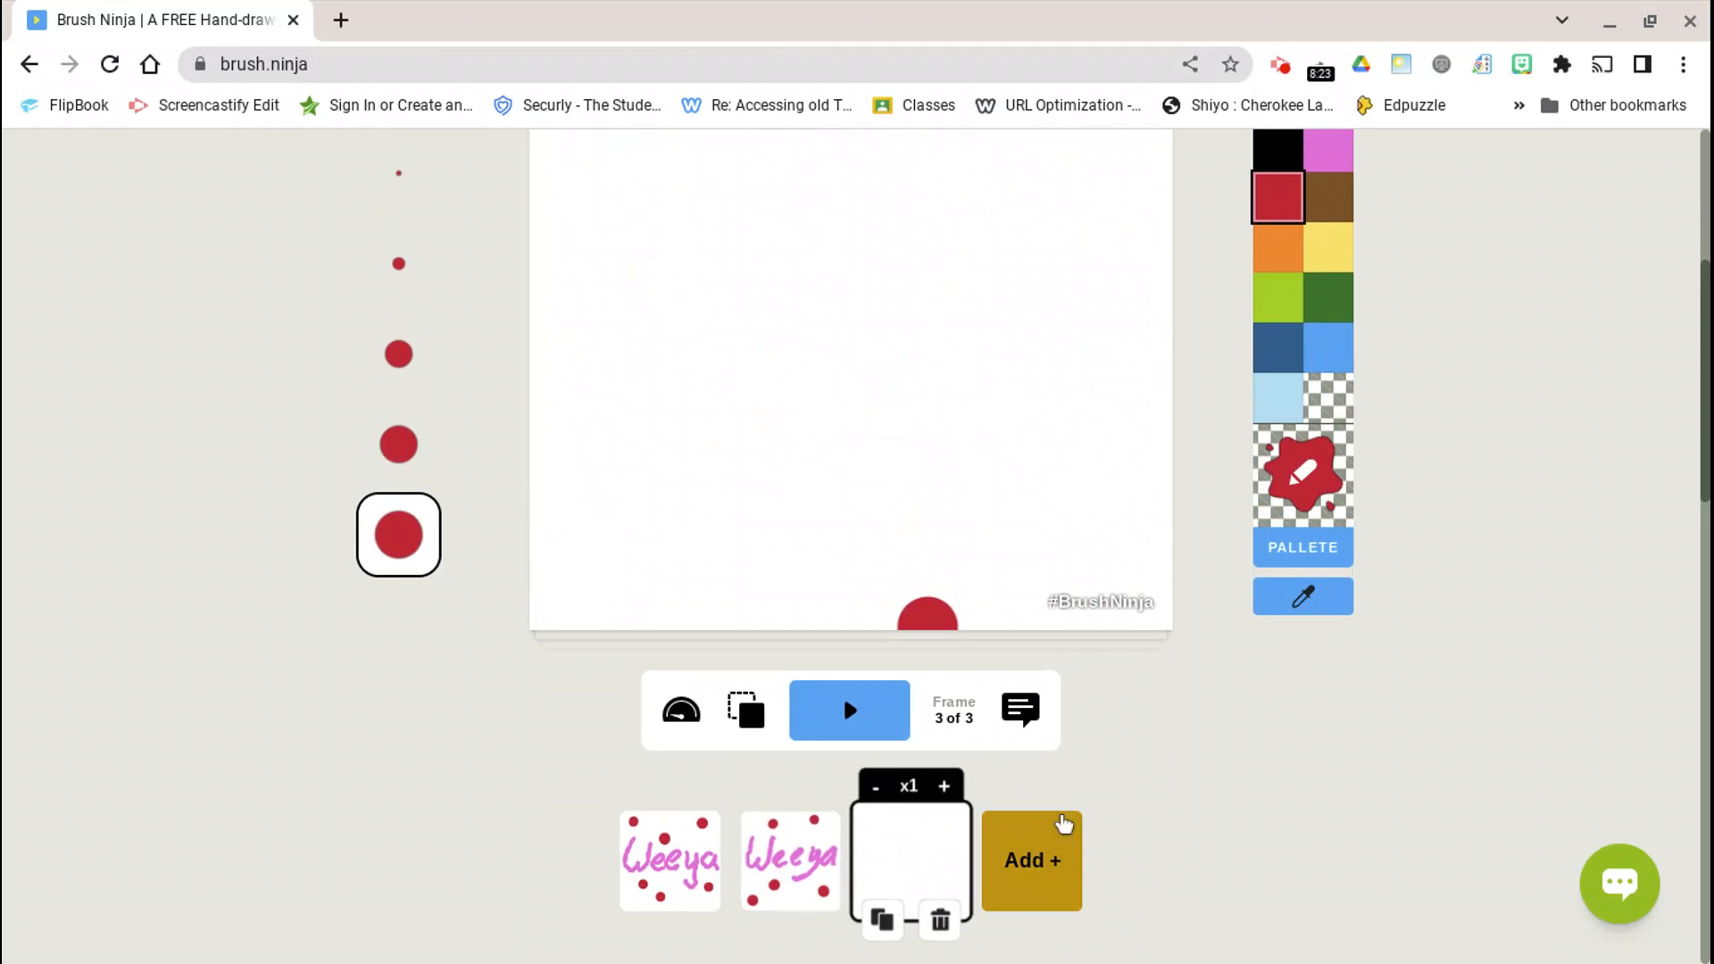
pyautogui.scroll(2, 1145, 785)
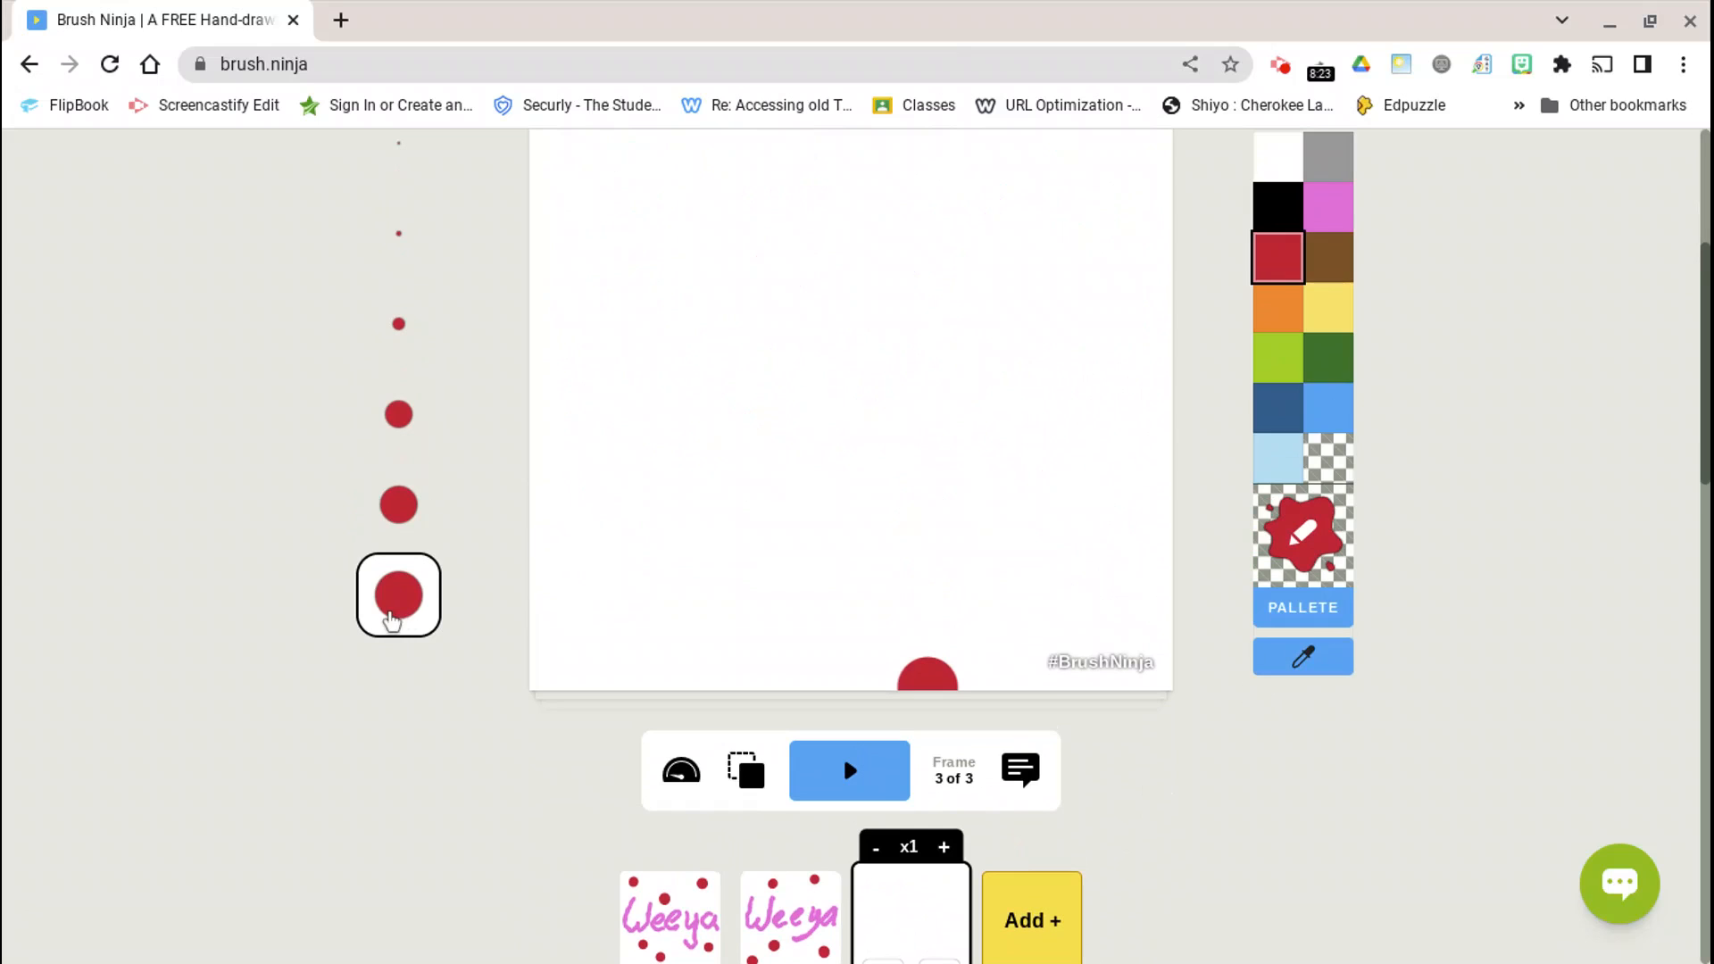
pyautogui.scroll(2, 1202, 691)
pyautogui.scroll(5, 1202, 691)
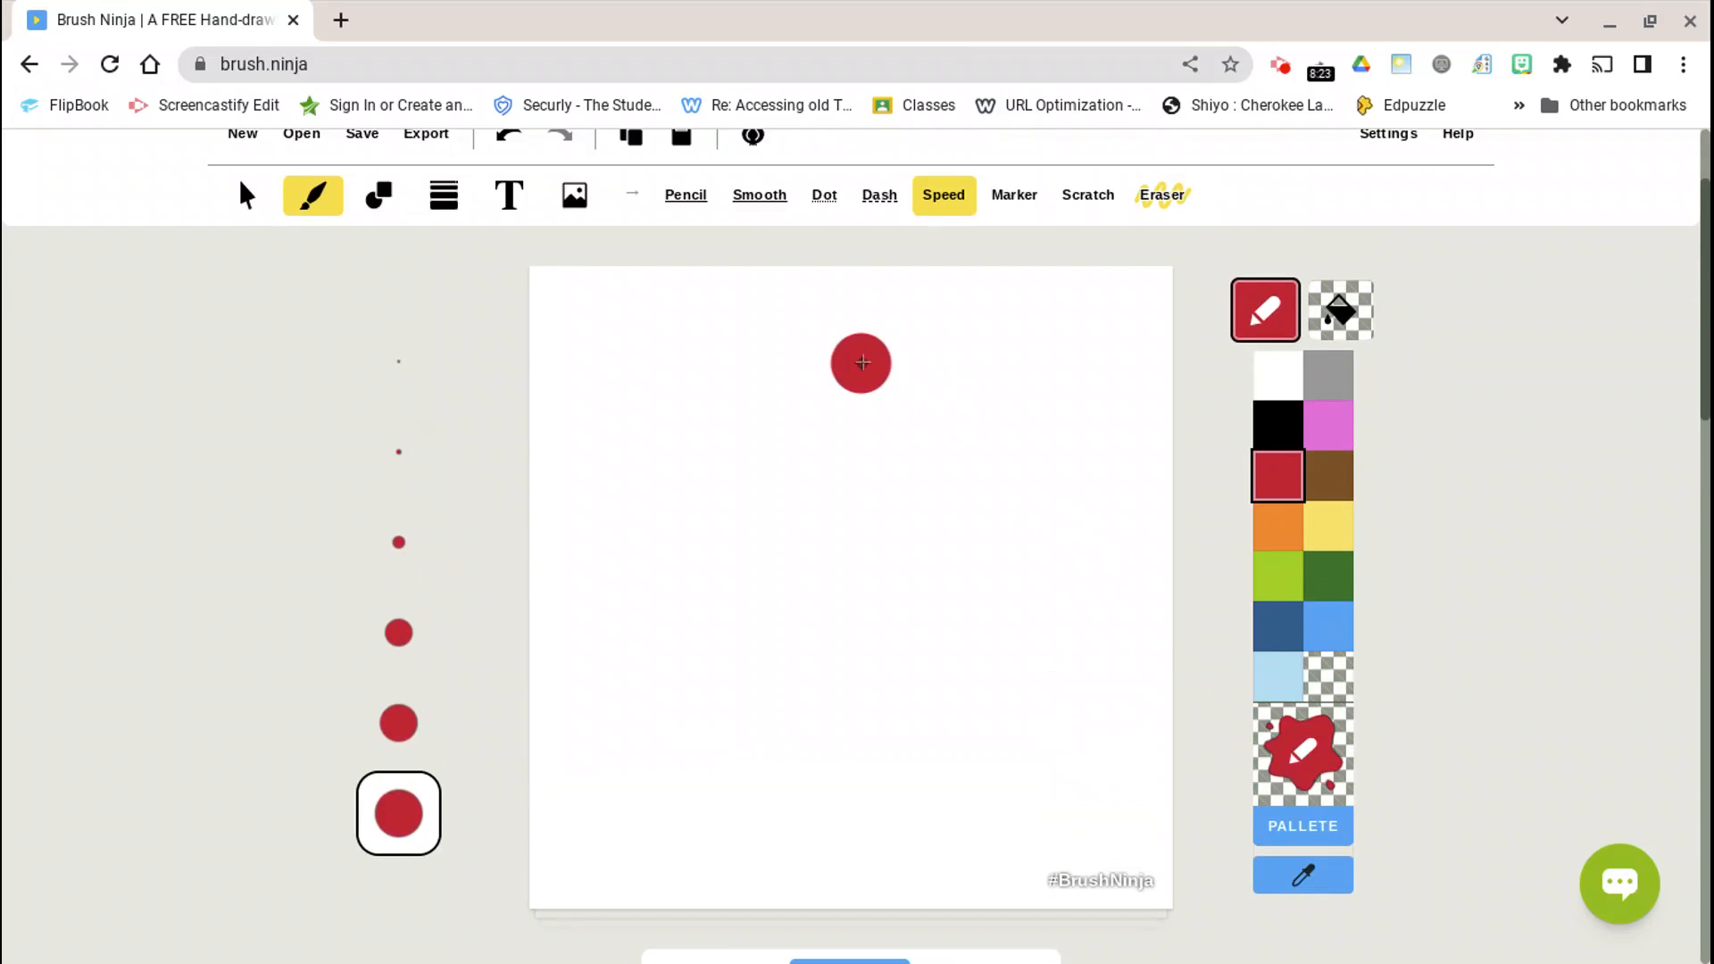
pyautogui.click(739, 214)
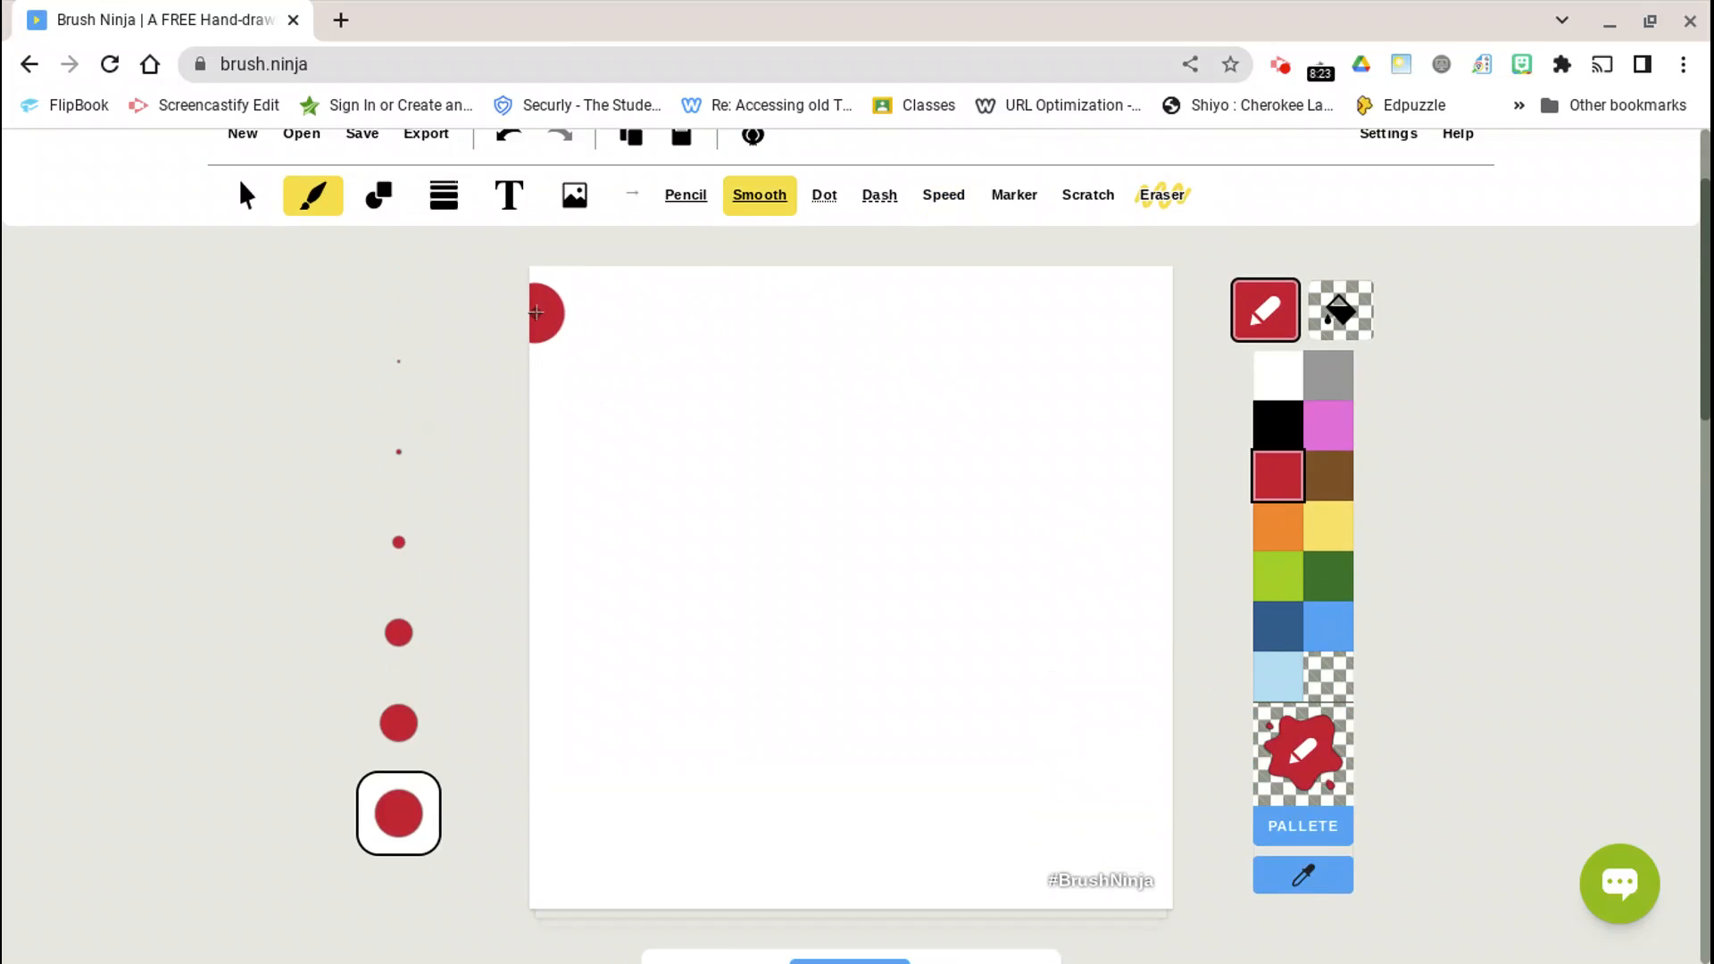
# Fill the upper-left corner of the third frame's canvas with red using diagonal Smooth brush strokes.
pyautogui.moveTo(536, 308)
pyautogui.mouseDown()
pyautogui.moveTo(577, 278)
pyautogui.moveTo(474, 375)
pyautogui.mouseUp()
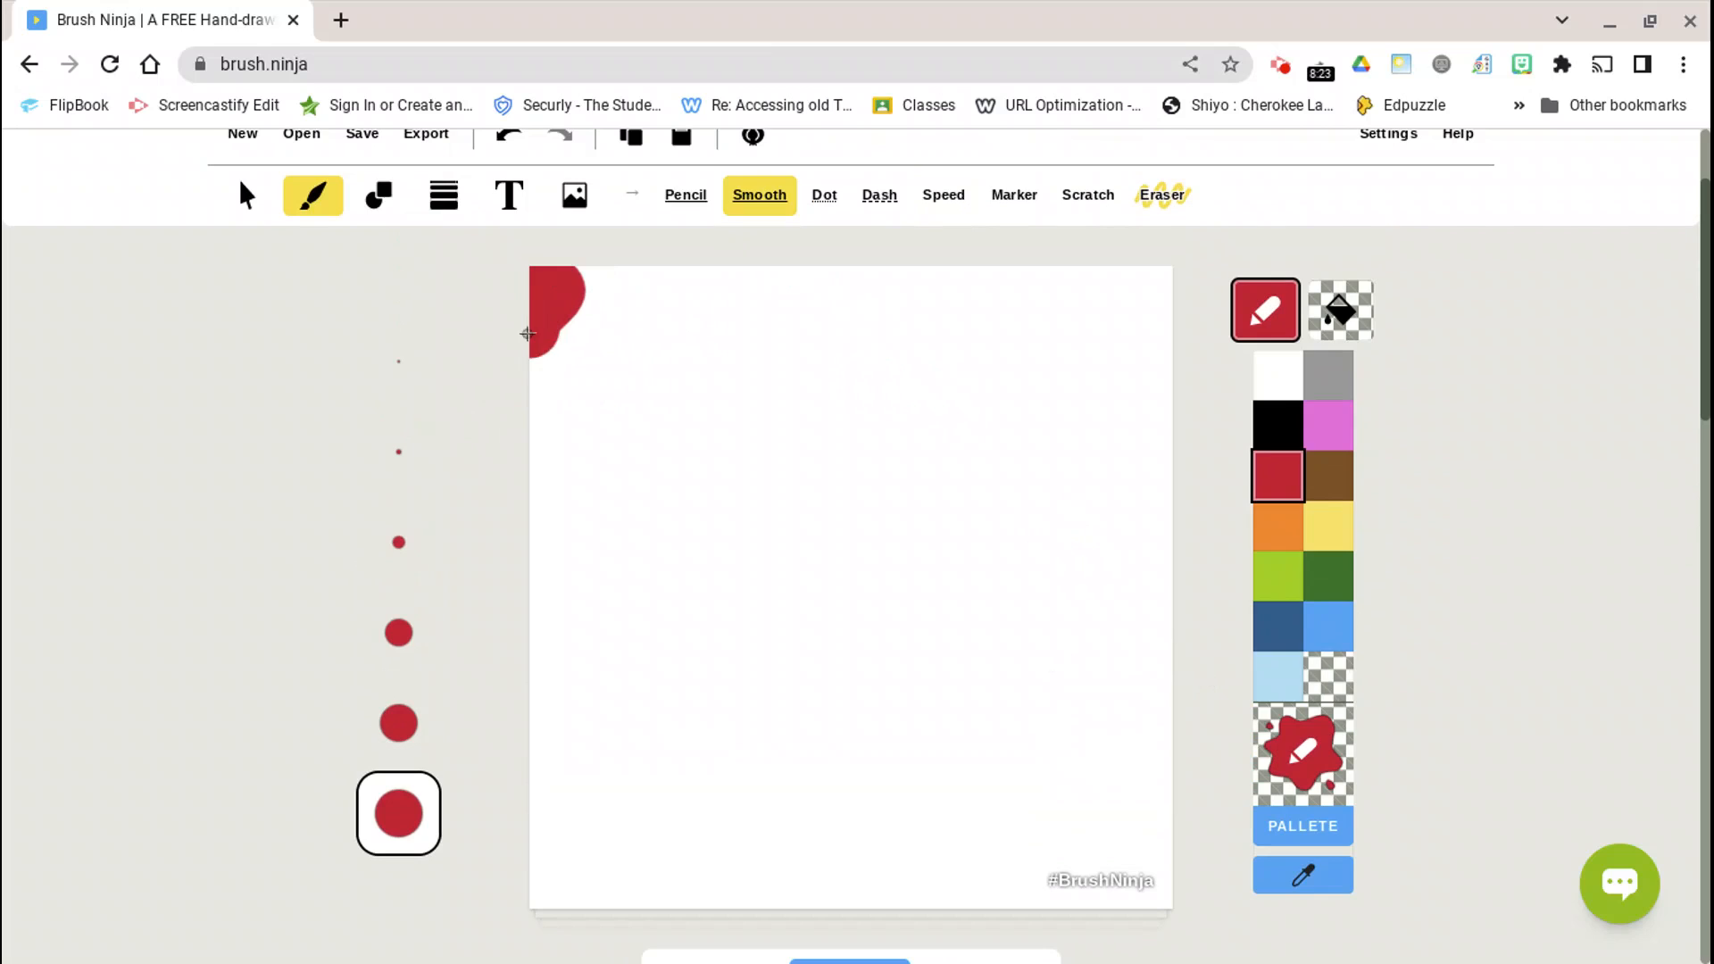
pyautogui.moveTo(600, 276)
pyautogui.mouseDown()
pyautogui.moveTo(589, 268)
pyautogui.moveTo(527, 331)
pyautogui.mouseUp()
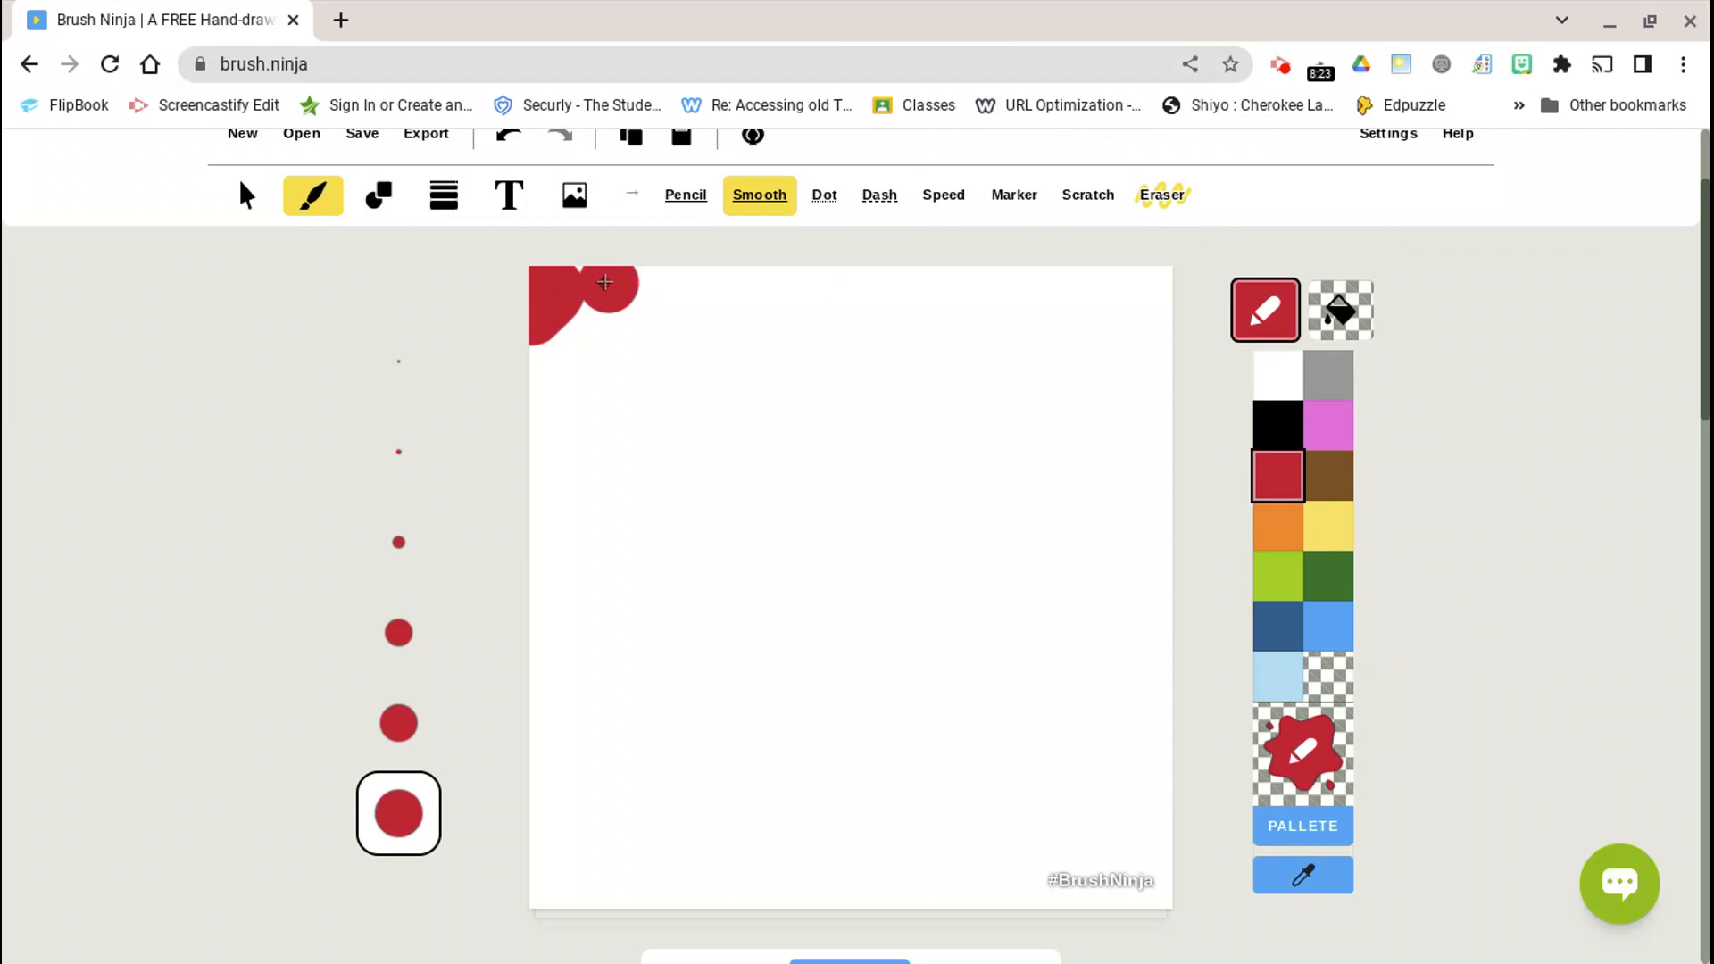
pyautogui.click(590, 273)
pyautogui.moveTo(539, 363); pyautogui.dragTo(649, 267)
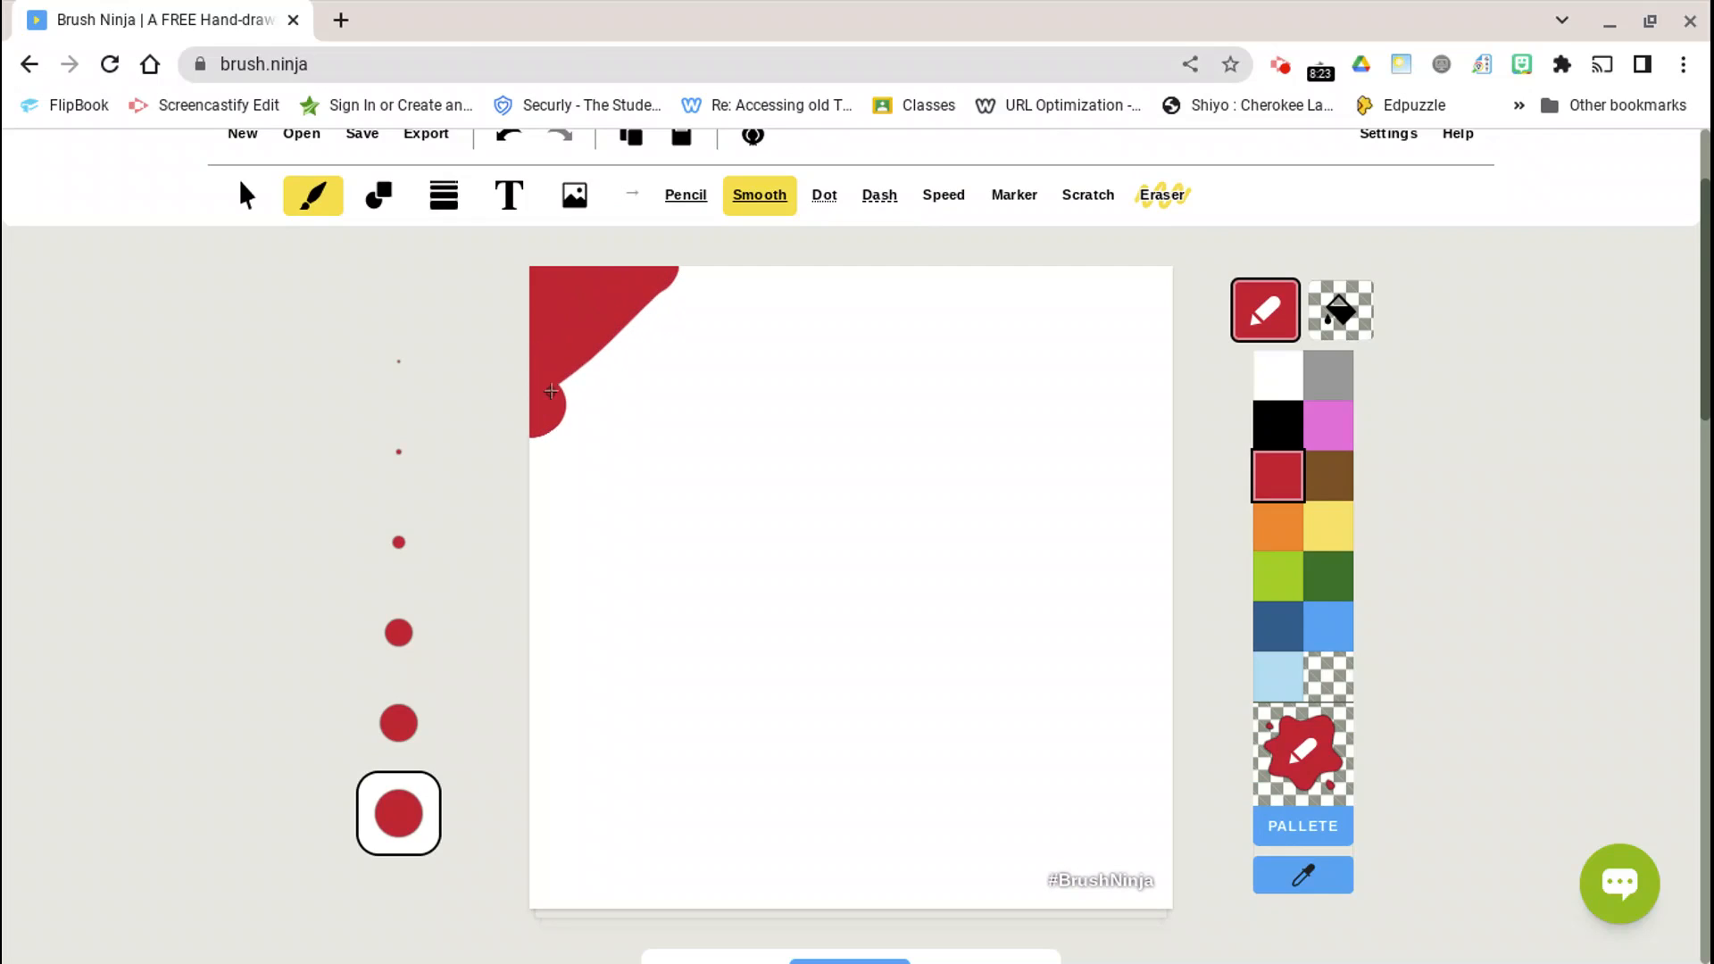
pyautogui.moveTo(551, 391); pyautogui.dragTo(694, 272)
# Duplicate the third frame to create a fourth frame with the same red corner.
pyautogui.scroll(-3, 1042, 387)
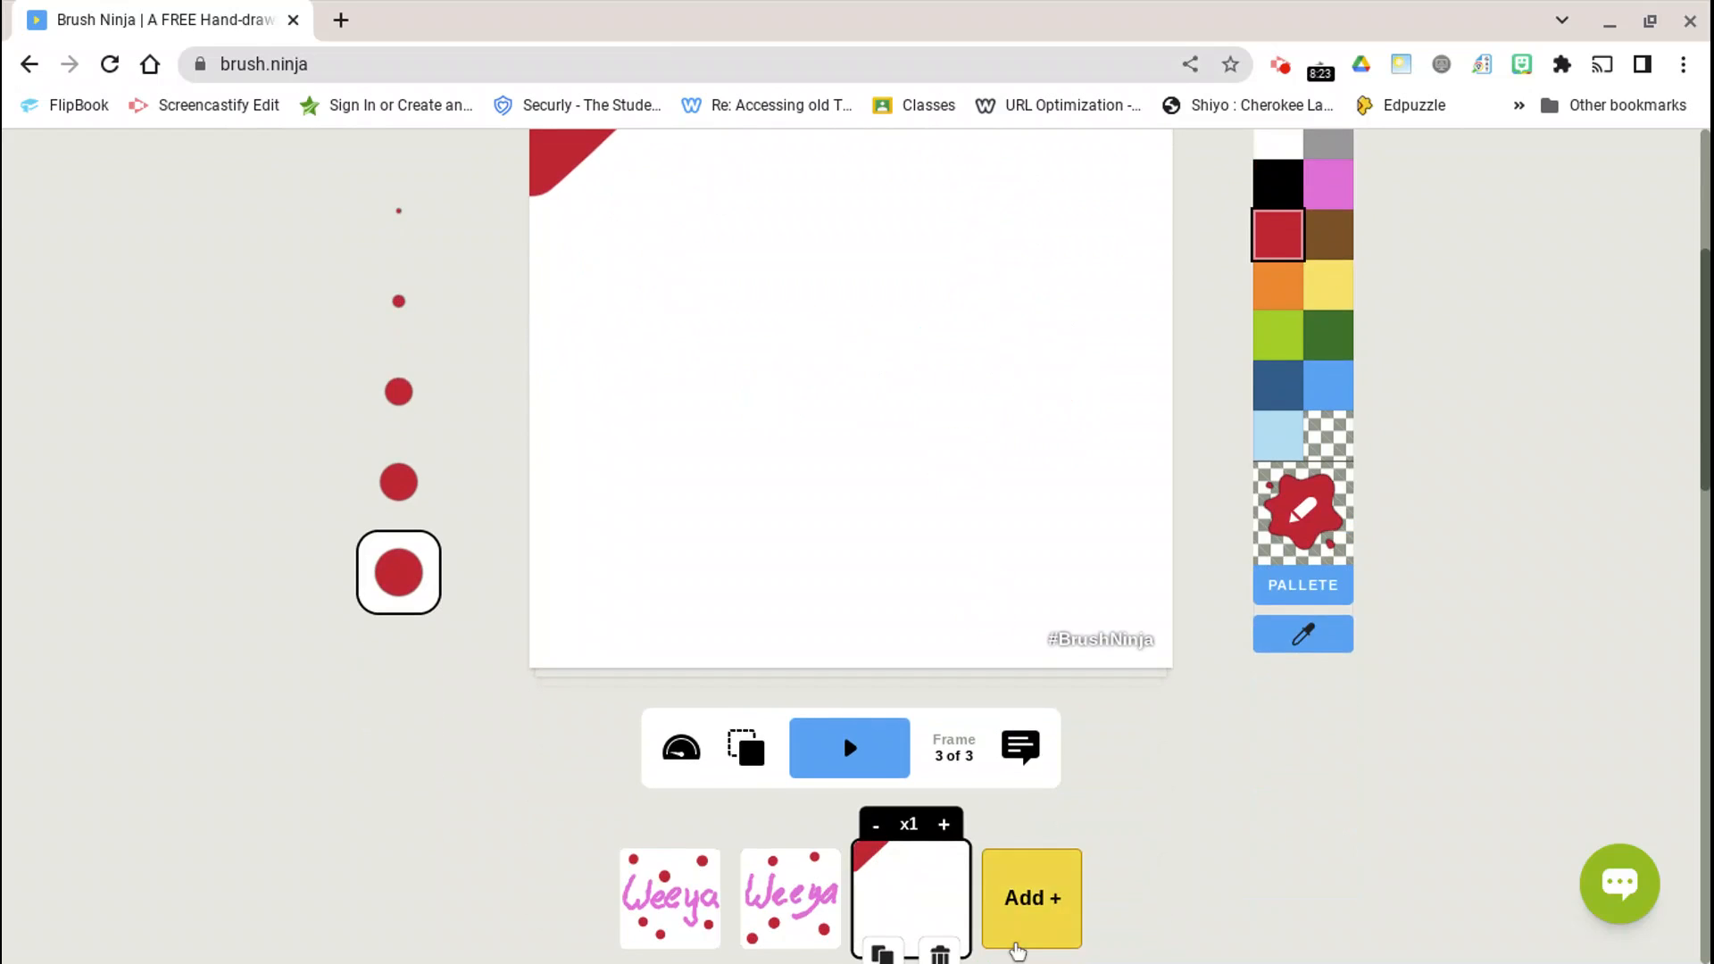
pyautogui.scroll(-1, 937, 893)
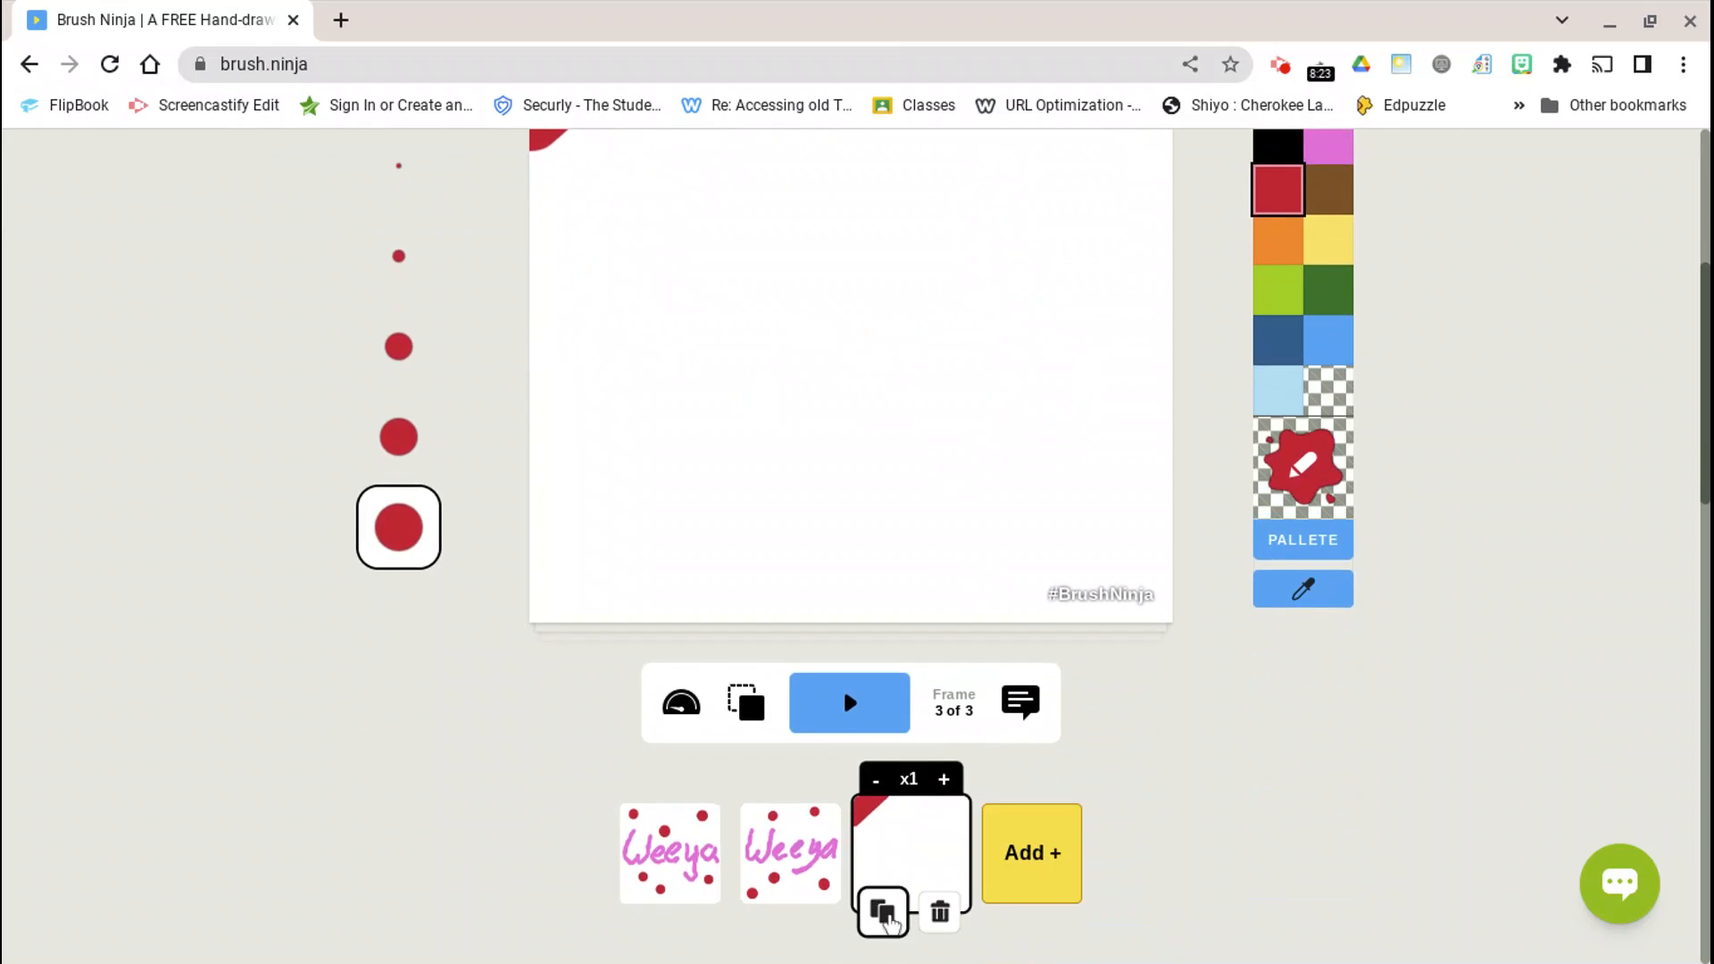
pyautogui.click(881, 912)
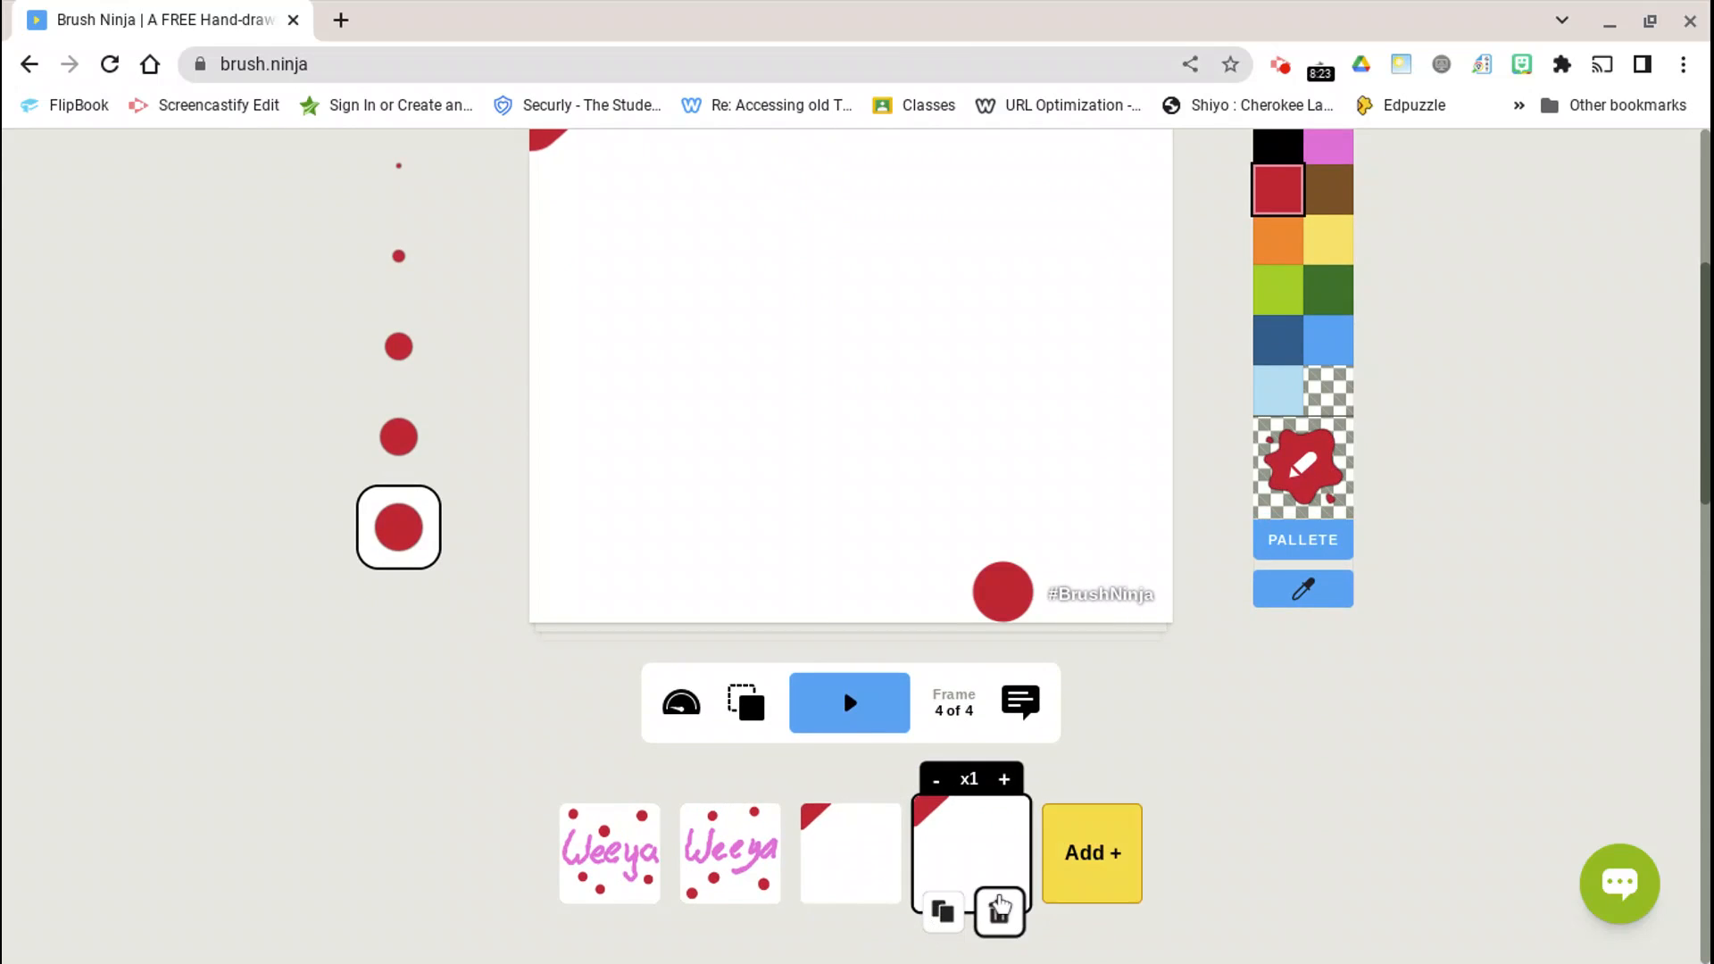
# Paint a wide orange diagonal band along the edge of the red corner in the fourth frame.
pyautogui.scroll(3, 1238, 710)
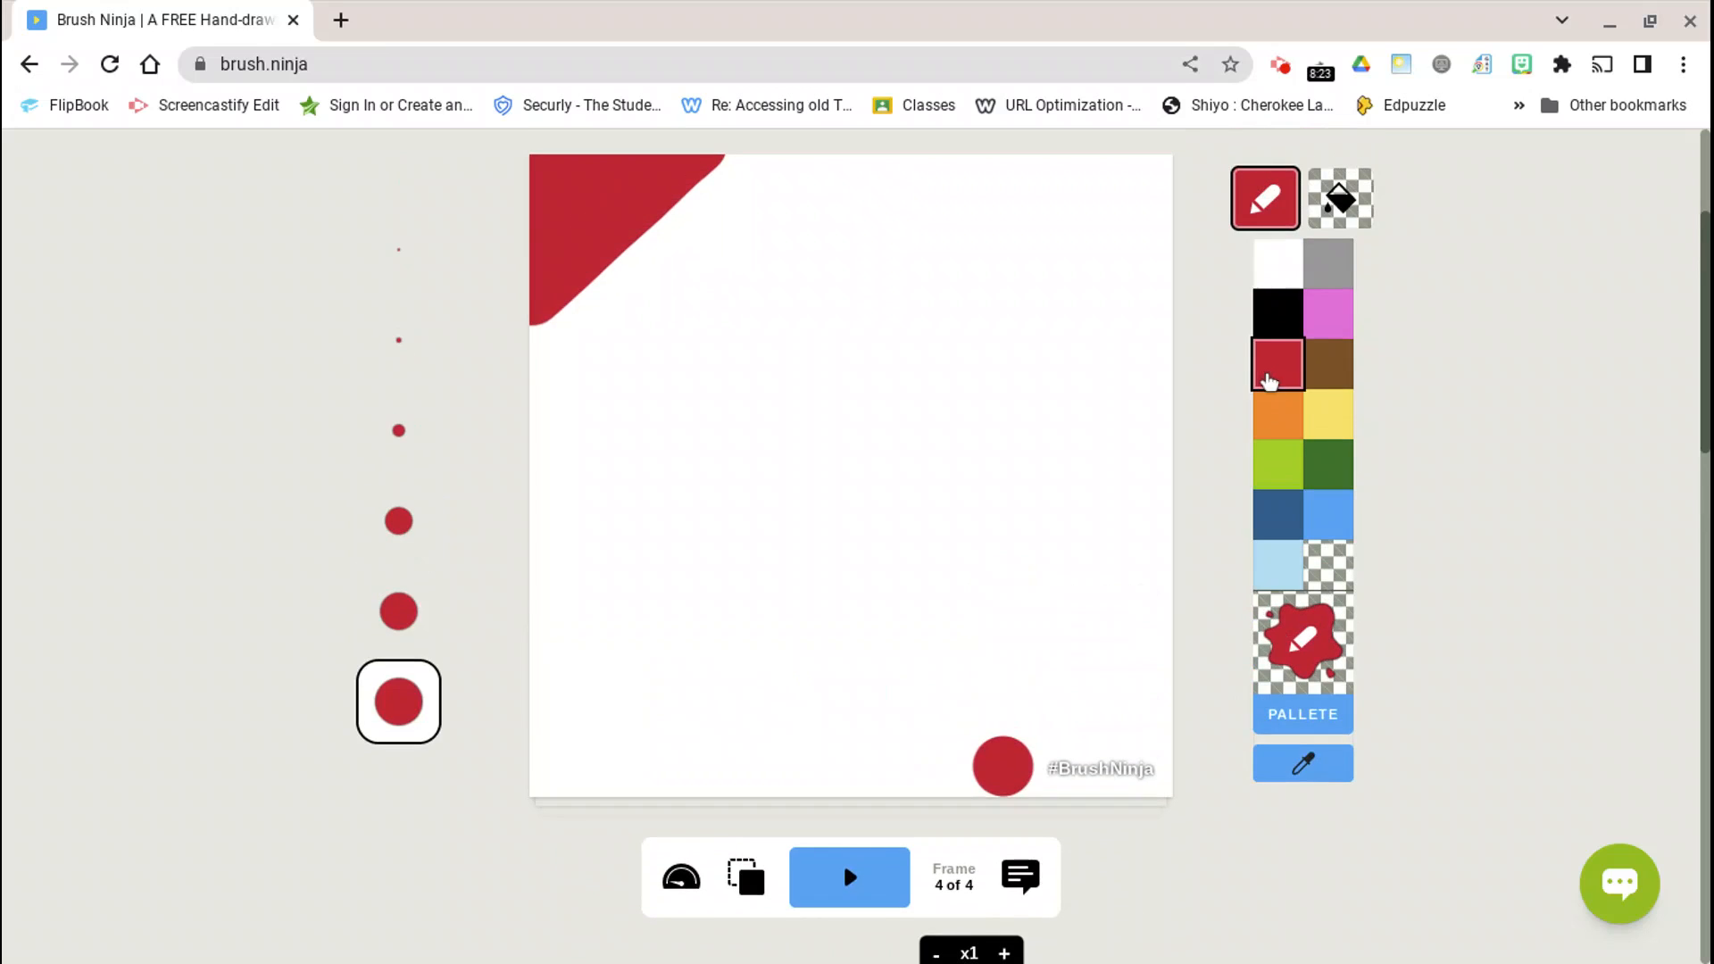
pyautogui.click(1277, 414)
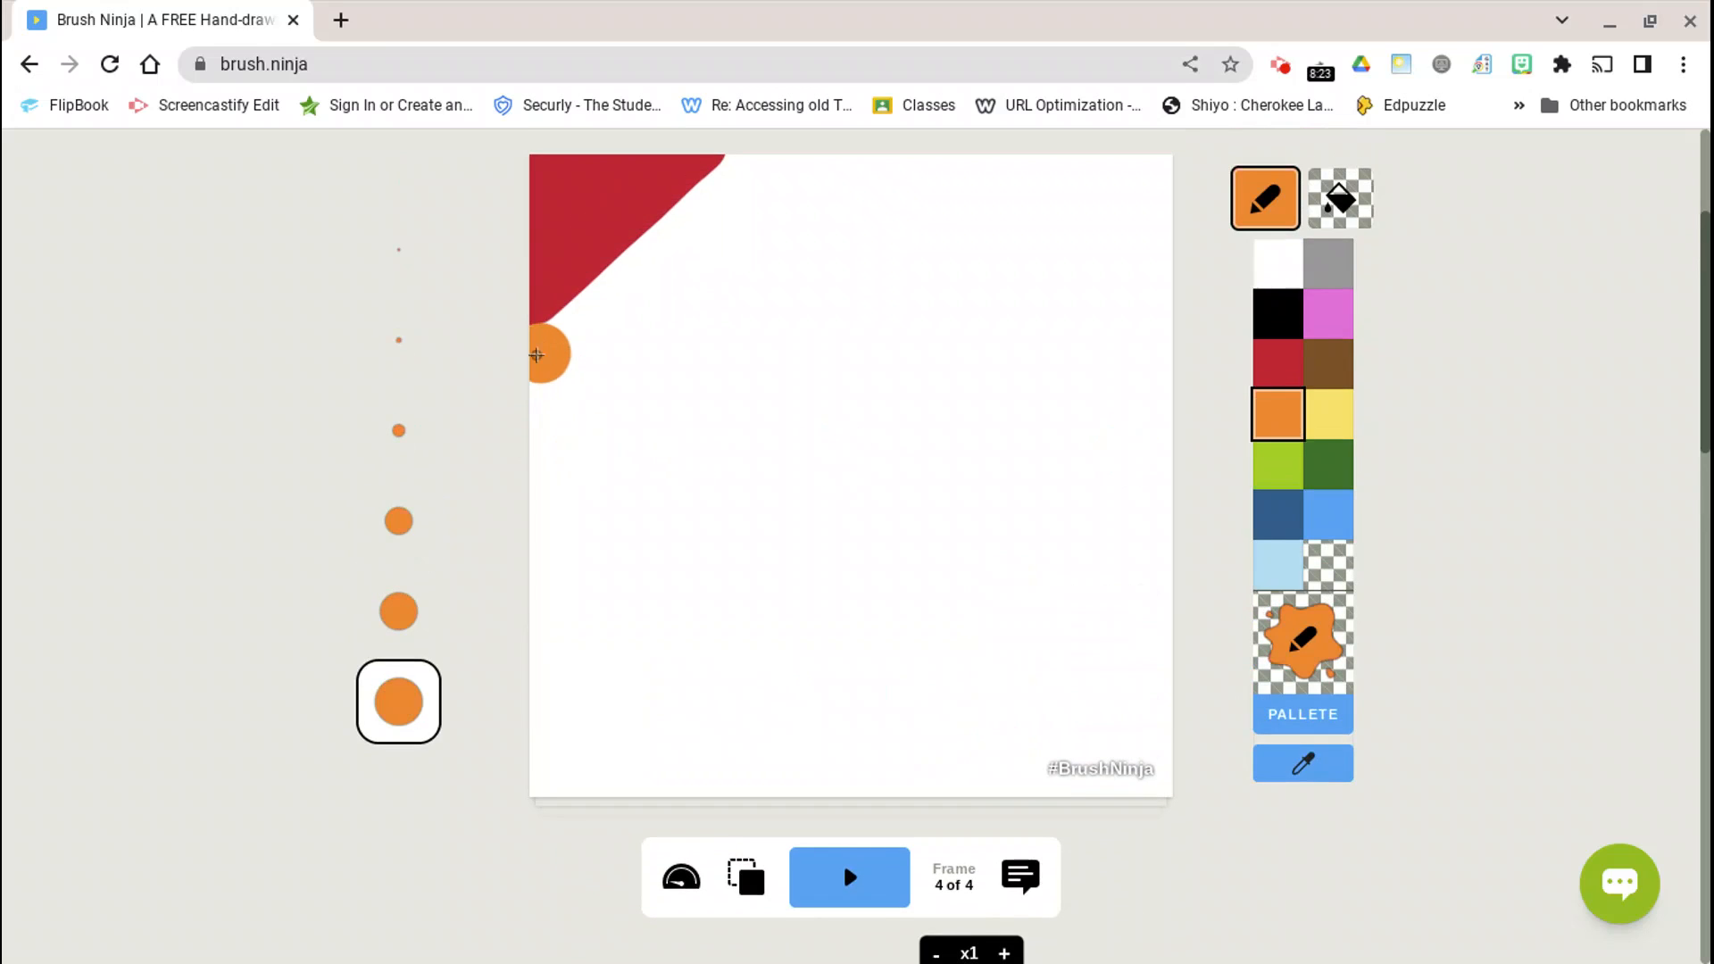
pyautogui.moveTo(531, 352)
pyautogui.mouseDown()
pyautogui.moveTo(715, 180)
pyautogui.moveTo(797, 150)
pyautogui.mouseUp()
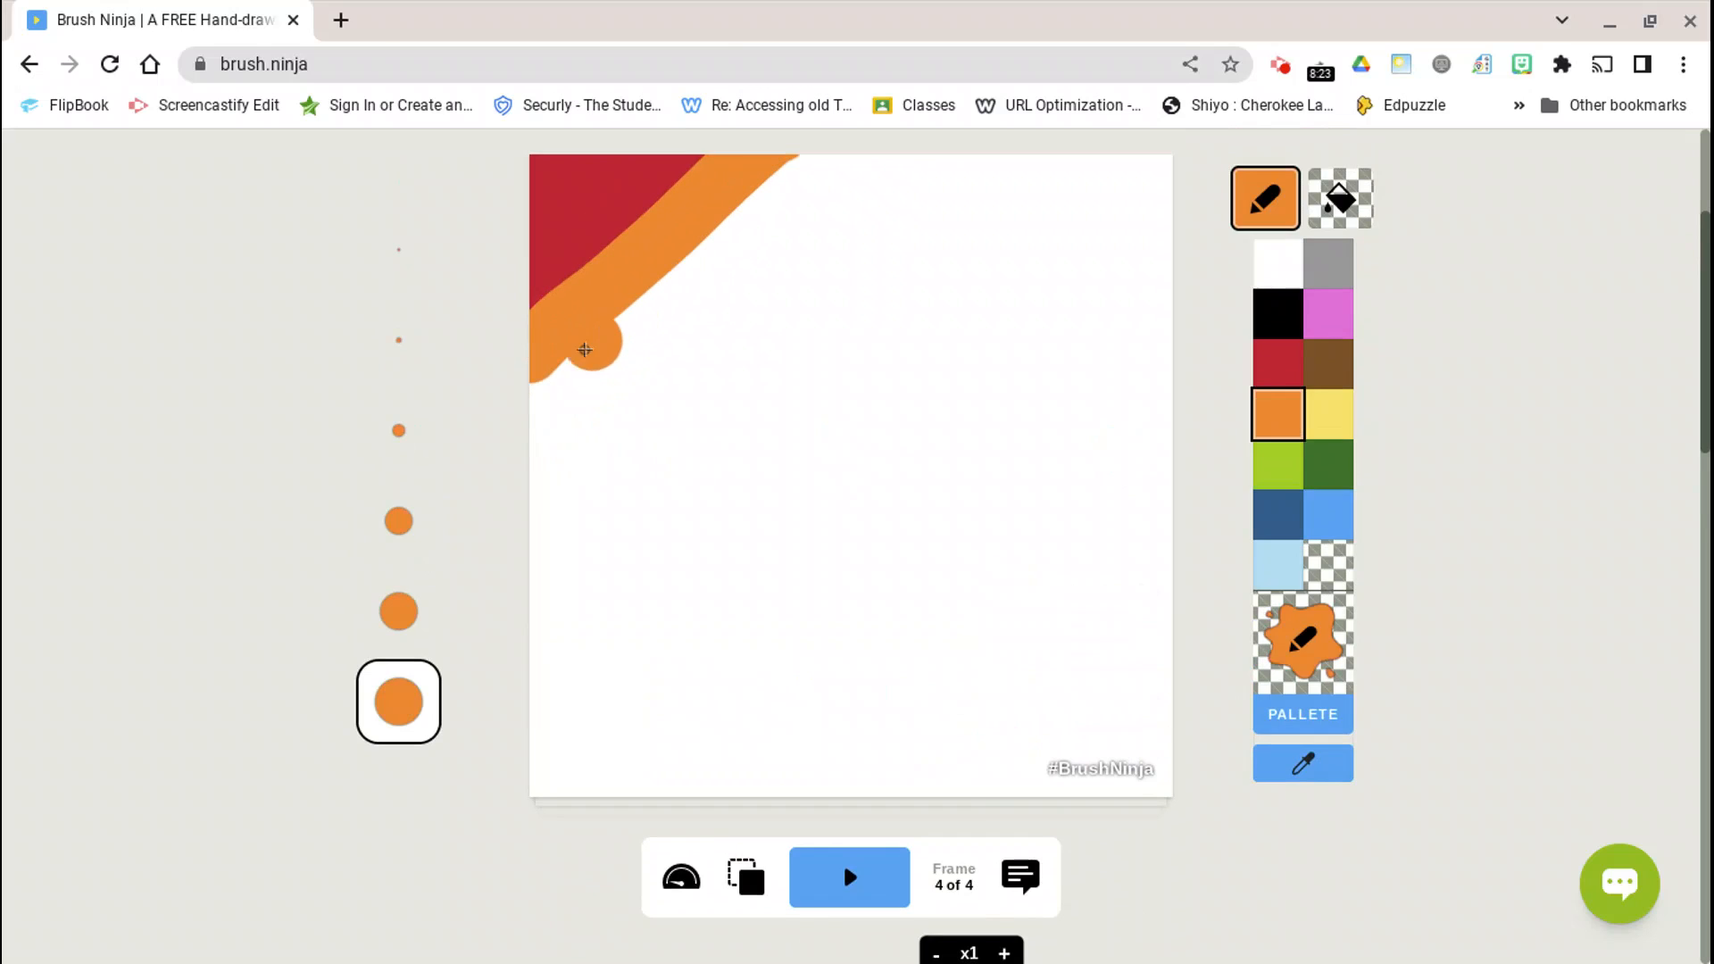
pyautogui.moveTo(539, 397); pyautogui.dragTo(797, 165)
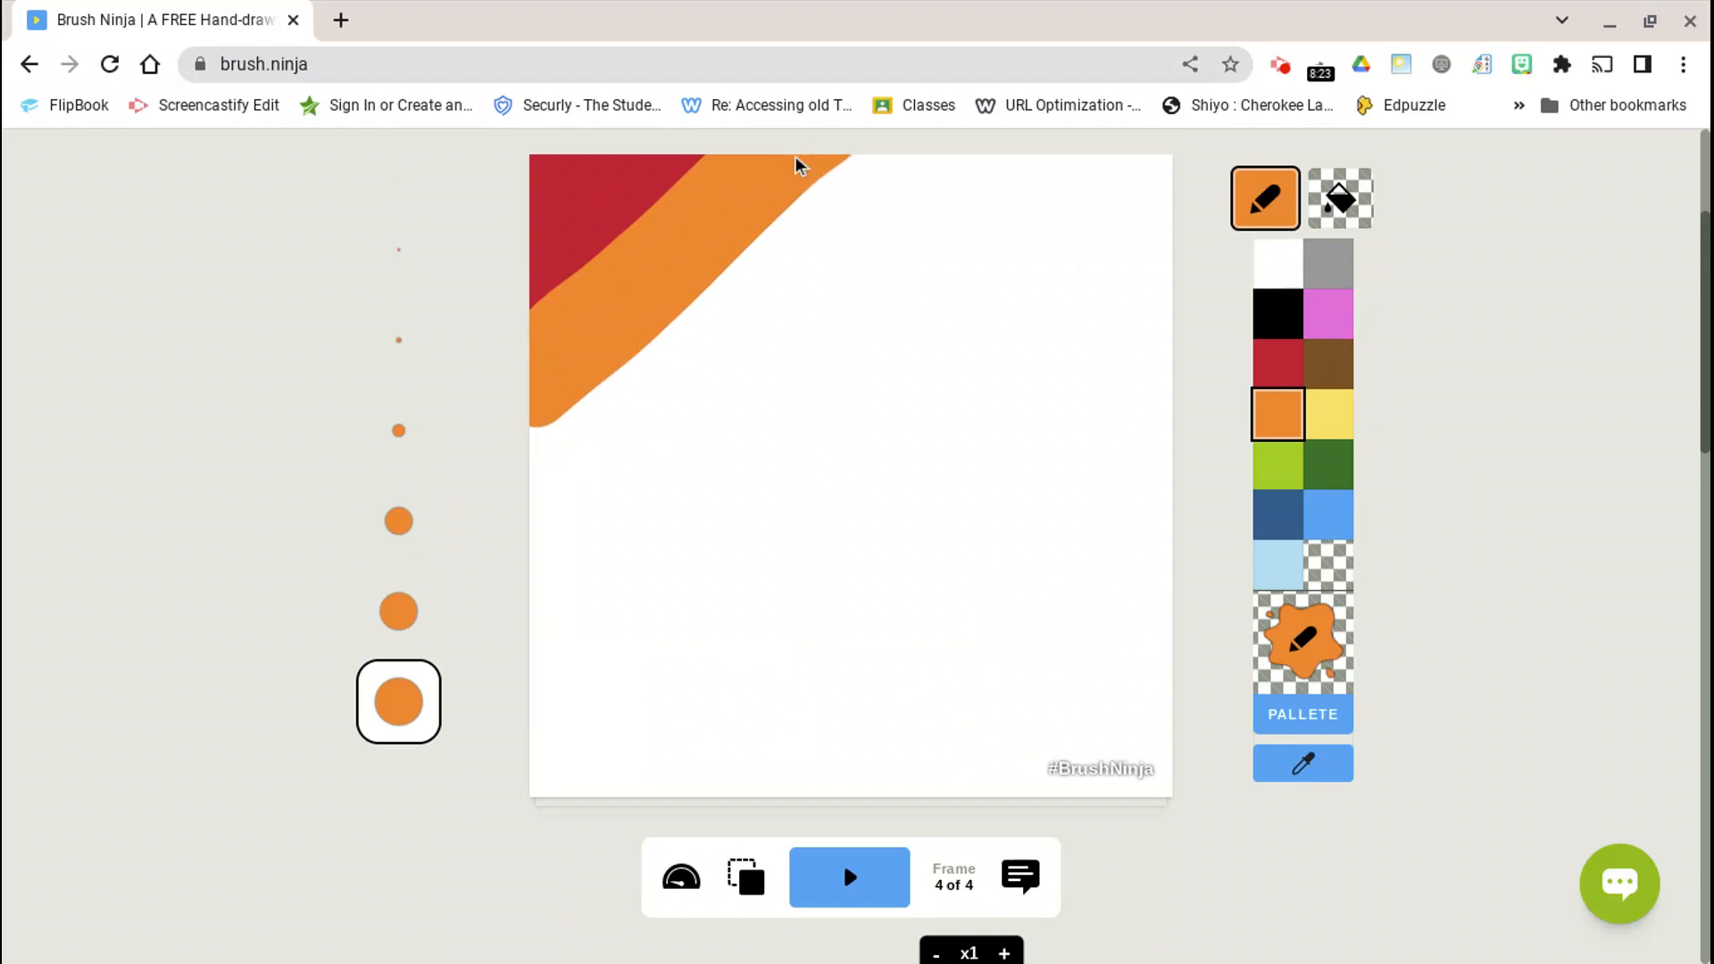
pyautogui.moveTo(548, 433); pyautogui.dragTo(832, 177)
pyautogui.scroll(-4, 1549, 547)
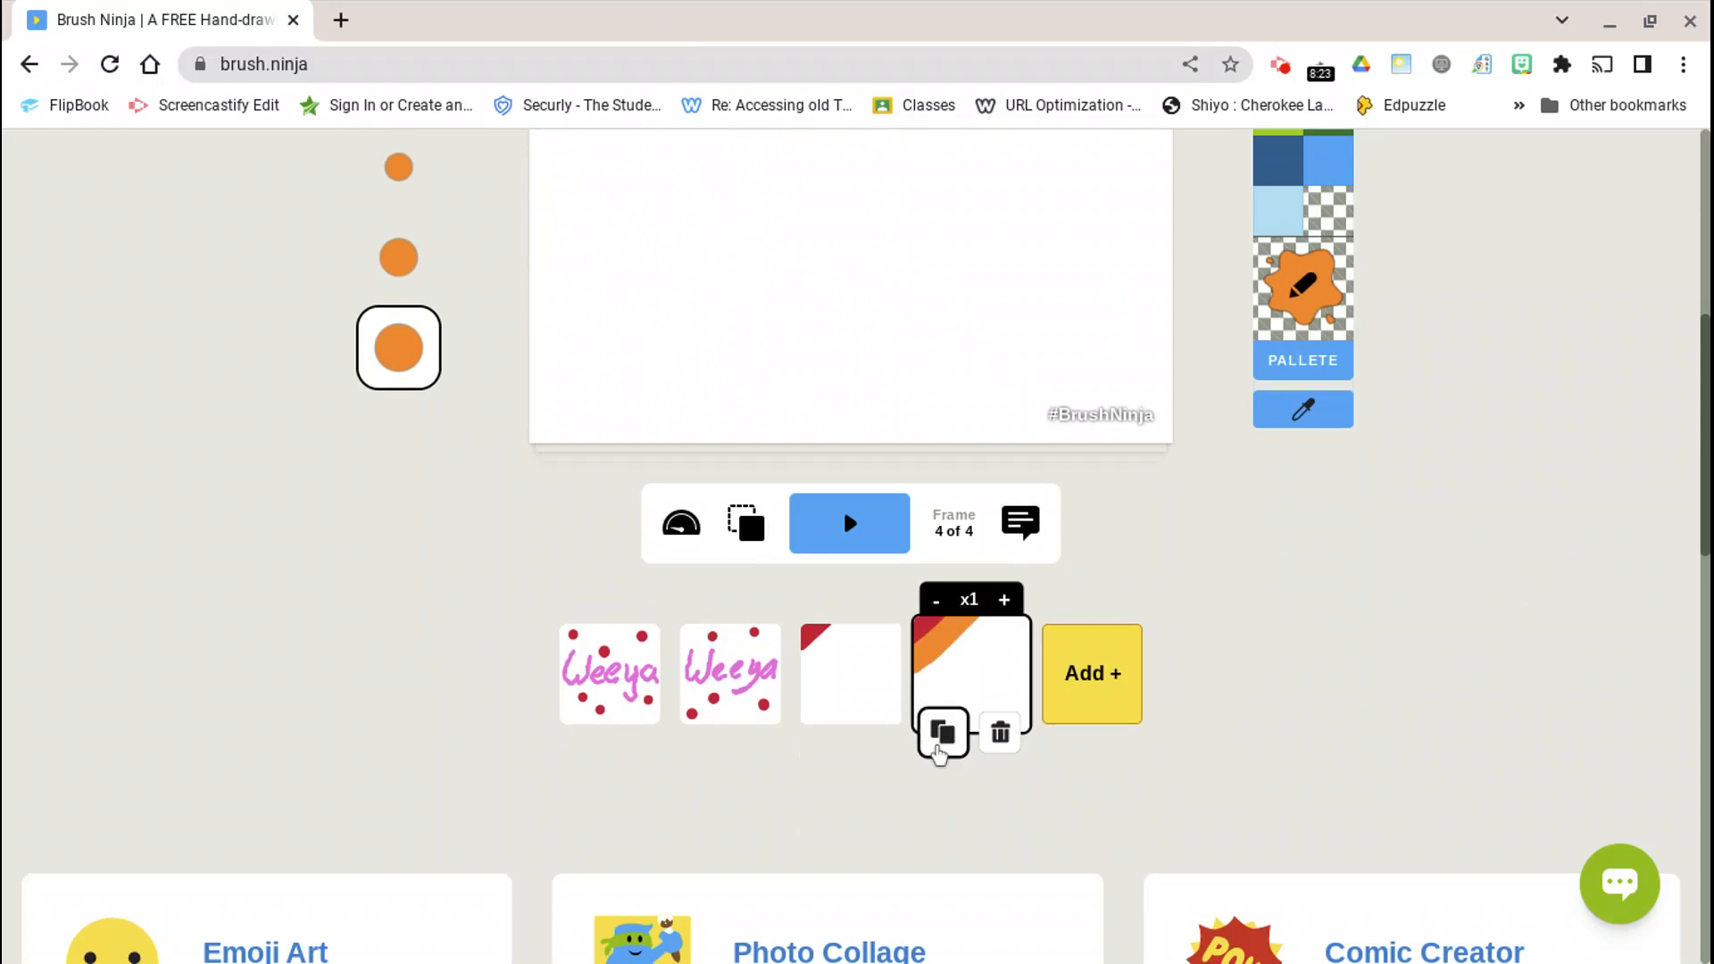
# Duplicate the fourth frame and paint a wide yellow diagonal band along the orange band's edge in the fifth frame.
pyautogui.click(943, 732)
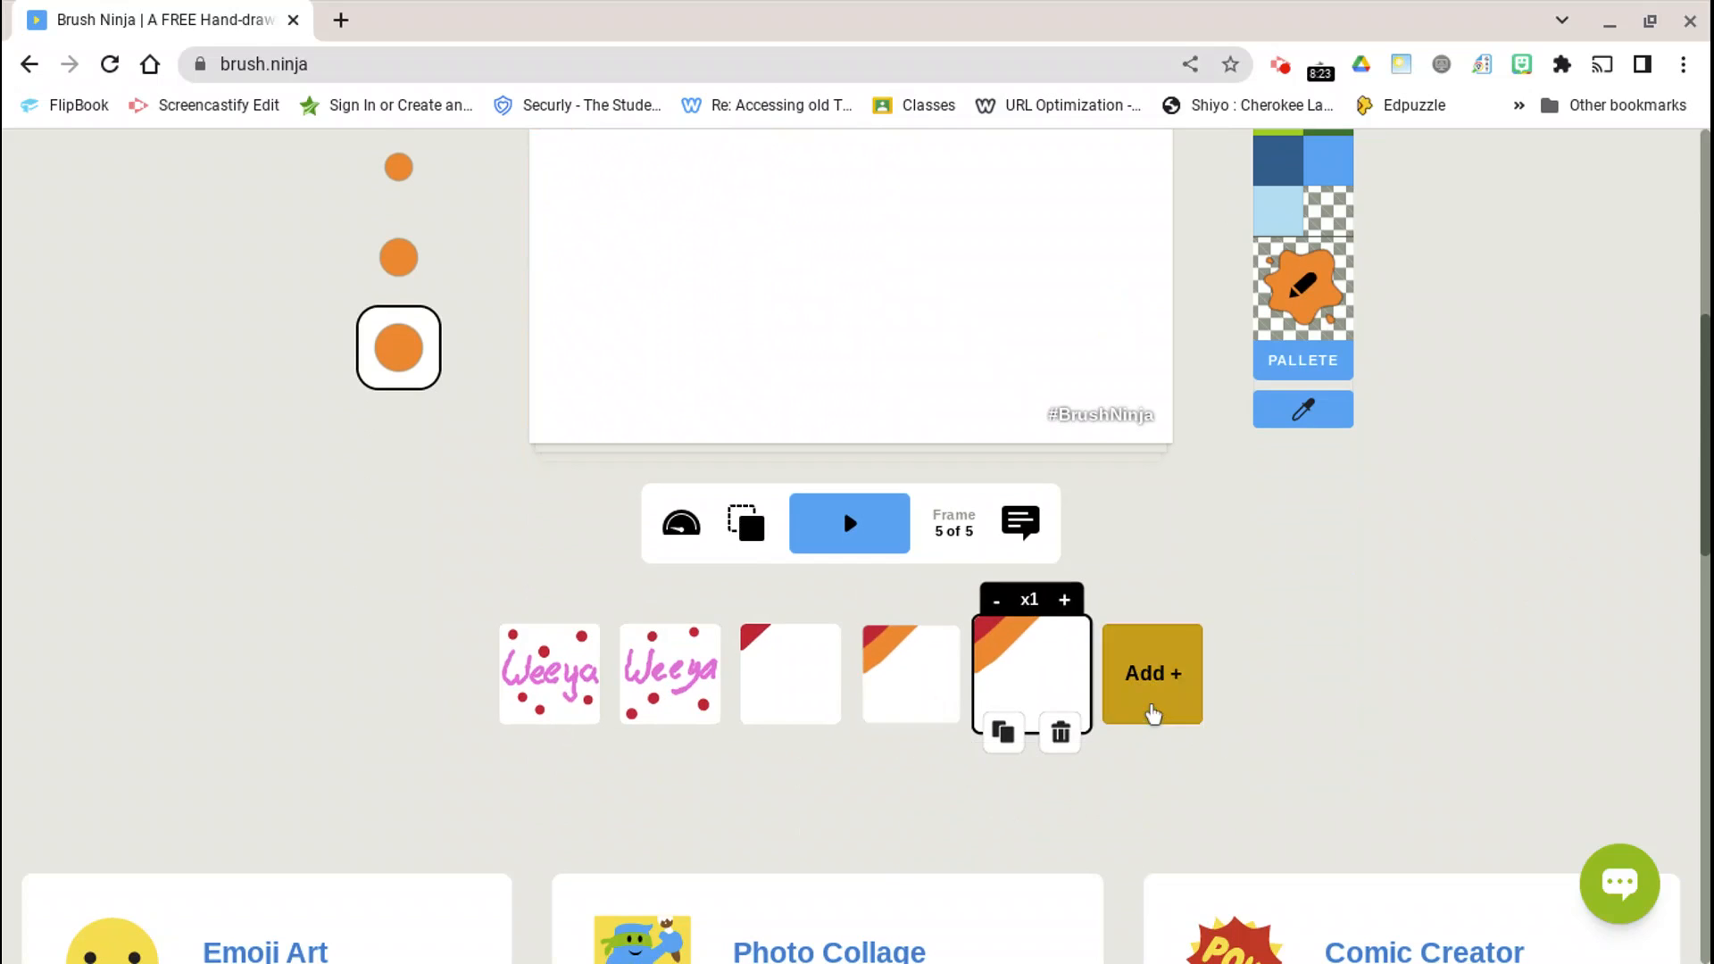
pyautogui.scroll(6, 1053, 641)
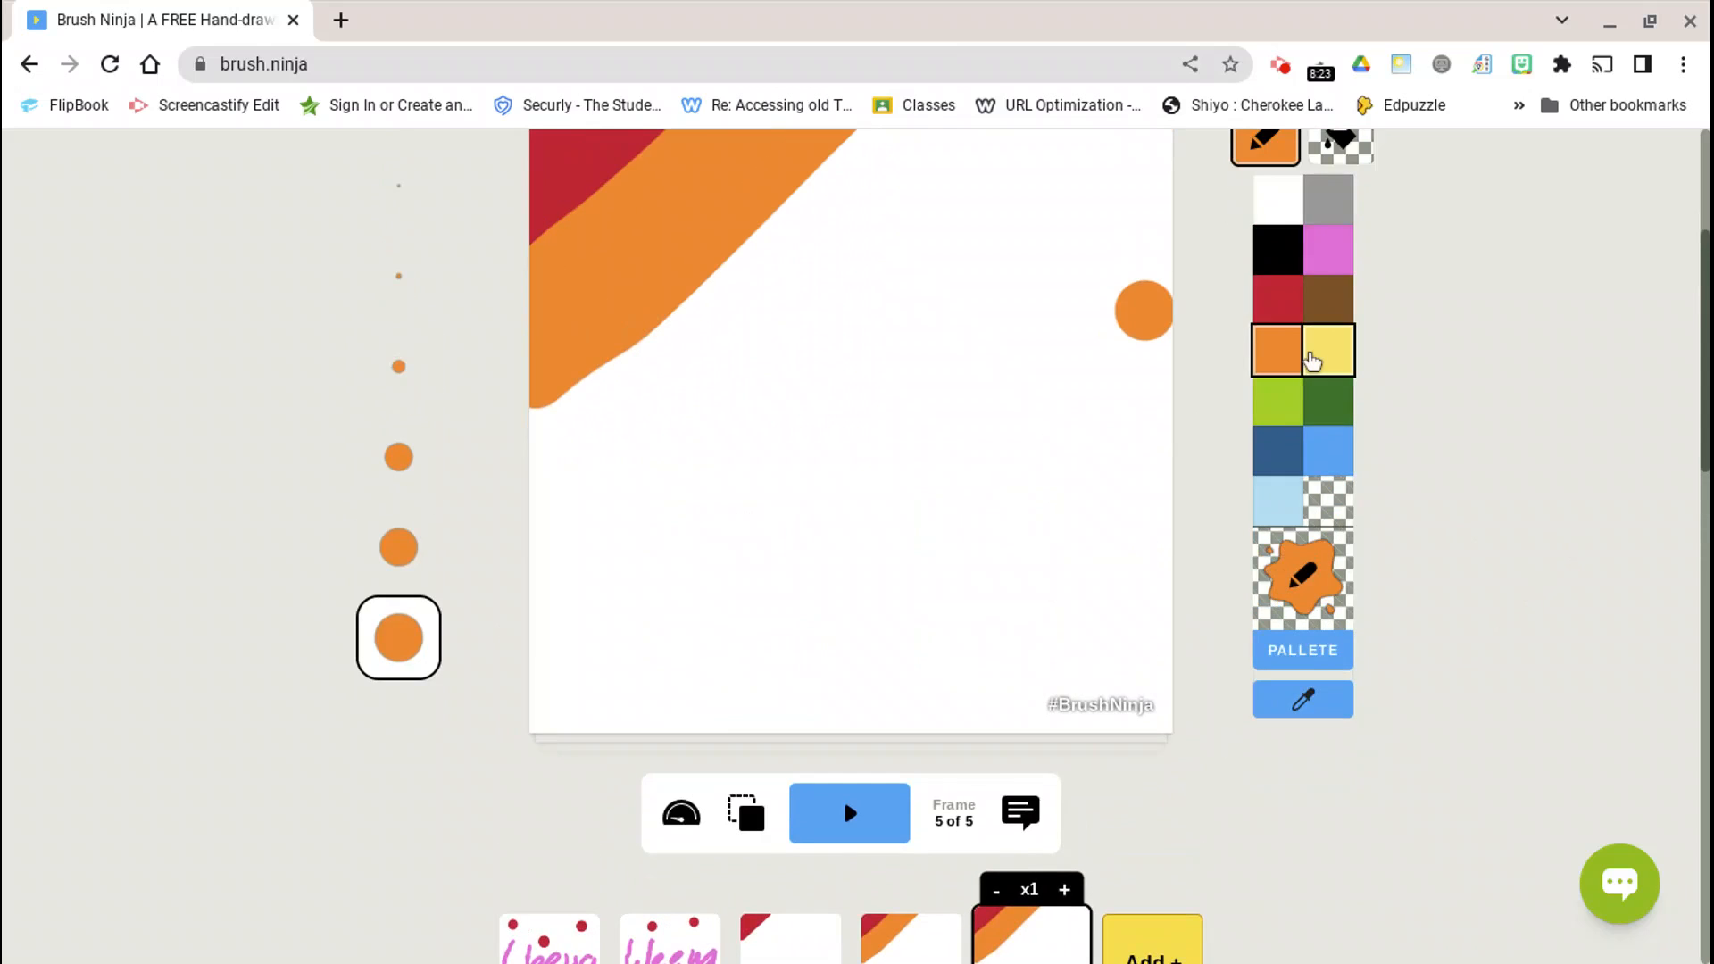
pyautogui.click(1328, 582)
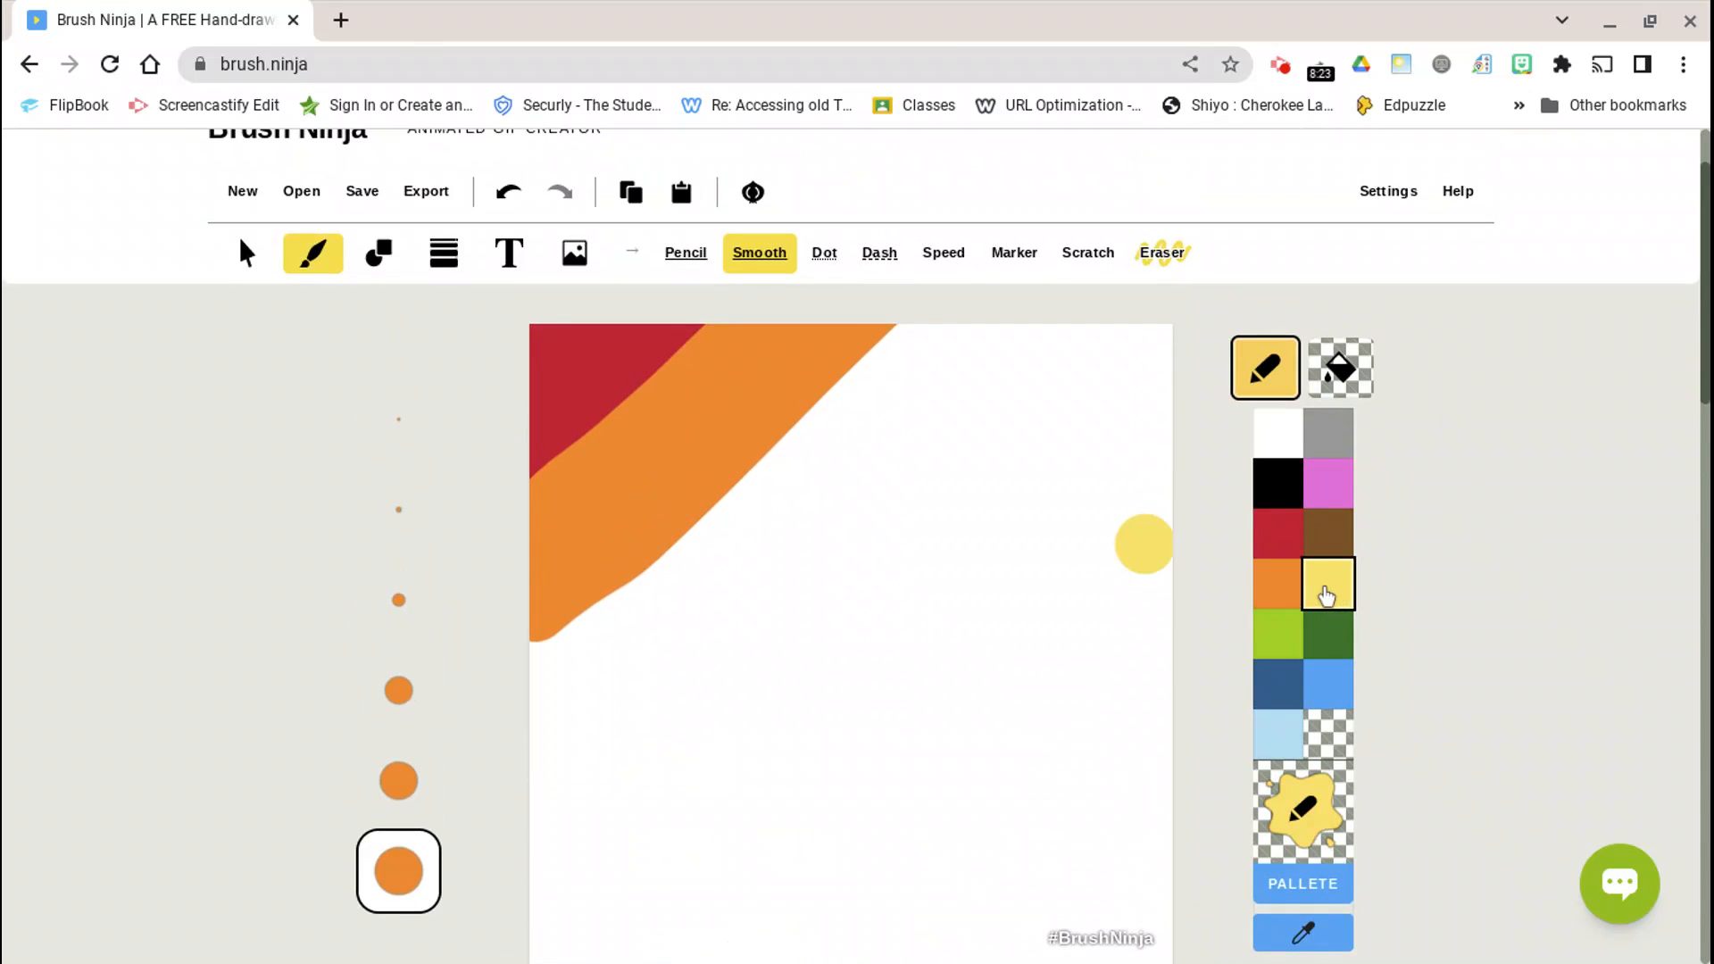
pyautogui.moveTo(538, 663)
pyautogui.mouseDown()
pyautogui.moveTo(818, 398)
pyautogui.moveTo(950, 311)
pyautogui.mouseUp()
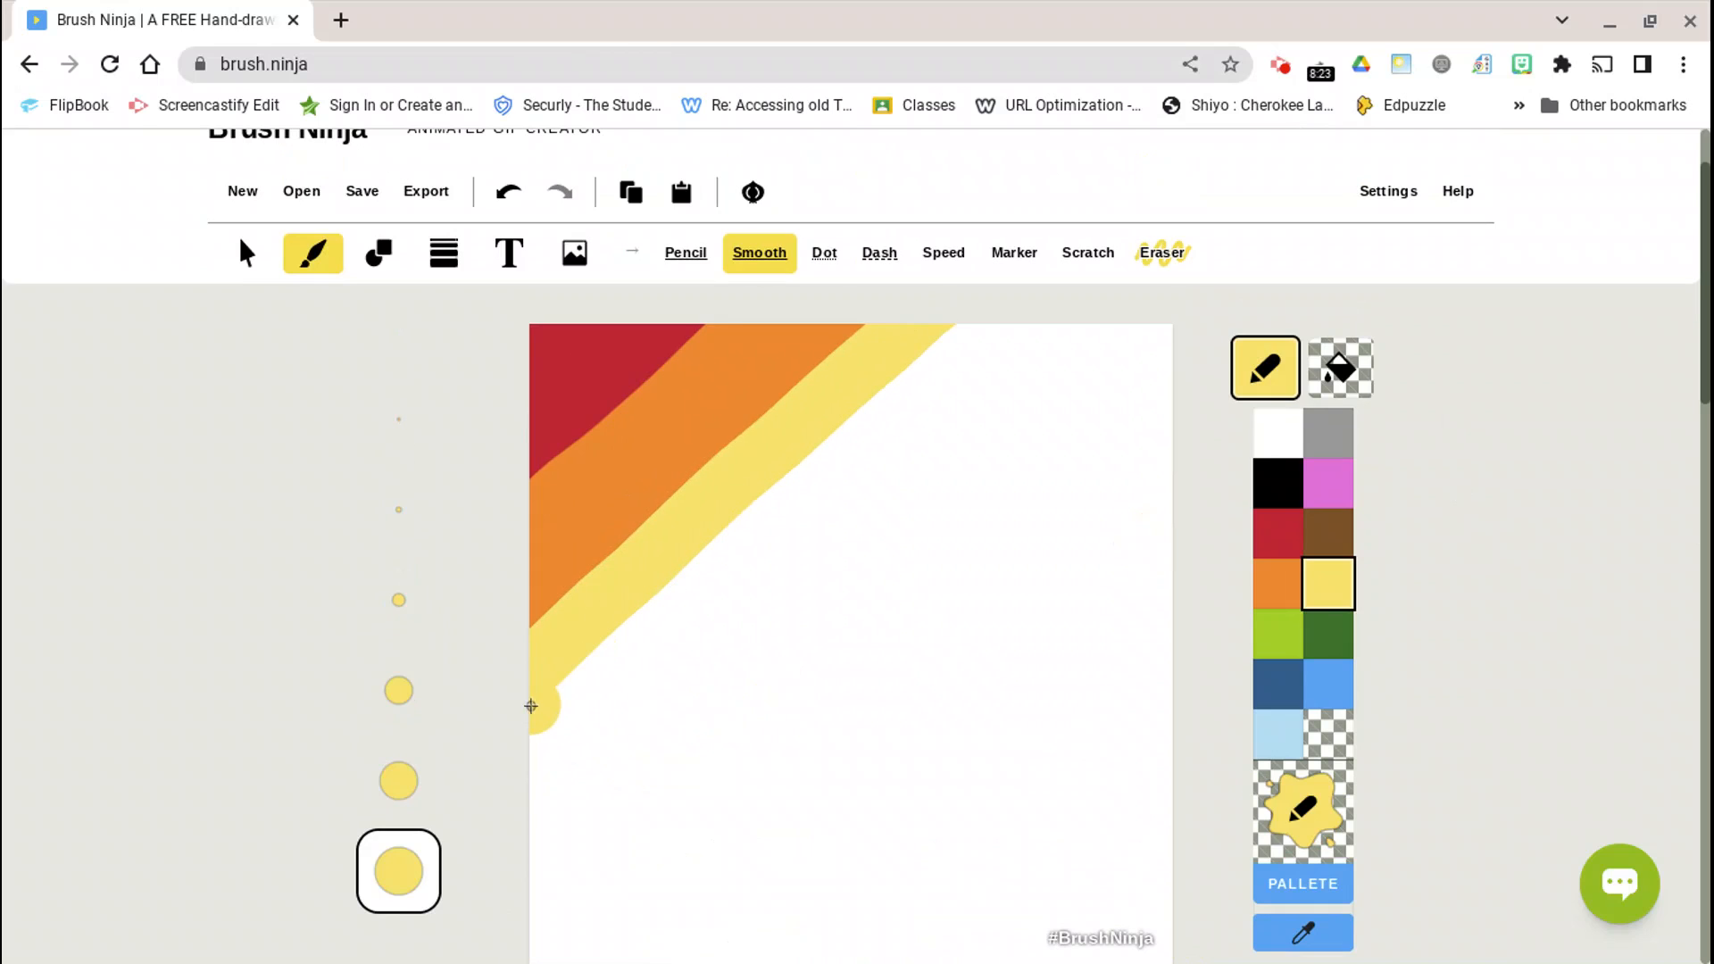
pyautogui.moveTo(547, 725); pyautogui.dragTo(1013, 301)
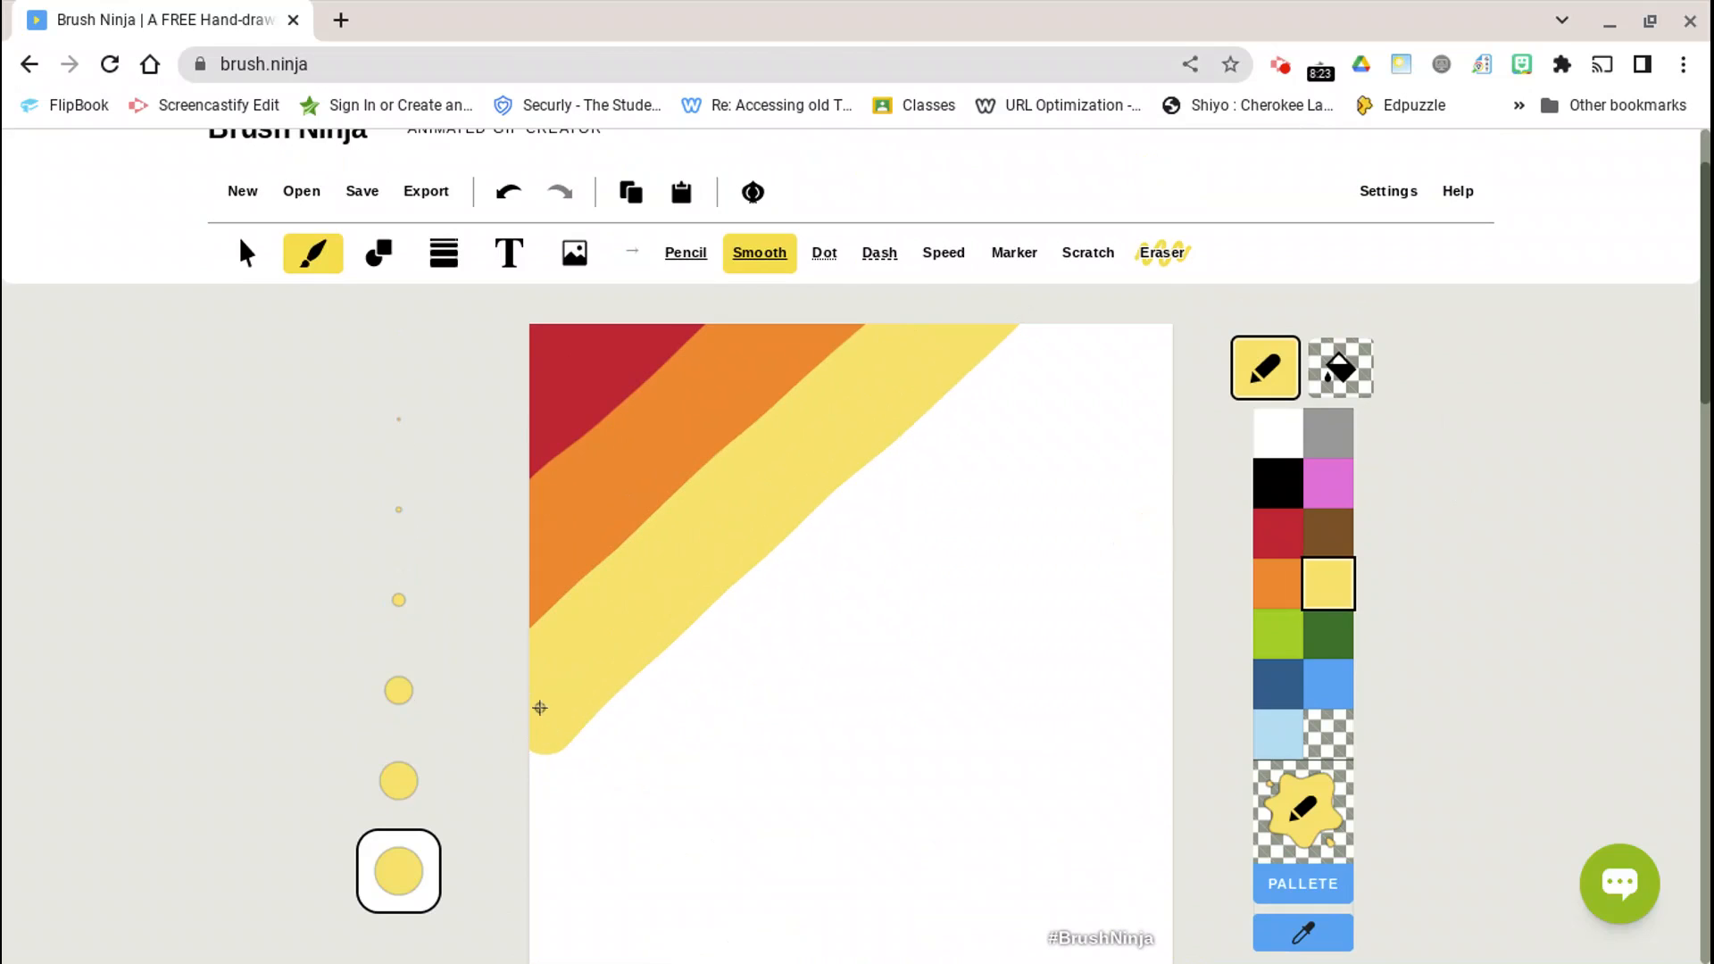
pyautogui.moveTo(535, 770); pyautogui.dragTo(967, 363)
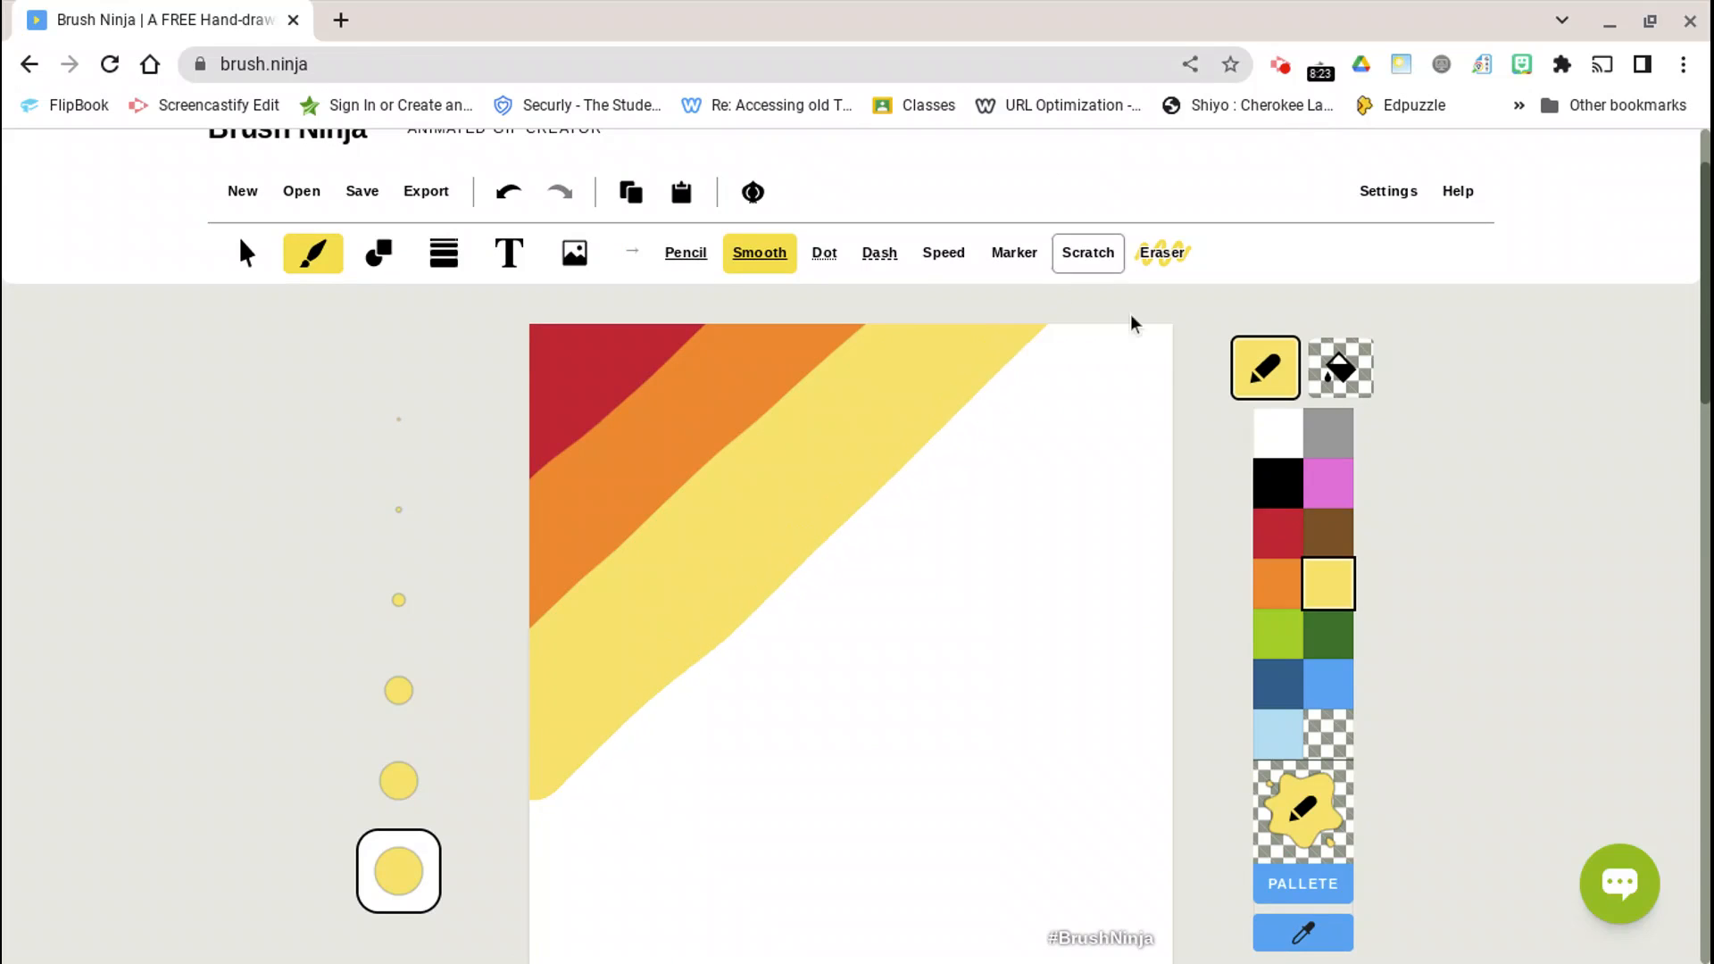
# Duplicate the fifth frame to create a sixth frame with the red, orange and yellow bands.
pyautogui.scroll(-5, 1492, 428)
pyautogui.scroll(-2, 1516, 569)
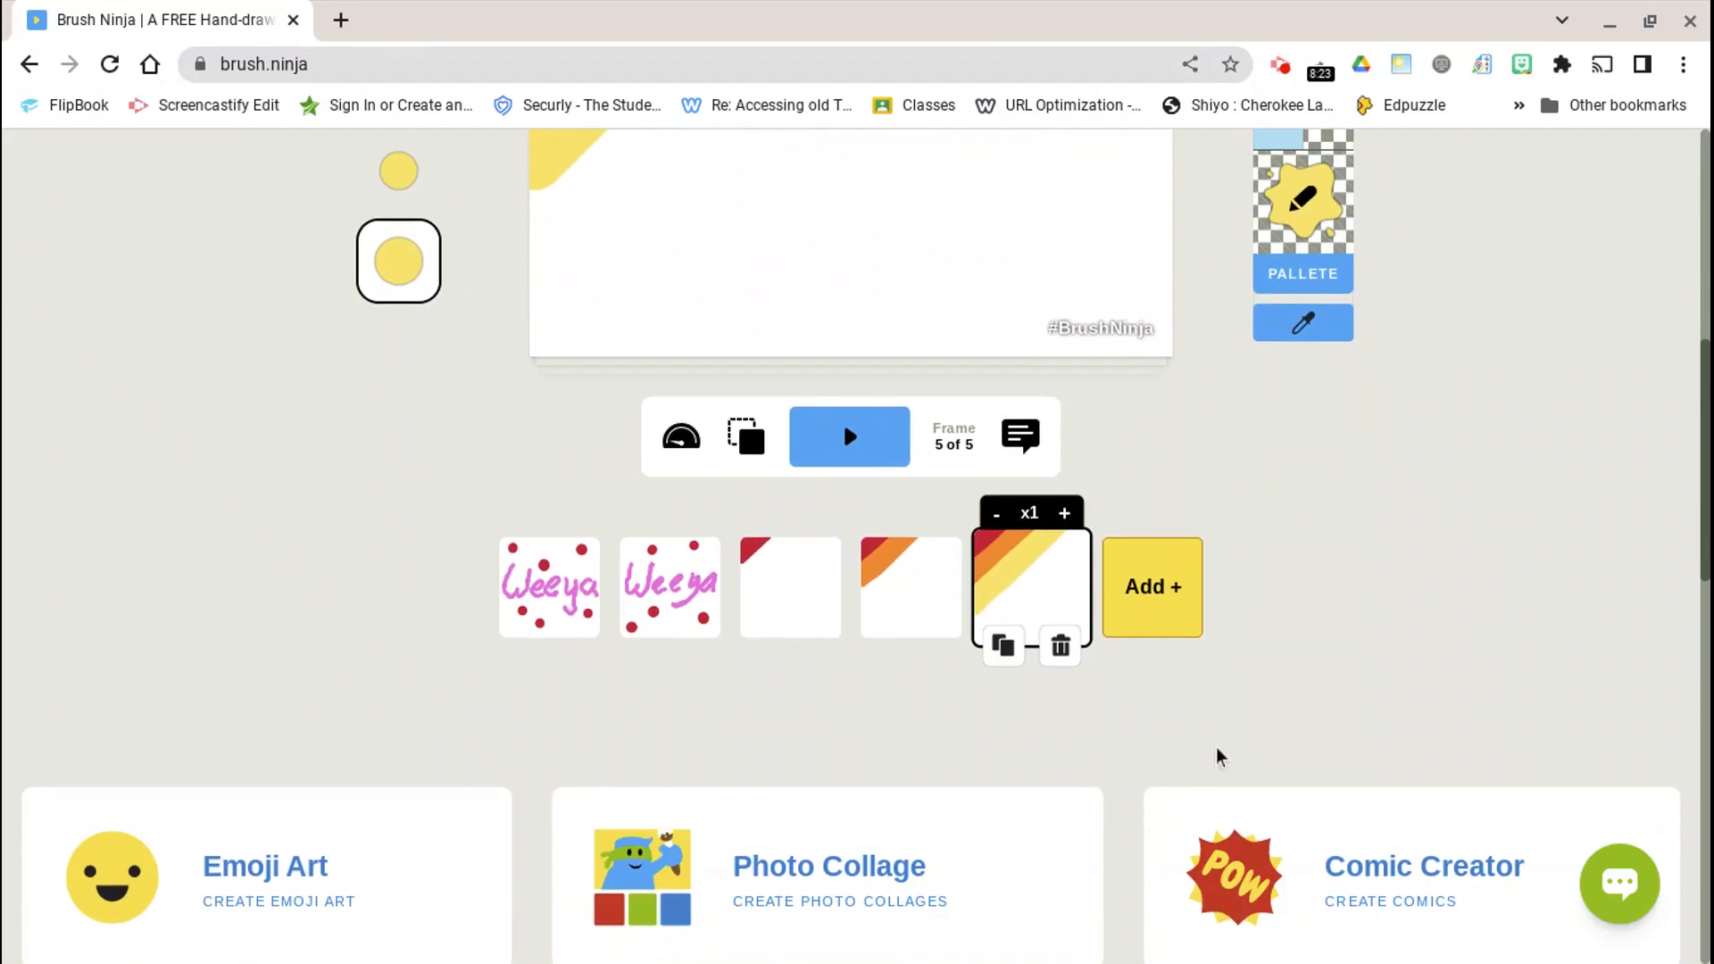
pyautogui.click(1003, 656)
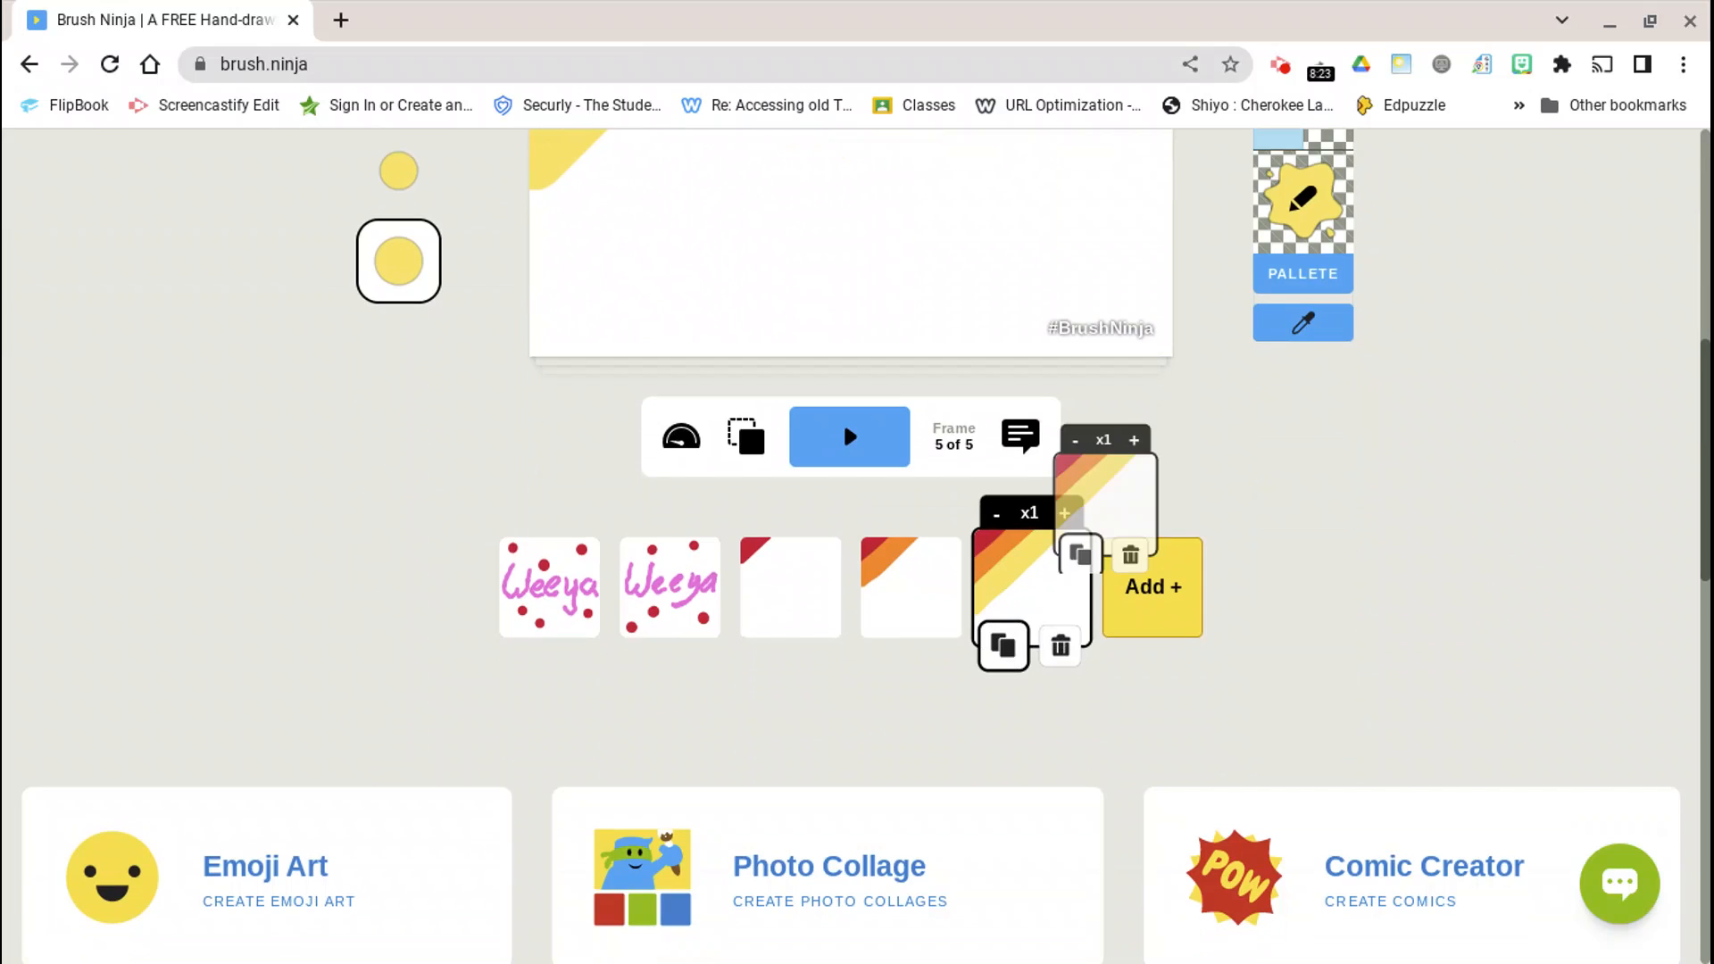
pyautogui.click(1002, 648)
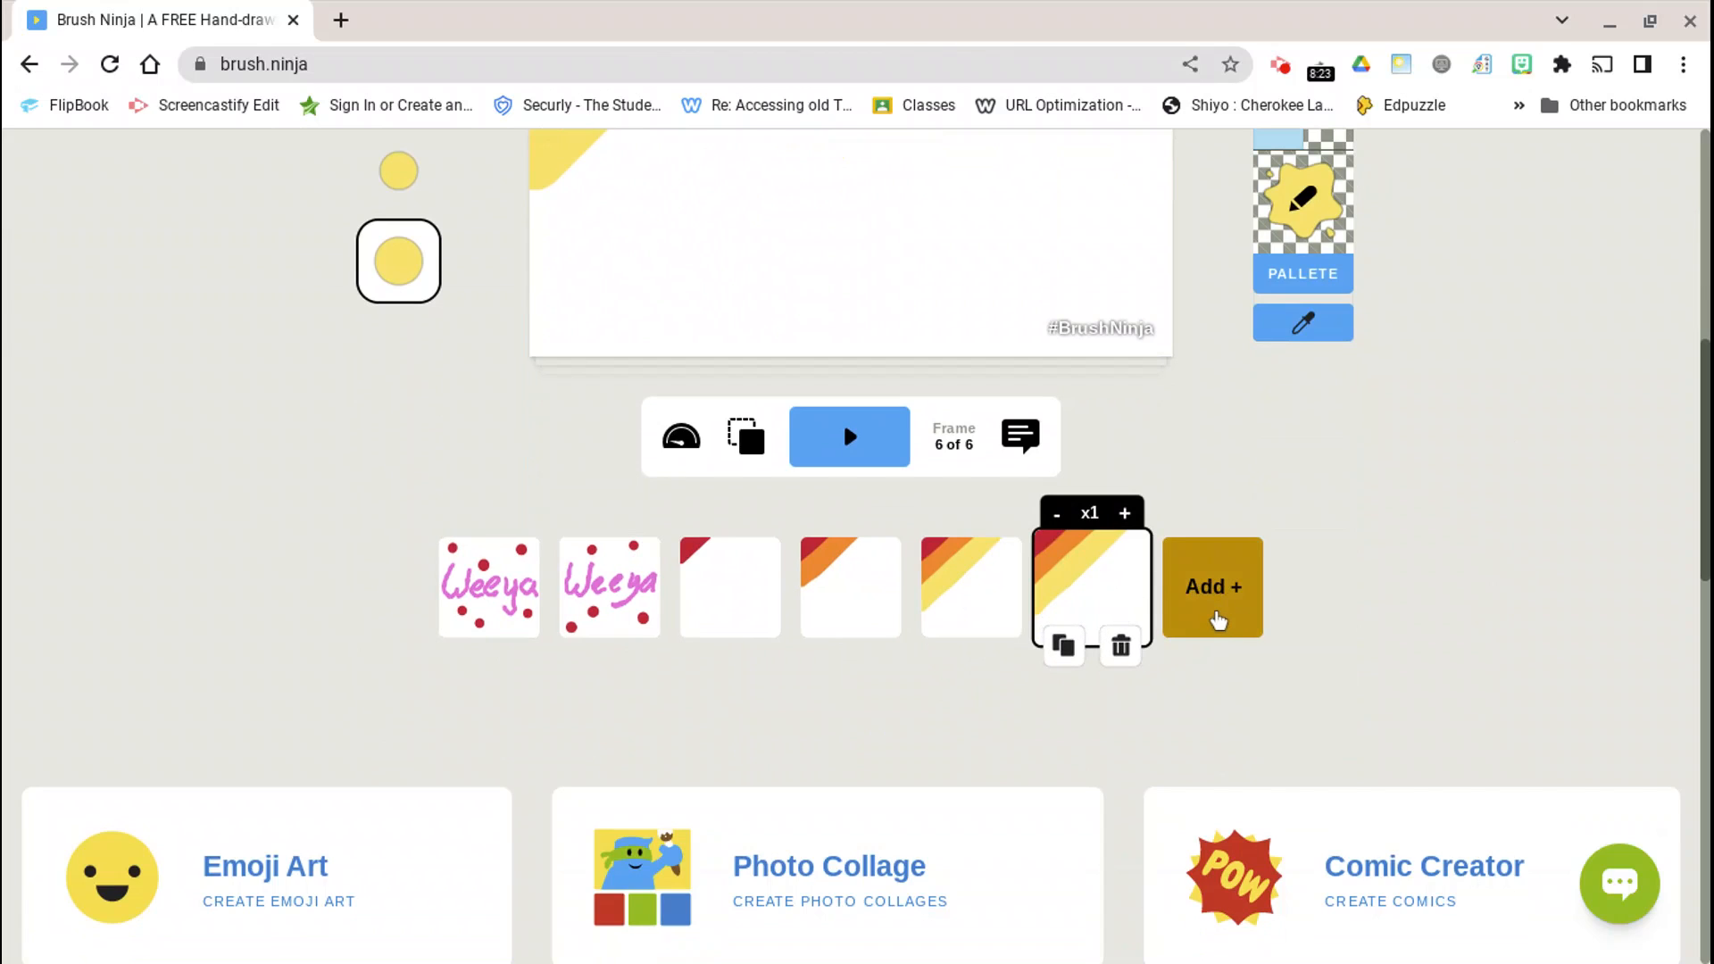
# Paint a wide dark green diagonal band along the yellow band's edge in the sixth frame, filling gaps and evening its outer edge.
pyautogui.scroll(5, 1110, 574)
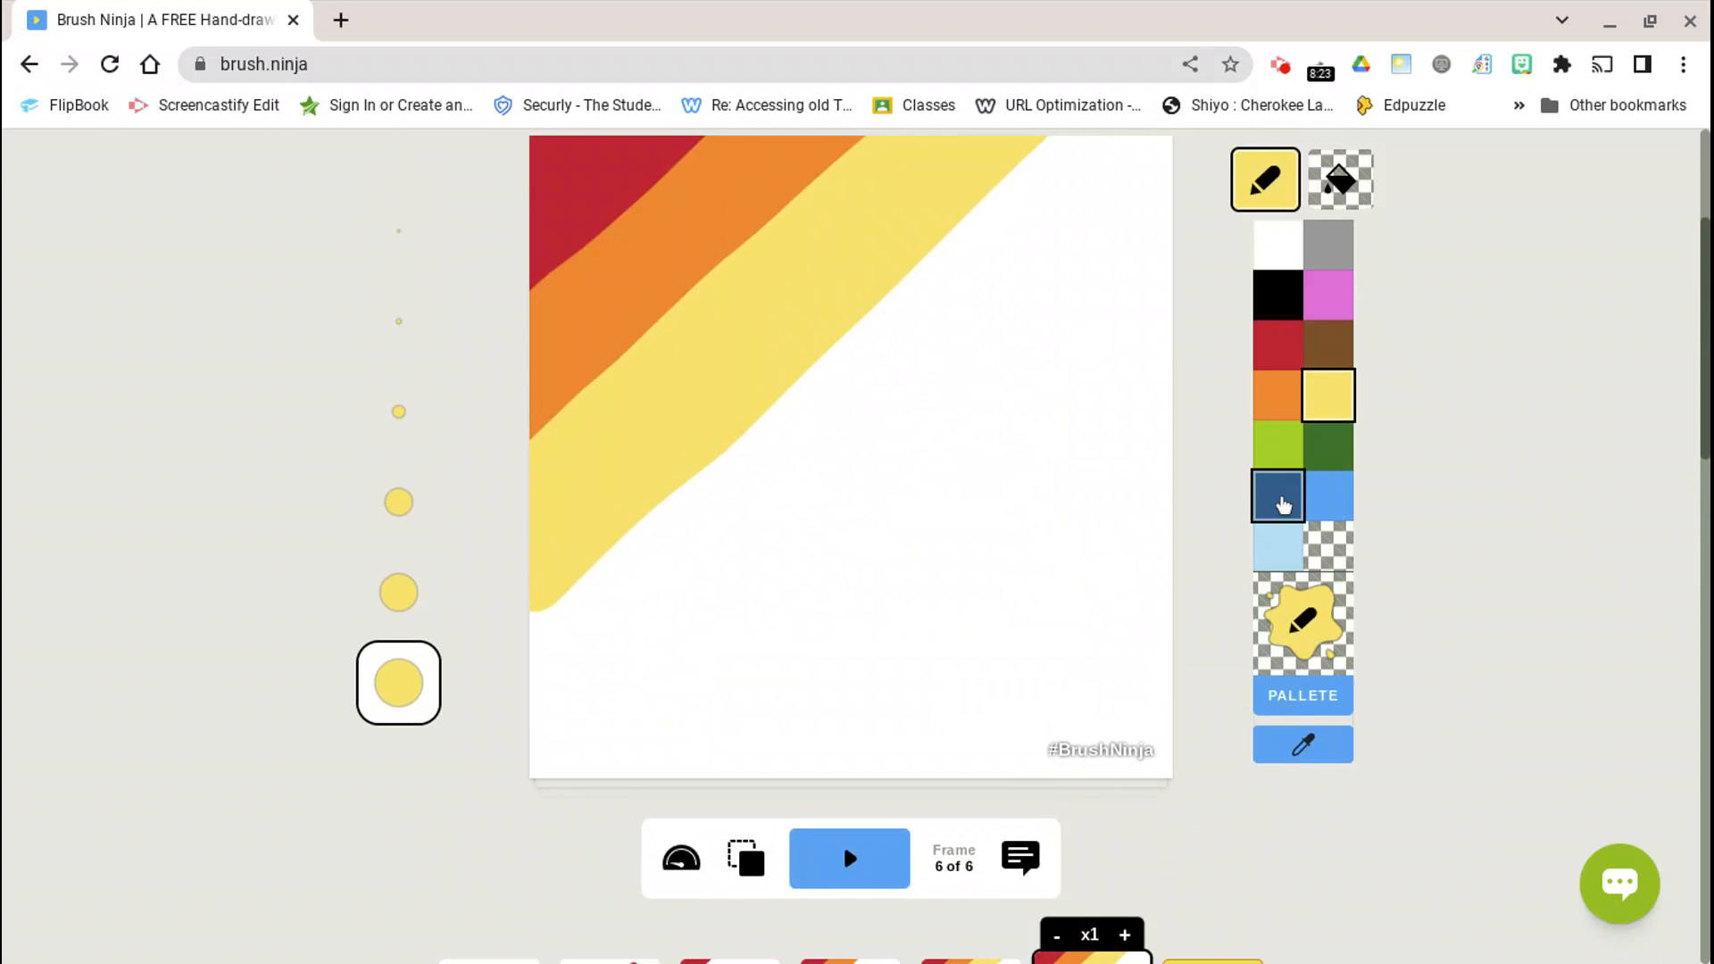
pyautogui.click(1327, 458)
pyautogui.scroll(2, 918, 585)
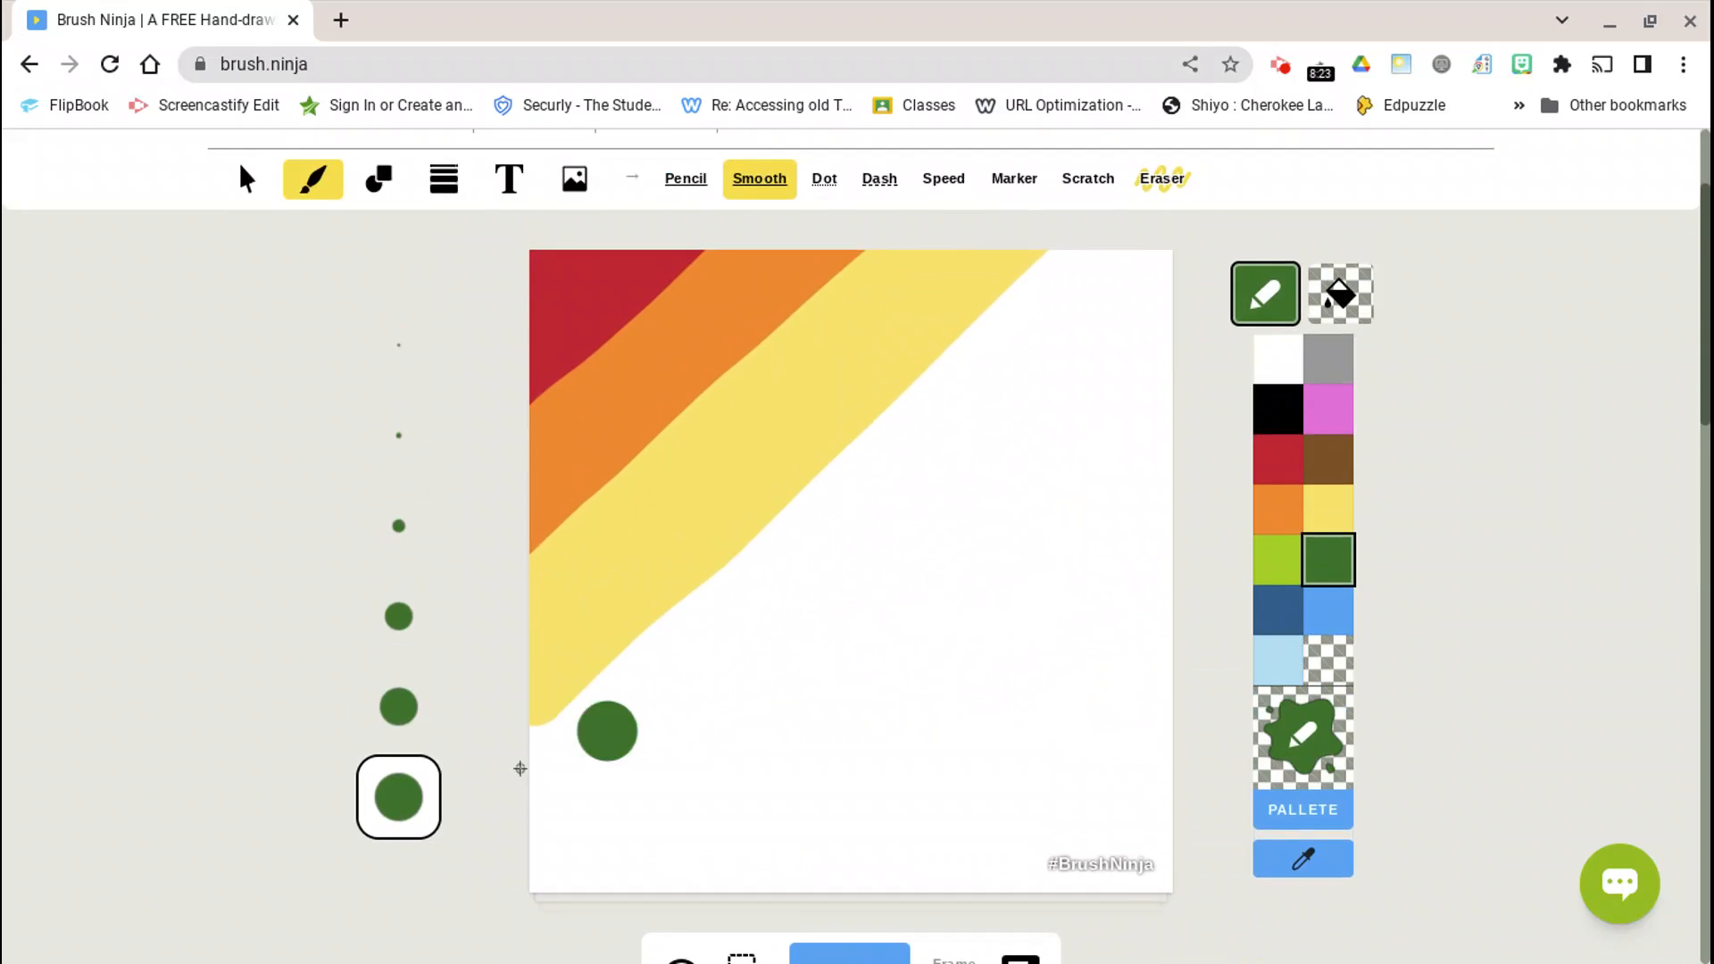
pyautogui.click(536, 750)
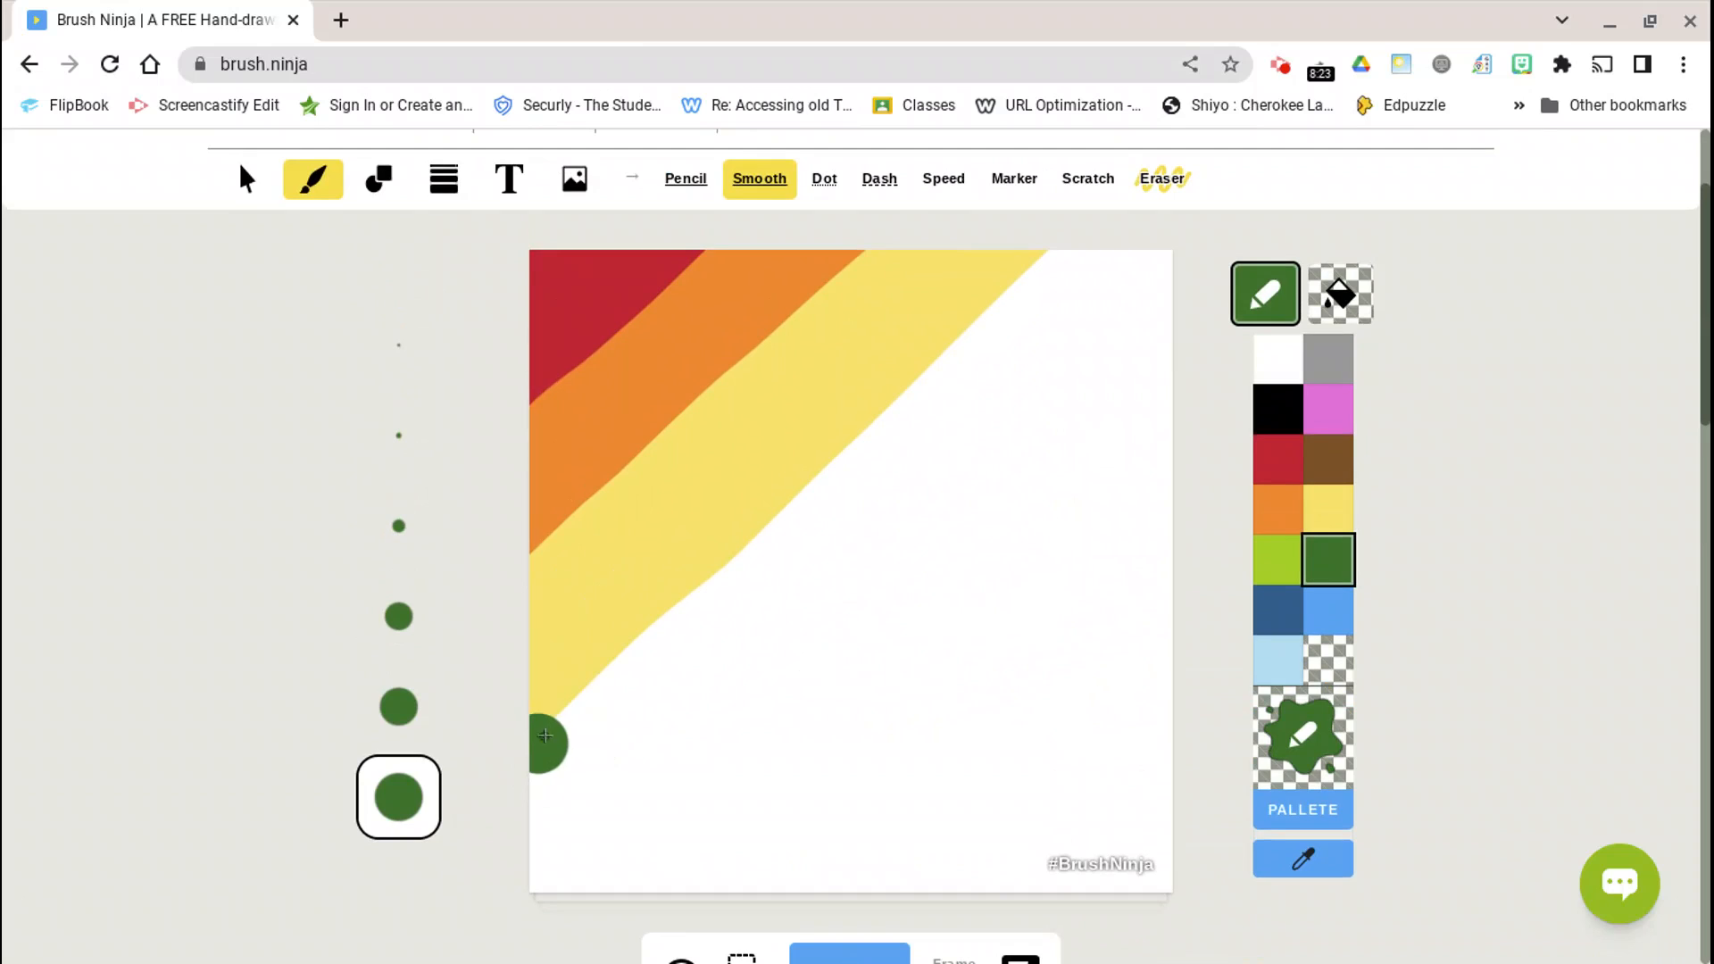
pyautogui.moveTo(543, 740)
pyautogui.mouseDown()
pyautogui.moveTo(1027, 287)
pyautogui.moveTo(1096, 261)
pyautogui.mouseUp()
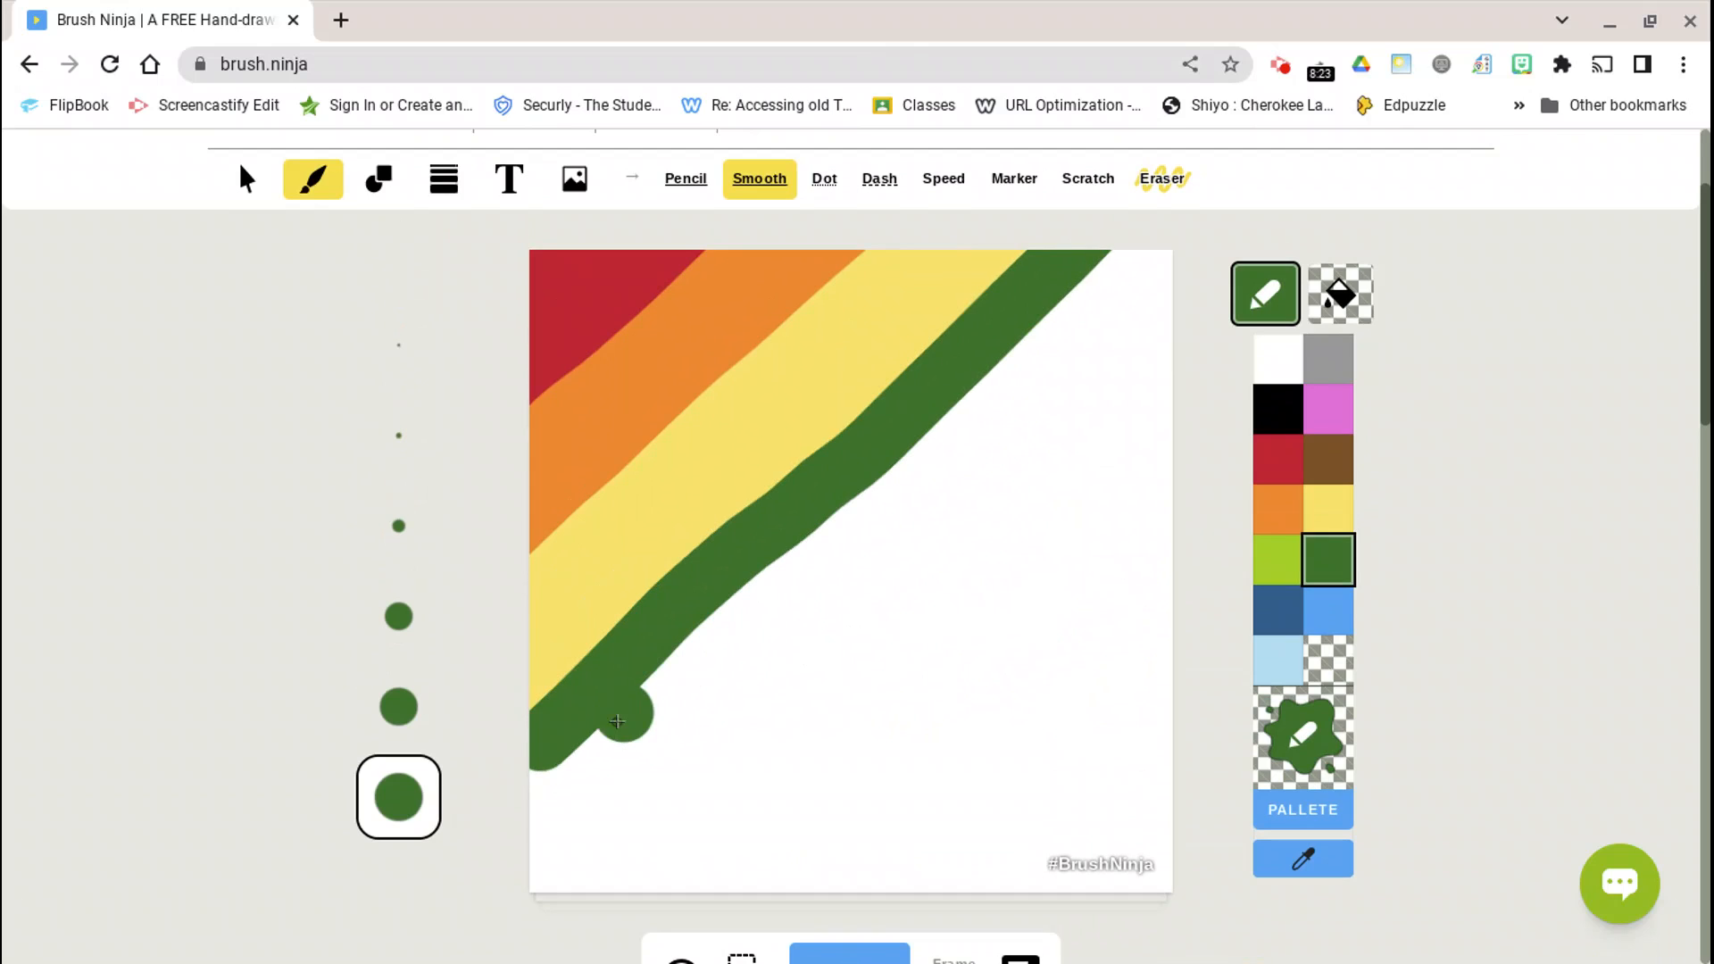
pyautogui.moveTo(539, 802)
pyautogui.mouseDown()
pyautogui.moveTo(706, 667)
pyautogui.moveTo(1107, 271)
pyautogui.mouseUp()
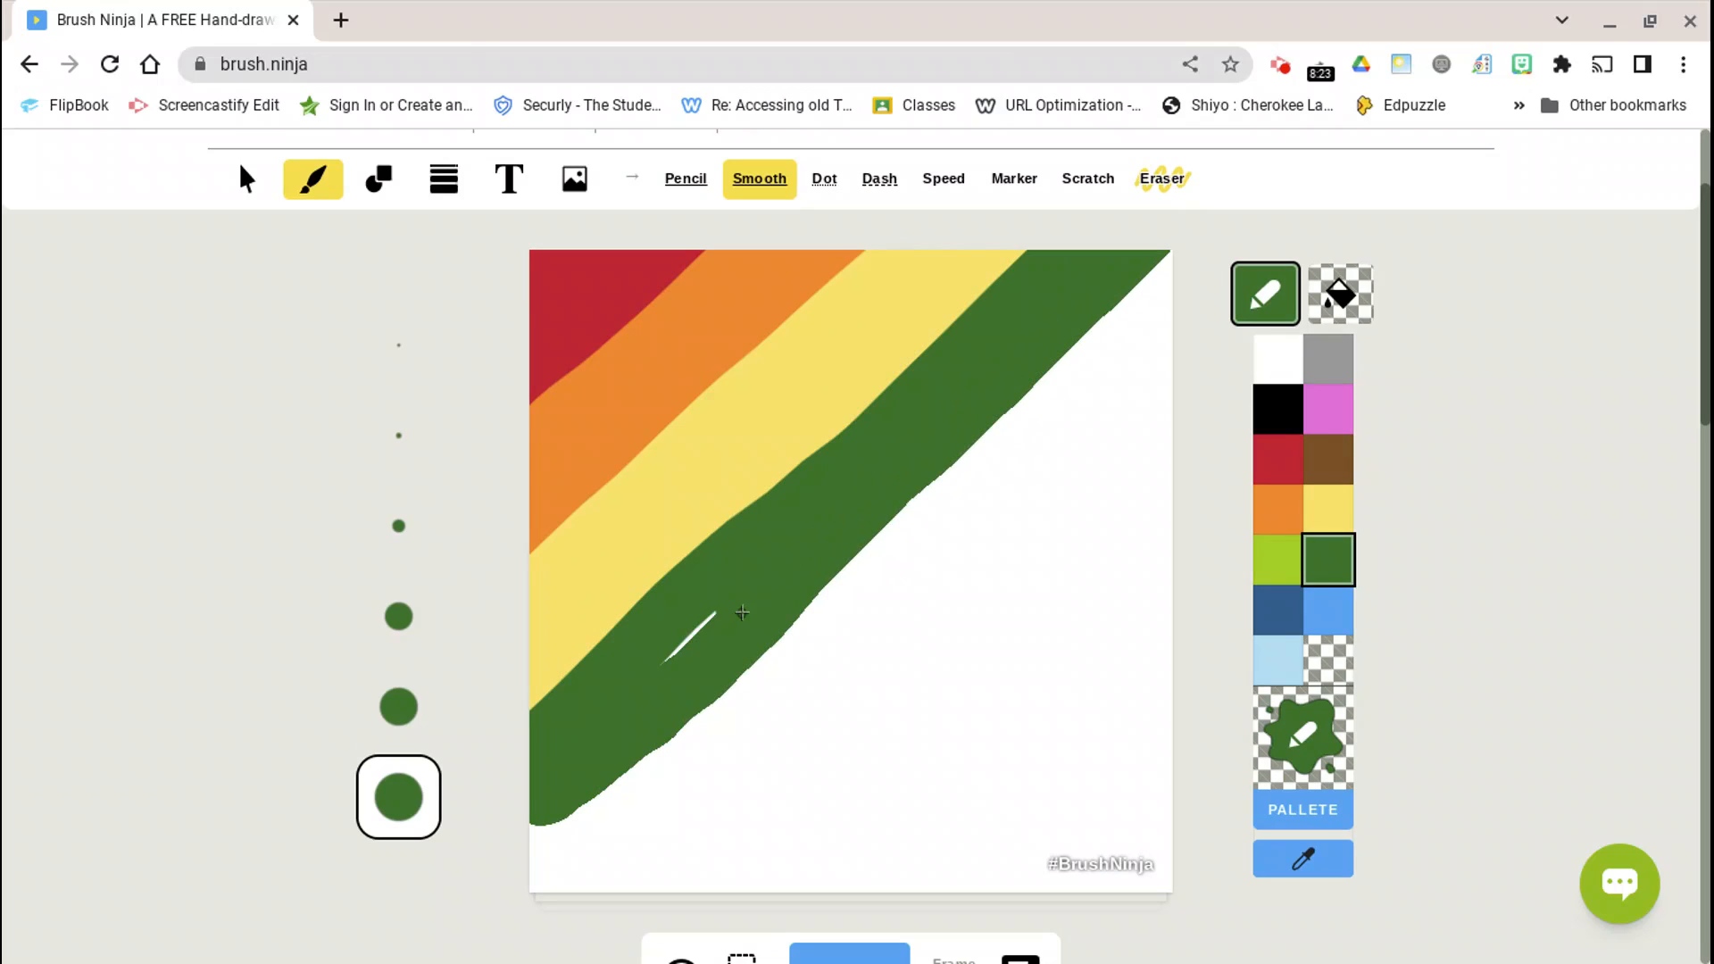
pyautogui.moveTo(579, 751); pyautogui.dragTo(527, 800)
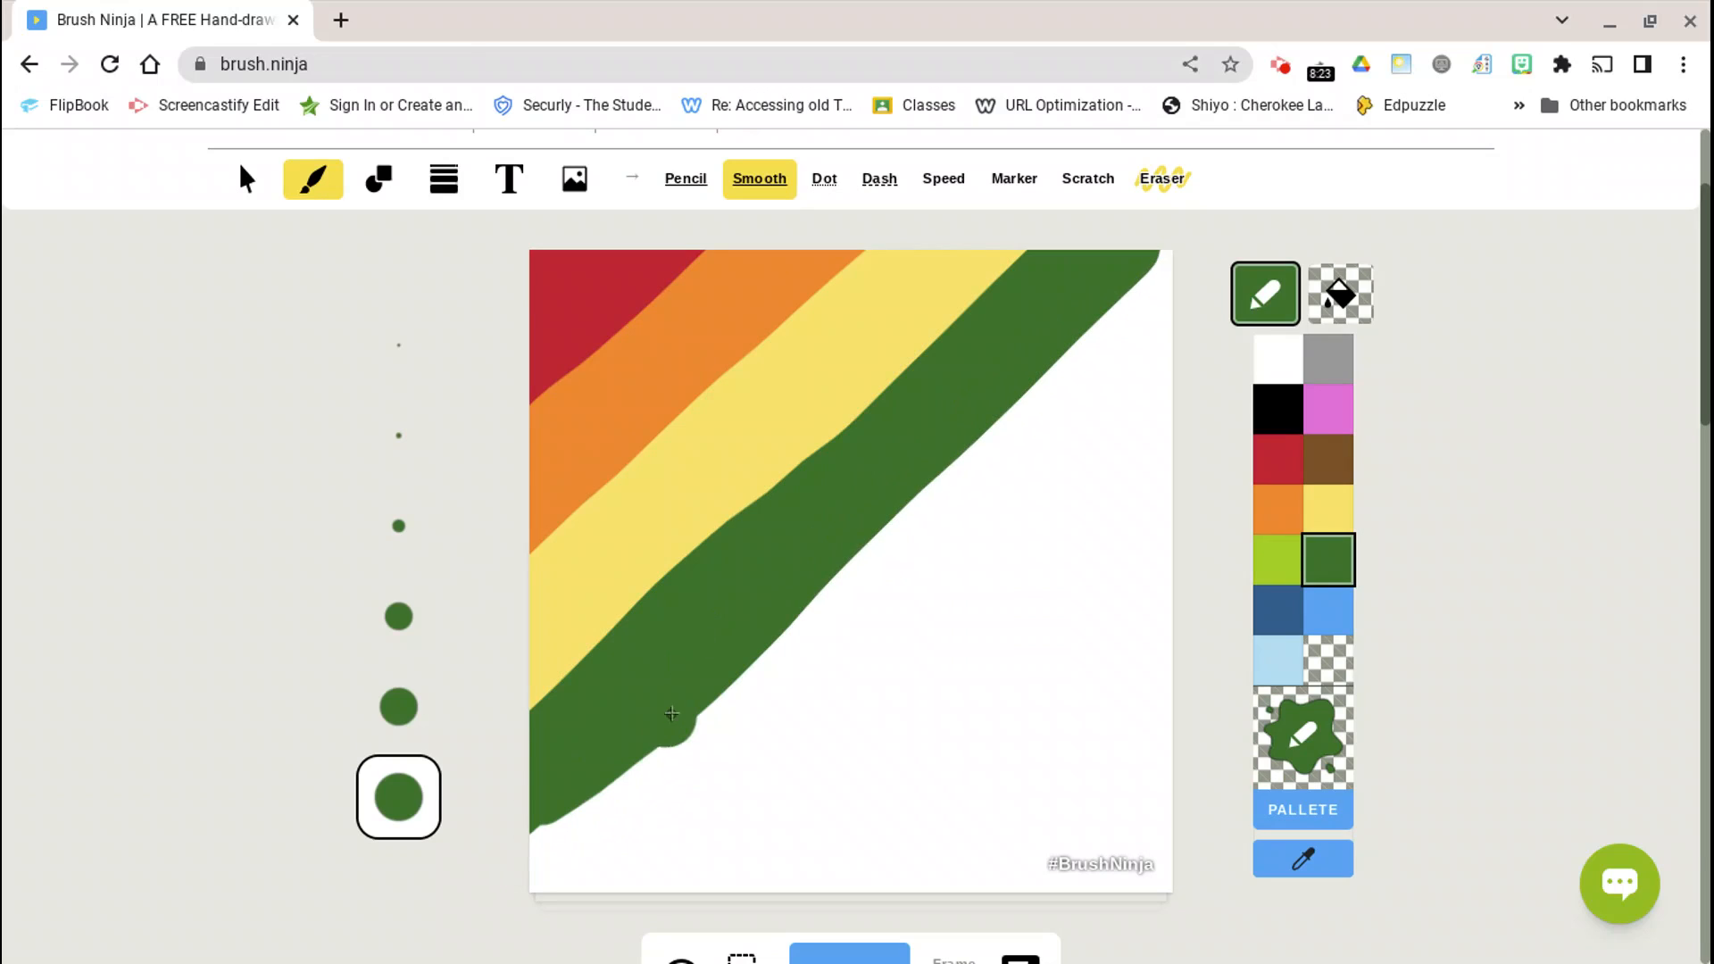
pyautogui.moveTo(541, 815); pyautogui.dragTo(622, 750)
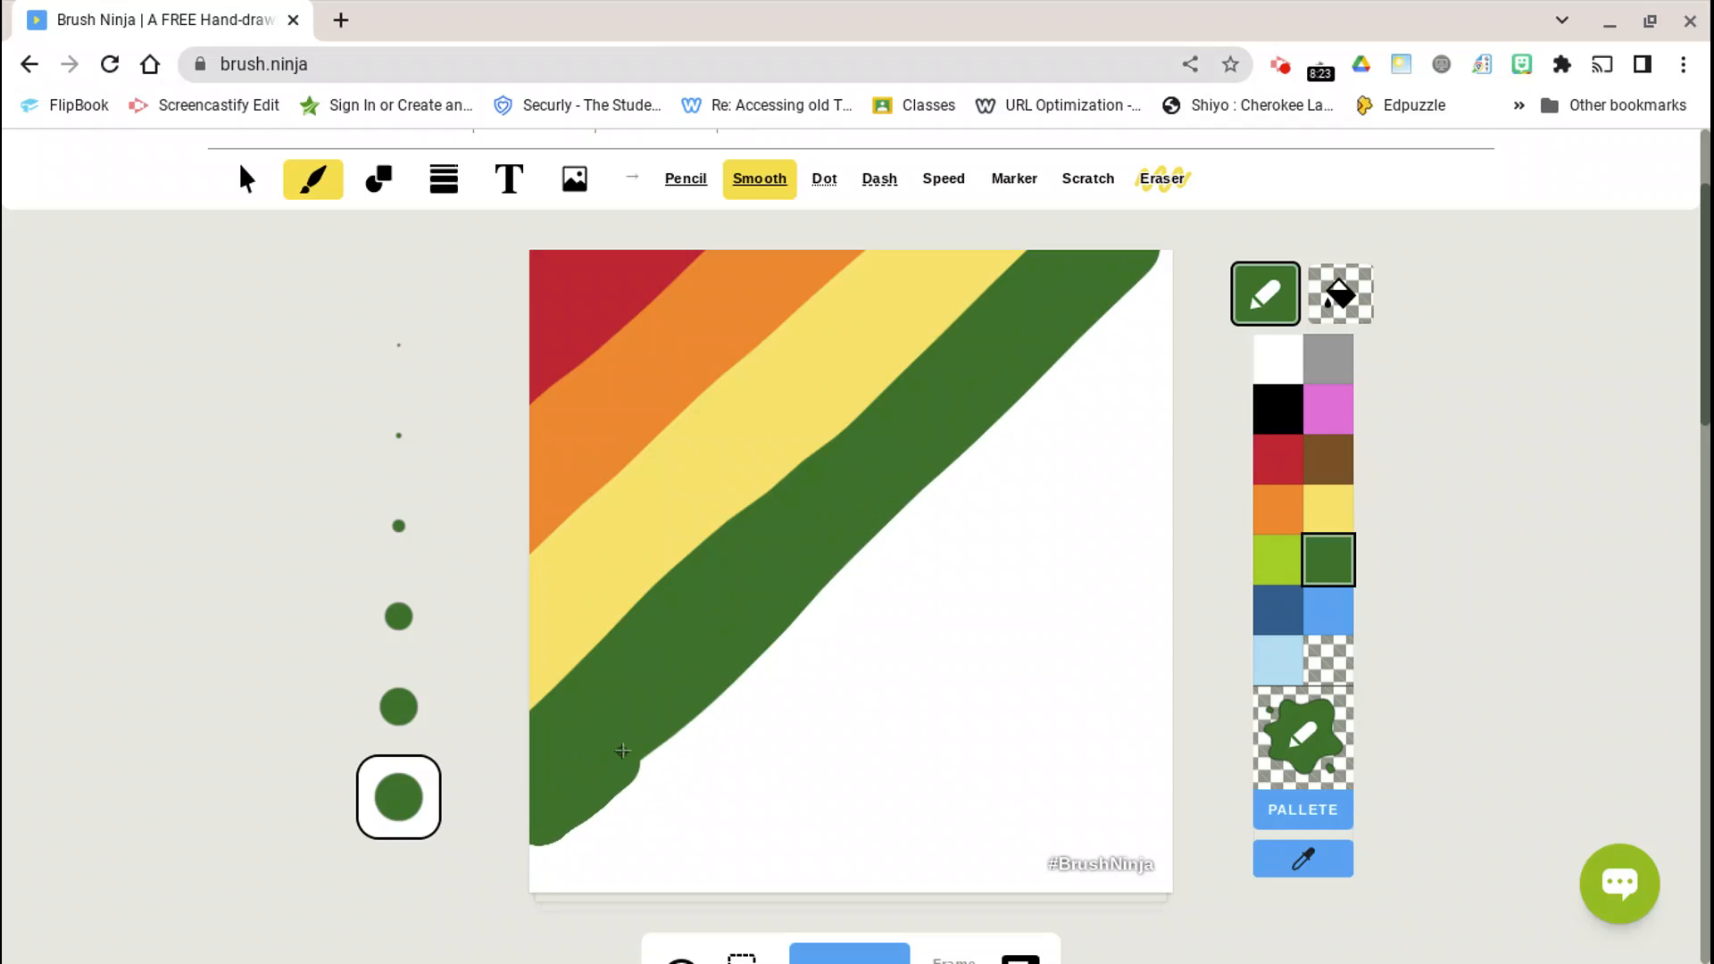
pyautogui.moveTo(1015, 368); pyautogui.dragTo(1155, 257)
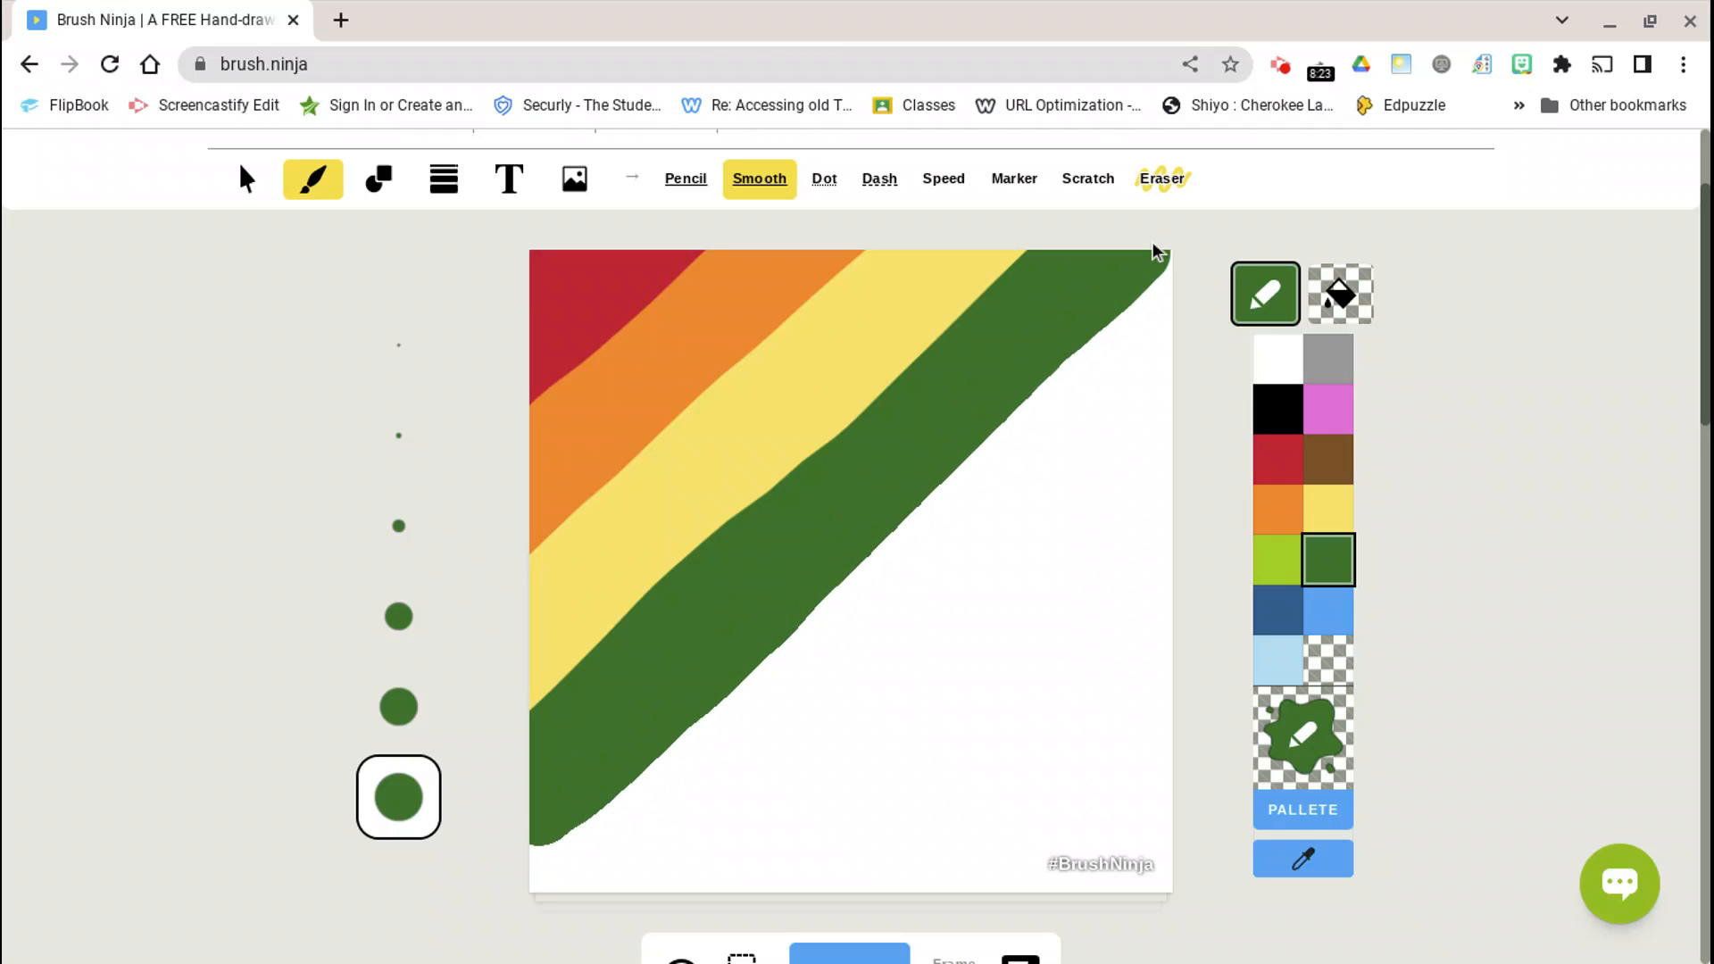
# Duplicate the sixth frame and paint a wide dark blue diagonal band along the green band's edge in the seventh frame.
pyautogui.scroll(-4, 1491, 696)
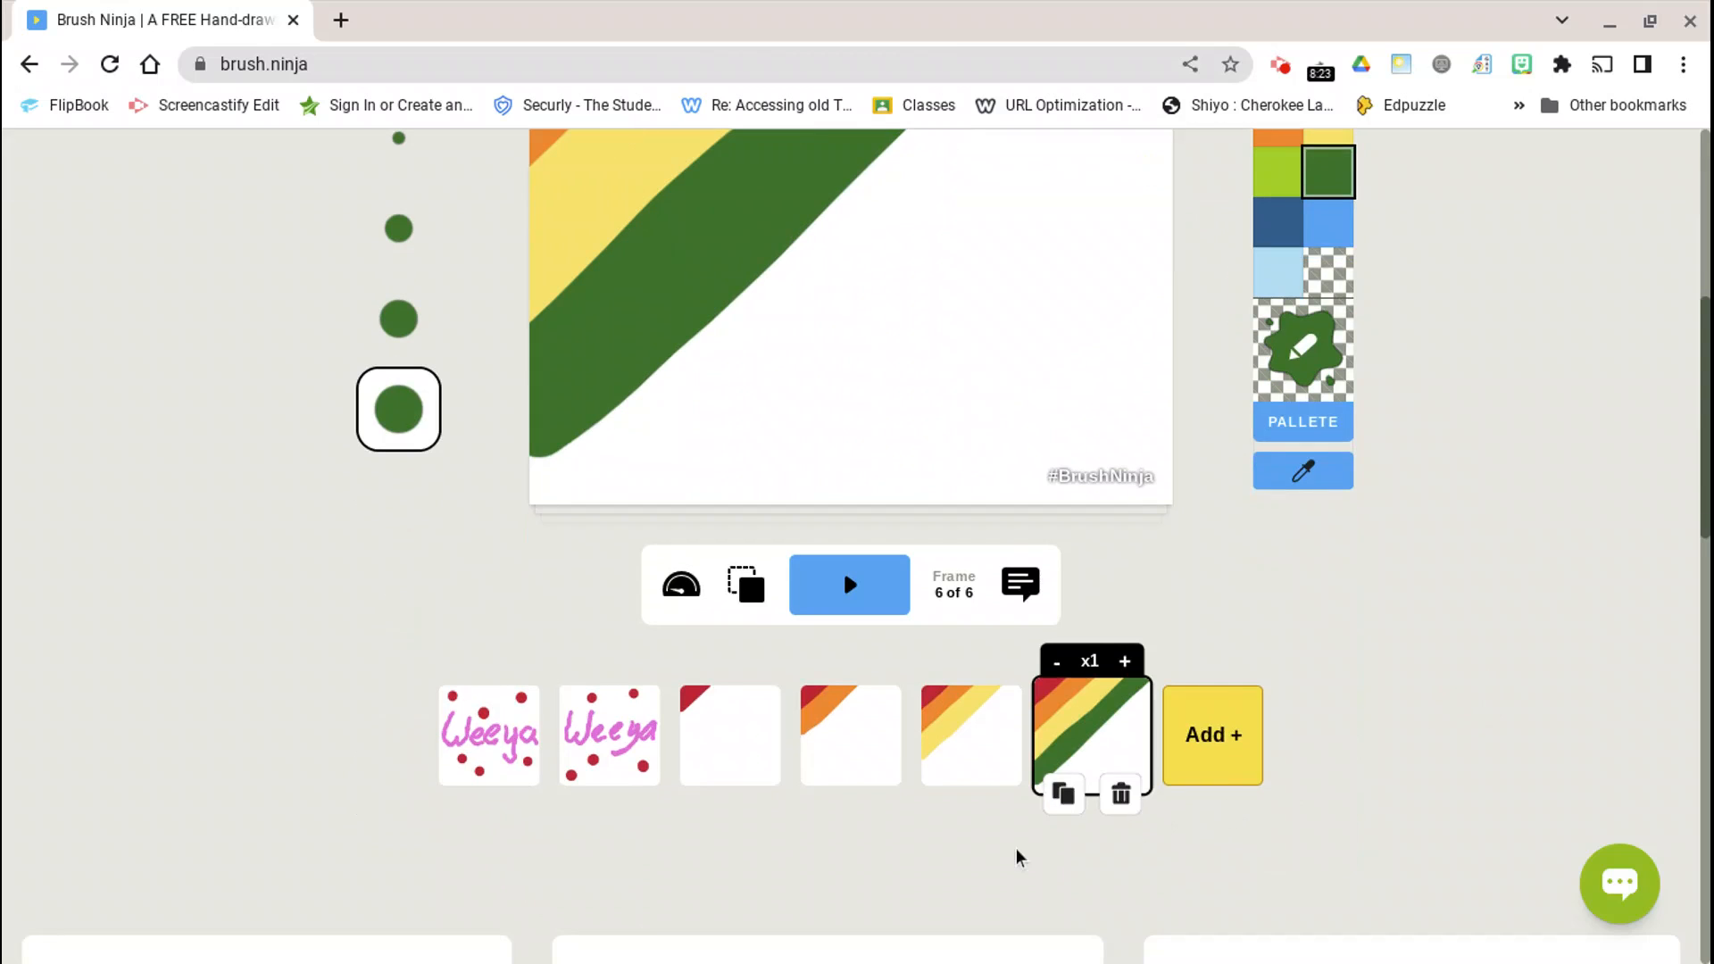
pyautogui.click(1061, 794)
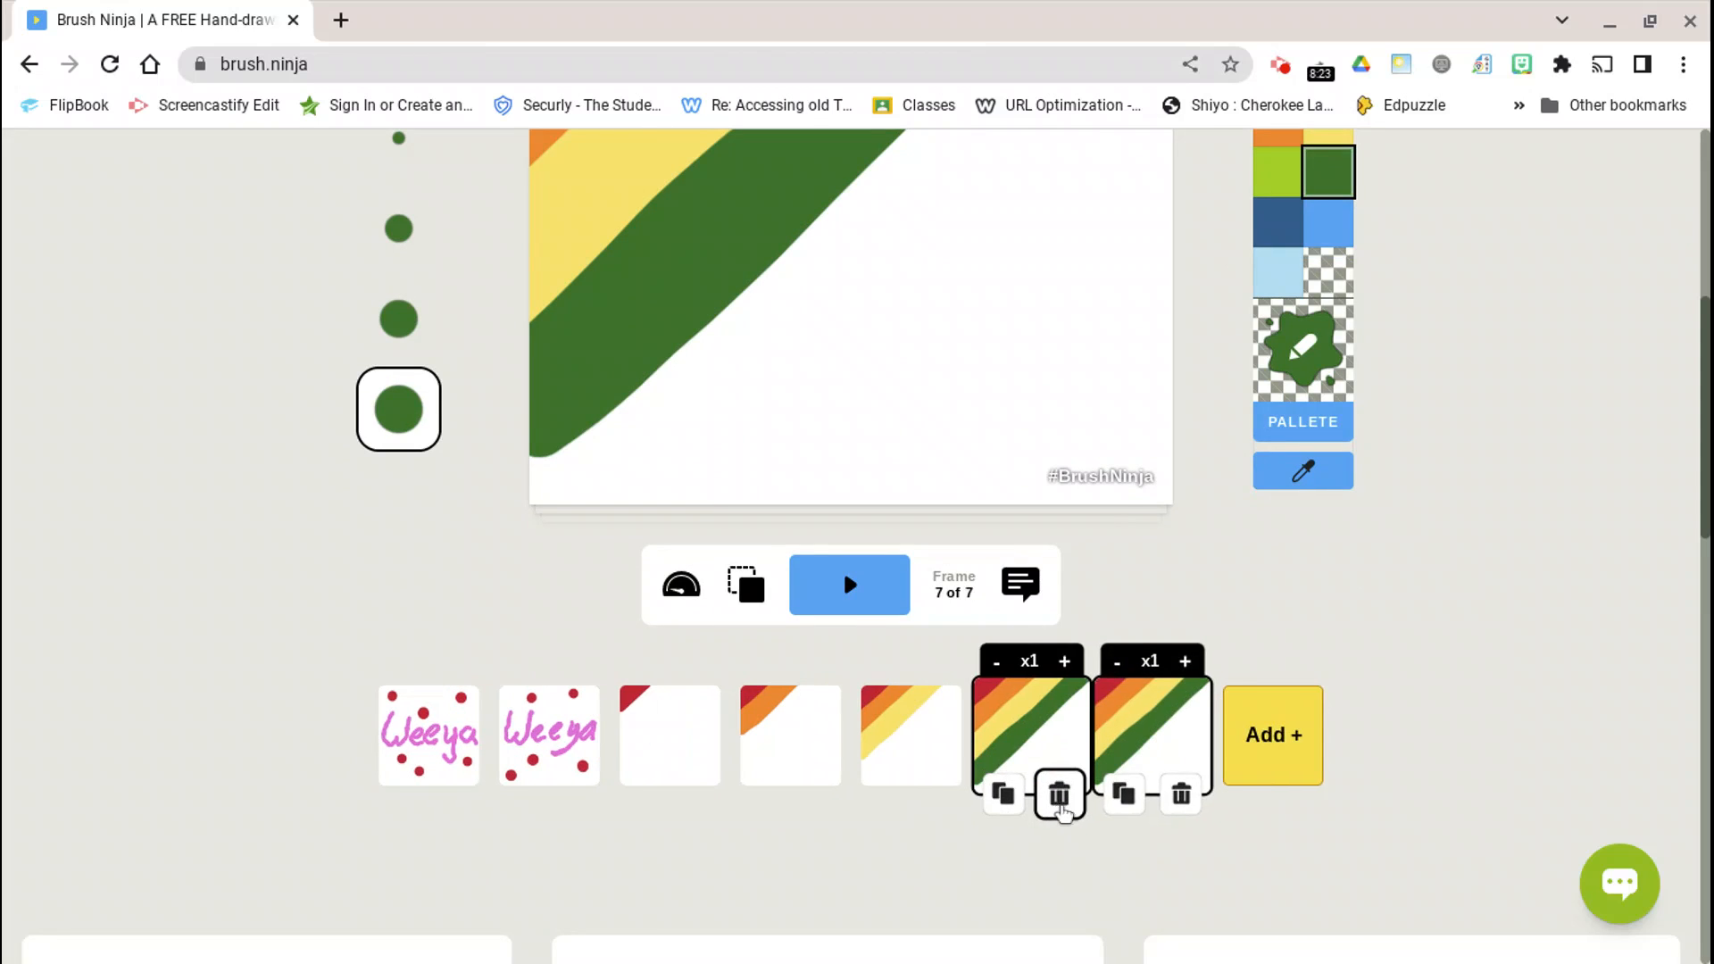
pyautogui.scroll(1, 1085, 549)
pyautogui.scroll(3, 1084, 549)
pyautogui.click(1278, 543)
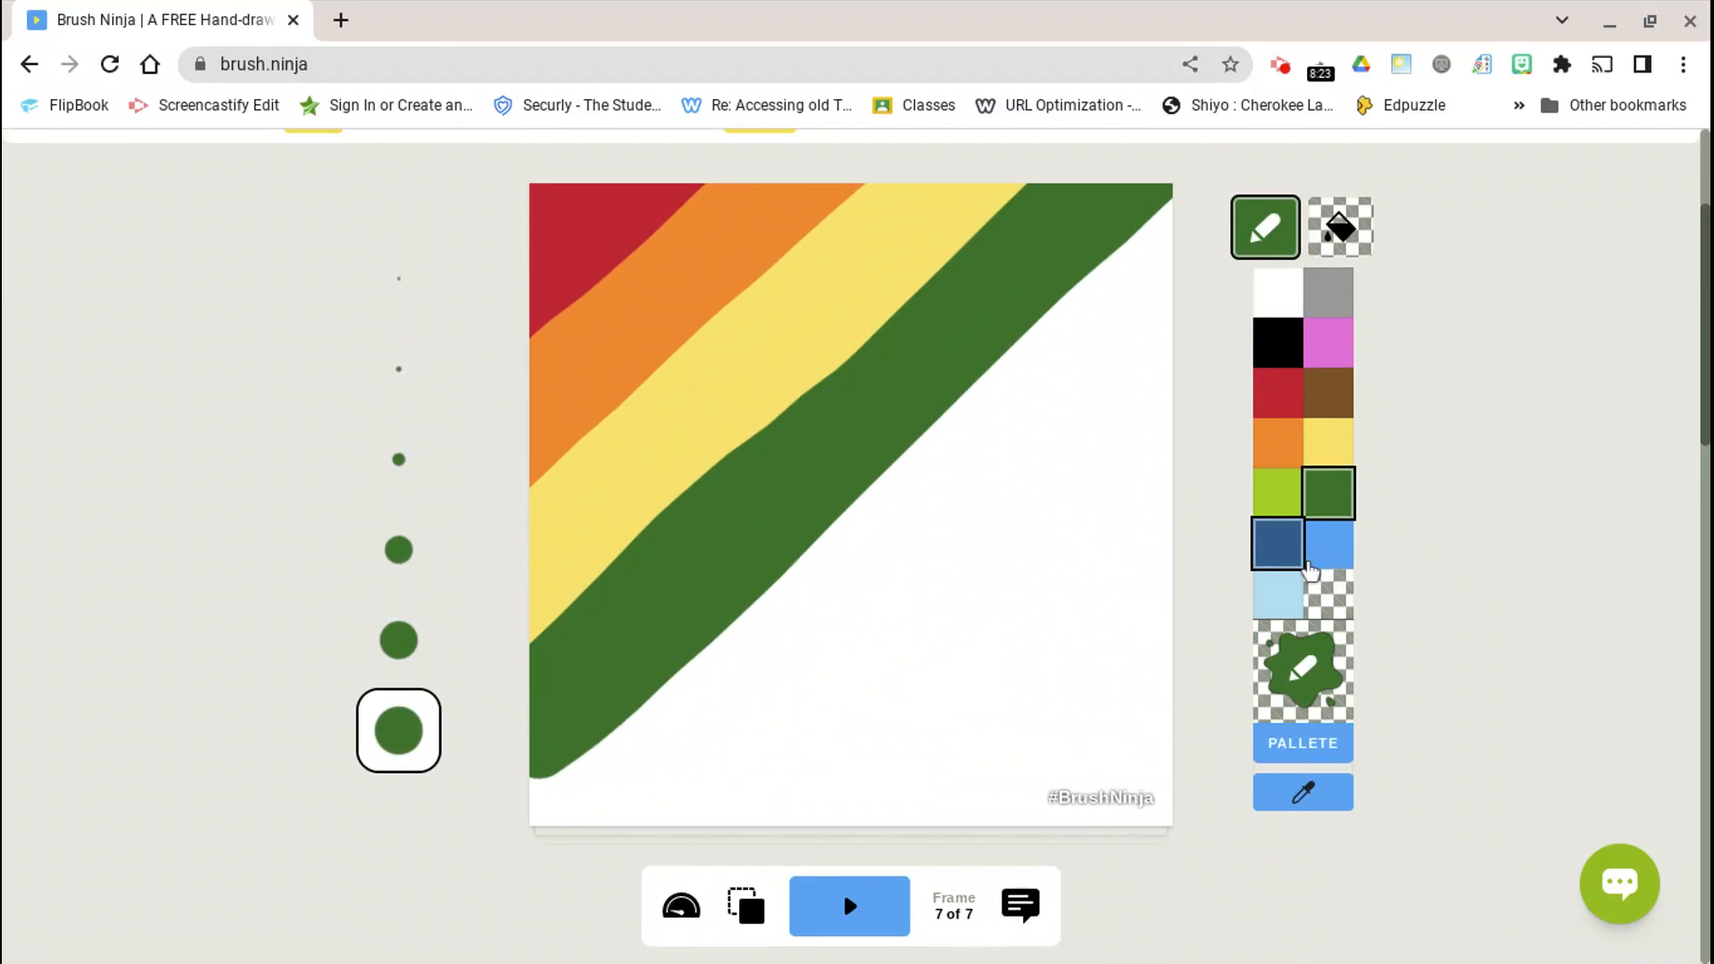
pyautogui.scroll(1, 1027, 759)
pyautogui.scroll(2, 946, 803)
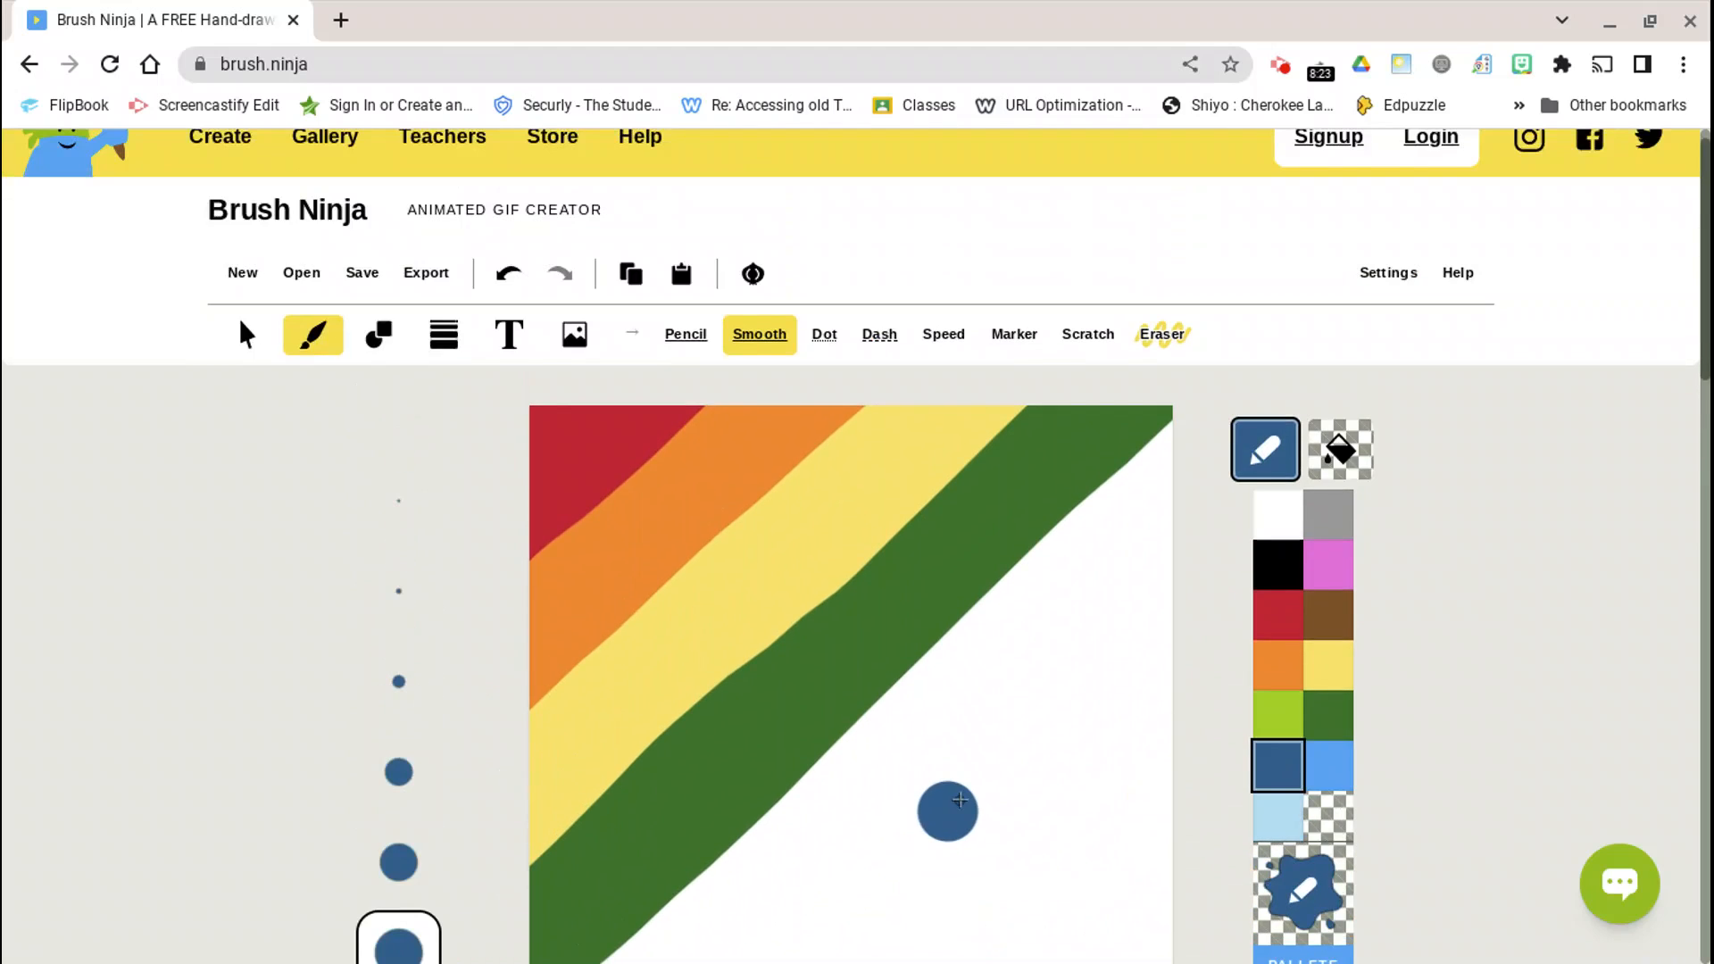
pyautogui.scroll(-2, 960, 796)
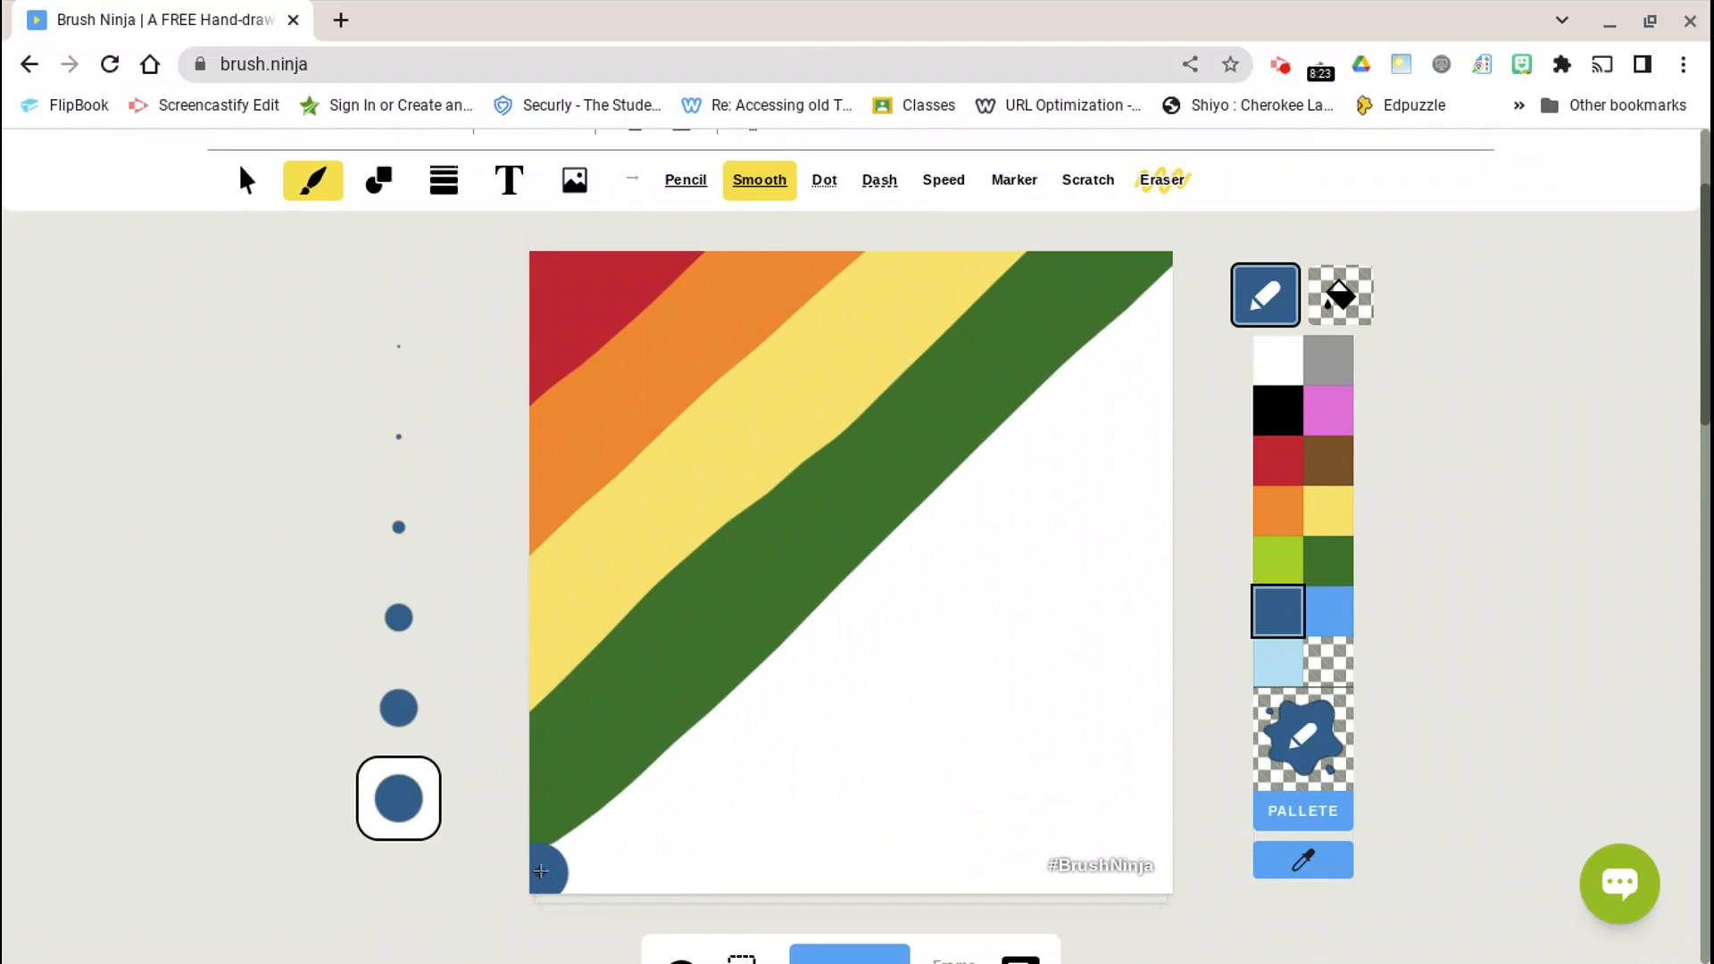
pyautogui.moveTo(553, 854); pyautogui.dragTo(1191, 263)
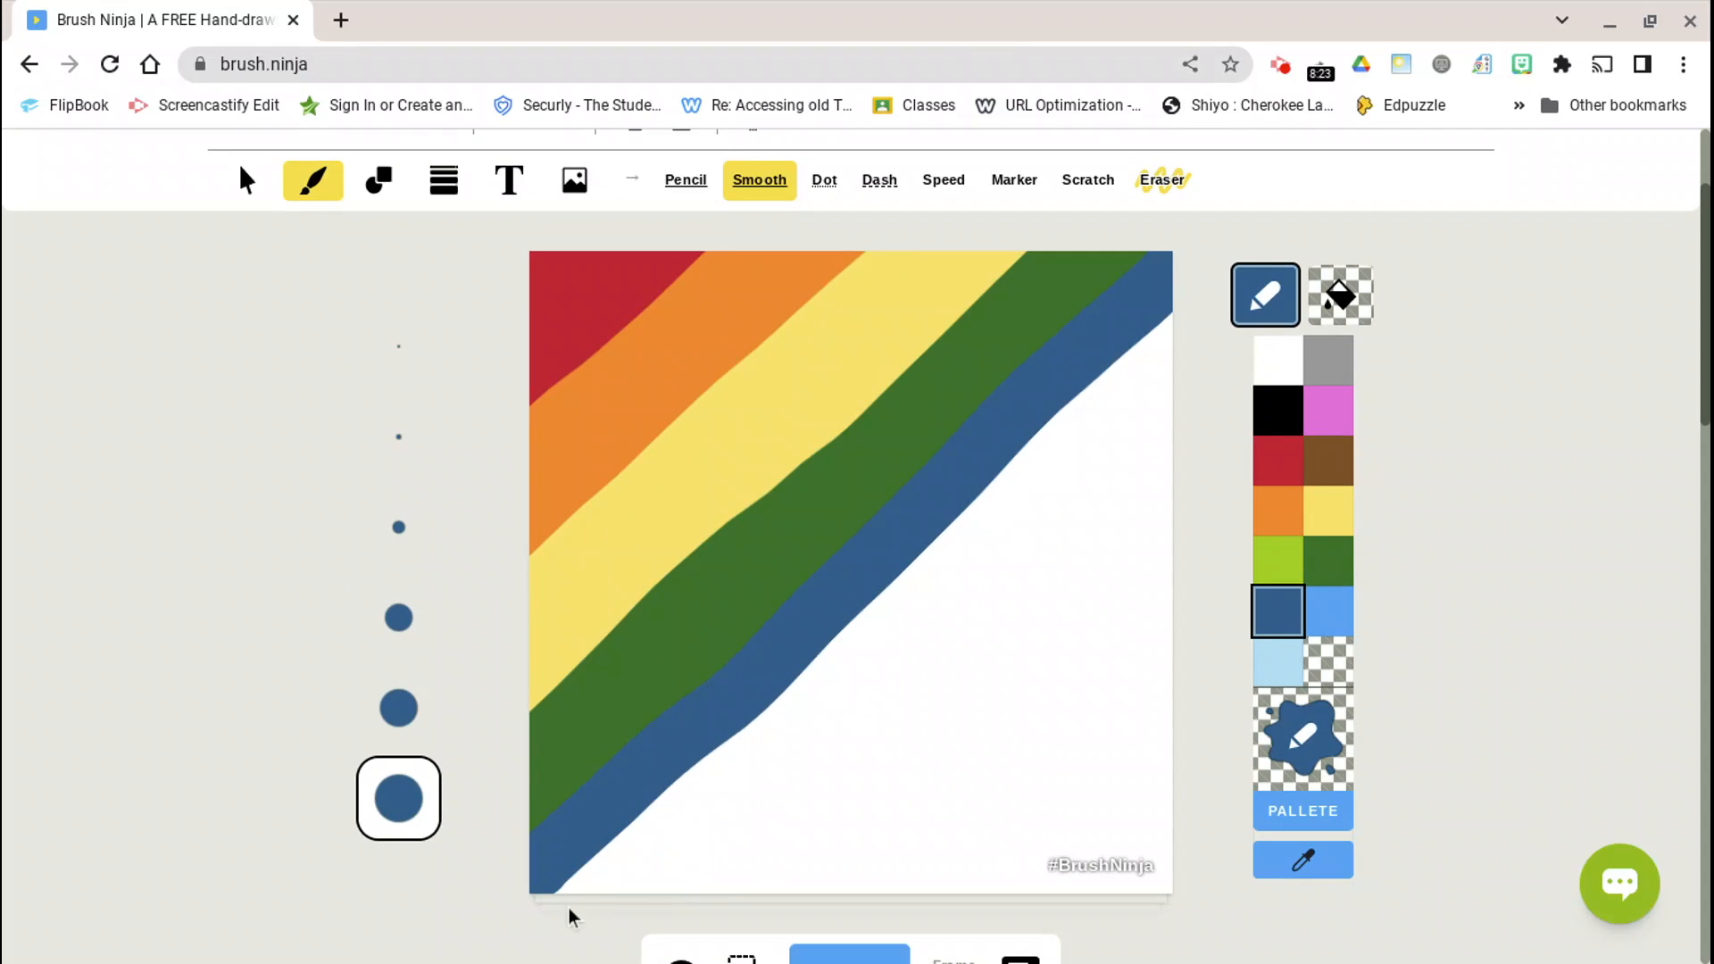
pyautogui.moveTo(601, 864)
pyautogui.mouseDown()
pyautogui.moveTo(786, 705)
pyautogui.moveTo(1136, 346)
pyautogui.mouseUp()
pyautogui.click(652, 841)
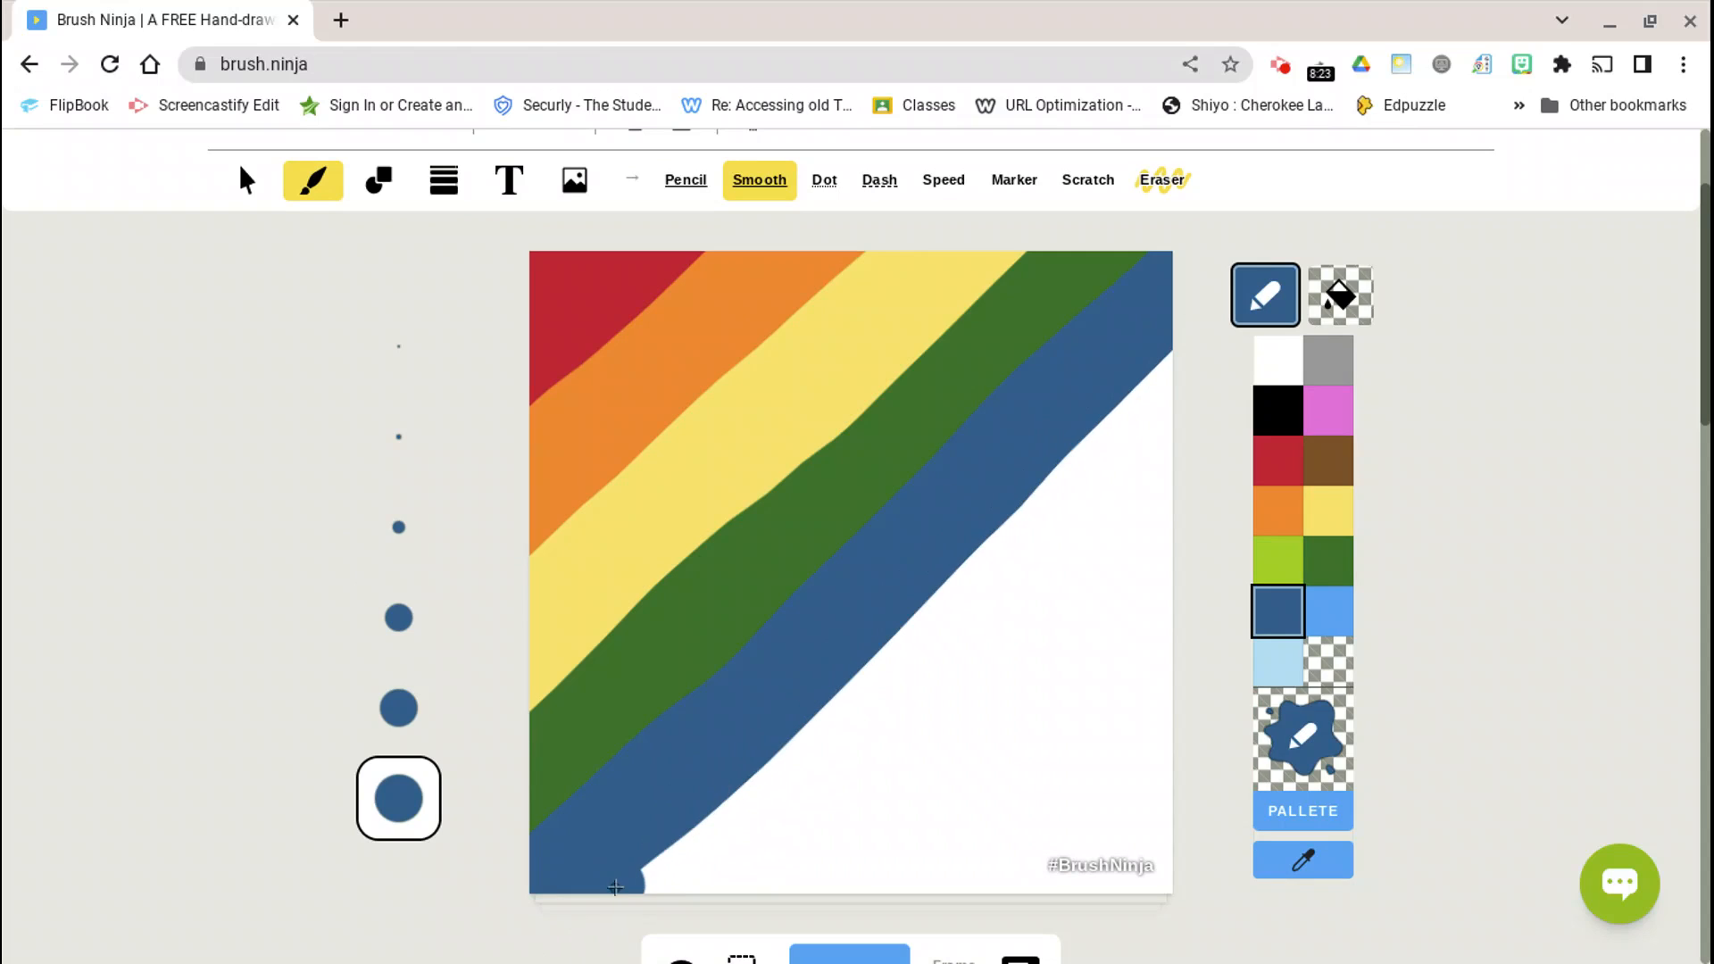
pyautogui.moveTo(639, 865)
pyautogui.mouseDown()
pyautogui.moveTo(911, 614)
pyautogui.moveTo(1167, 337)
pyautogui.mouseUp()
# Duplicate the seventh frame to create an eighth frame with the bands from red through dark blue.
pyautogui.scroll(-3, 1272, 929)
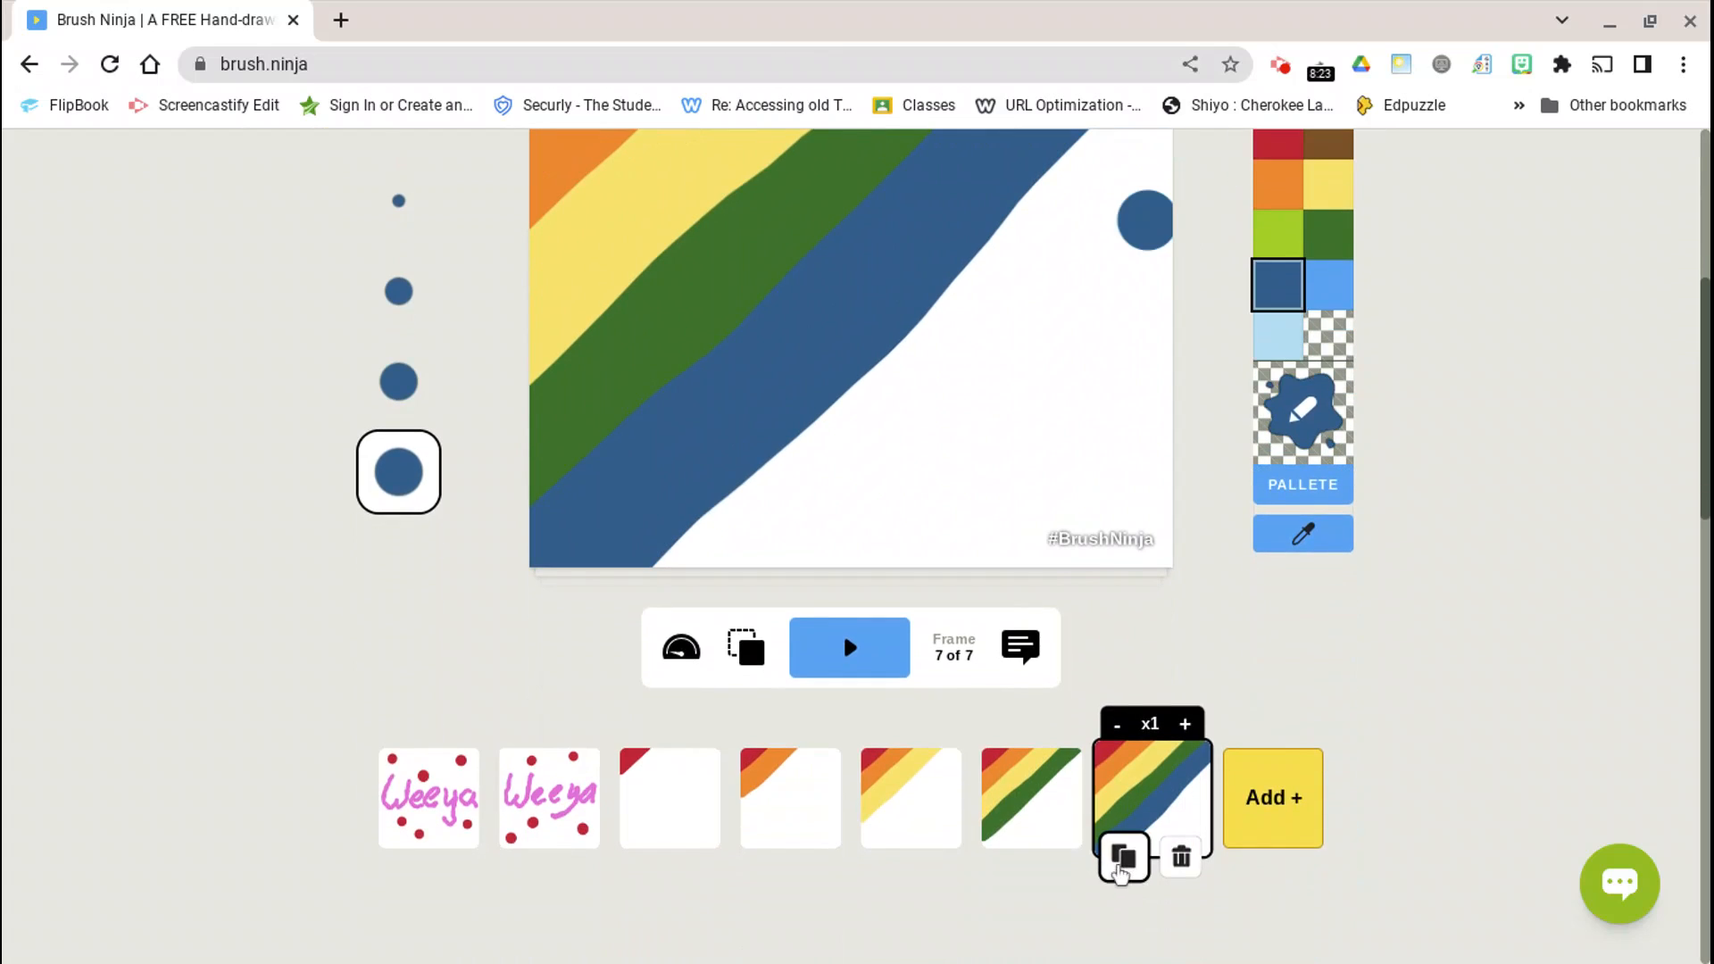
pyautogui.click(1123, 870)
pyautogui.scroll(5, 1063, 581)
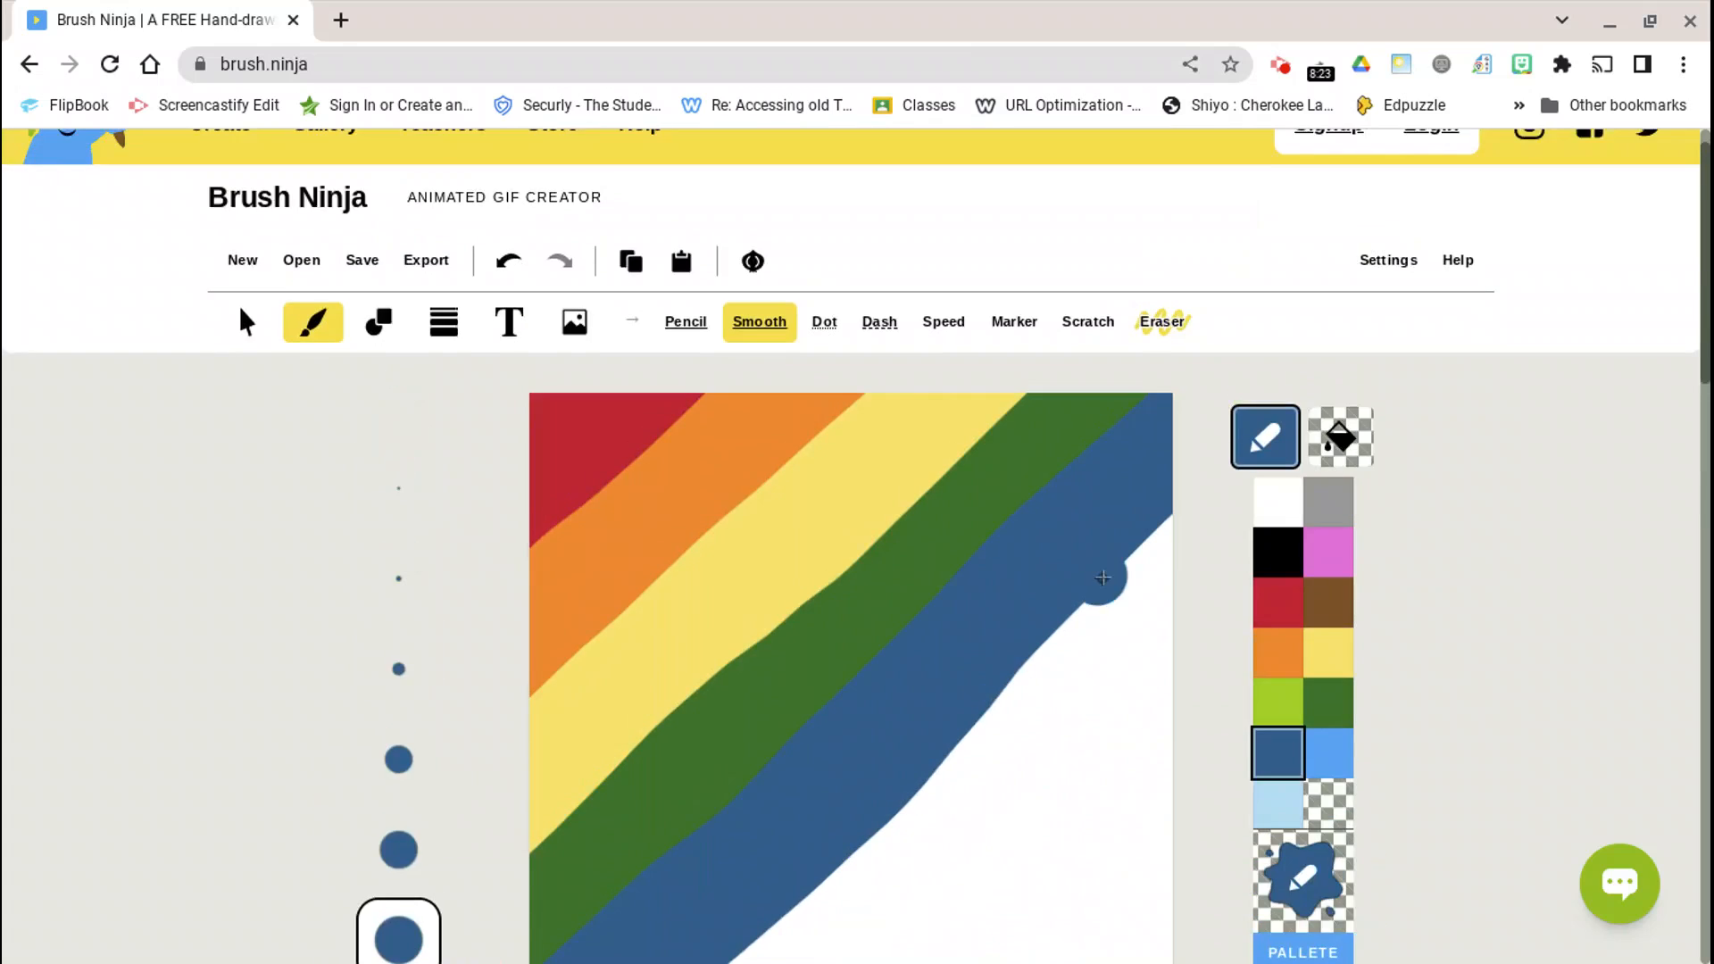
# Replace the dark blue brush color with a custom dark purple, #390750.
pyautogui.scroll(-3, 1115, 589)
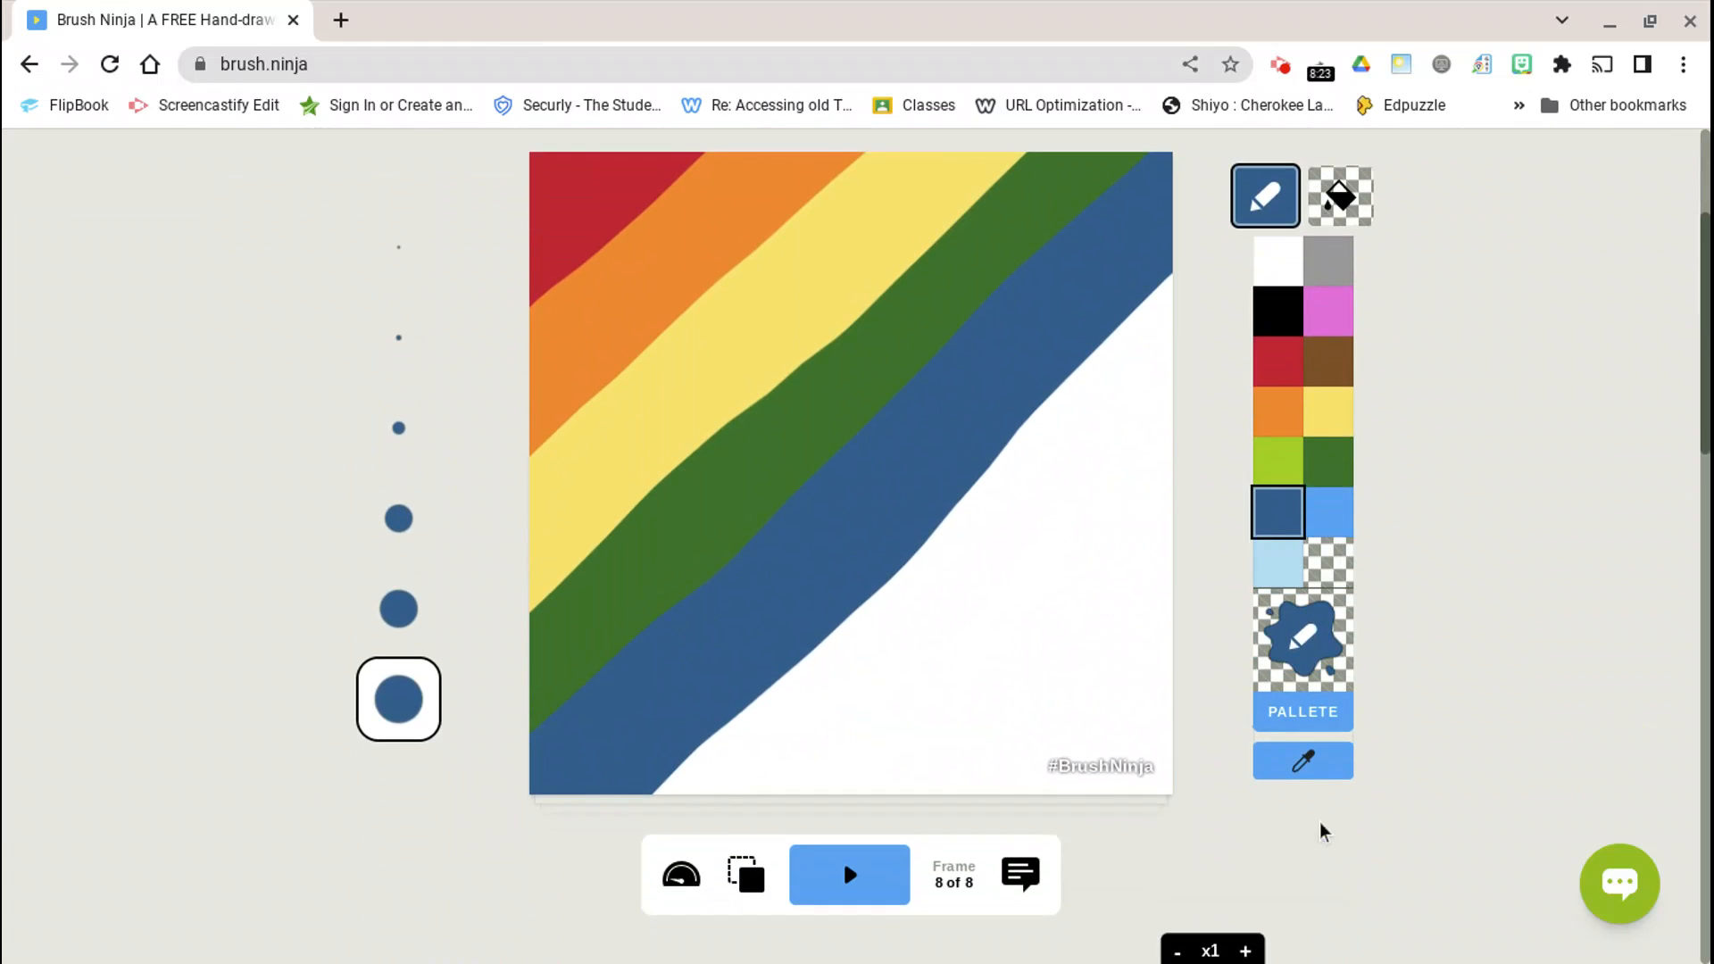
pyautogui.click(1323, 723)
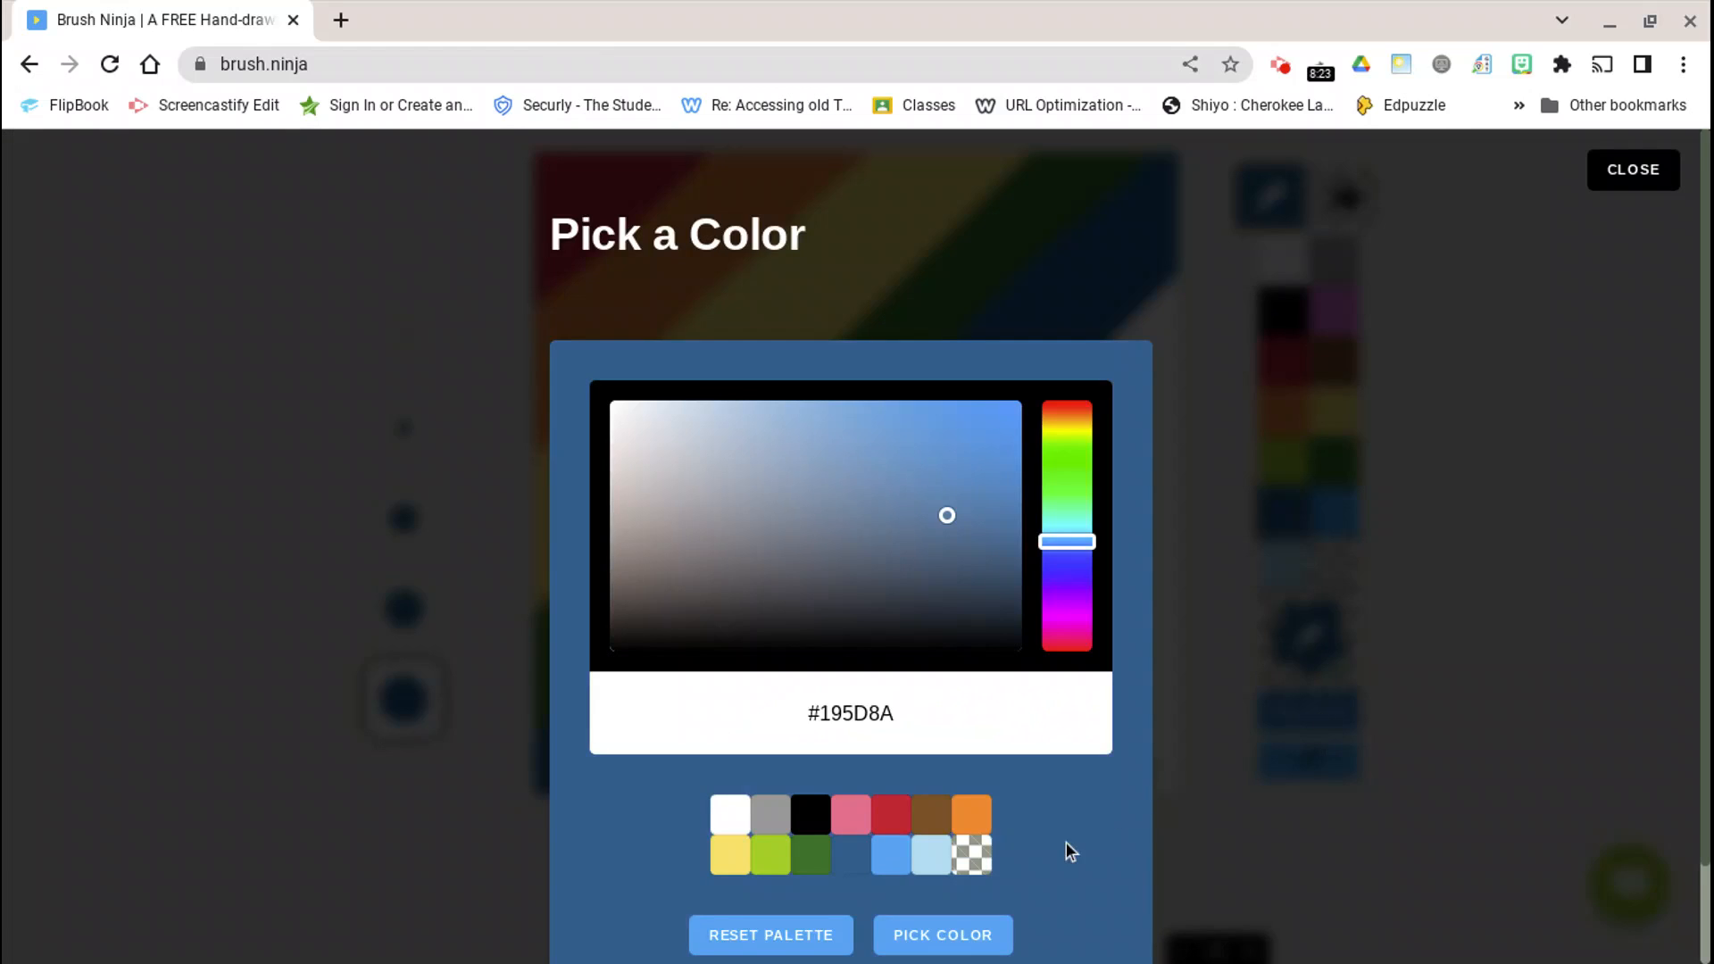
pyautogui.moveTo(1072, 548); pyautogui.dragTo(1073, 585)
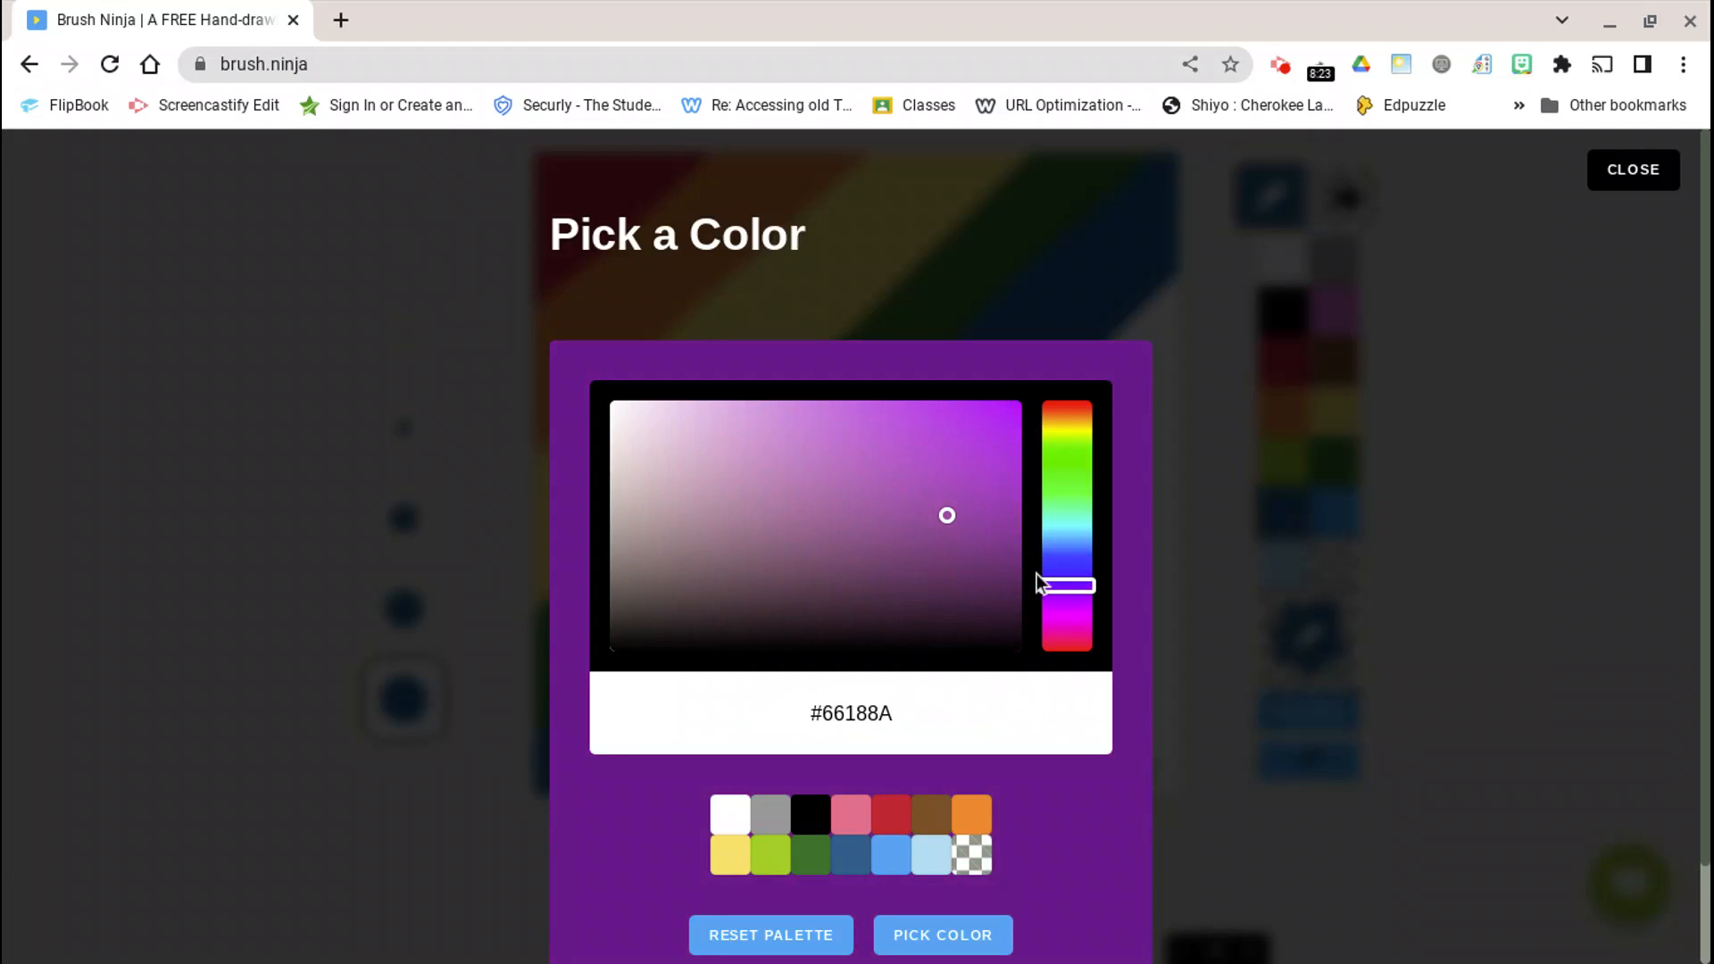
pyautogui.click(983, 573)
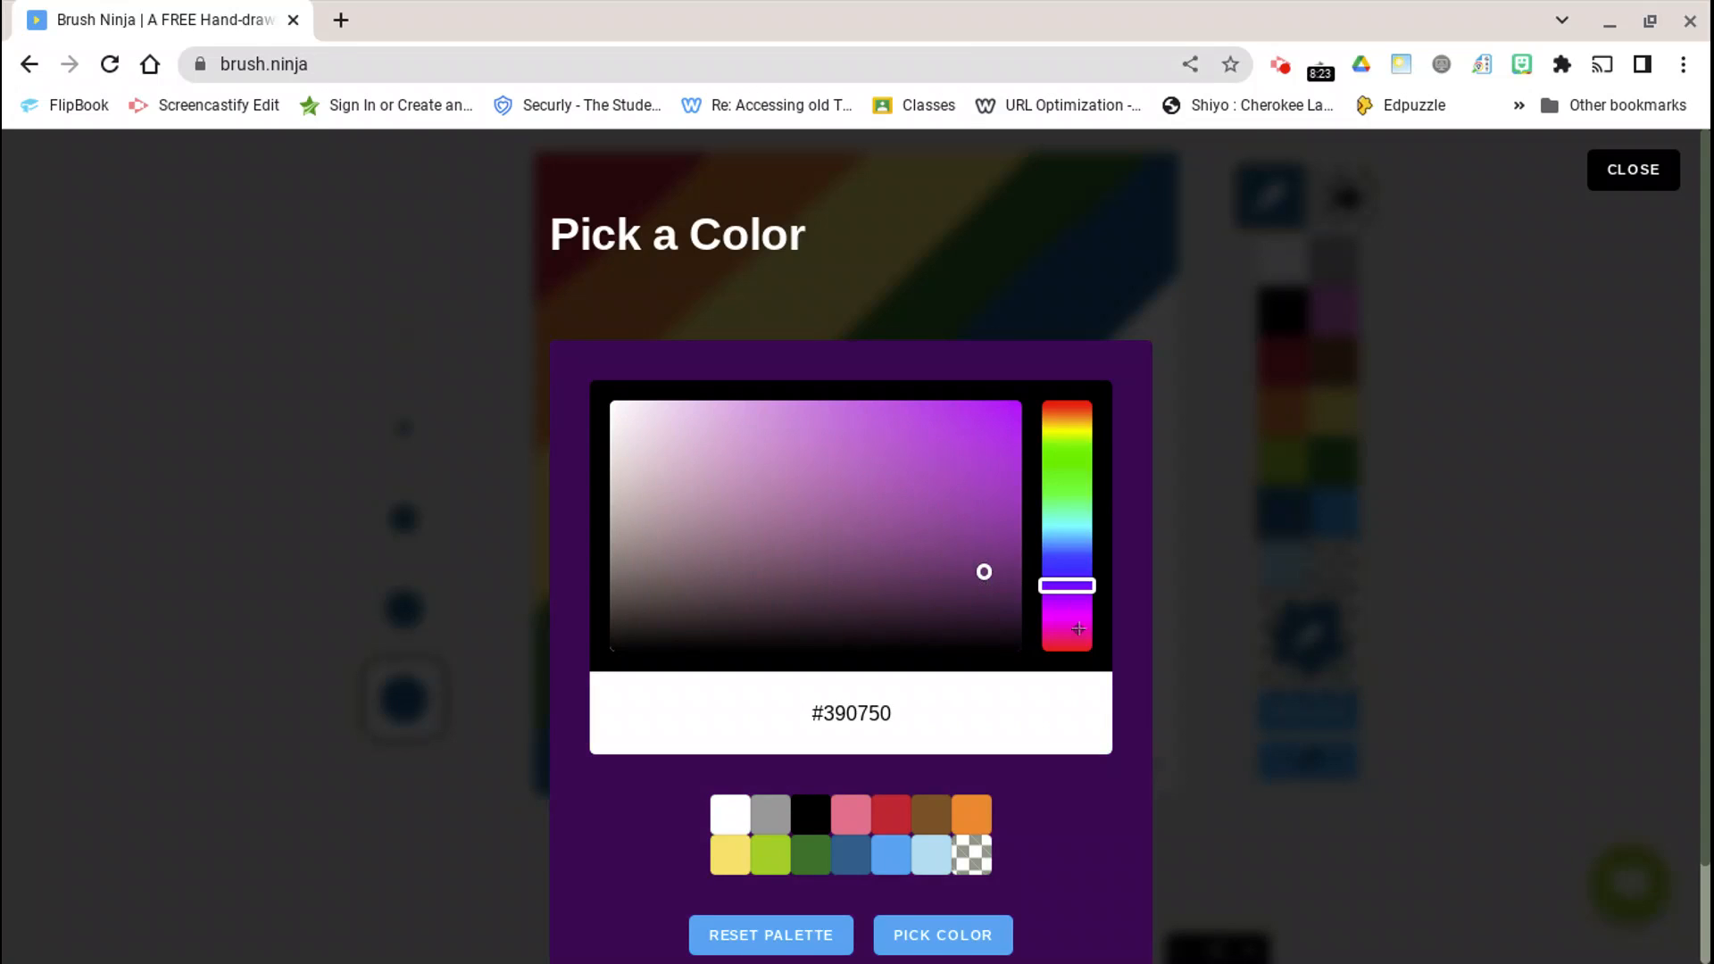
pyautogui.scroll(-2, 987, 817)
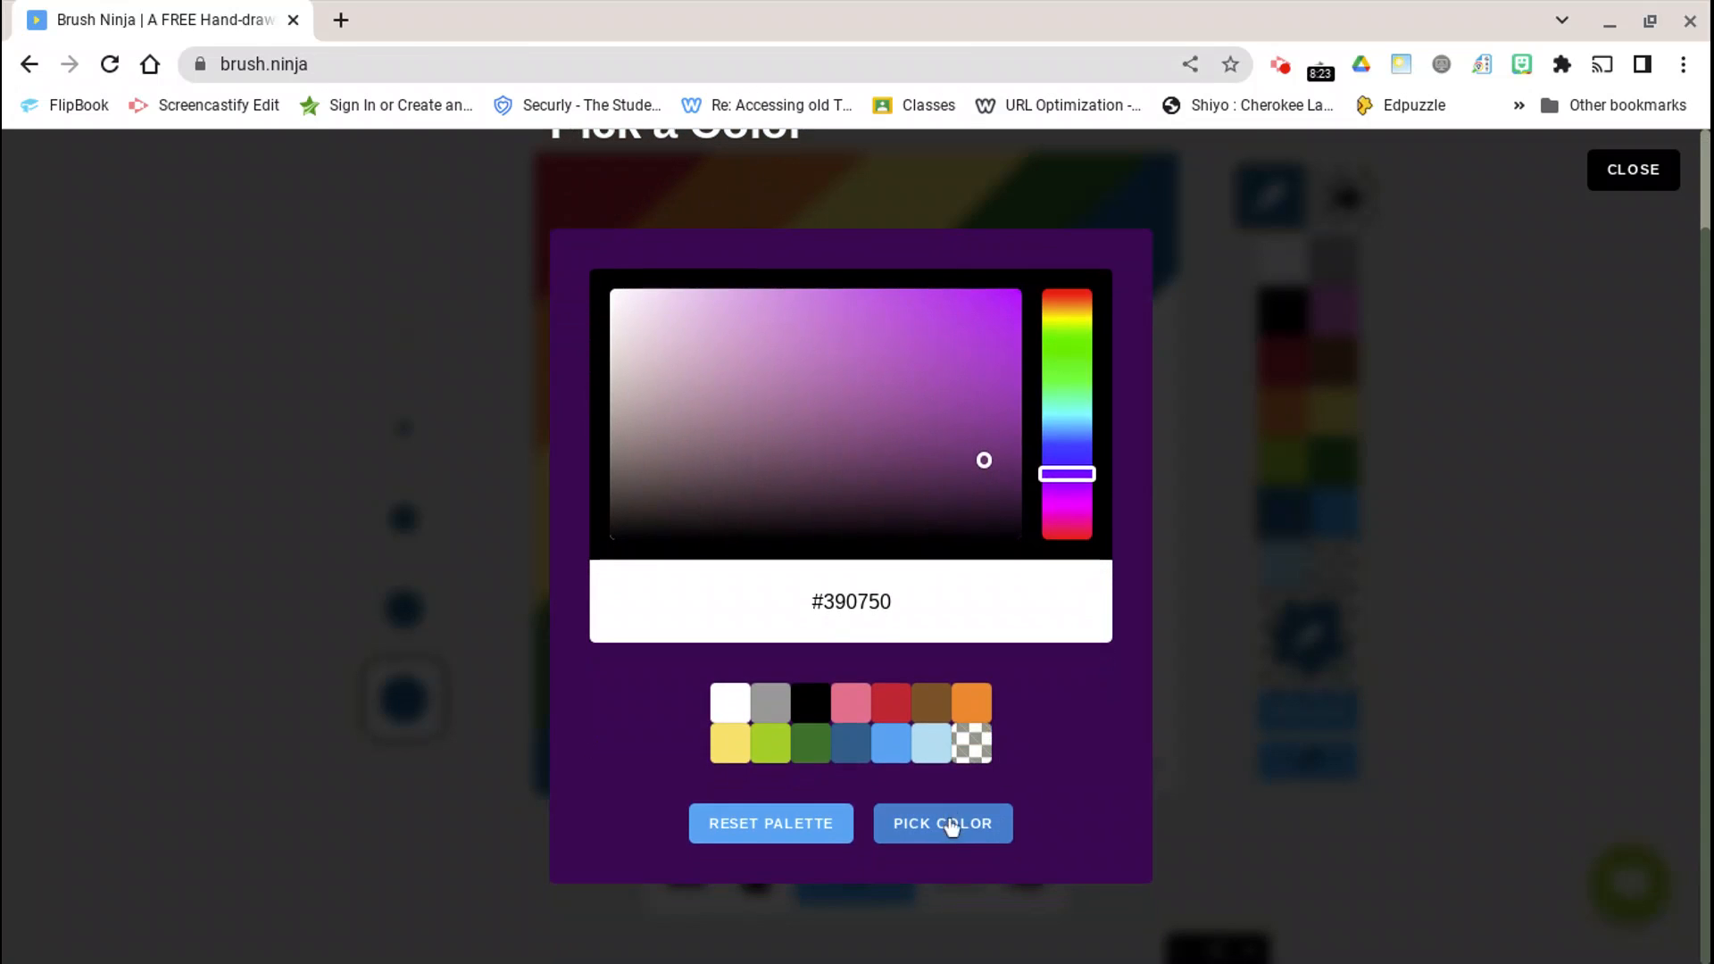
pyautogui.click(960, 832)
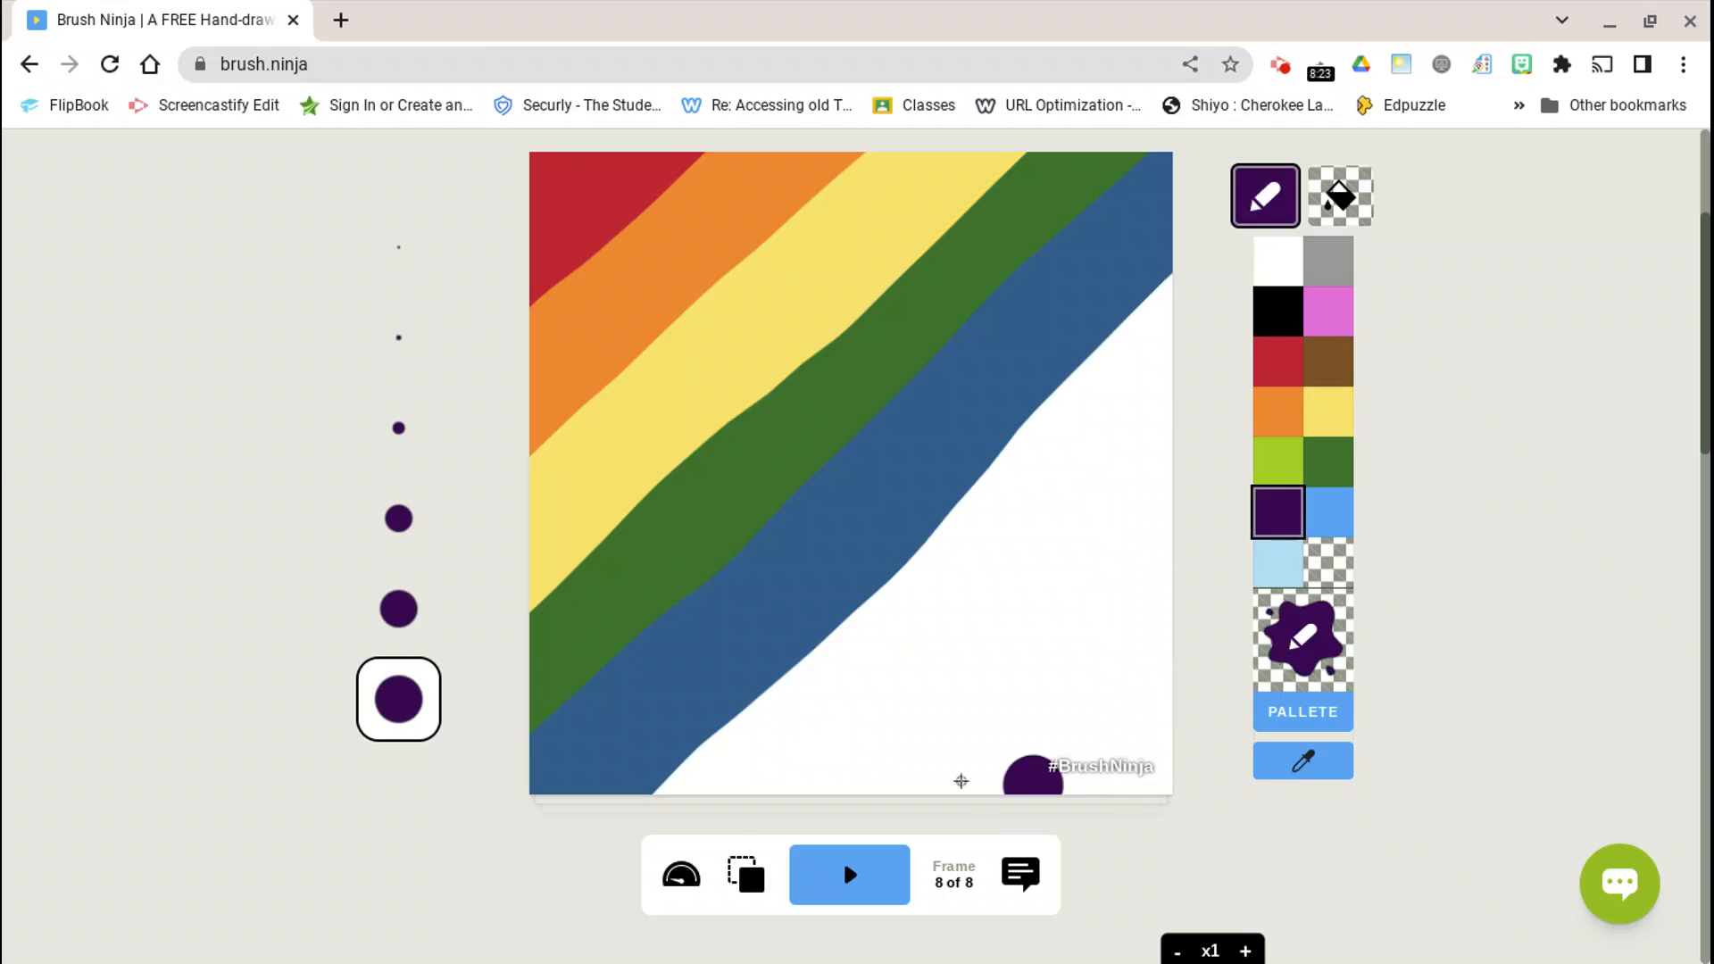
# Paint a wide dark purple diagonal band along the blue band's edge in the eighth frame.
pyautogui.moveTo(670, 773)
pyautogui.mouseDown()
pyautogui.moveTo(942, 549)
pyautogui.moveTo(1194, 301)
pyautogui.mouseUp()
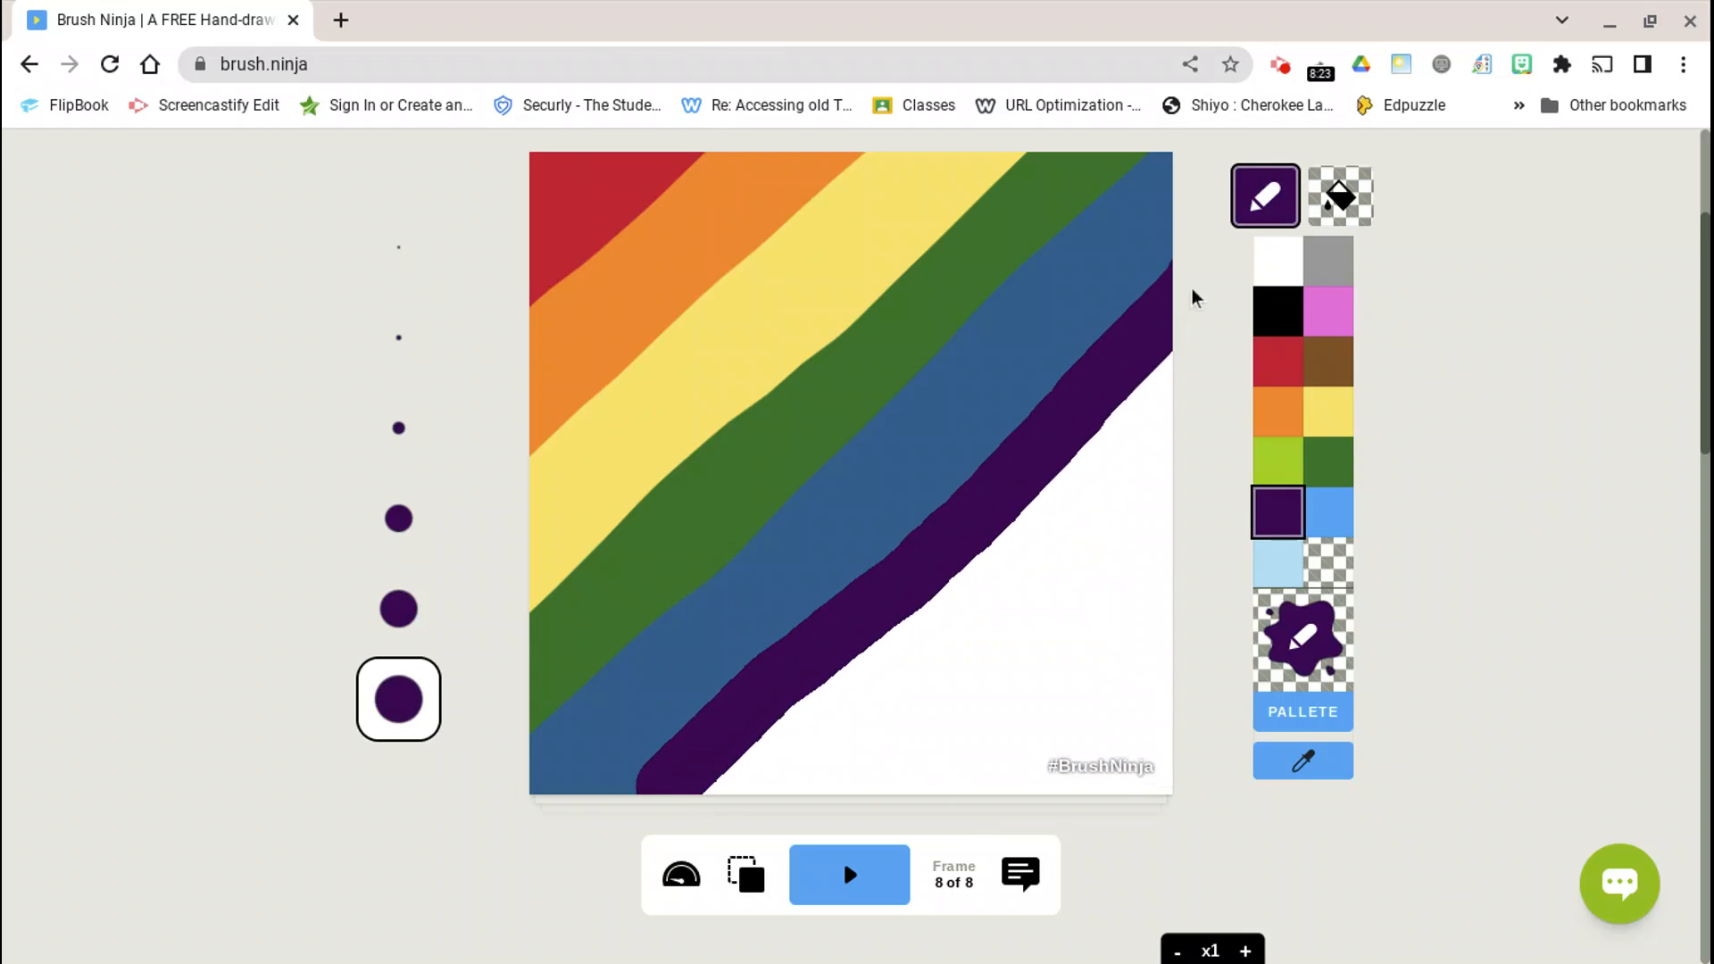
pyautogui.moveTo(714, 790); pyautogui.dragTo(1193, 345)
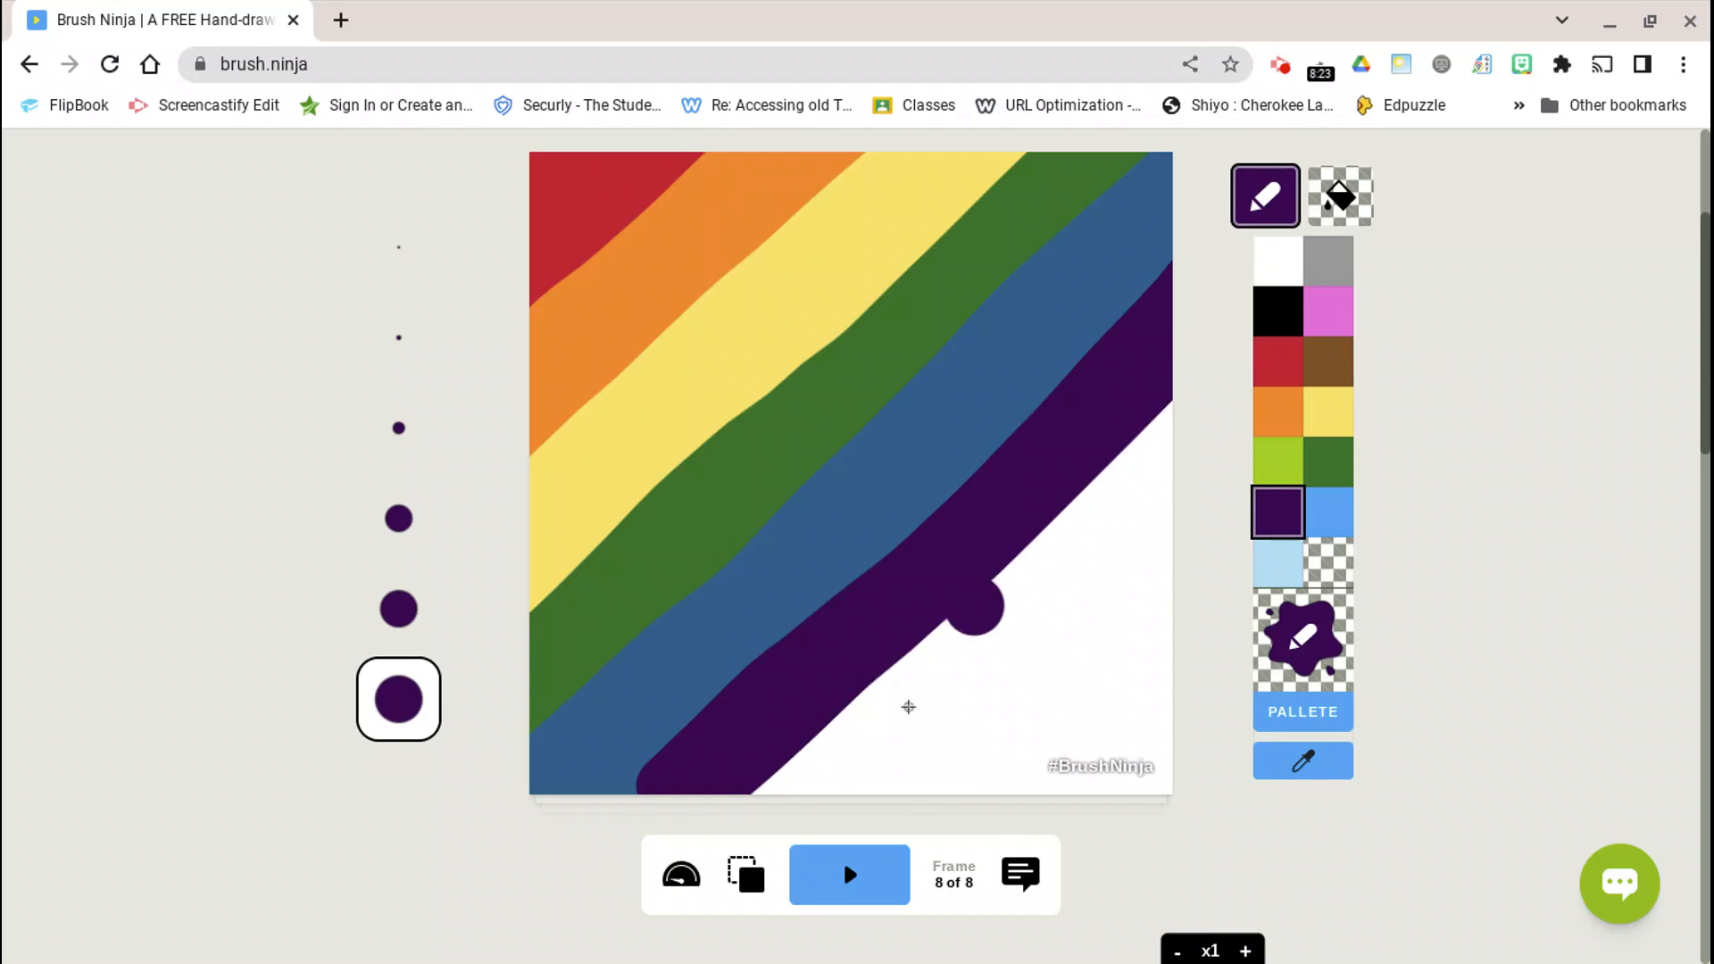
pyautogui.moveTo(772, 788); pyautogui.dragTo(1180, 390)
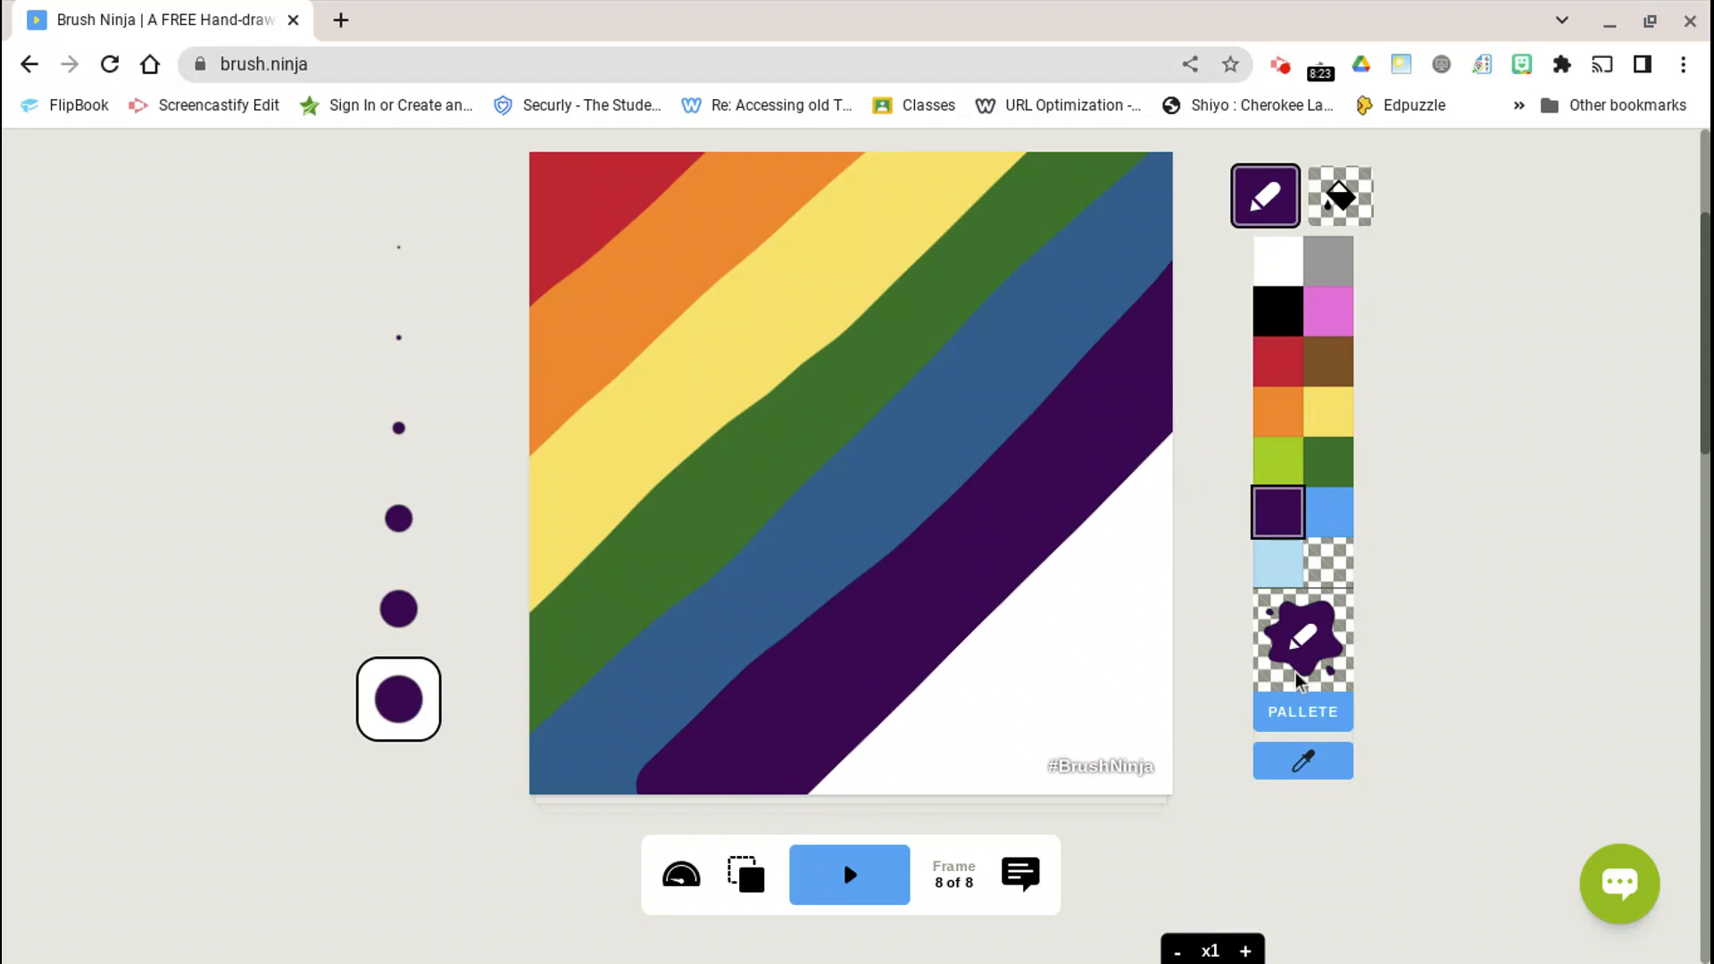
# Duplicate the eighth frame and change the custom dark purple brush color to a dark plum.
pyautogui.scroll(-3, 1433, 797)
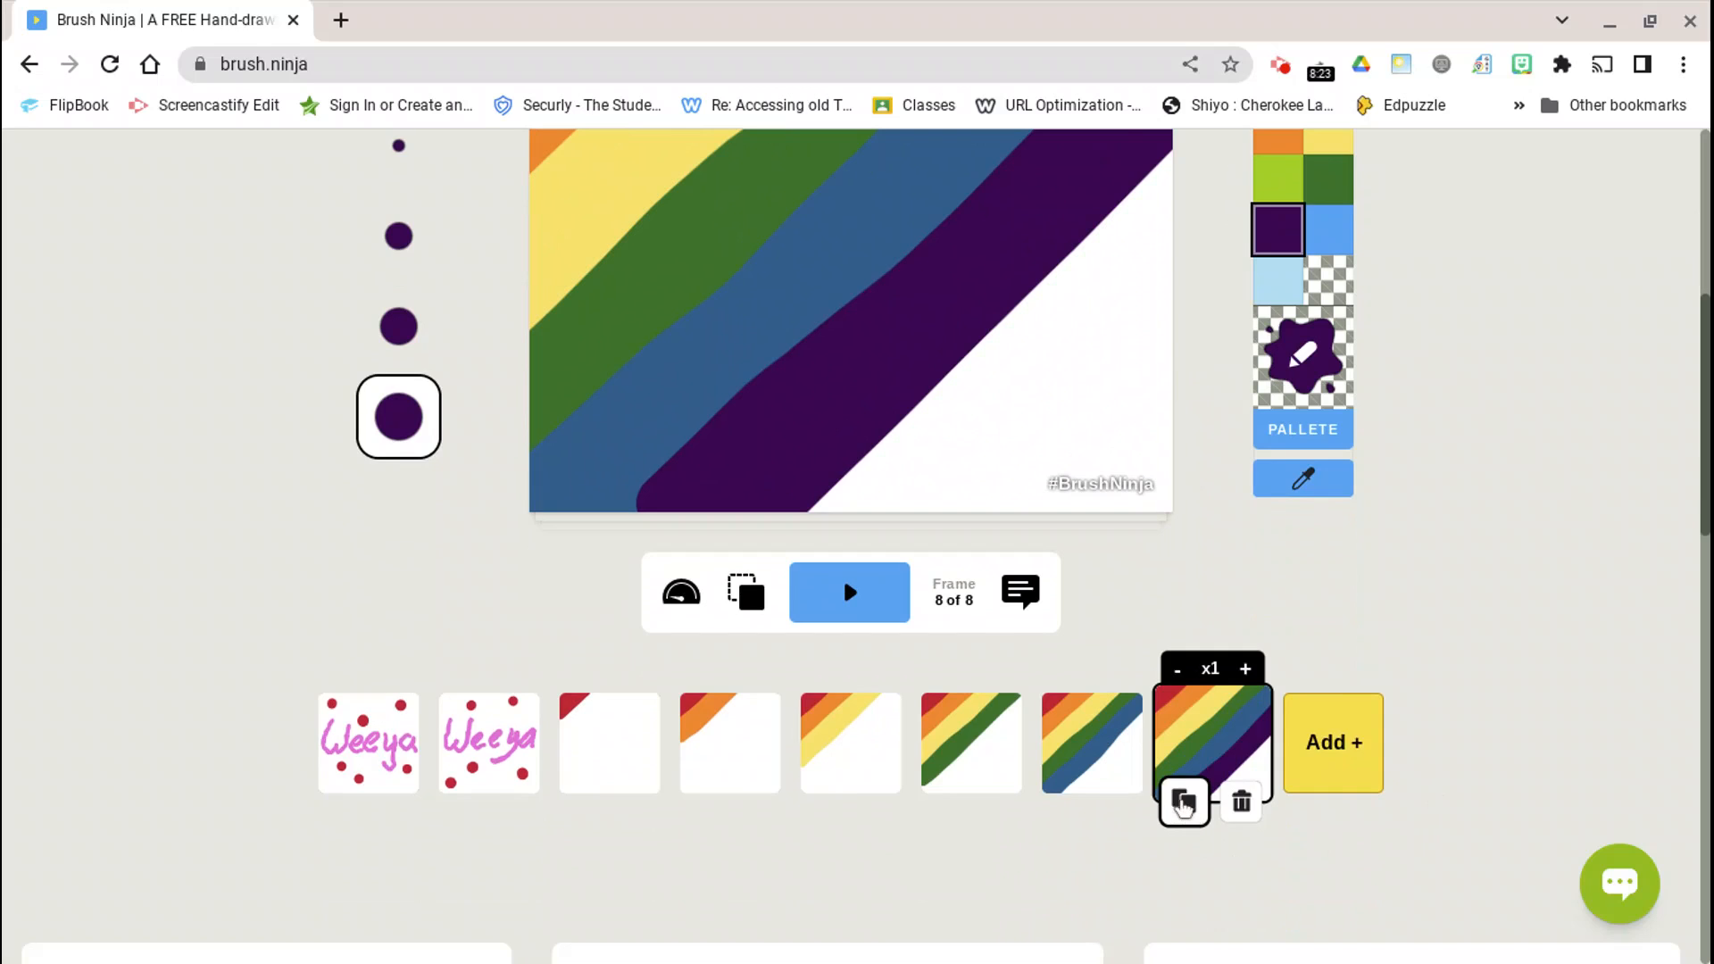
pyautogui.click(1194, 814)
pyautogui.scroll(3, 1141, 584)
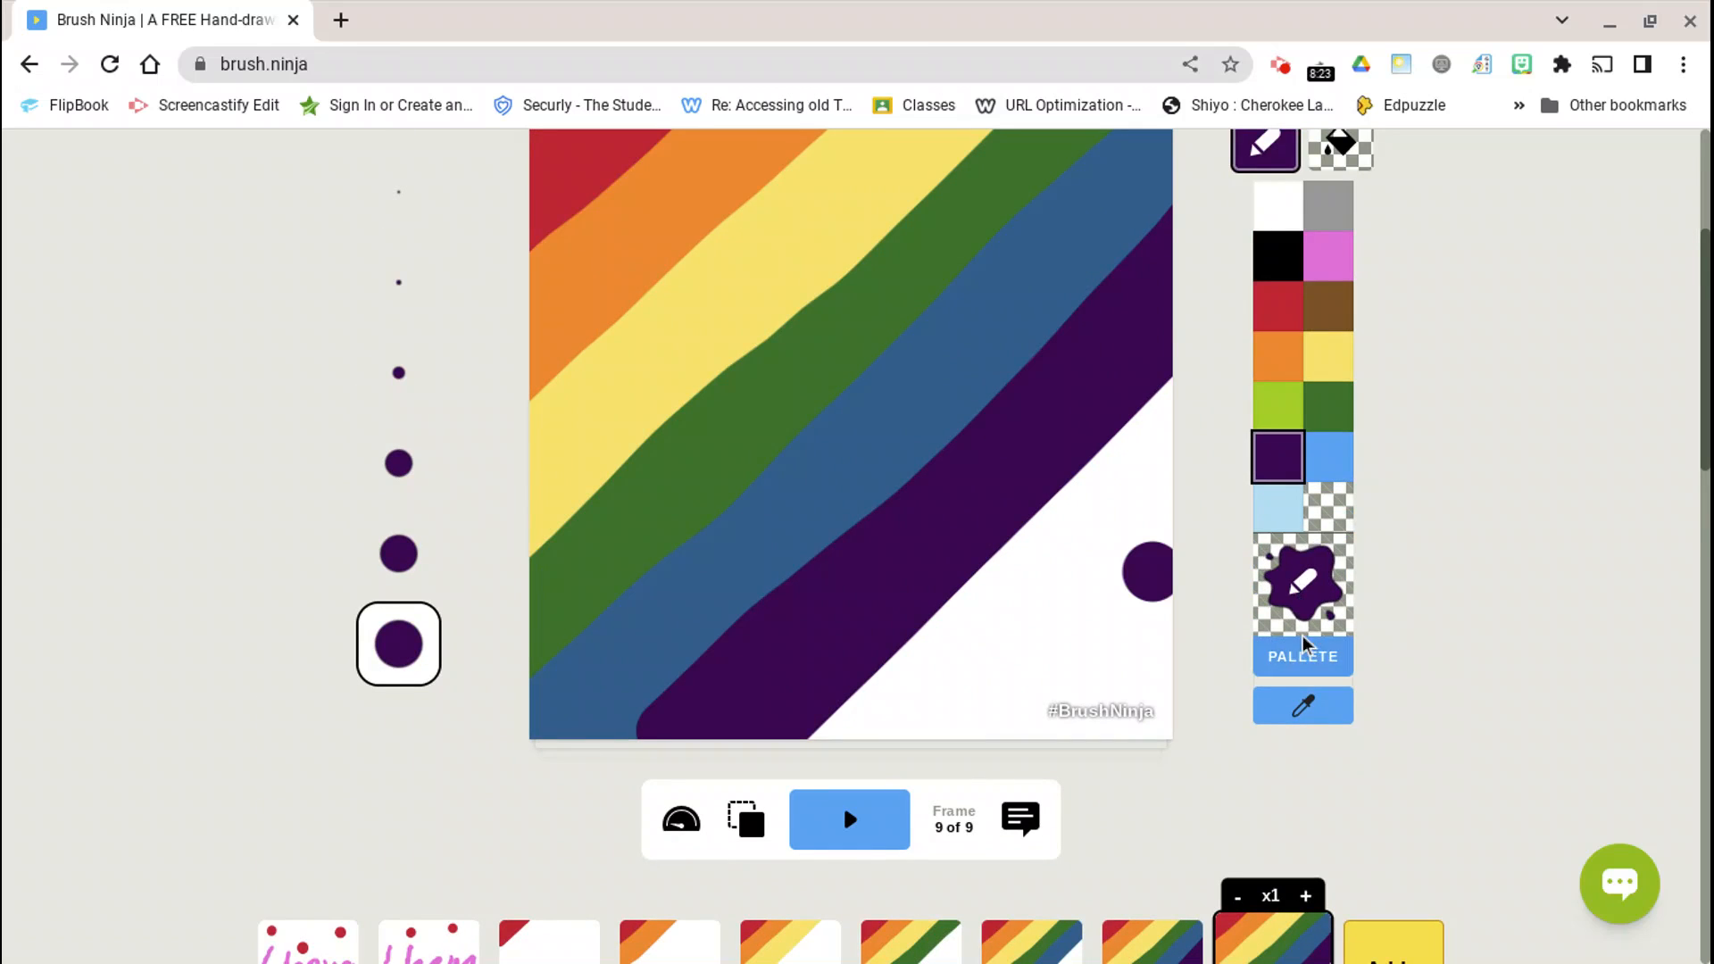
pyautogui.click(1341, 589)
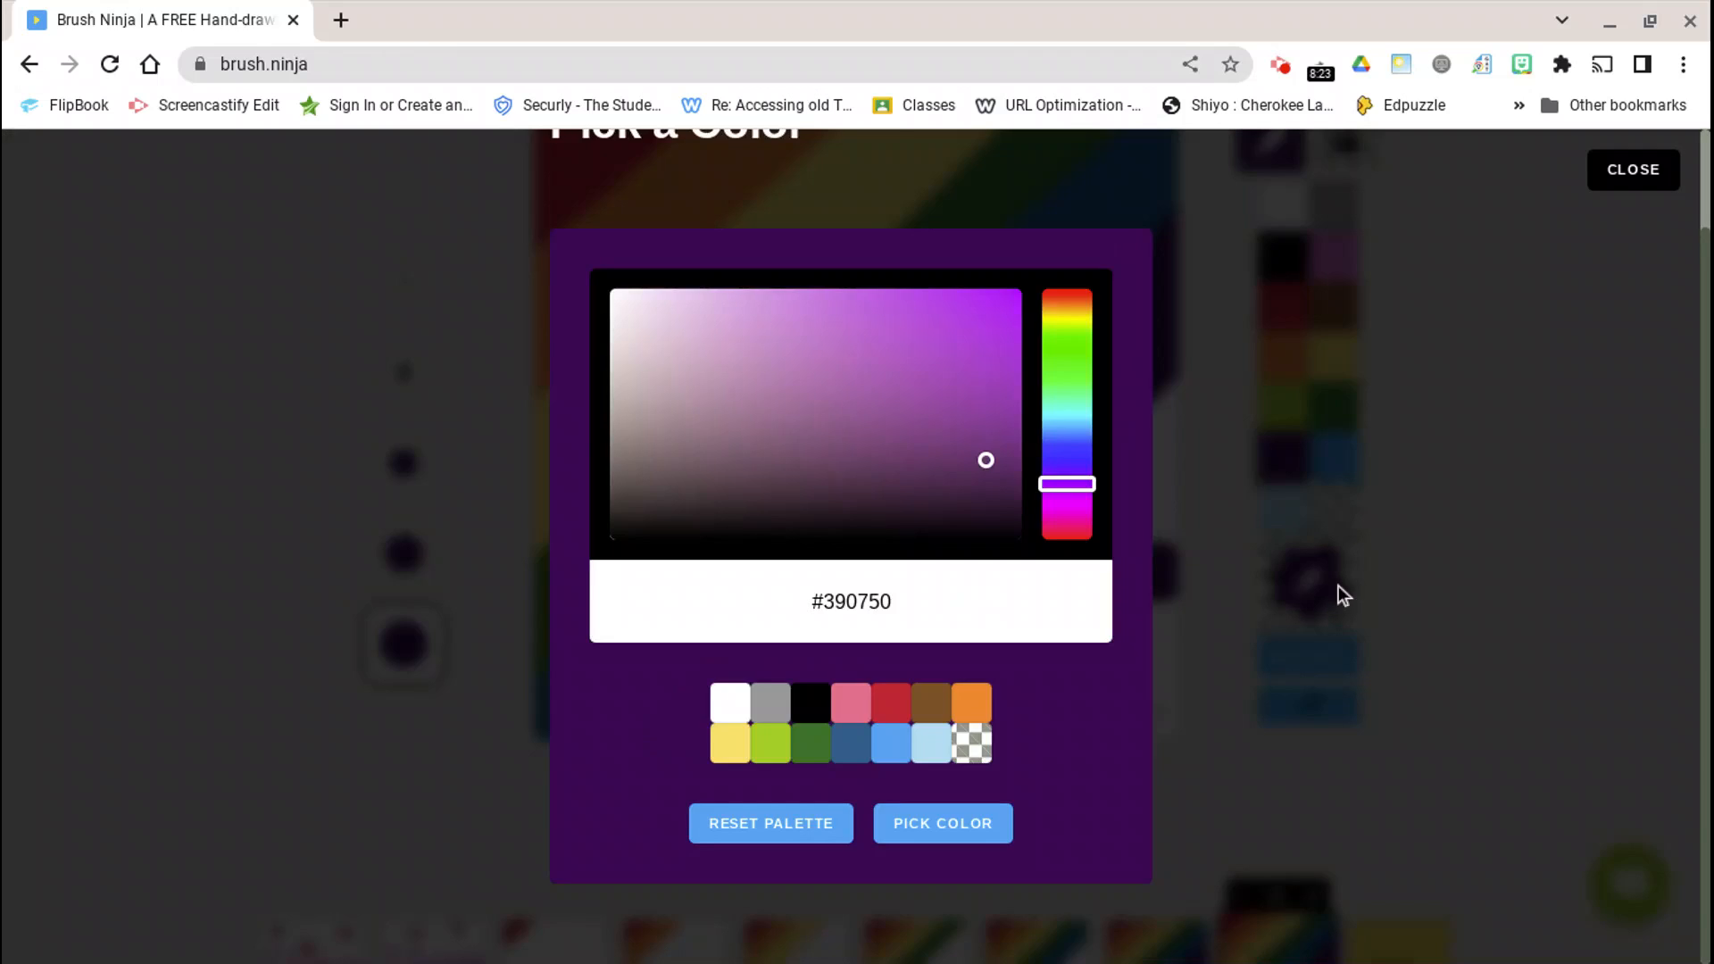
pyautogui.moveTo(1063, 493); pyautogui.dragTo(1061, 497)
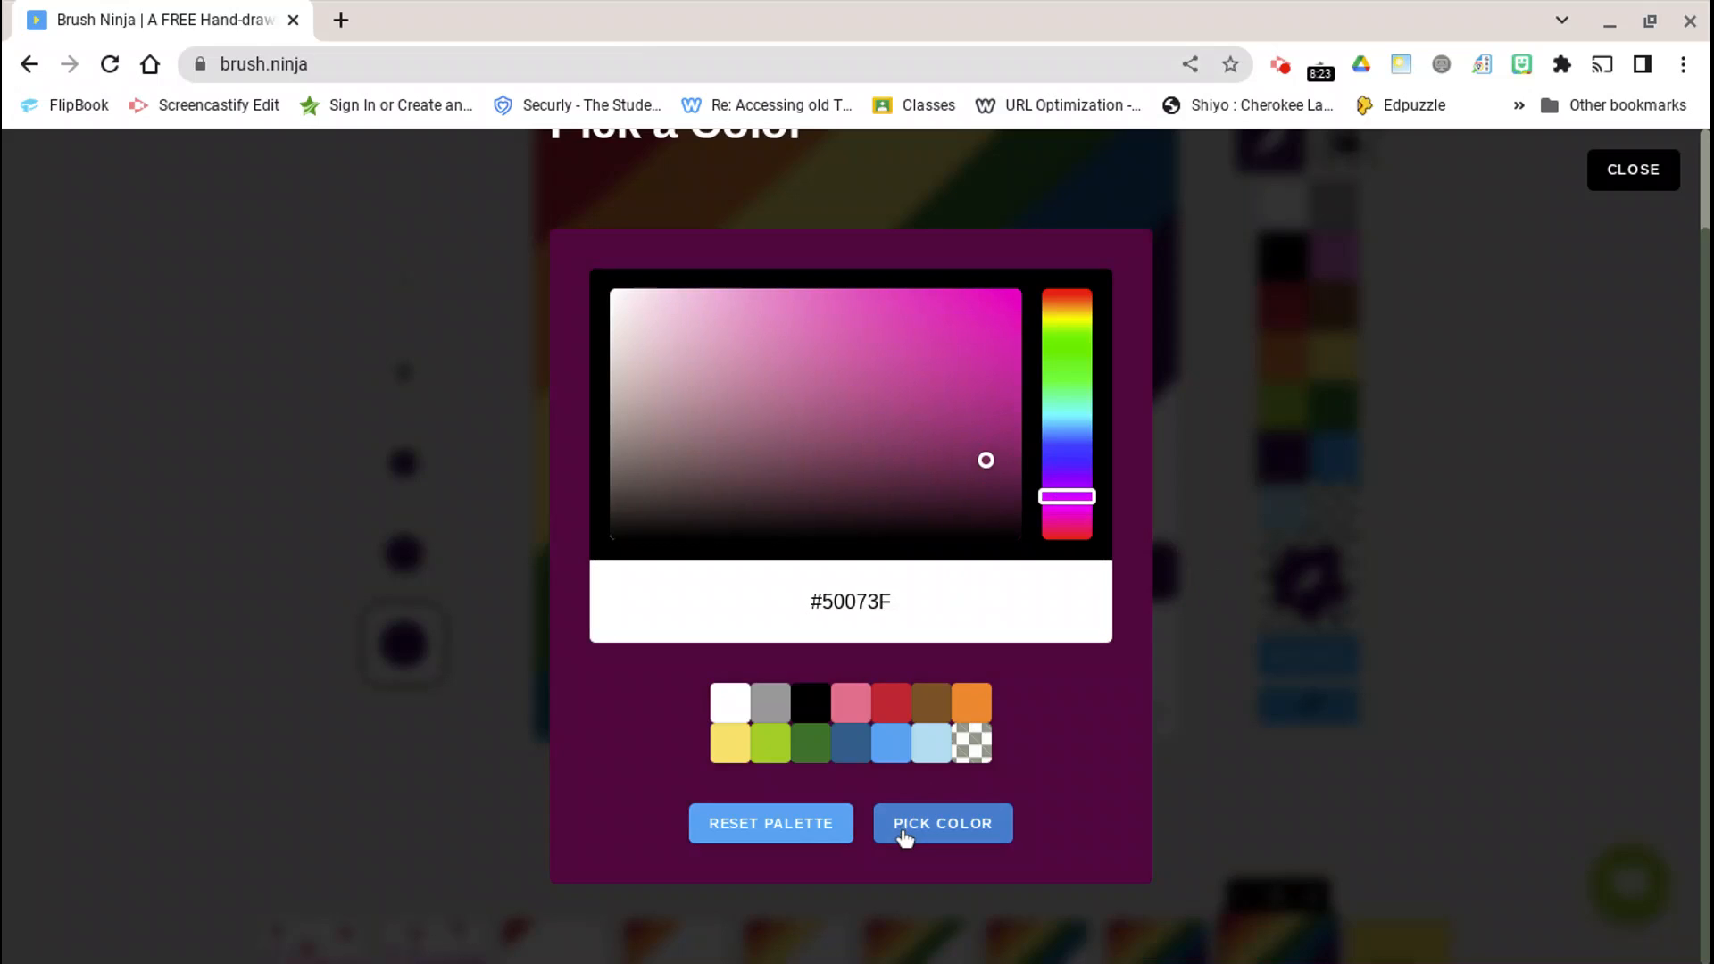
pyautogui.moveTo(1069, 501); pyautogui.dragTo(1070, 505)
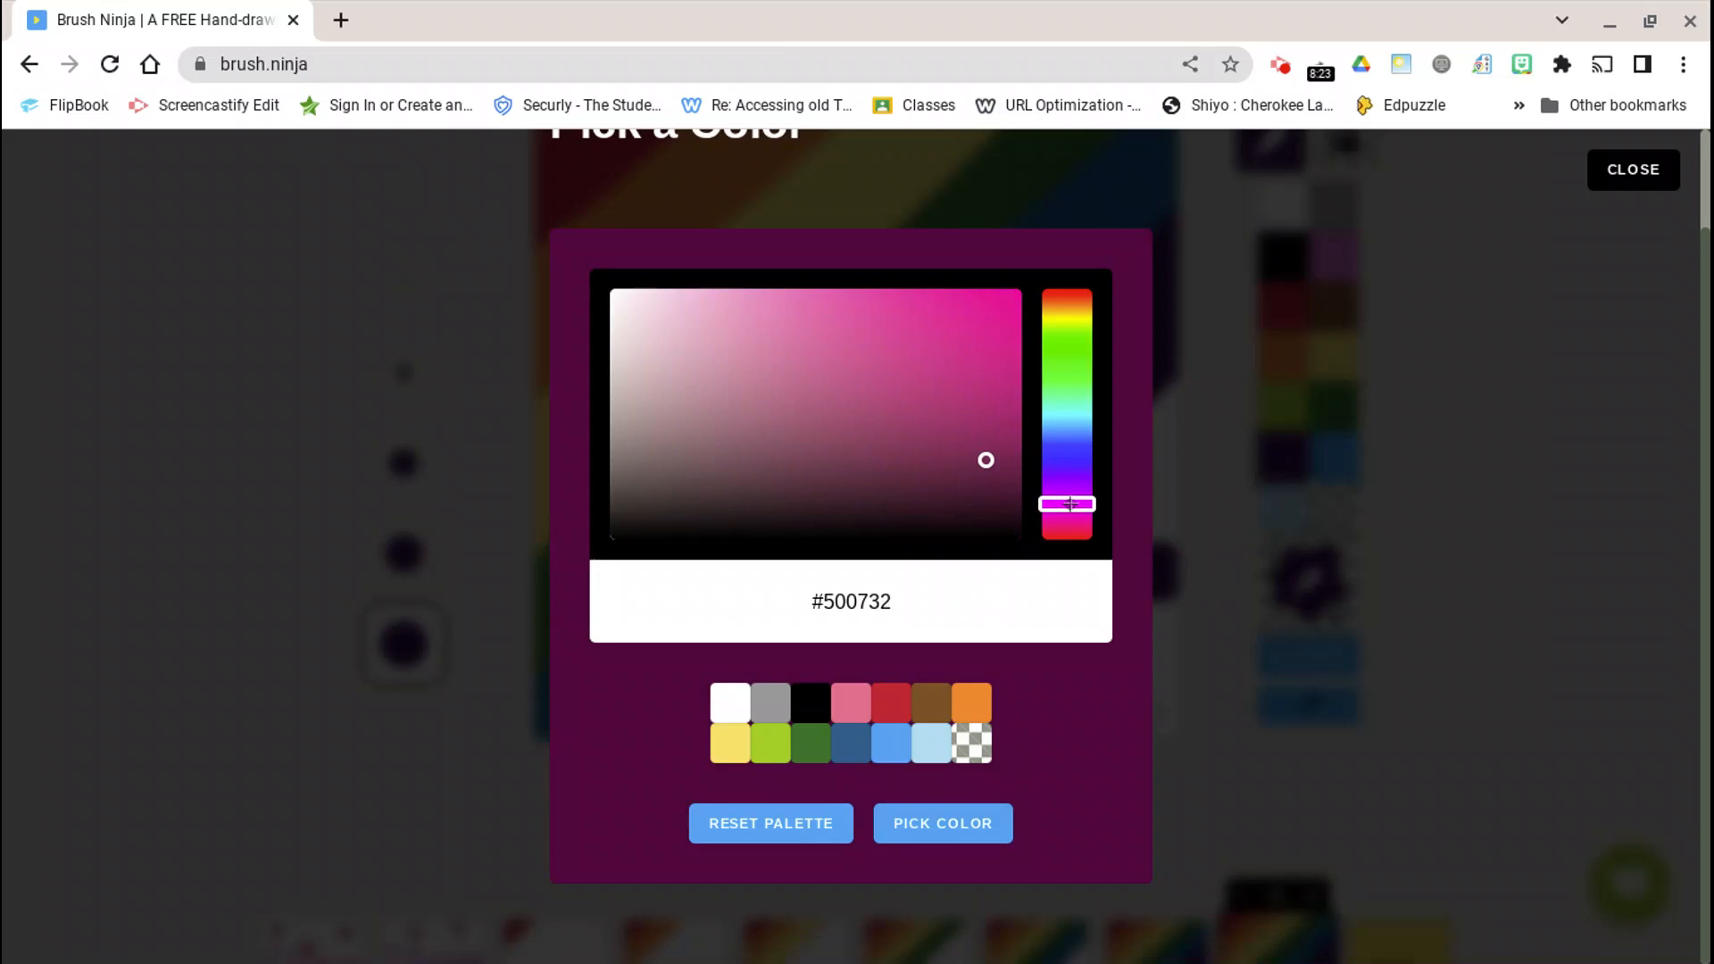
pyautogui.click(943, 823)
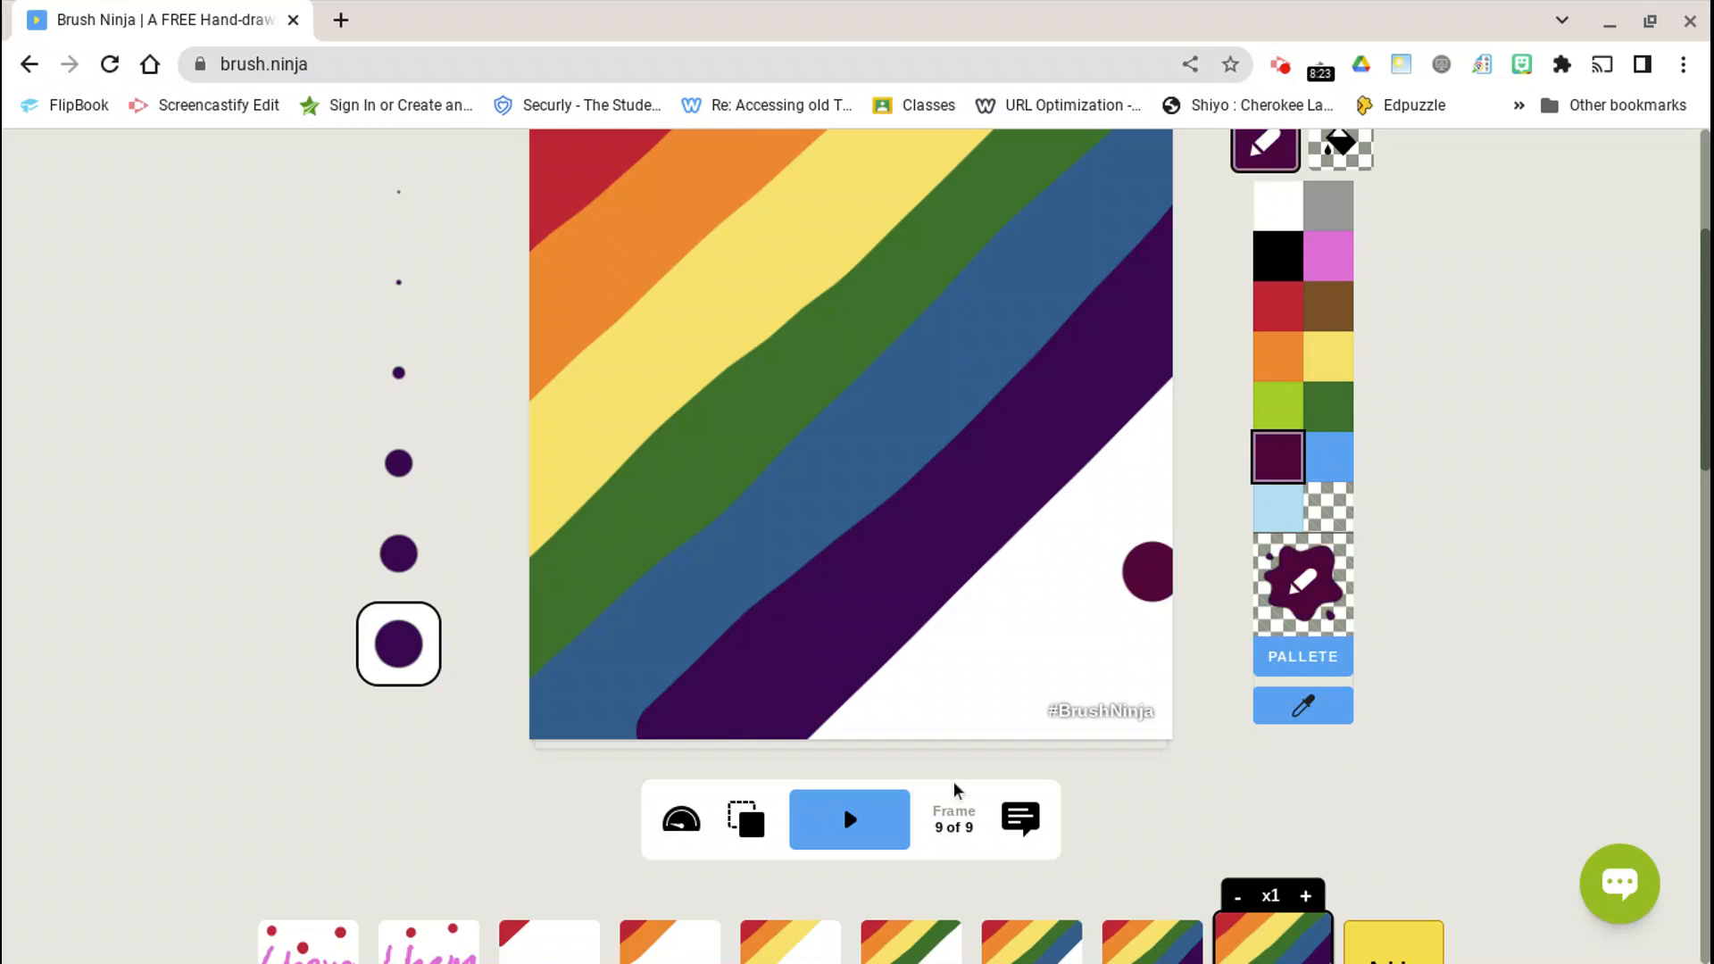
# Paint a wide dark plum diagonal band along the purple band's edge in the ninth frame.
pyautogui.moveTo(814, 755)
pyautogui.mouseDown()
pyautogui.moveTo(842, 700)
pyautogui.moveTo(1165, 398)
pyautogui.mouseUp()
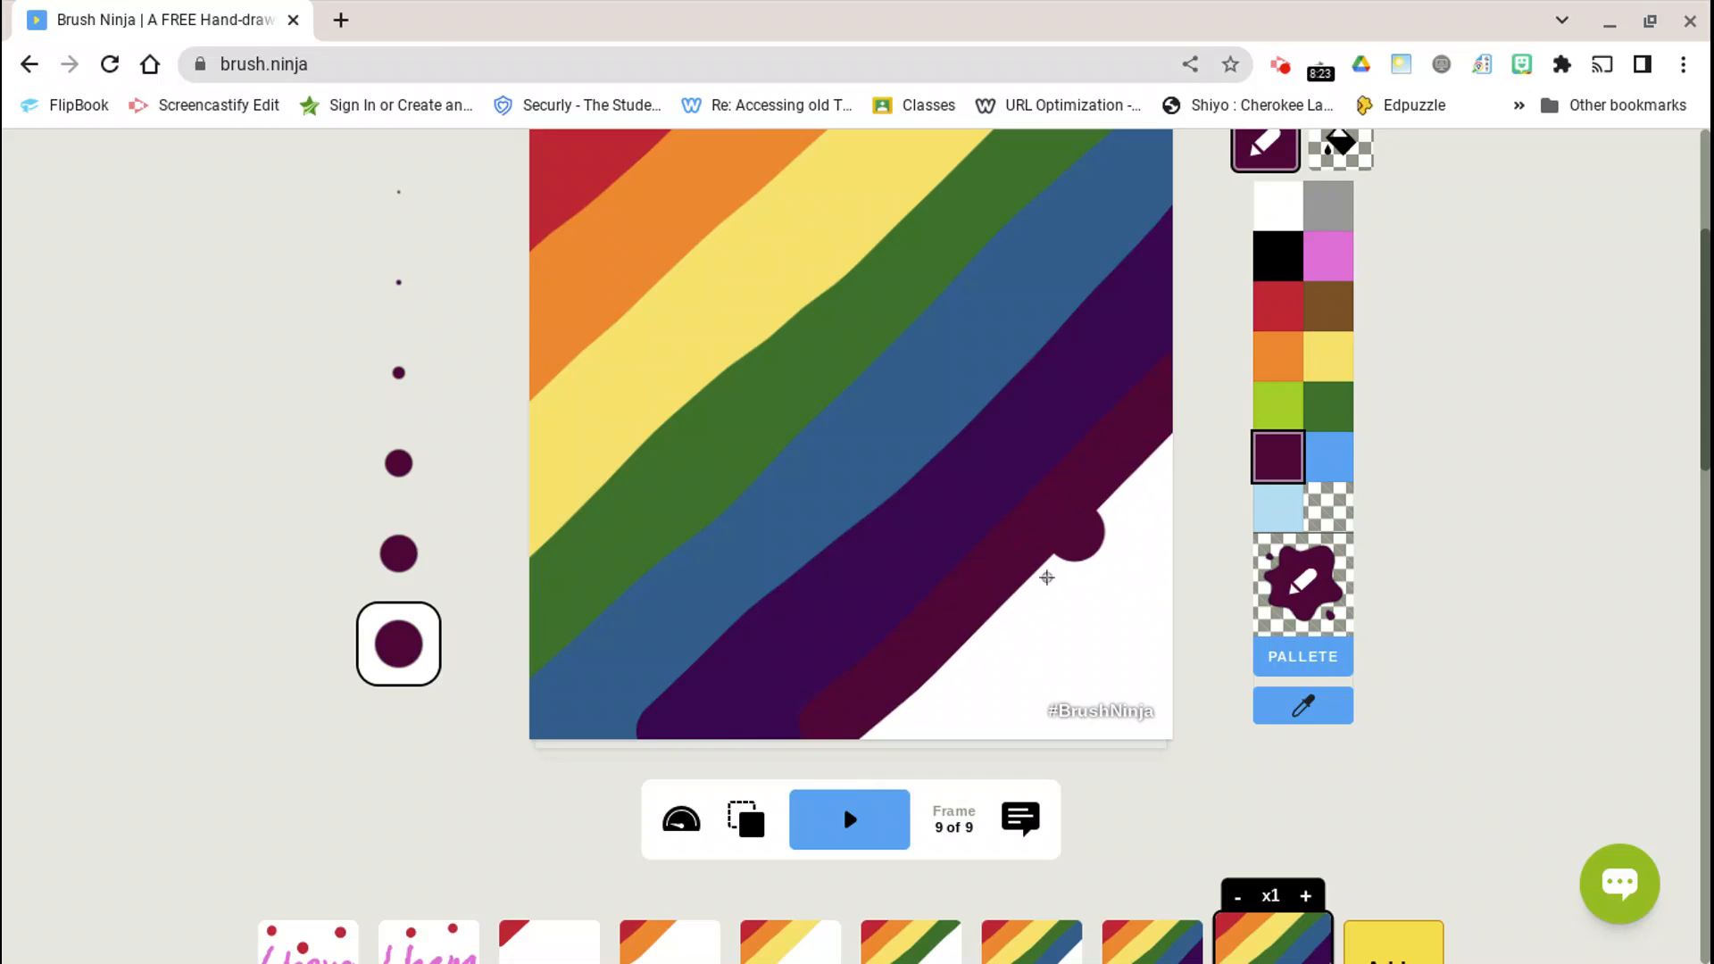
pyautogui.moveTo(883, 721)
pyautogui.mouseDown()
pyautogui.moveTo(1042, 594)
pyautogui.moveTo(1160, 455)
pyautogui.moveTo(1048, 650)
pyautogui.moveTo(938, 746)
pyautogui.moveTo(1121, 544)
pyautogui.mouseUp()
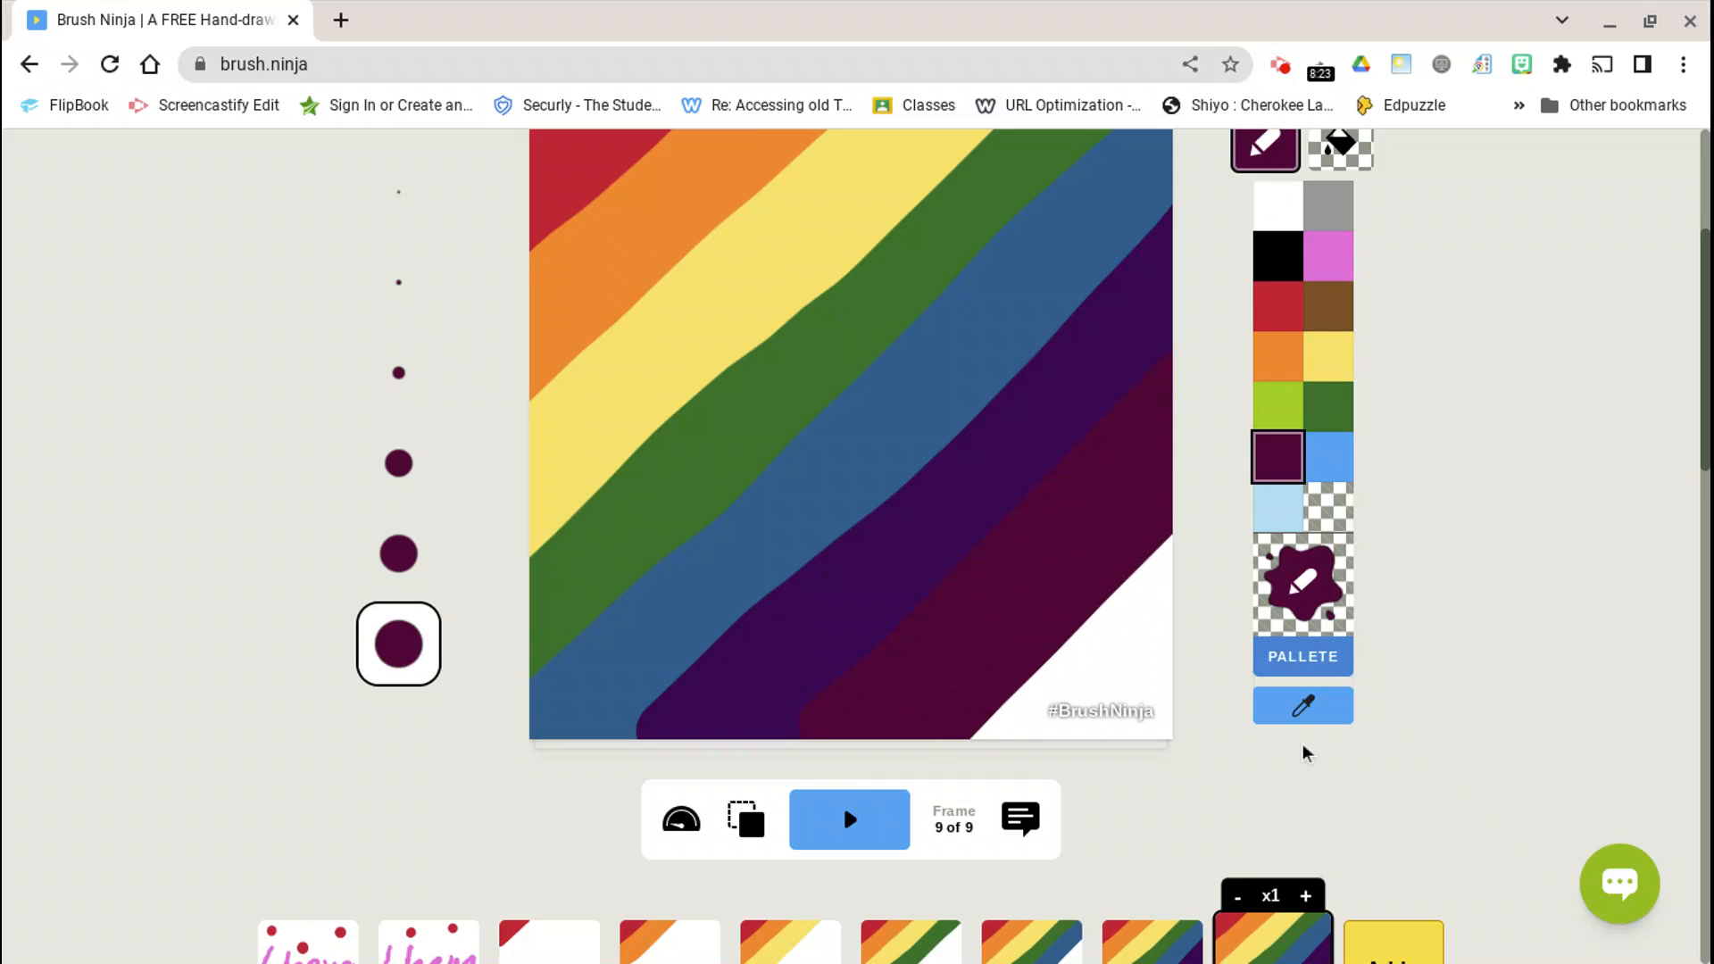
pyautogui.scroll(2, 1465, 752)
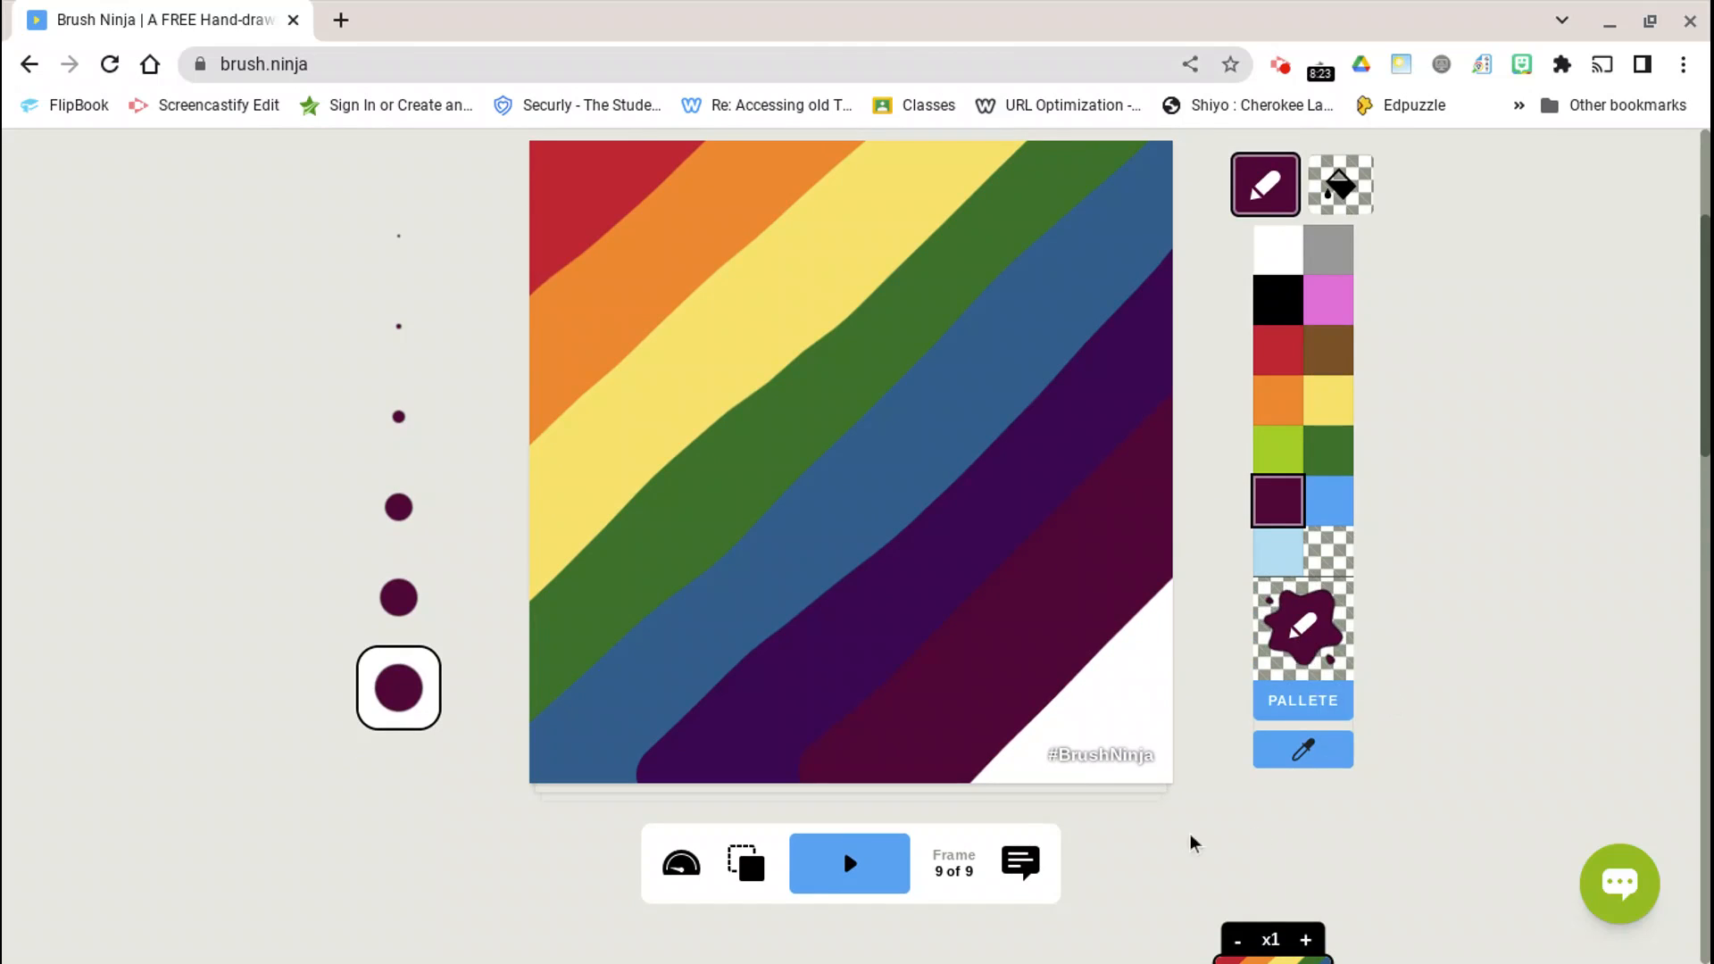
# Duplicate the ninth frame and change the brush color to the custom dark red #500E07.
pyautogui.scroll(-4, 1178, 821)
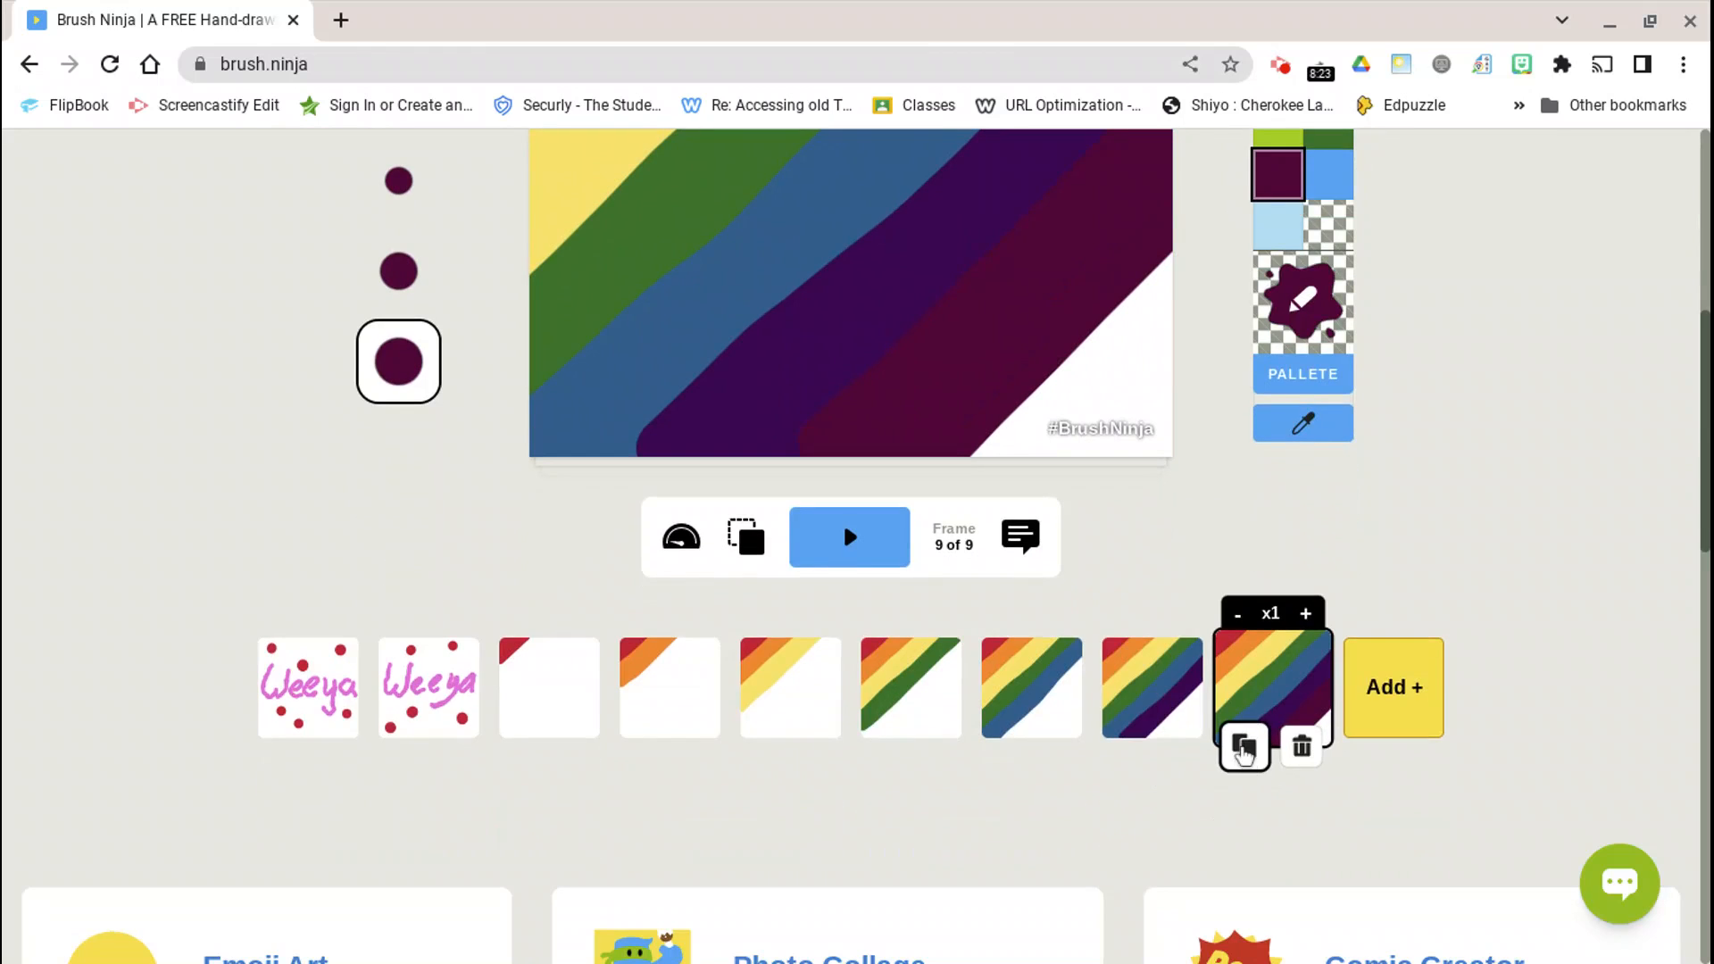
pyautogui.click(1245, 746)
pyautogui.scroll(3, 1285, 492)
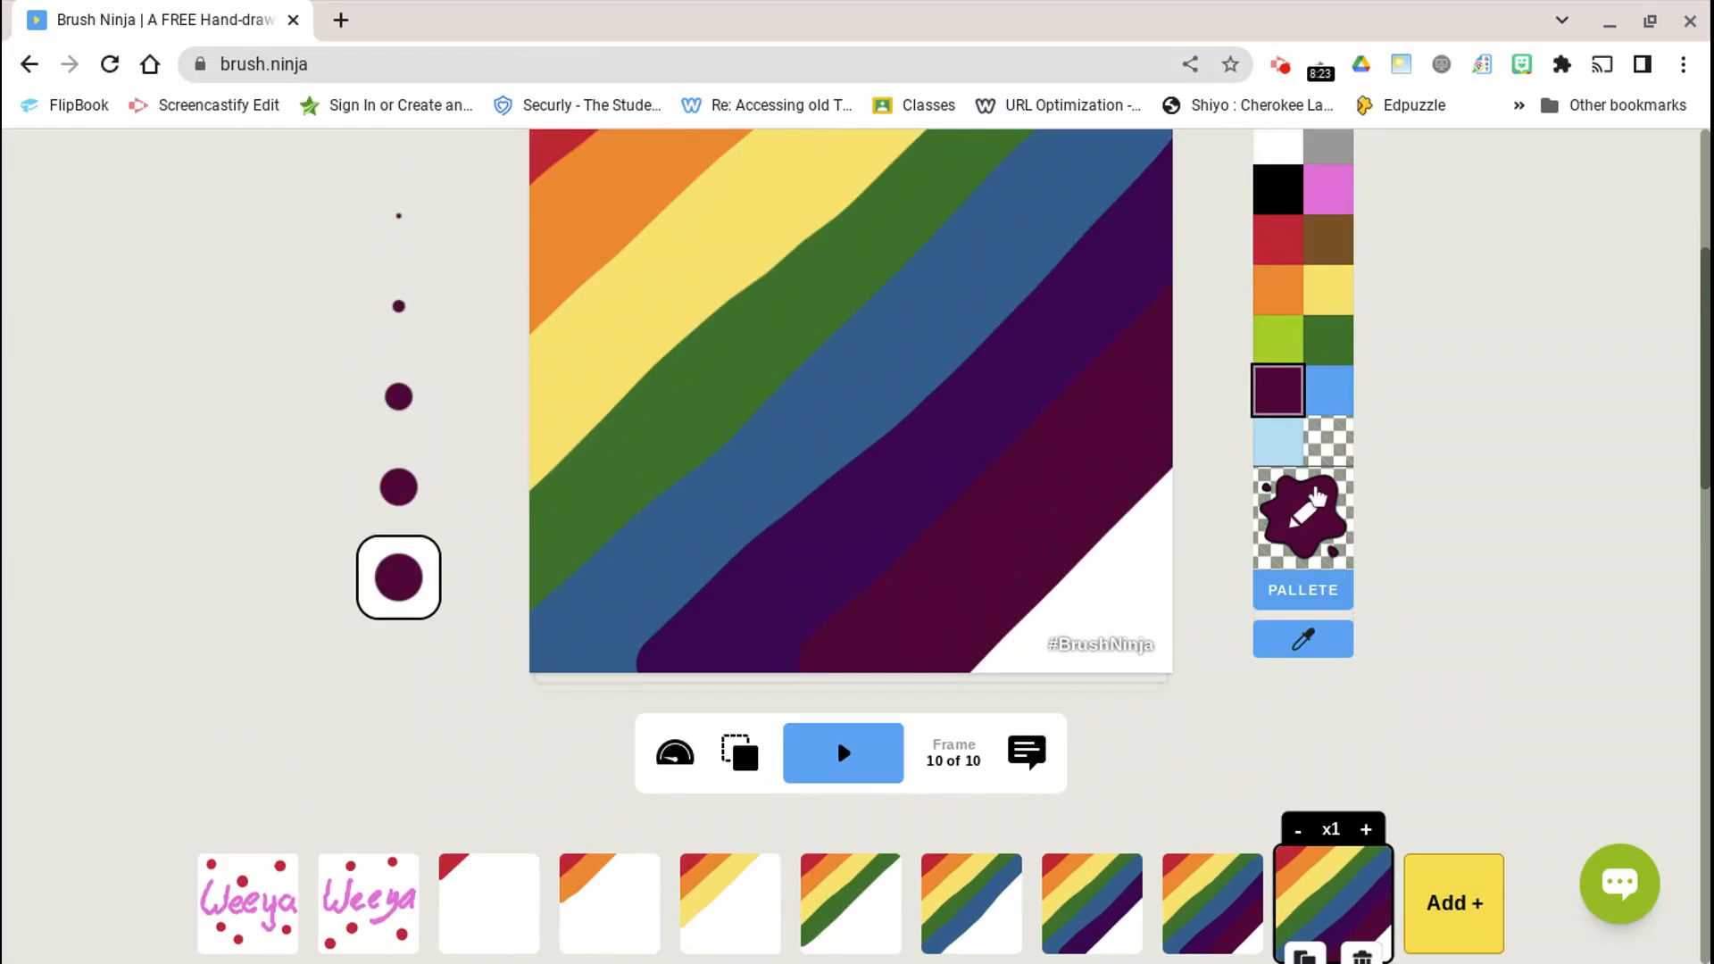
pyautogui.click(1308, 504)
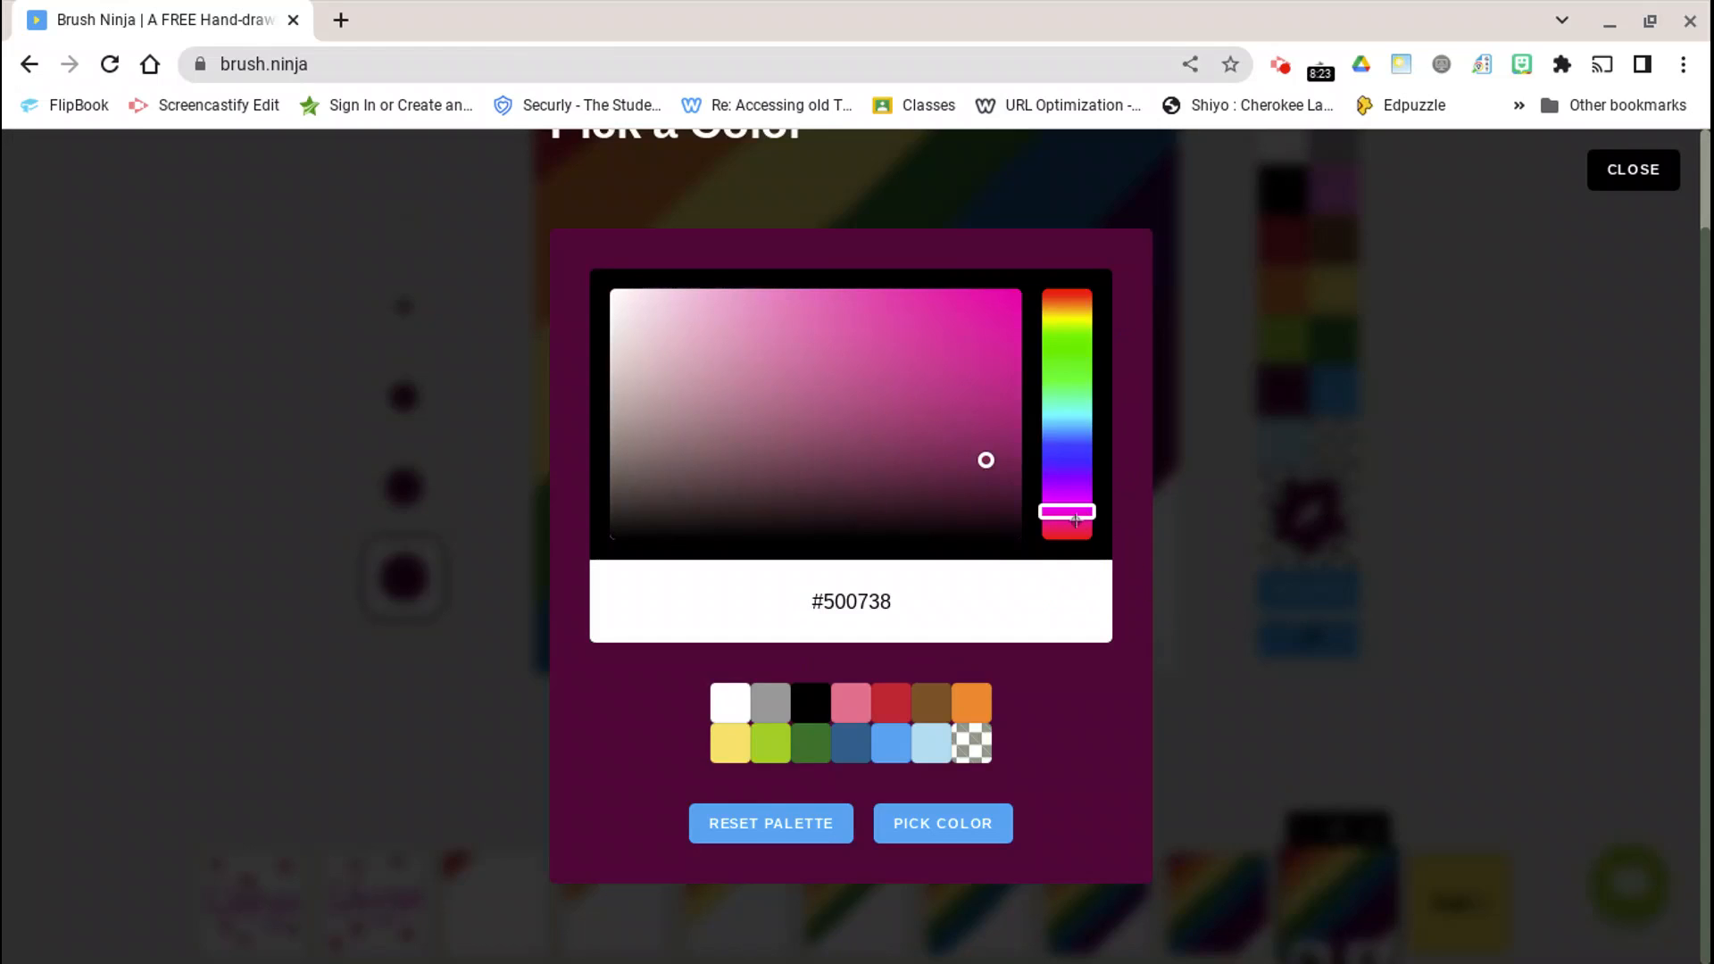
pyautogui.moveTo(1076, 520); pyautogui.dragTo(1079, 534)
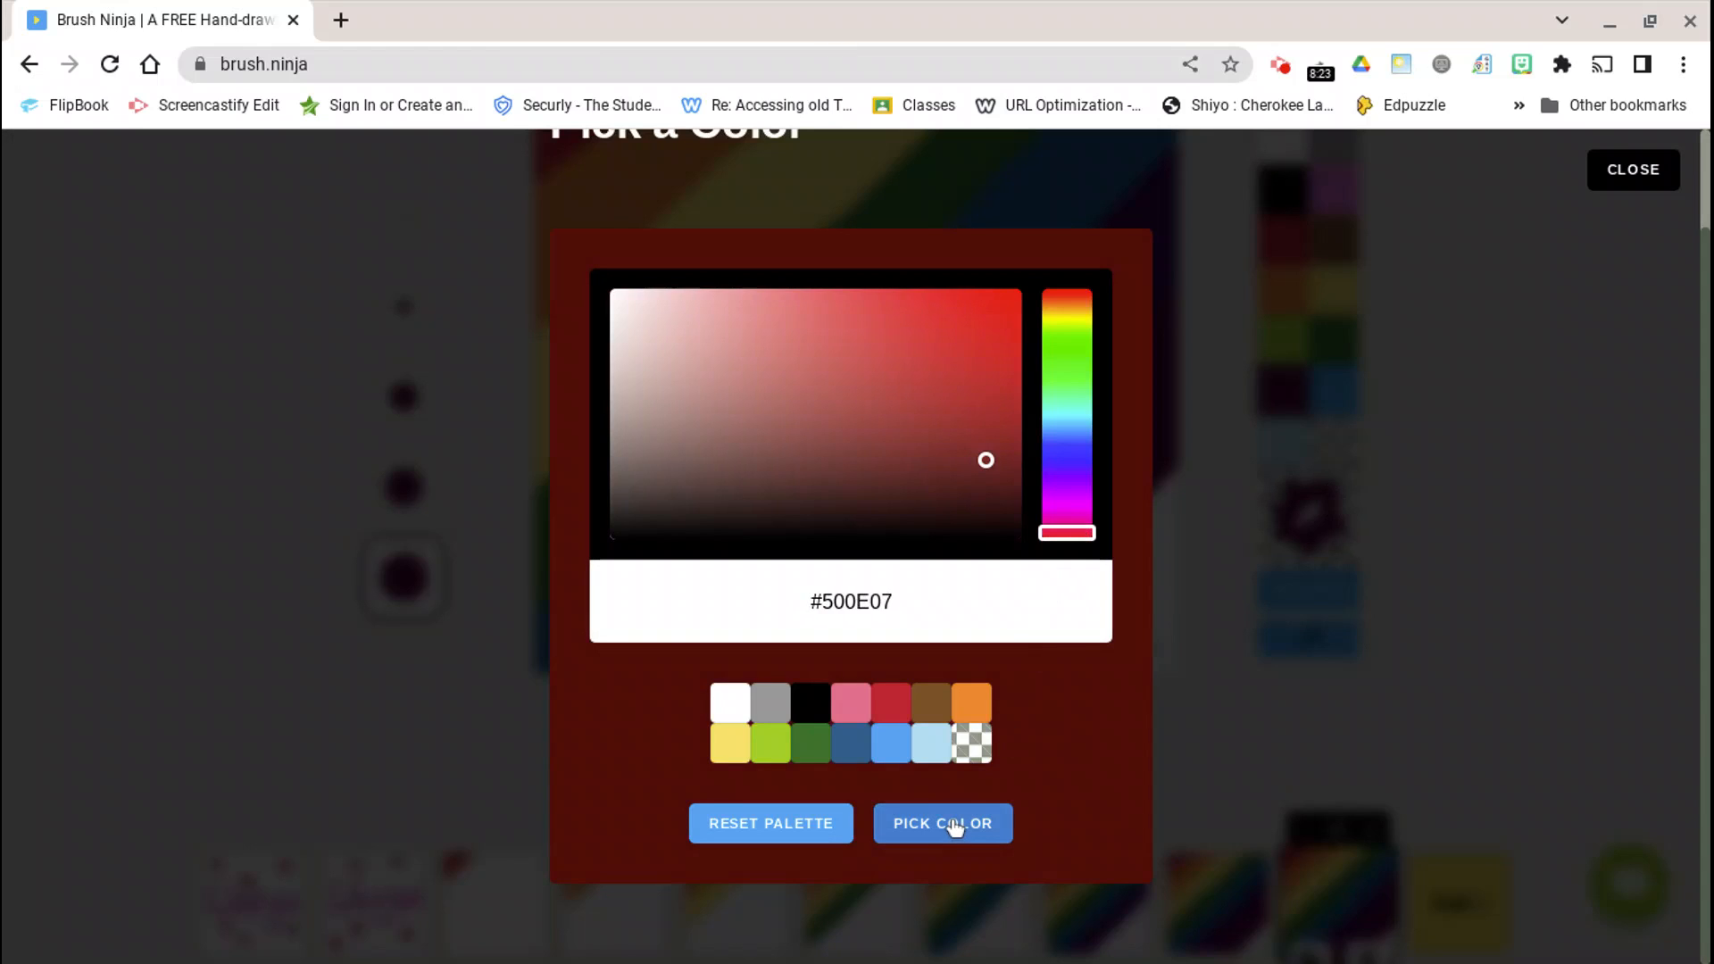
pyautogui.click(949, 823)
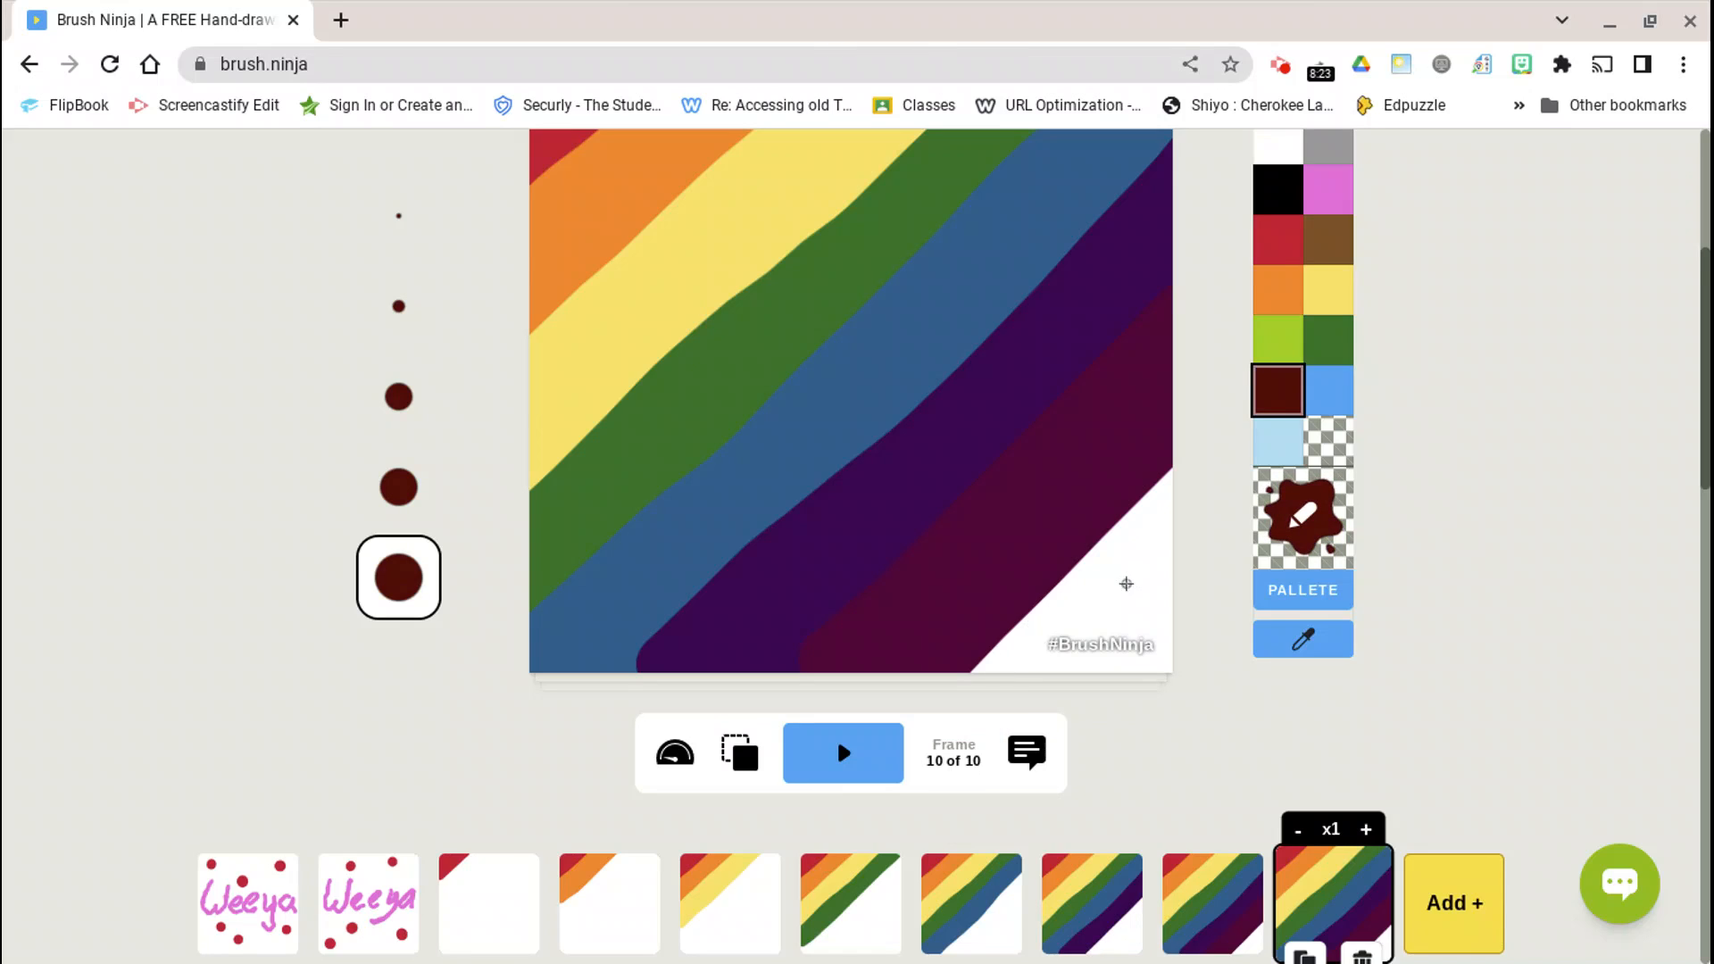
# Paint the remaining white corner of the tenth frame dark red up to the plum band's edge.
pyautogui.scroll(2, 1140, 585)
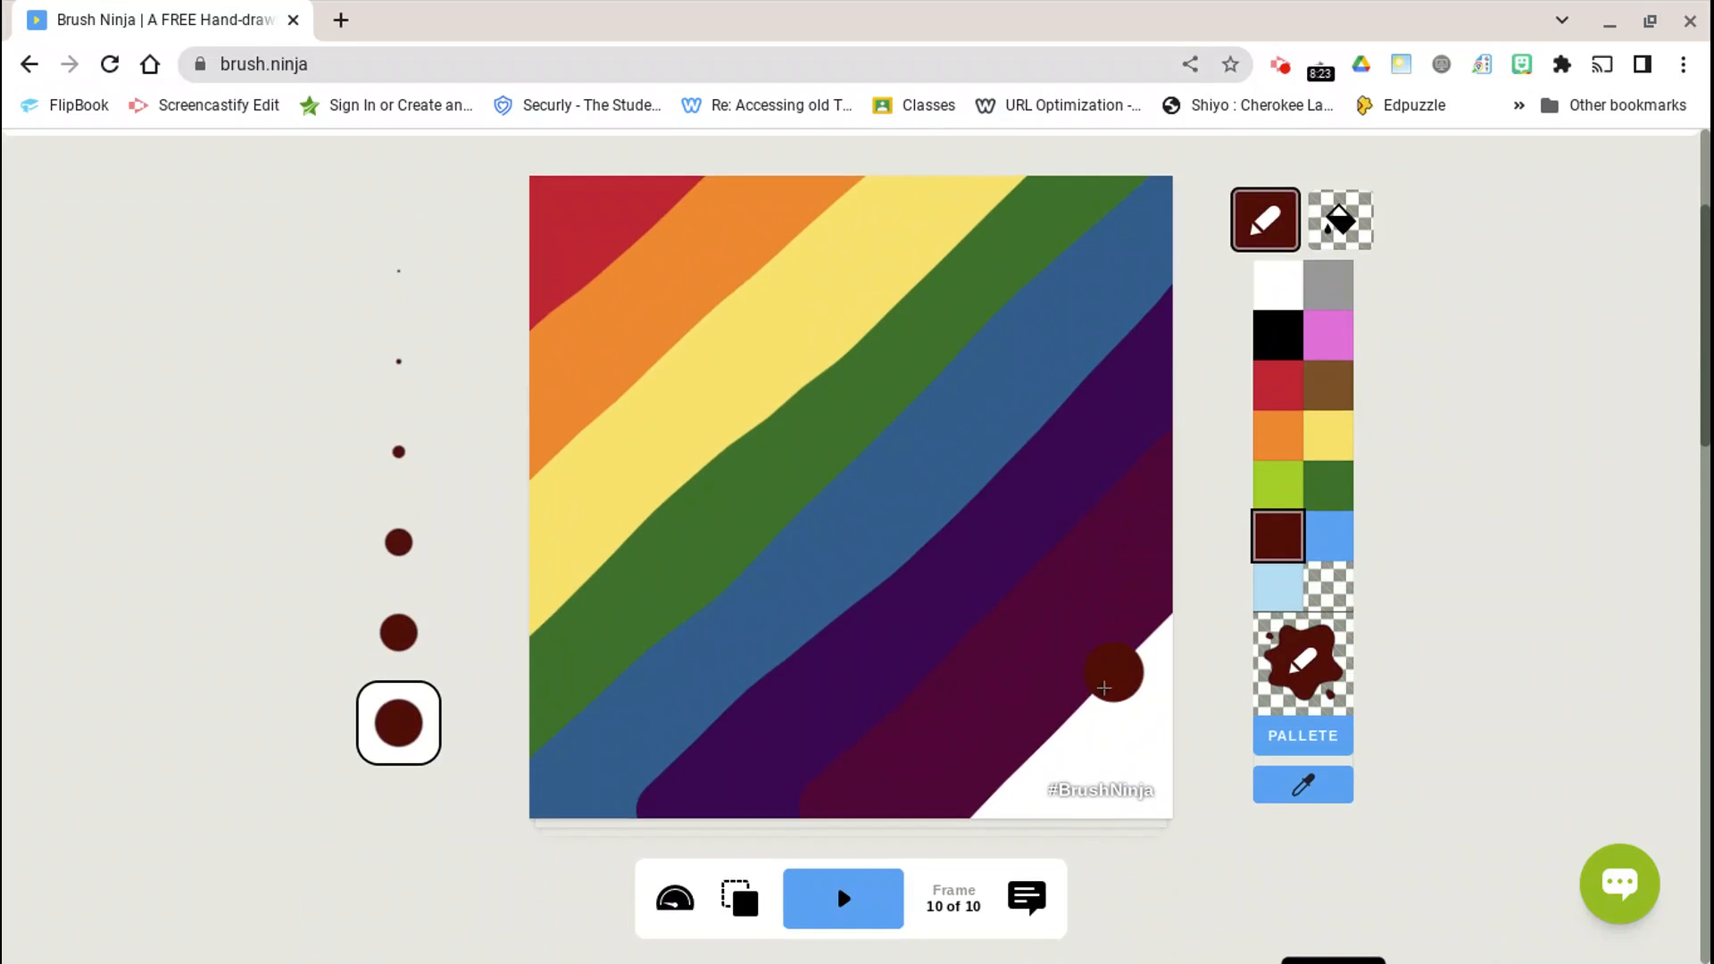
pyautogui.moveTo(995, 796); pyautogui.dragTo(1159, 664)
pyautogui.moveTo(1071, 785)
pyautogui.mouseDown()
pyautogui.moveTo(1161, 705)
pyautogui.moveTo(1066, 802)
pyautogui.moveTo(1174, 715)
pyautogui.moveTo(1082, 803)
pyautogui.moveTo(1179, 732)
pyautogui.mouseUp()
pyautogui.moveTo(1098, 799); pyautogui.dragTo(1161, 777)
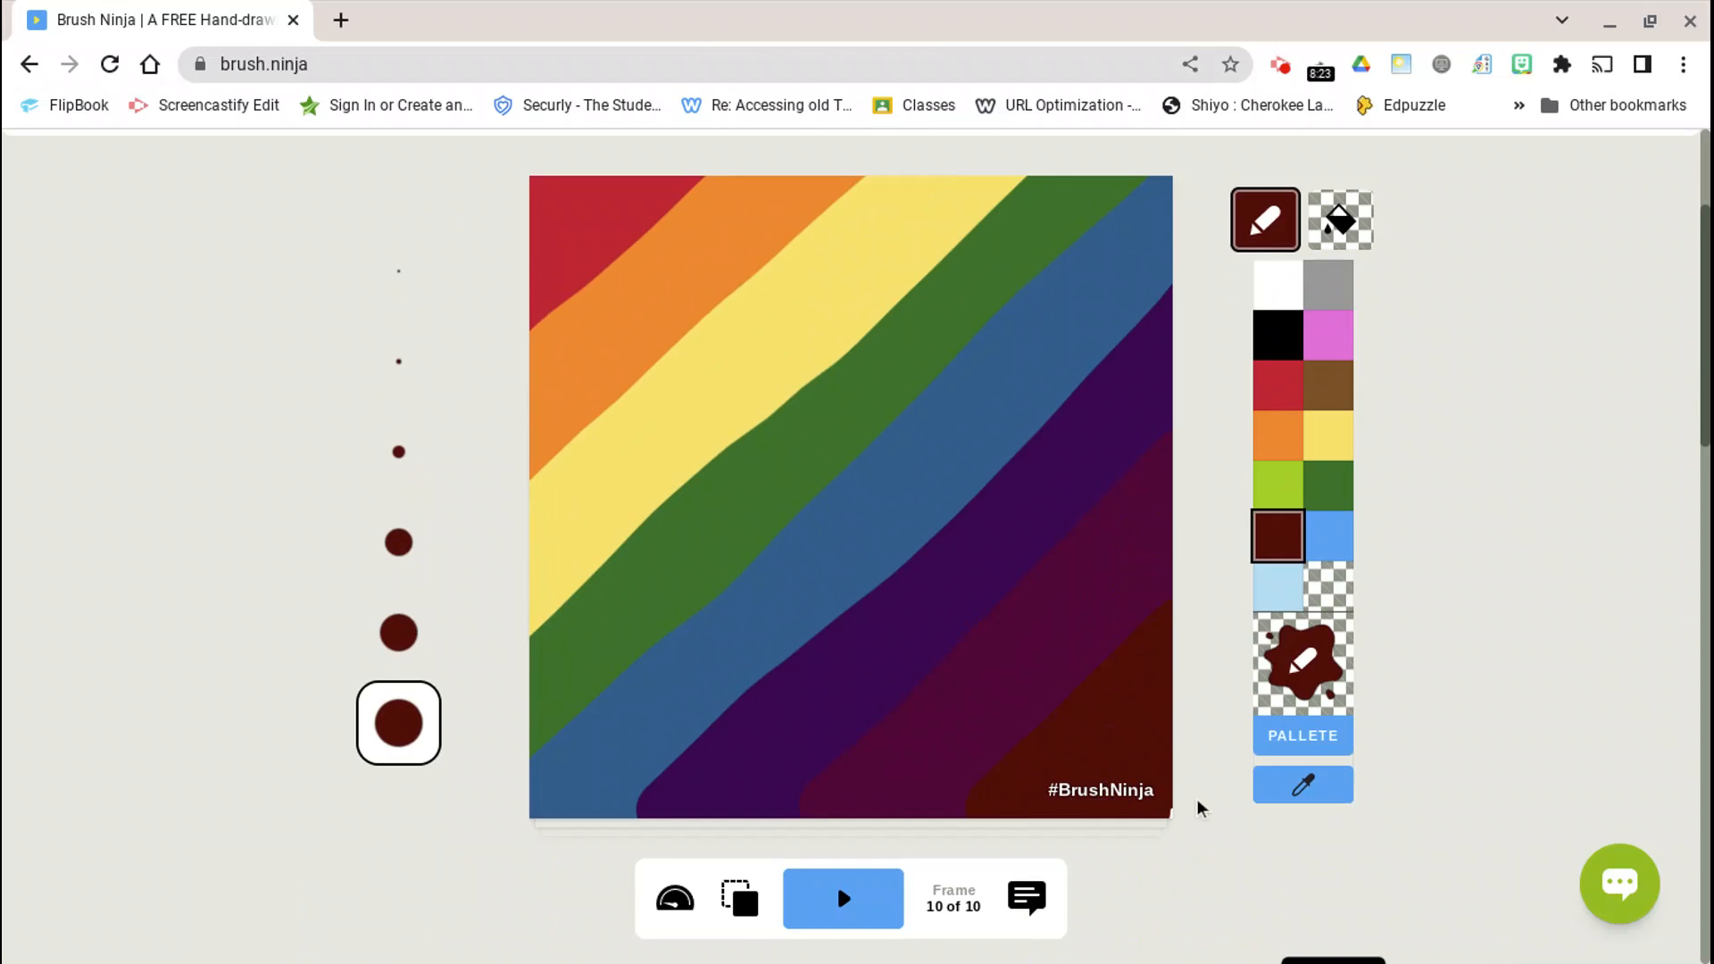
# Play back the ten-frame animation to check the handwritten word and the growing bands, and stop it.
pyautogui.scroll(-3, 1215, 812)
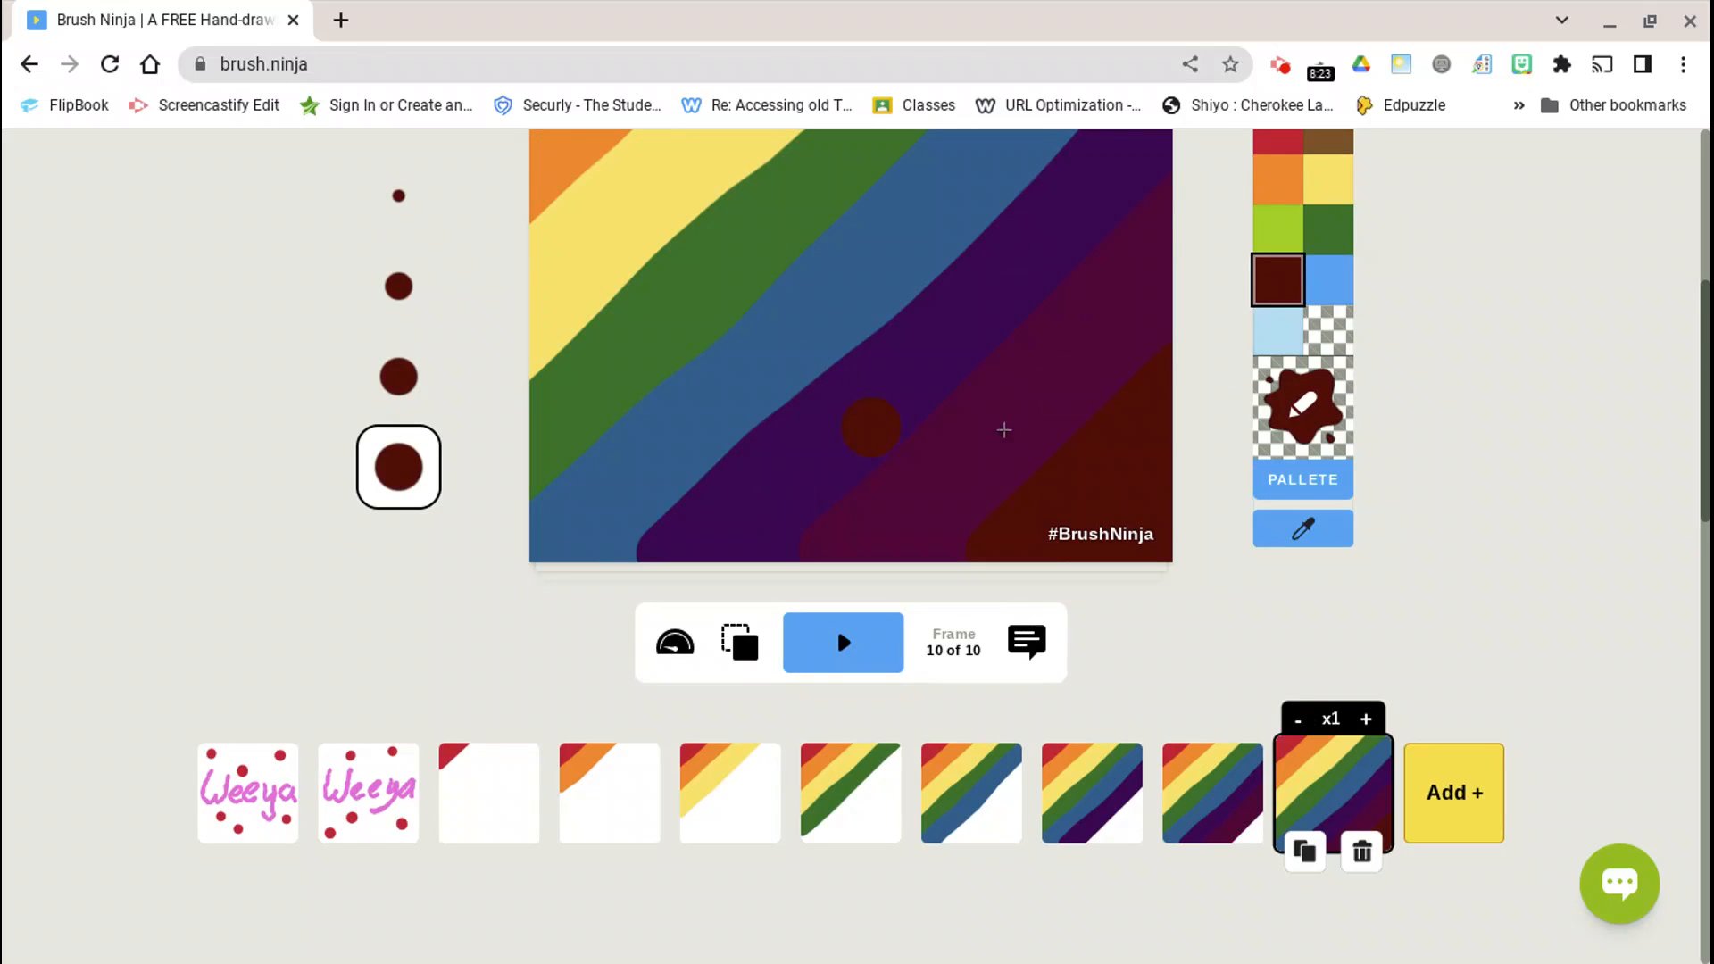
pyautogui.click(830, 652)
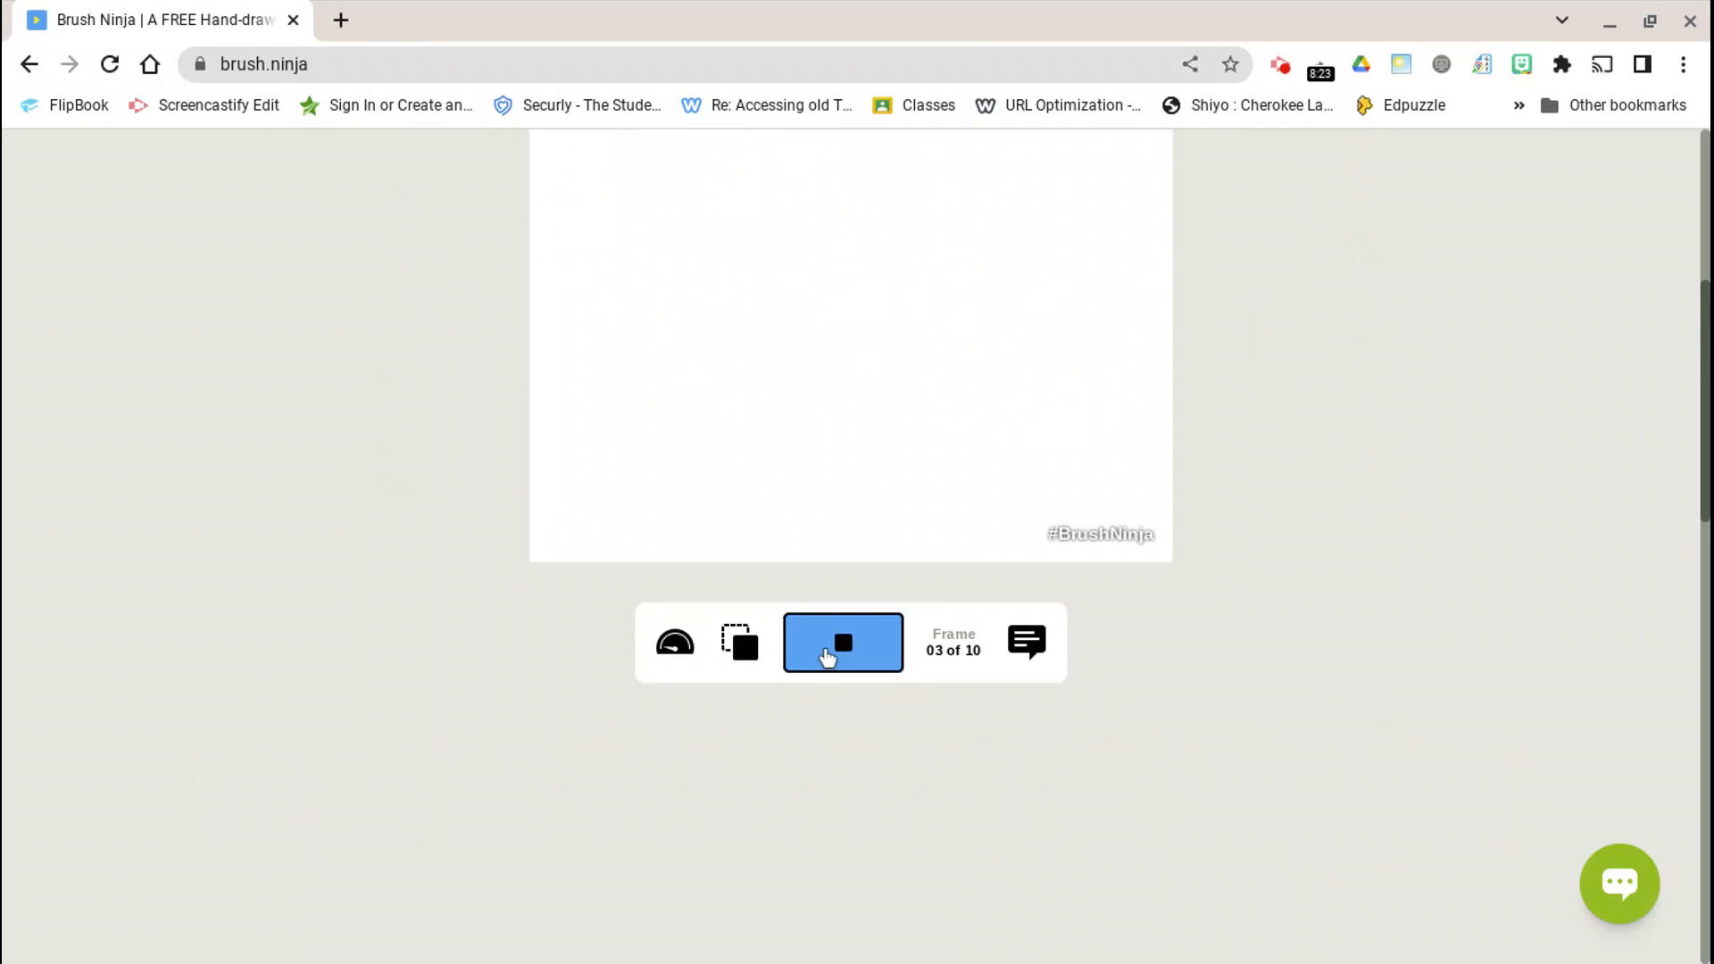
pyautogui.scroll(3, 1219, 683)
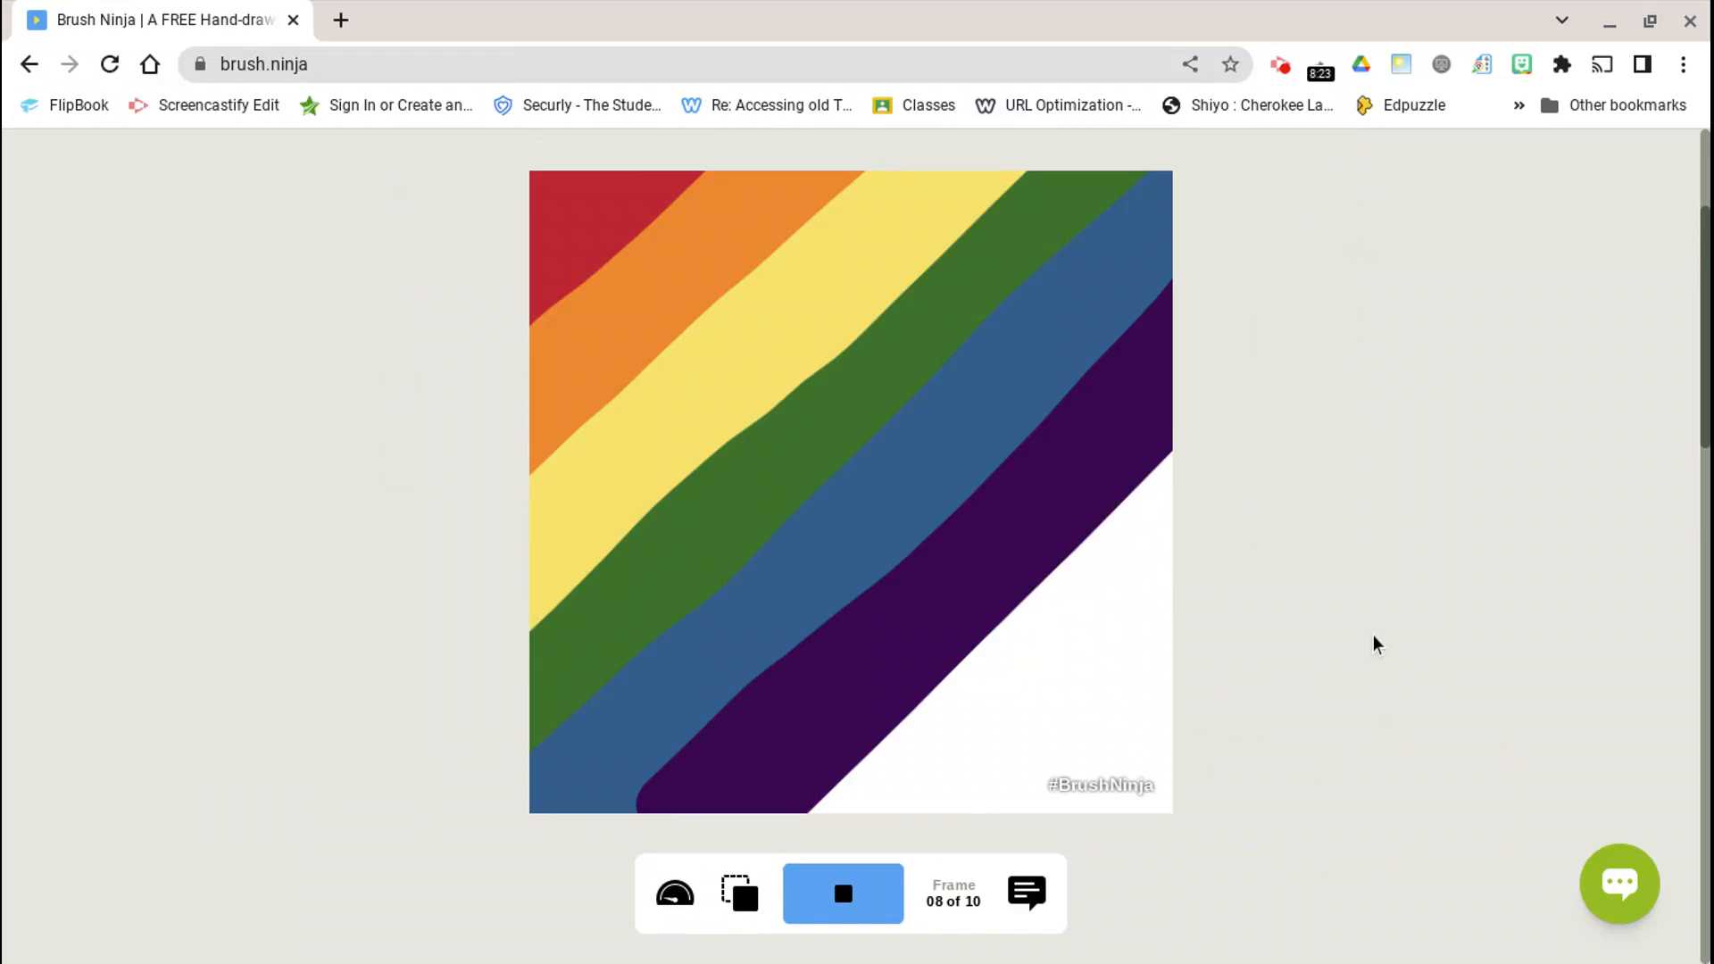
pyautogui.scroll(3, 1373, 634)
pyautogui.scroll(1, 1372, 634)
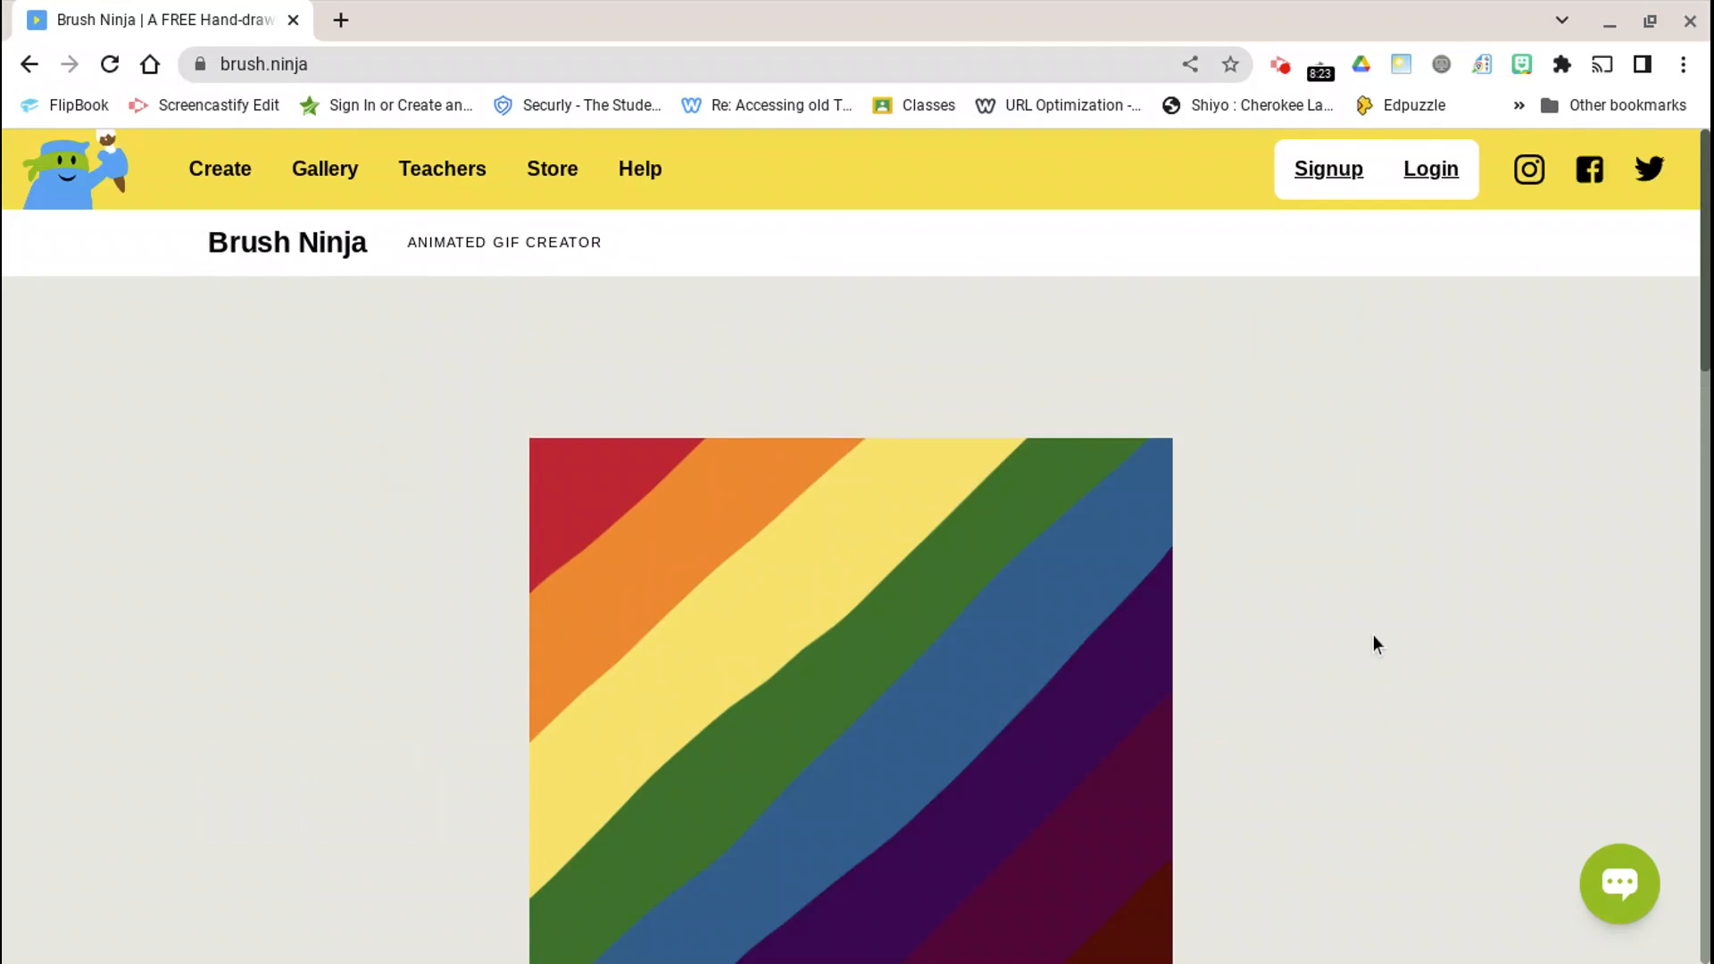
pyautogui.scroll(-3, 1295, 576)
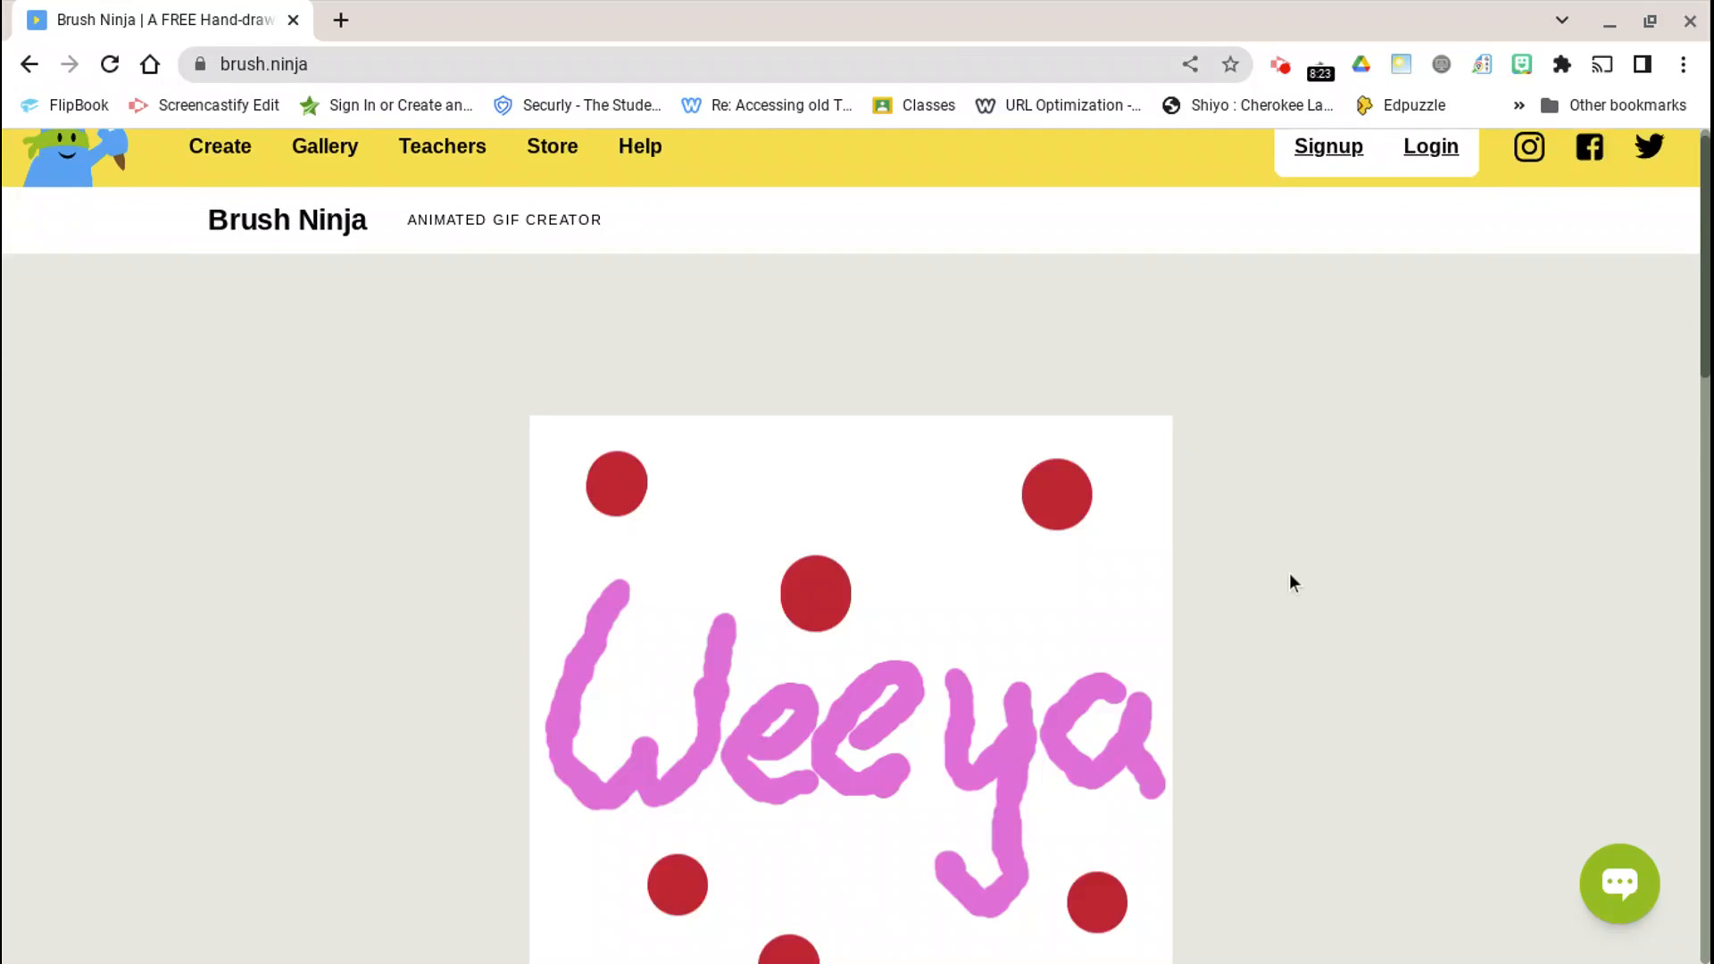
pyautogui.click(842, 865)
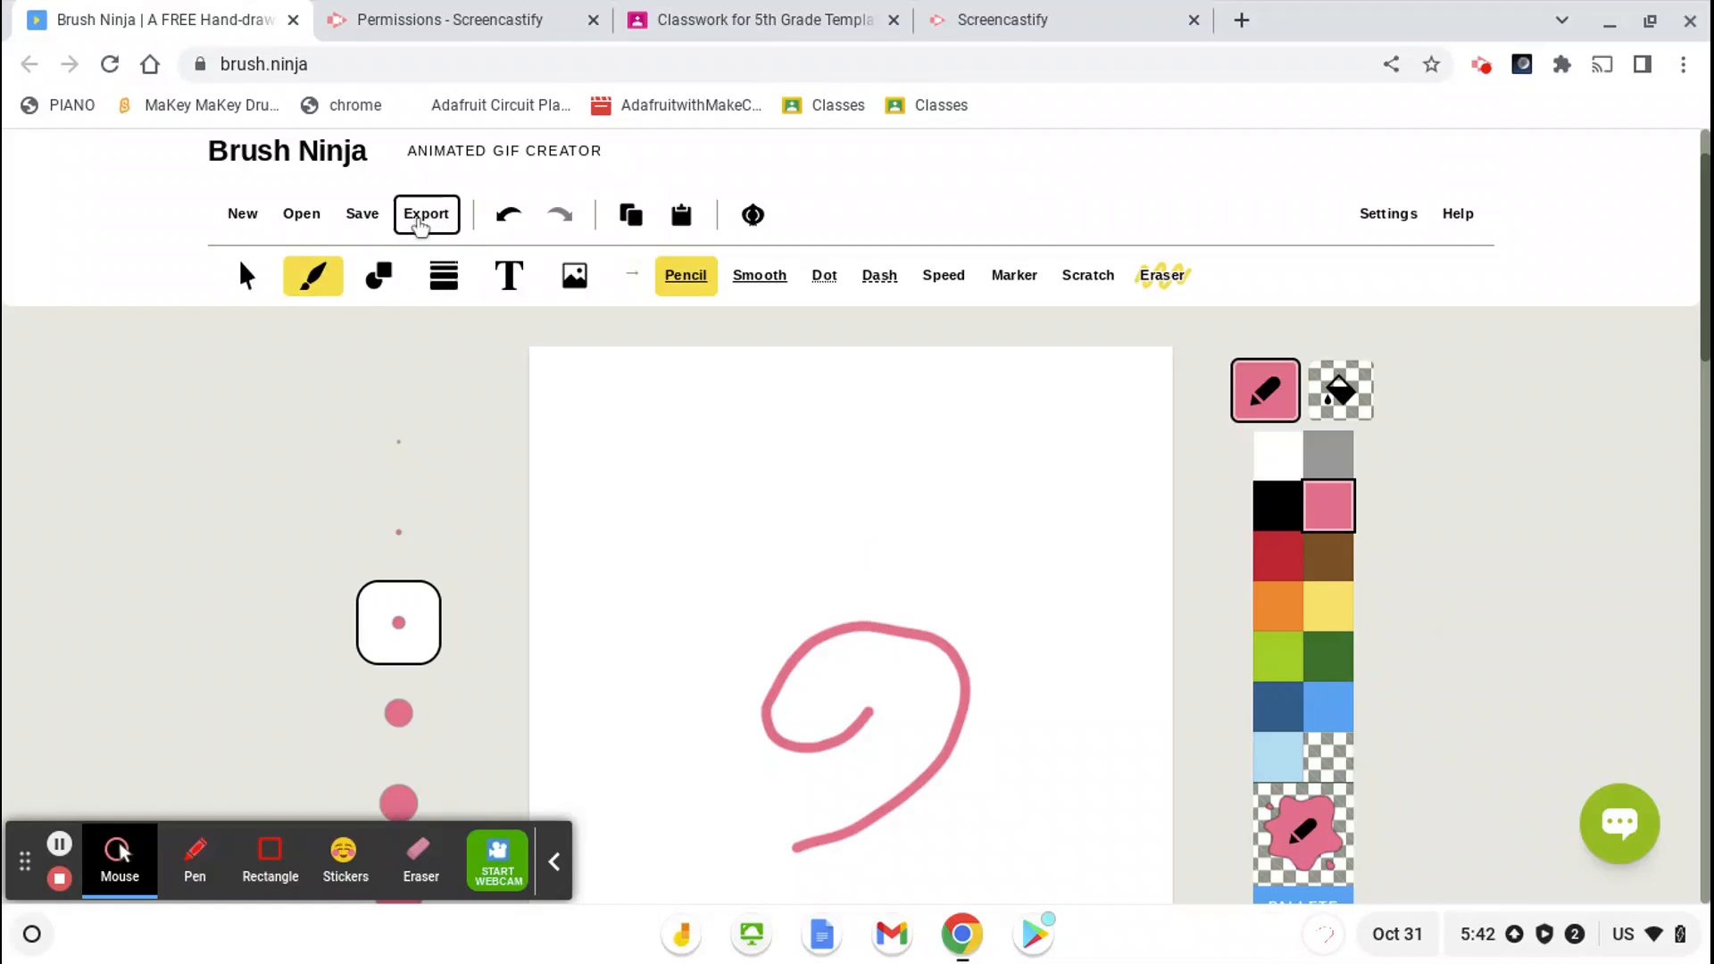
# Export the animation as an animated GIF named with the creator's first name followed by "animation", and download it.
pyautogui.click(436, 219)
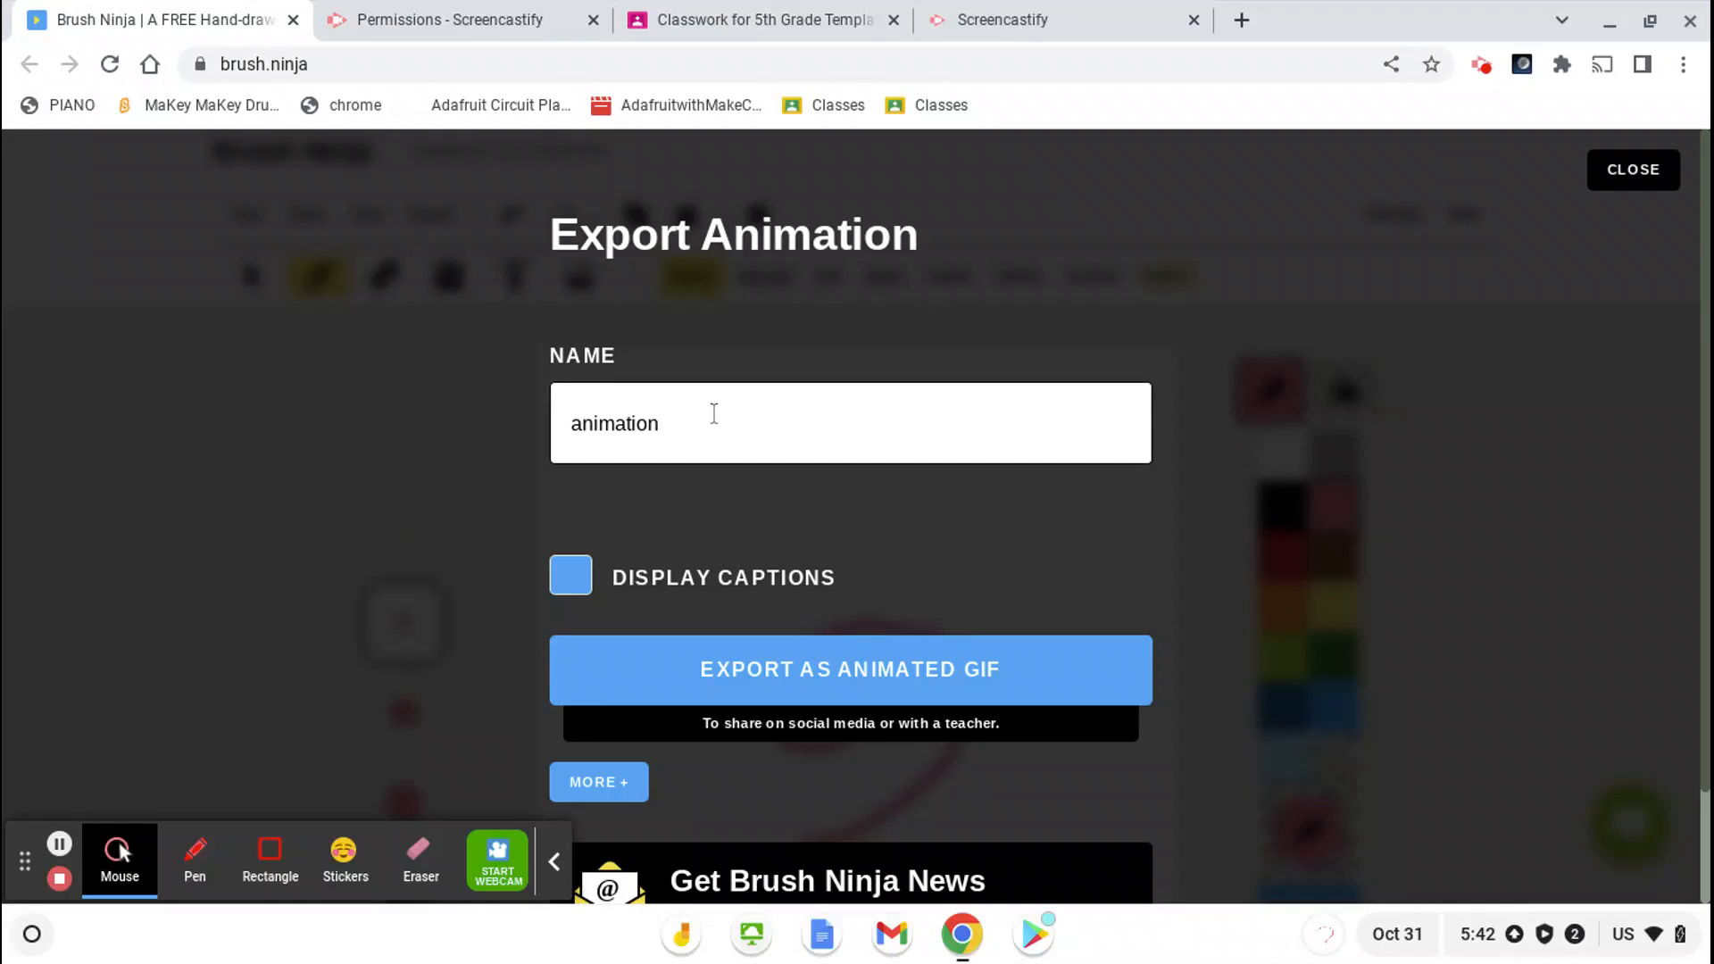
pyautogui.moveTo(602, 423)
pyautogui.mouseDown()
pyautogui.moveTo(704, 420)
pyautogui.moveTo(582, 423)
pyautogui.mouseUp()
pyautogui.press('Right')
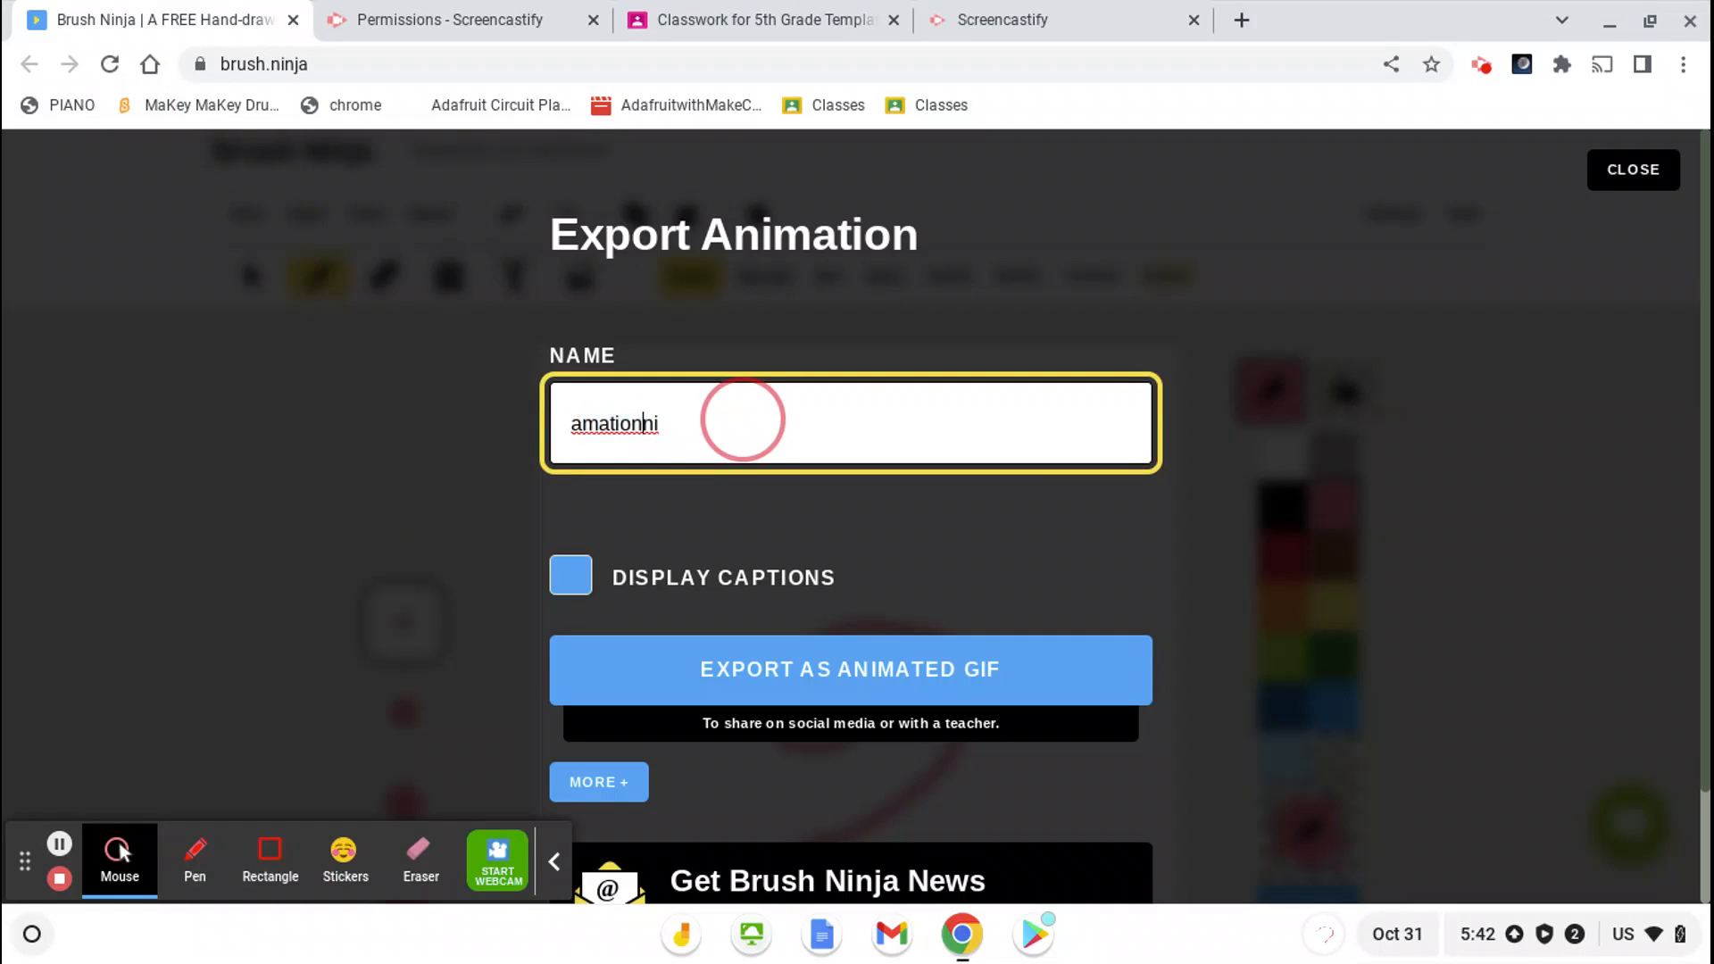
pyautogui.press('BackSpace')
pyautogui.press('BackSpace')
pyautogui.press('BackSpace')
pyautogui.press('BackSpace')
pyautogui.press('BackSpace')
pyautogui.press('BackSpace')
pyautogui.press('BackSpace')
pyautogui.press('BackSpace')
pyautogui.press('BackSpace')
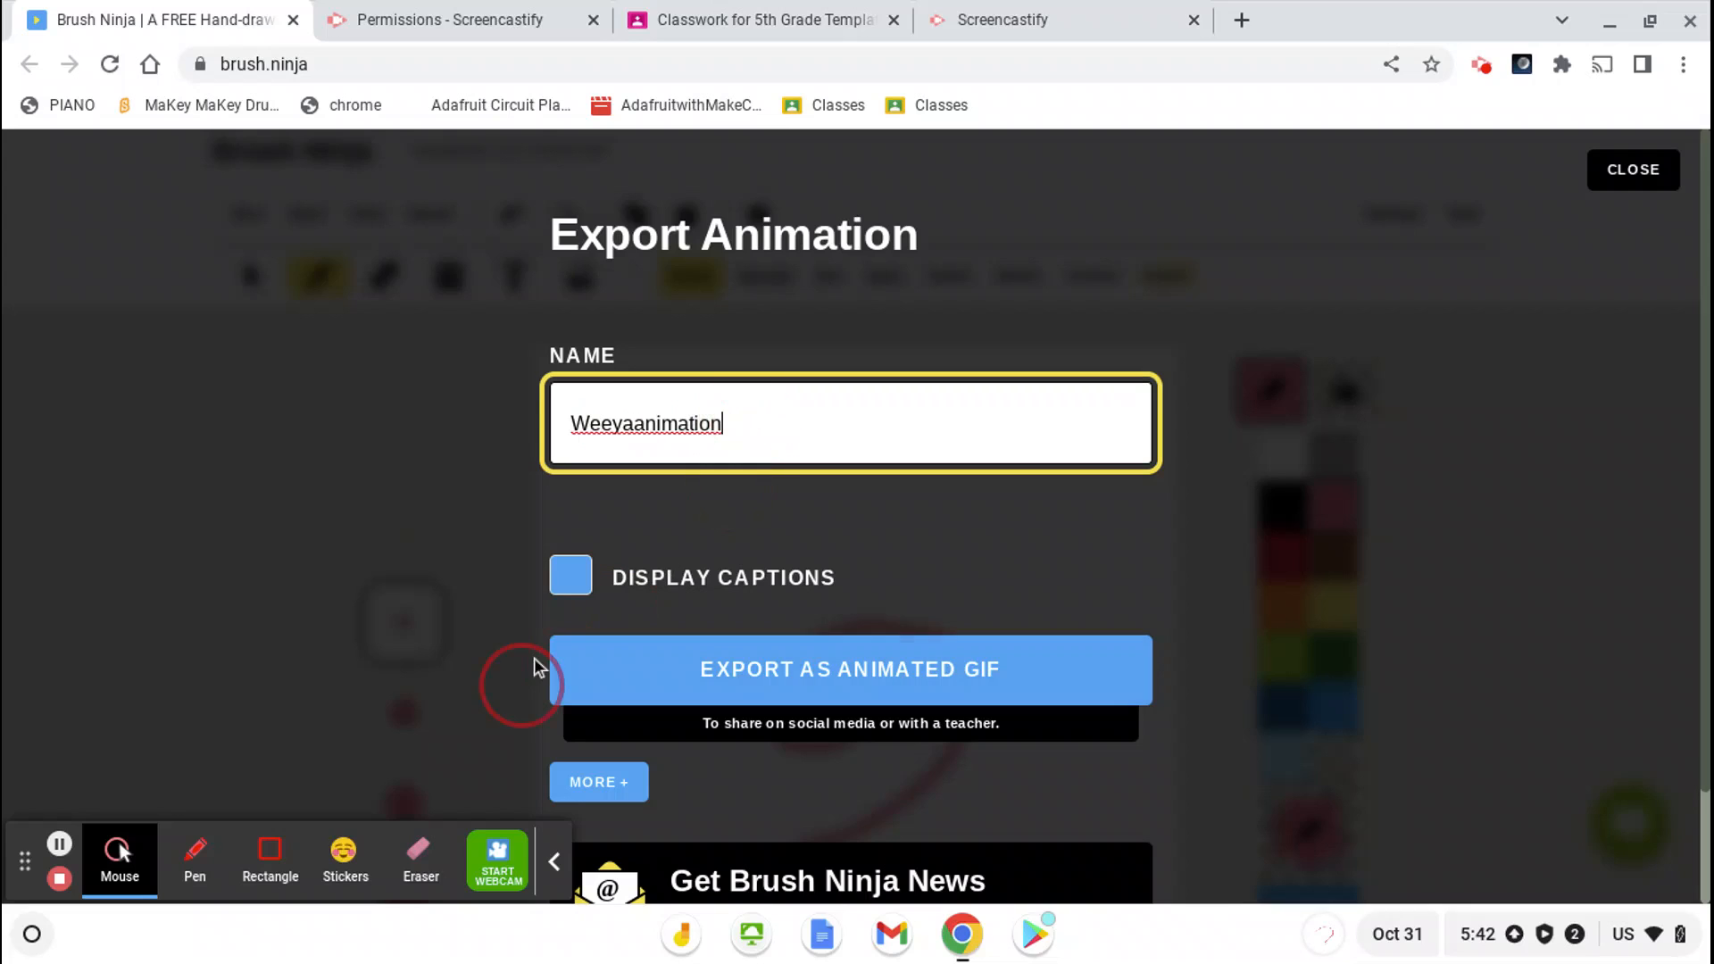
pyautogui.click(864, 690)
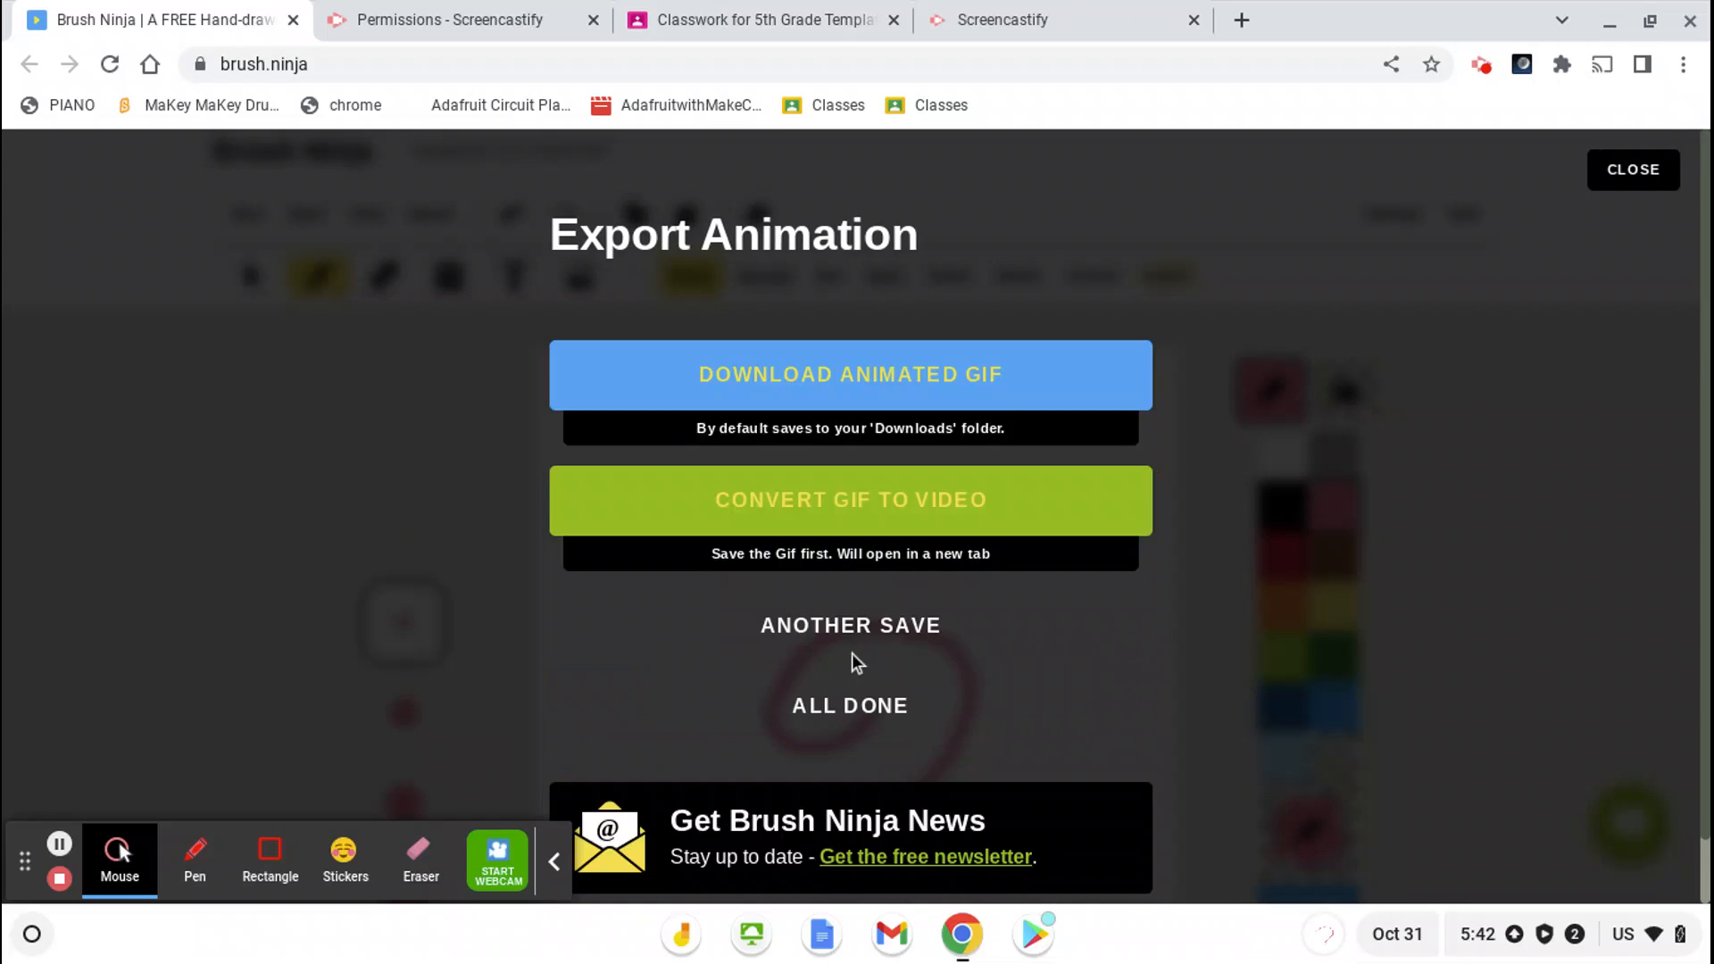
pyautogui.click(839, 382)
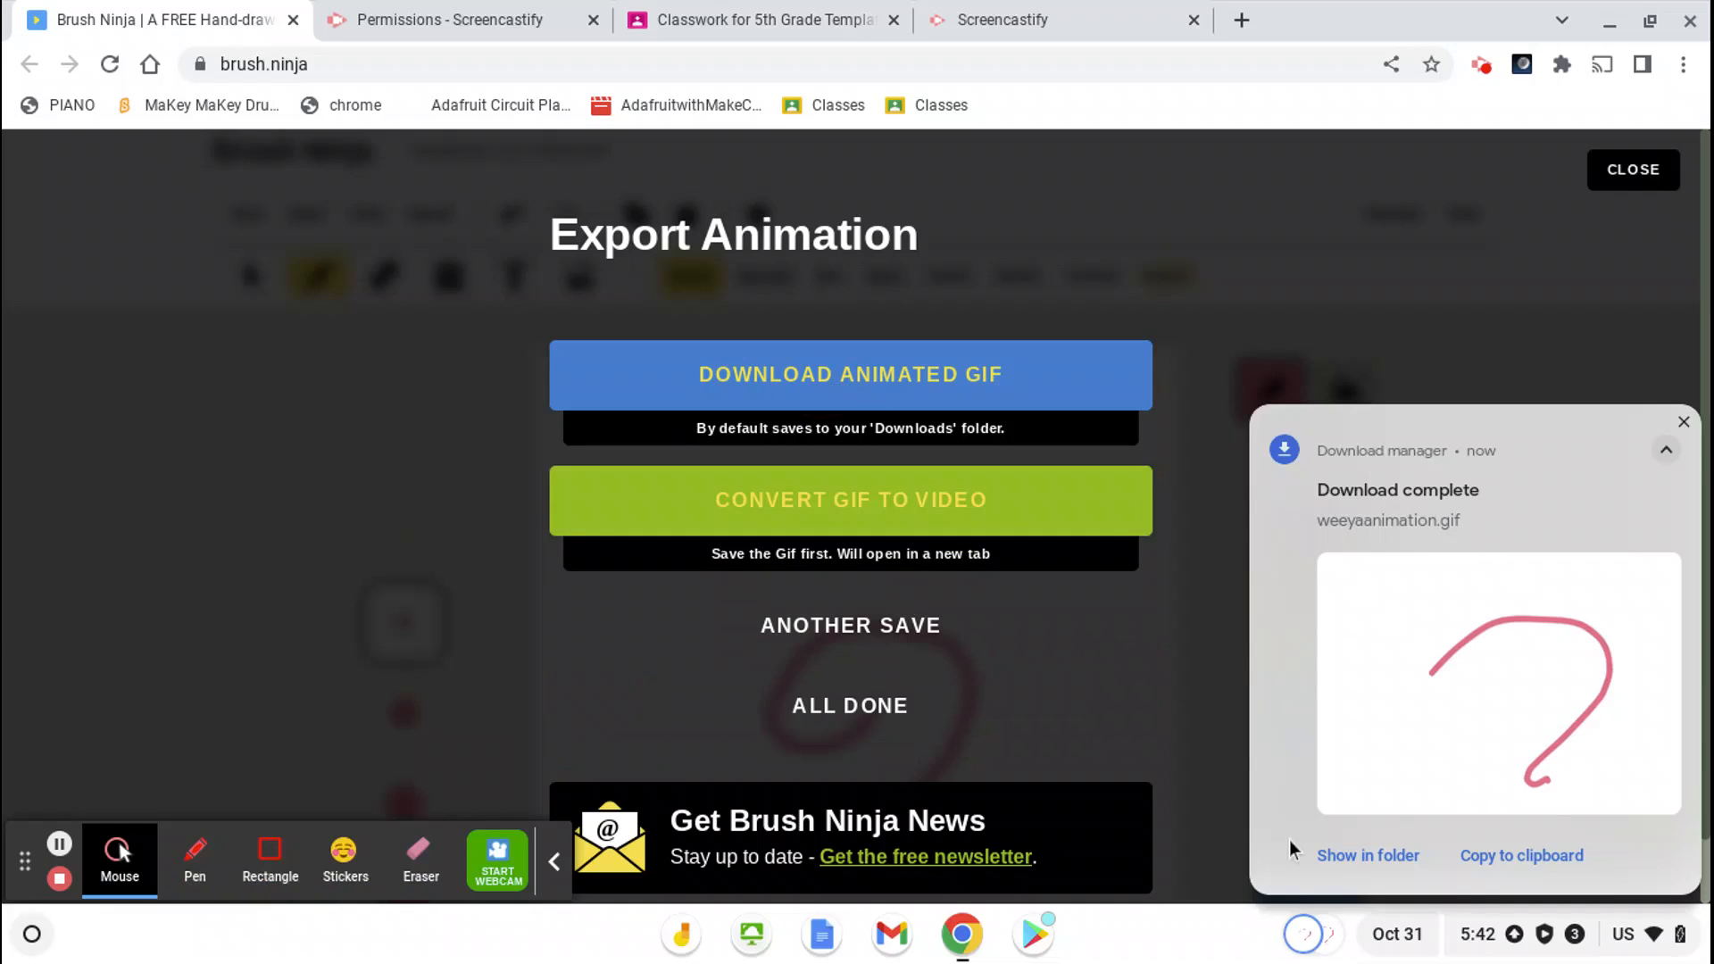
# Show the downloaded GIF in the Downloads folder, copy it into Google Drive and close the file manager.
pyautogui.click(1368, 857)
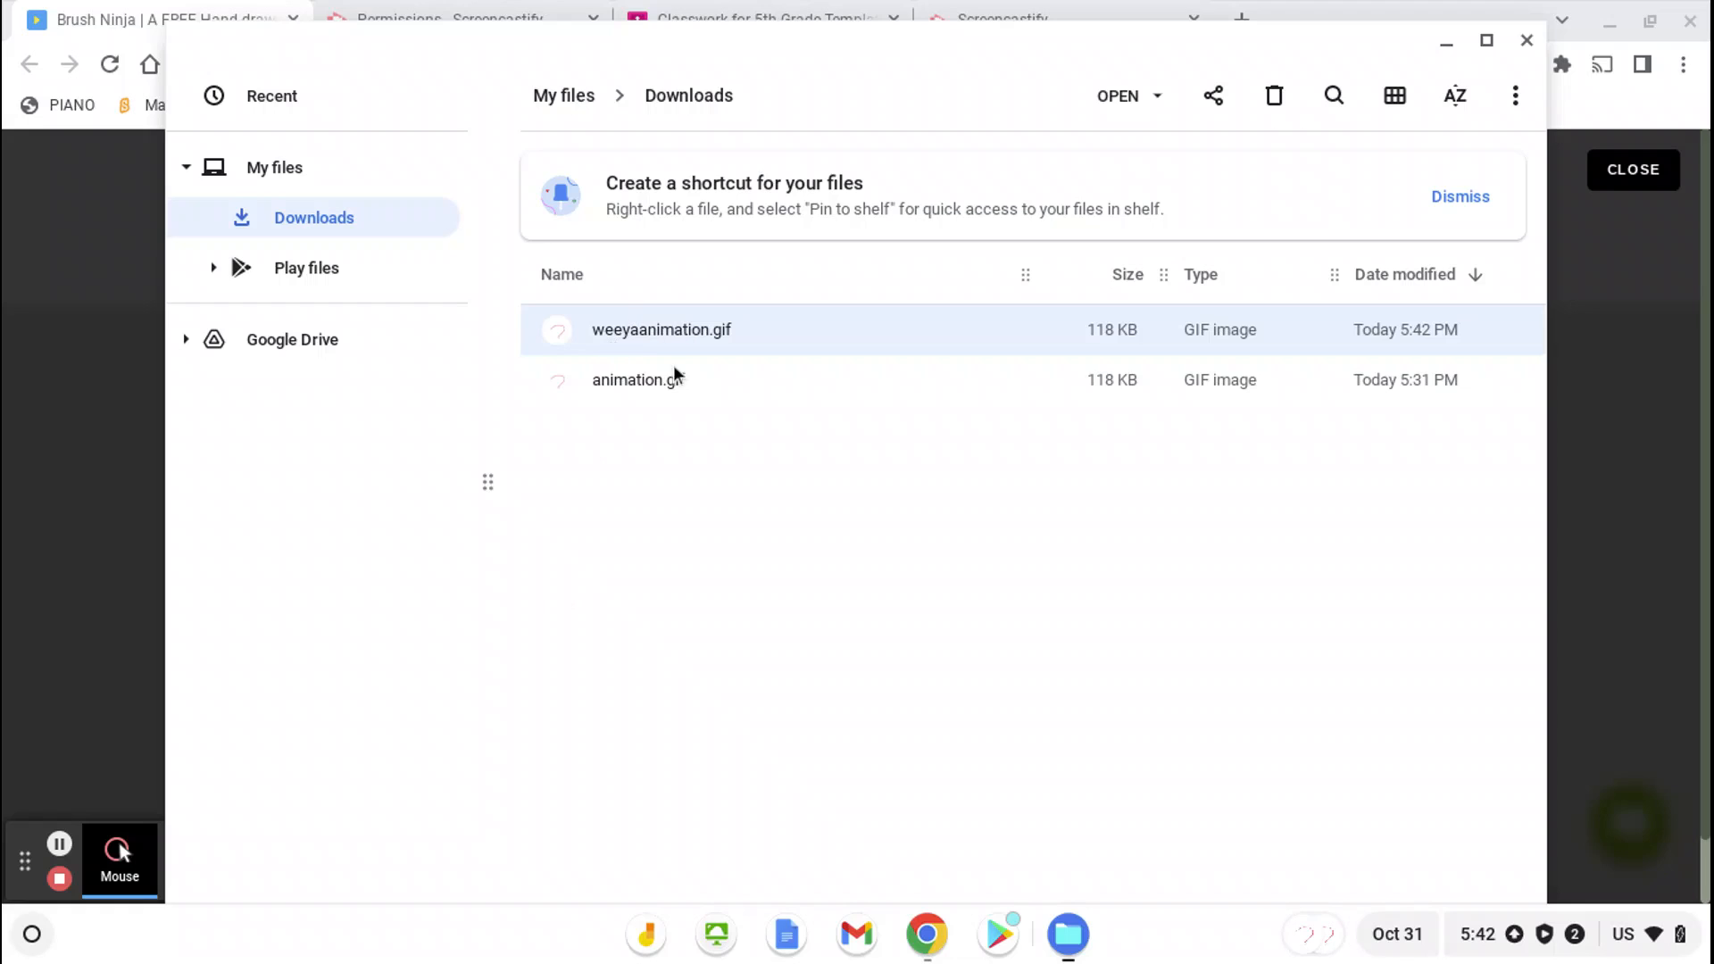
pyautogui.moveTo(602, 327); pyautogui.dragTo(424, 349)
pyautogui.click(1526, 41)
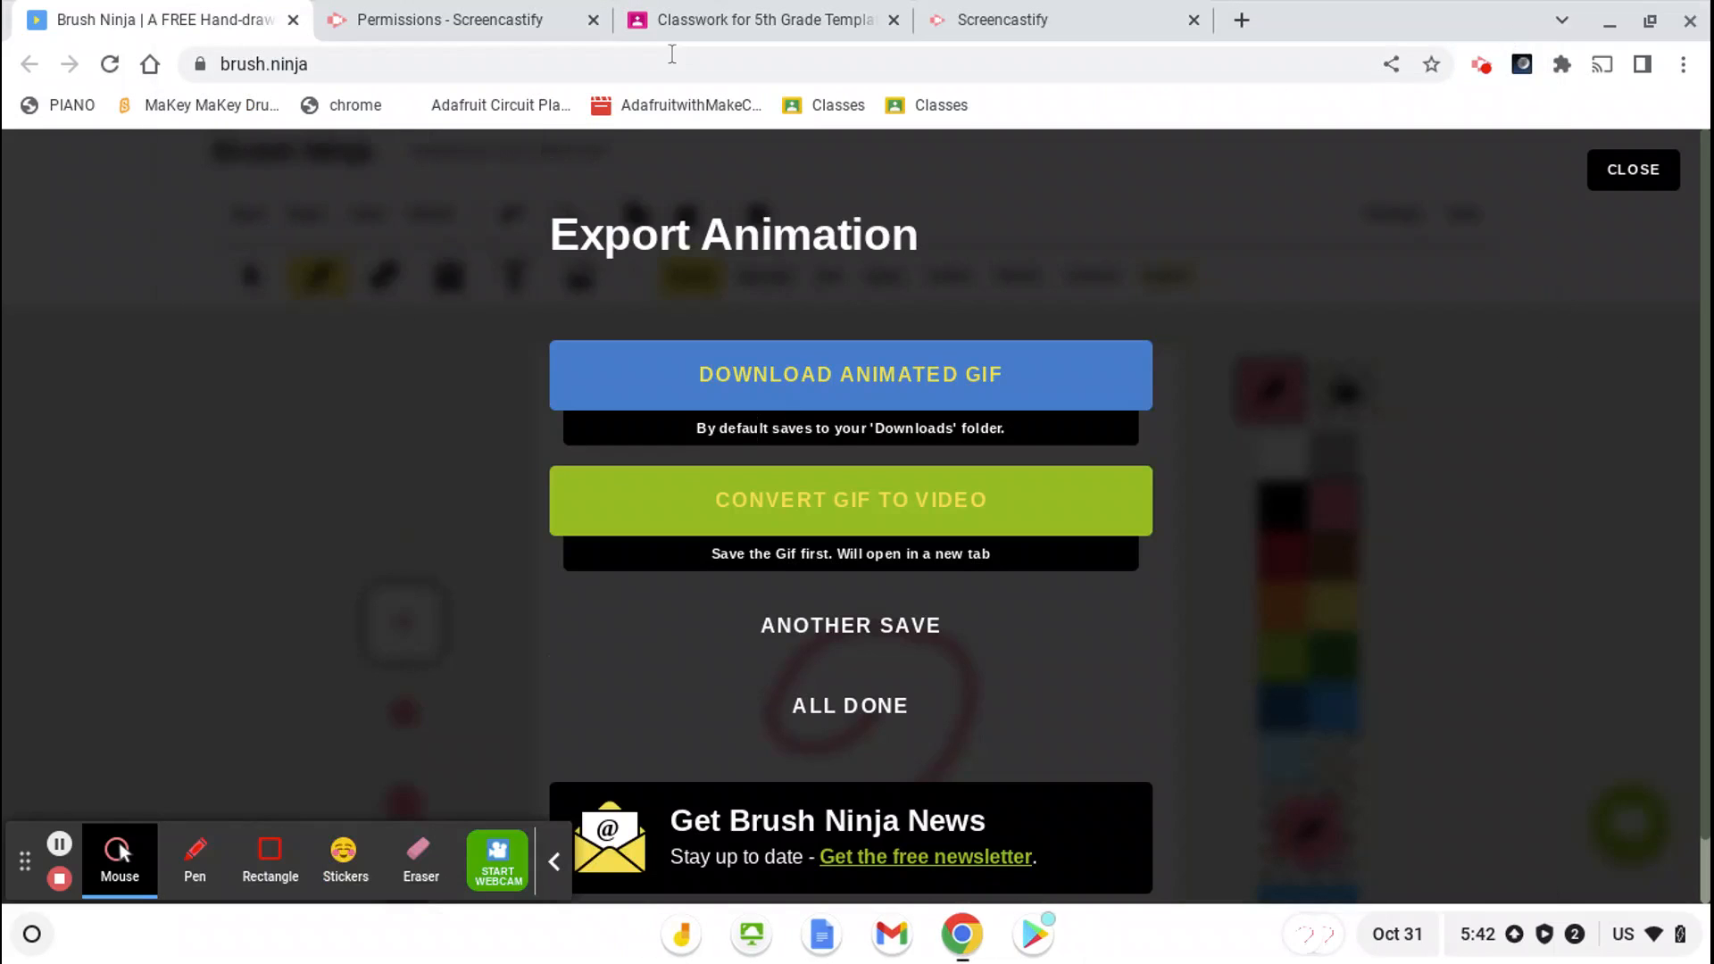
# Switch to Google Classroom, open the Animation test assignment and attach the newly exported GIF from Google Drive.
pyautogui.click(690, 24)
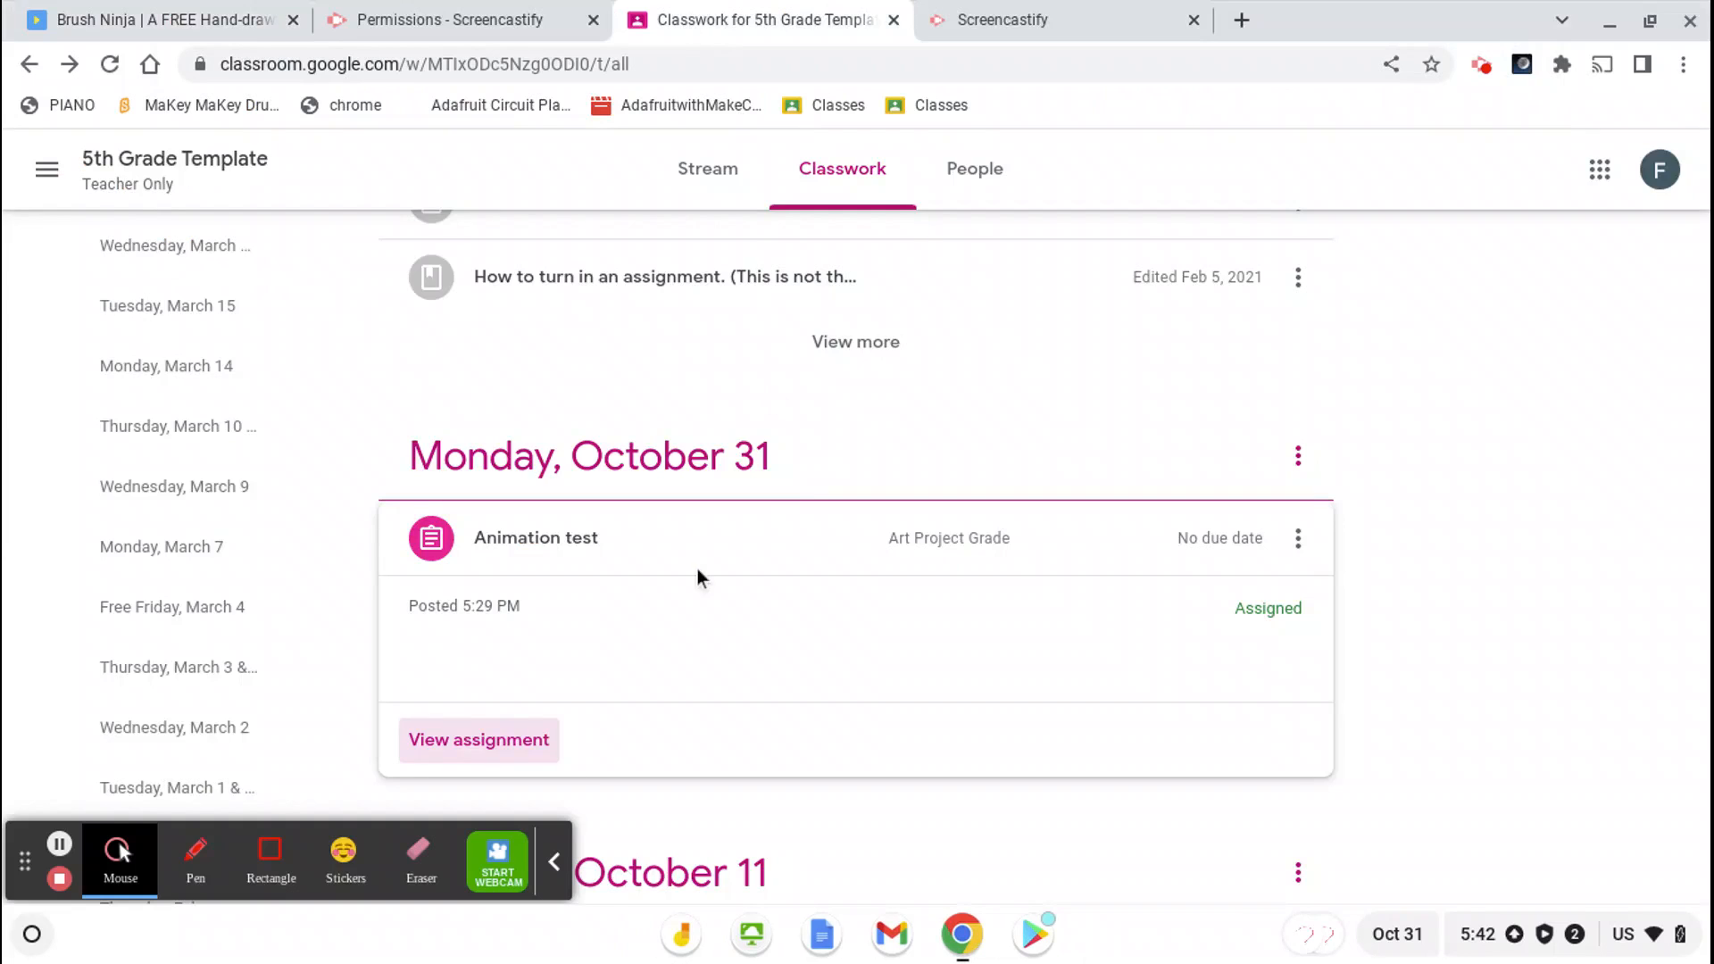
pyautogui.click(497, 741)
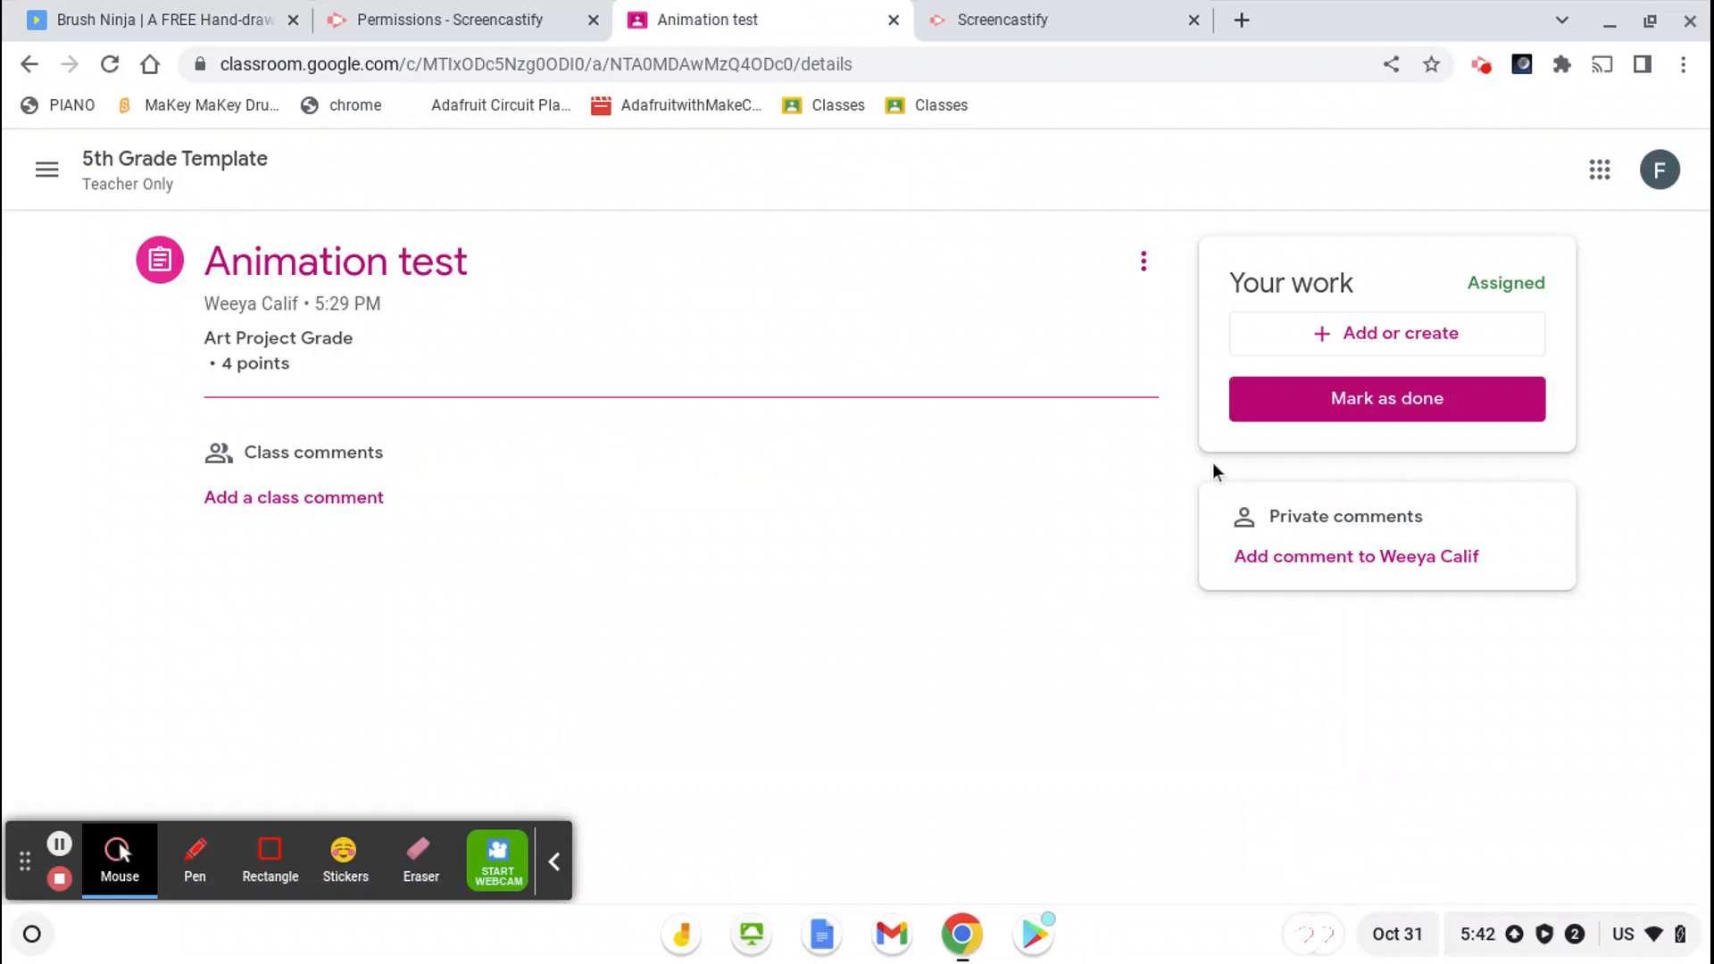
pyautogui.click(1381, 335)
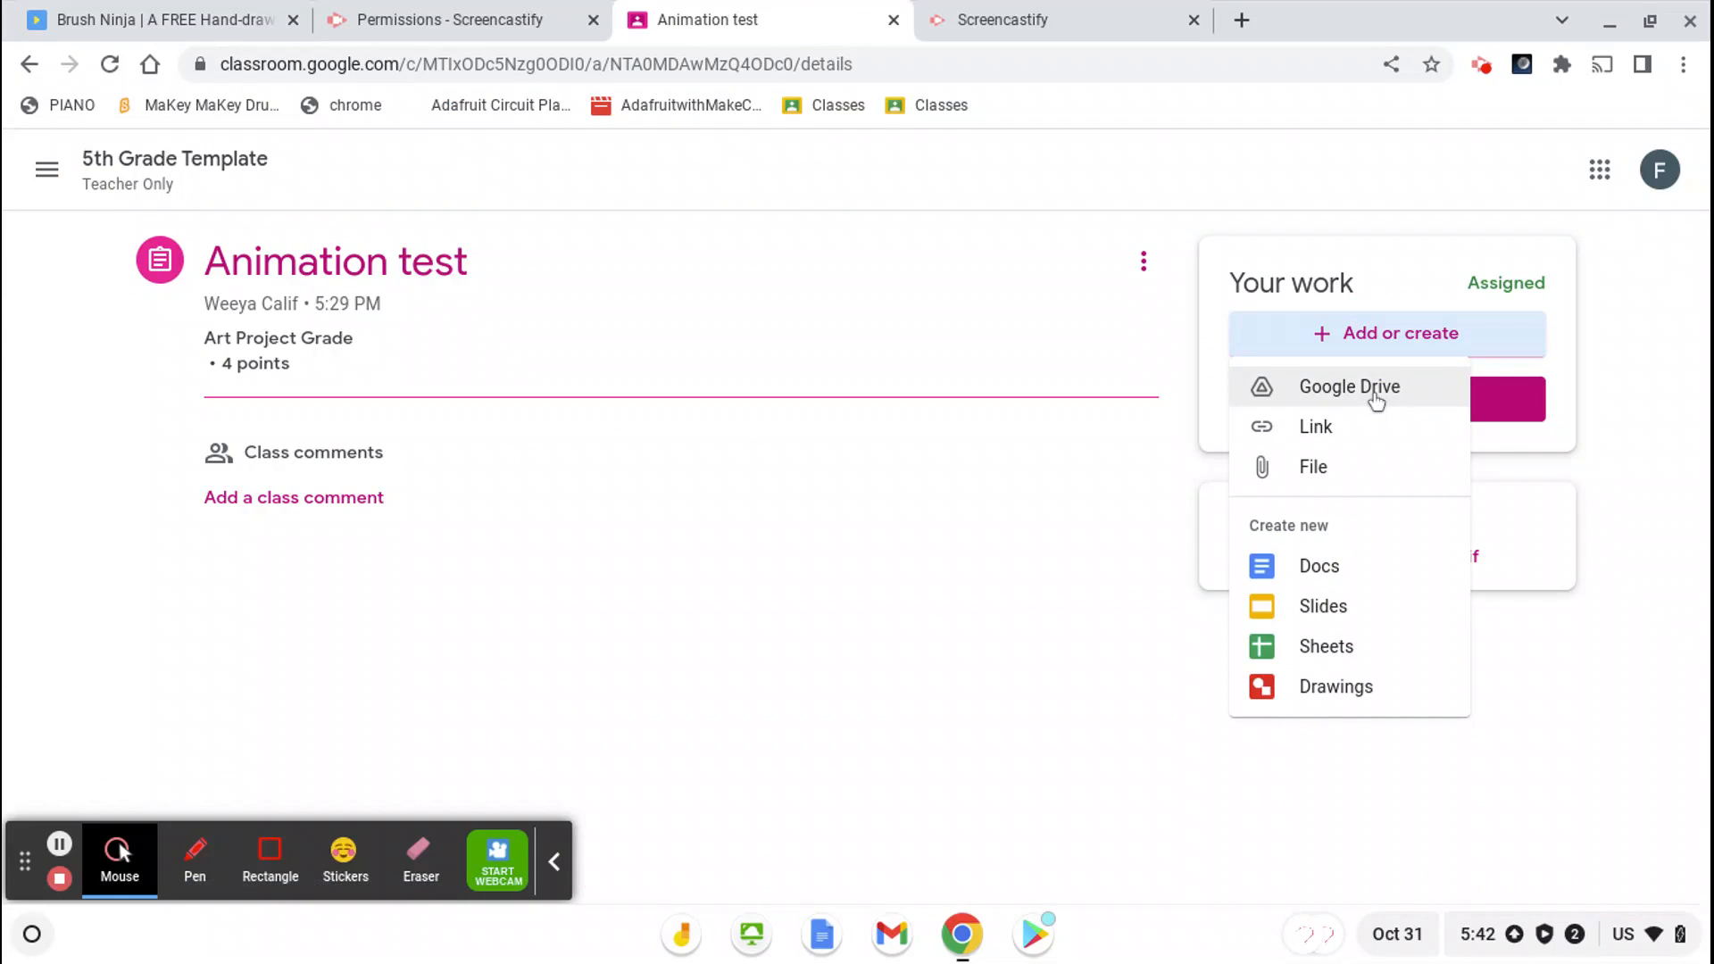
pyautogui.click(1374, 393)
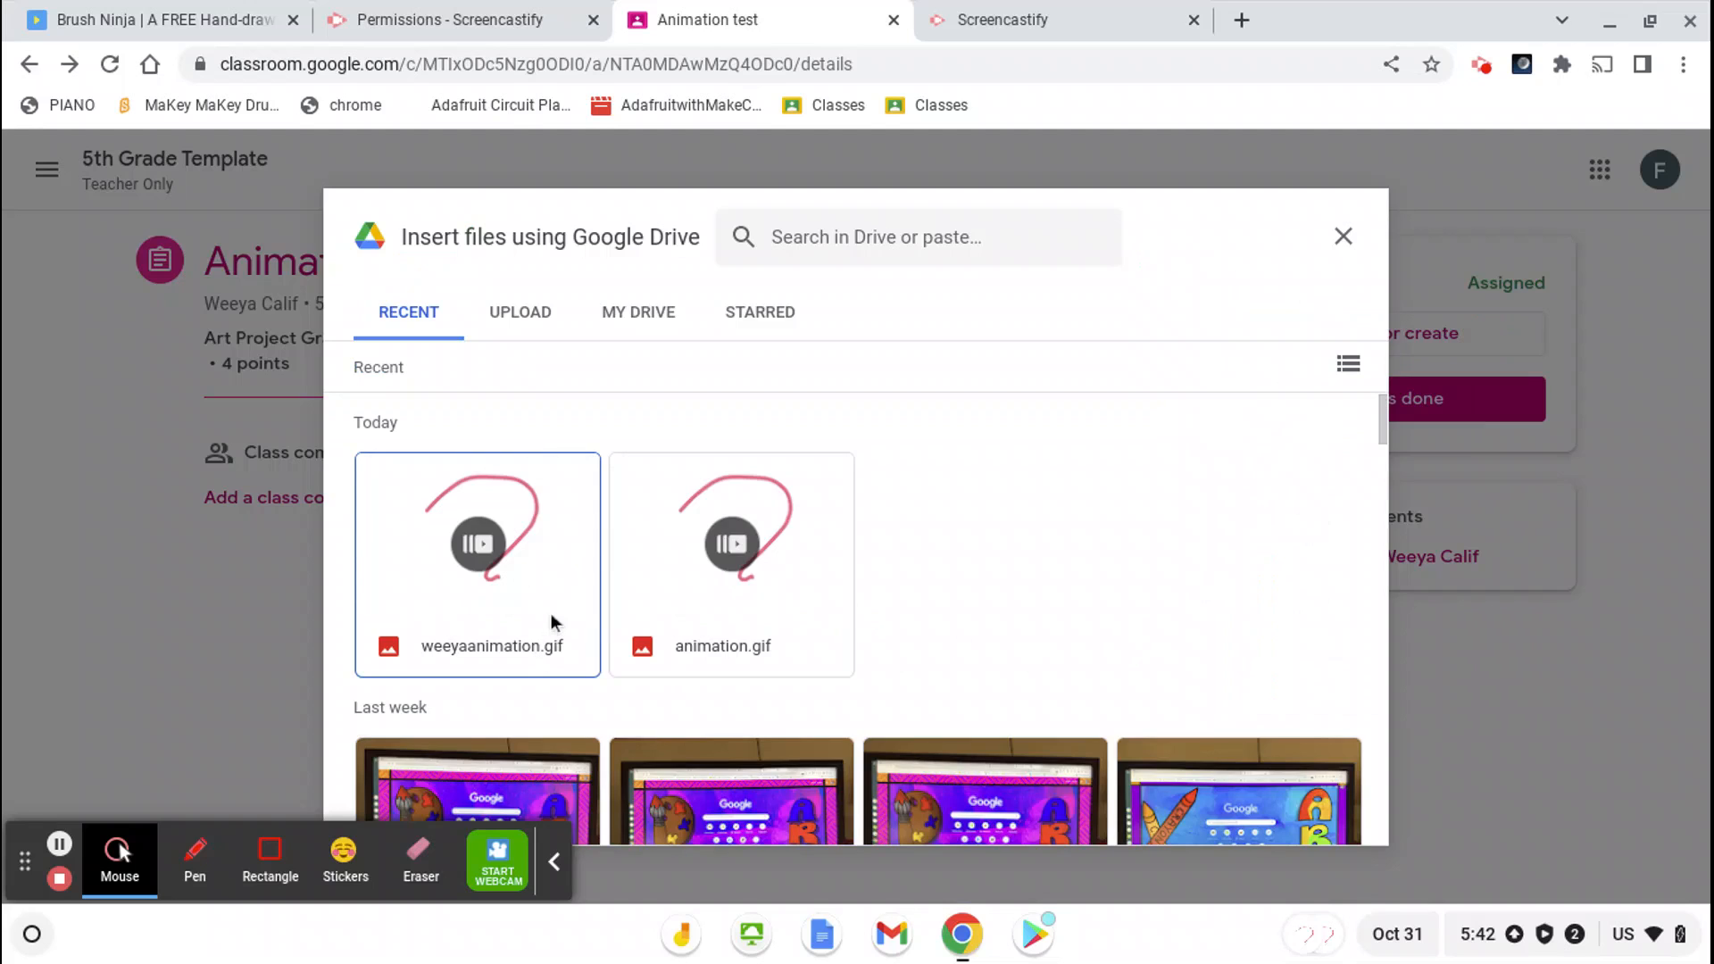
pyautogui.click(554, 585)
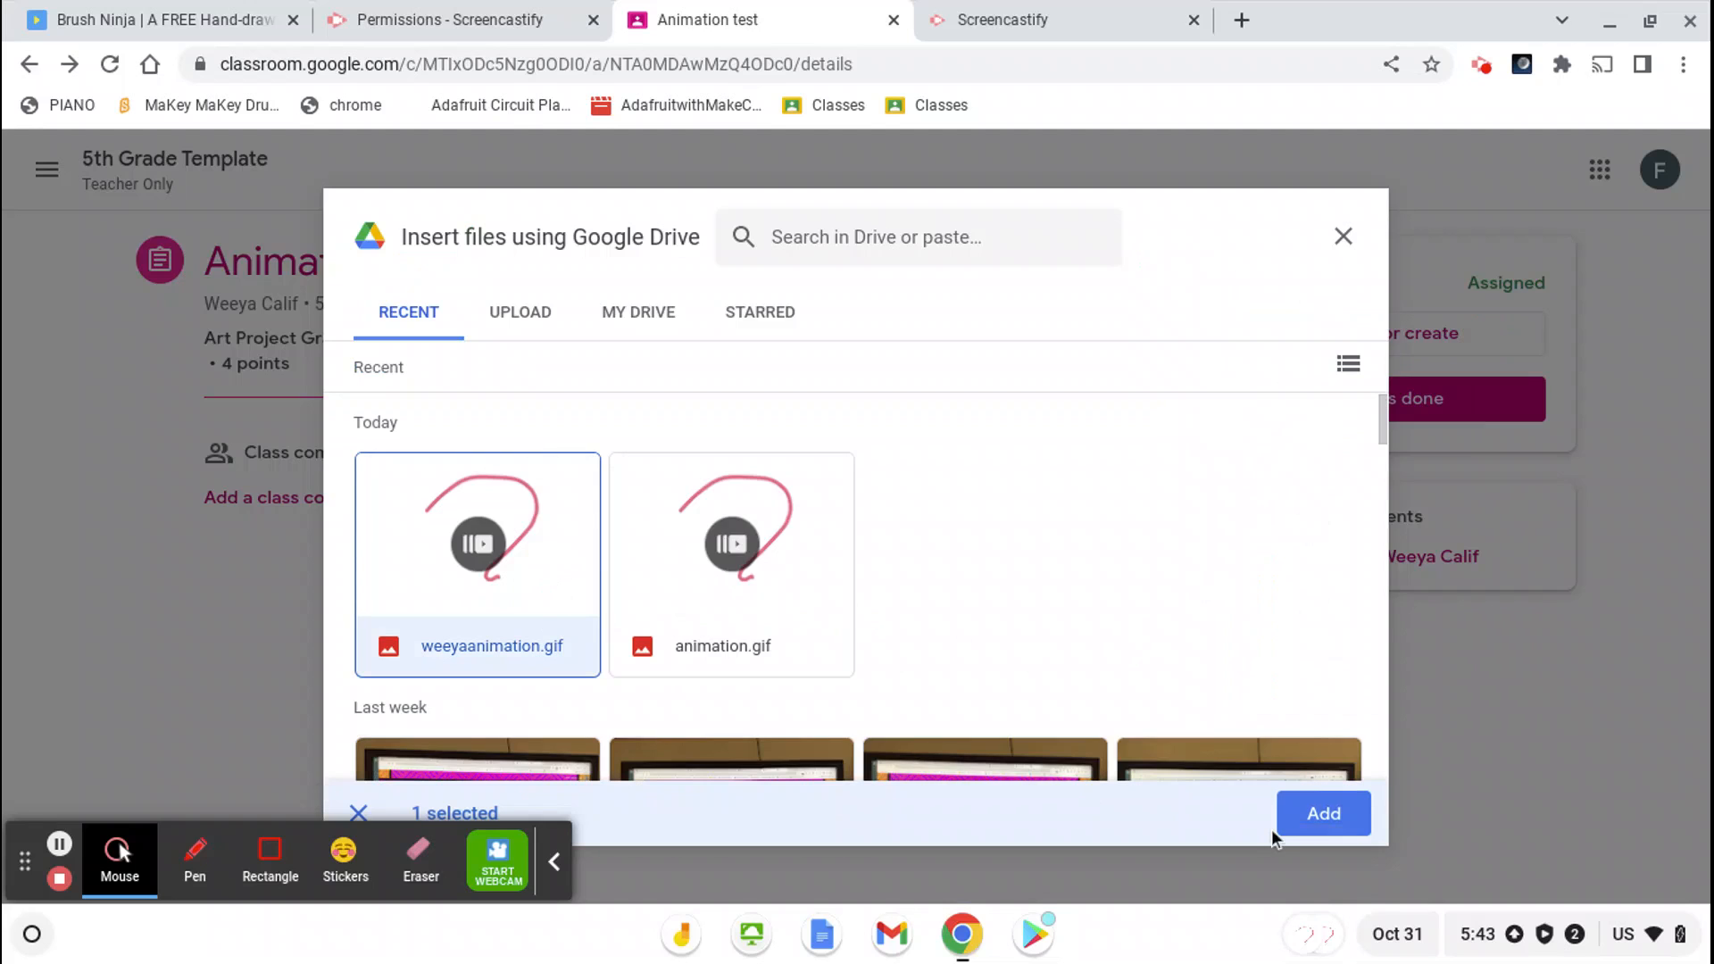
pyautogui.click(1308, 812)
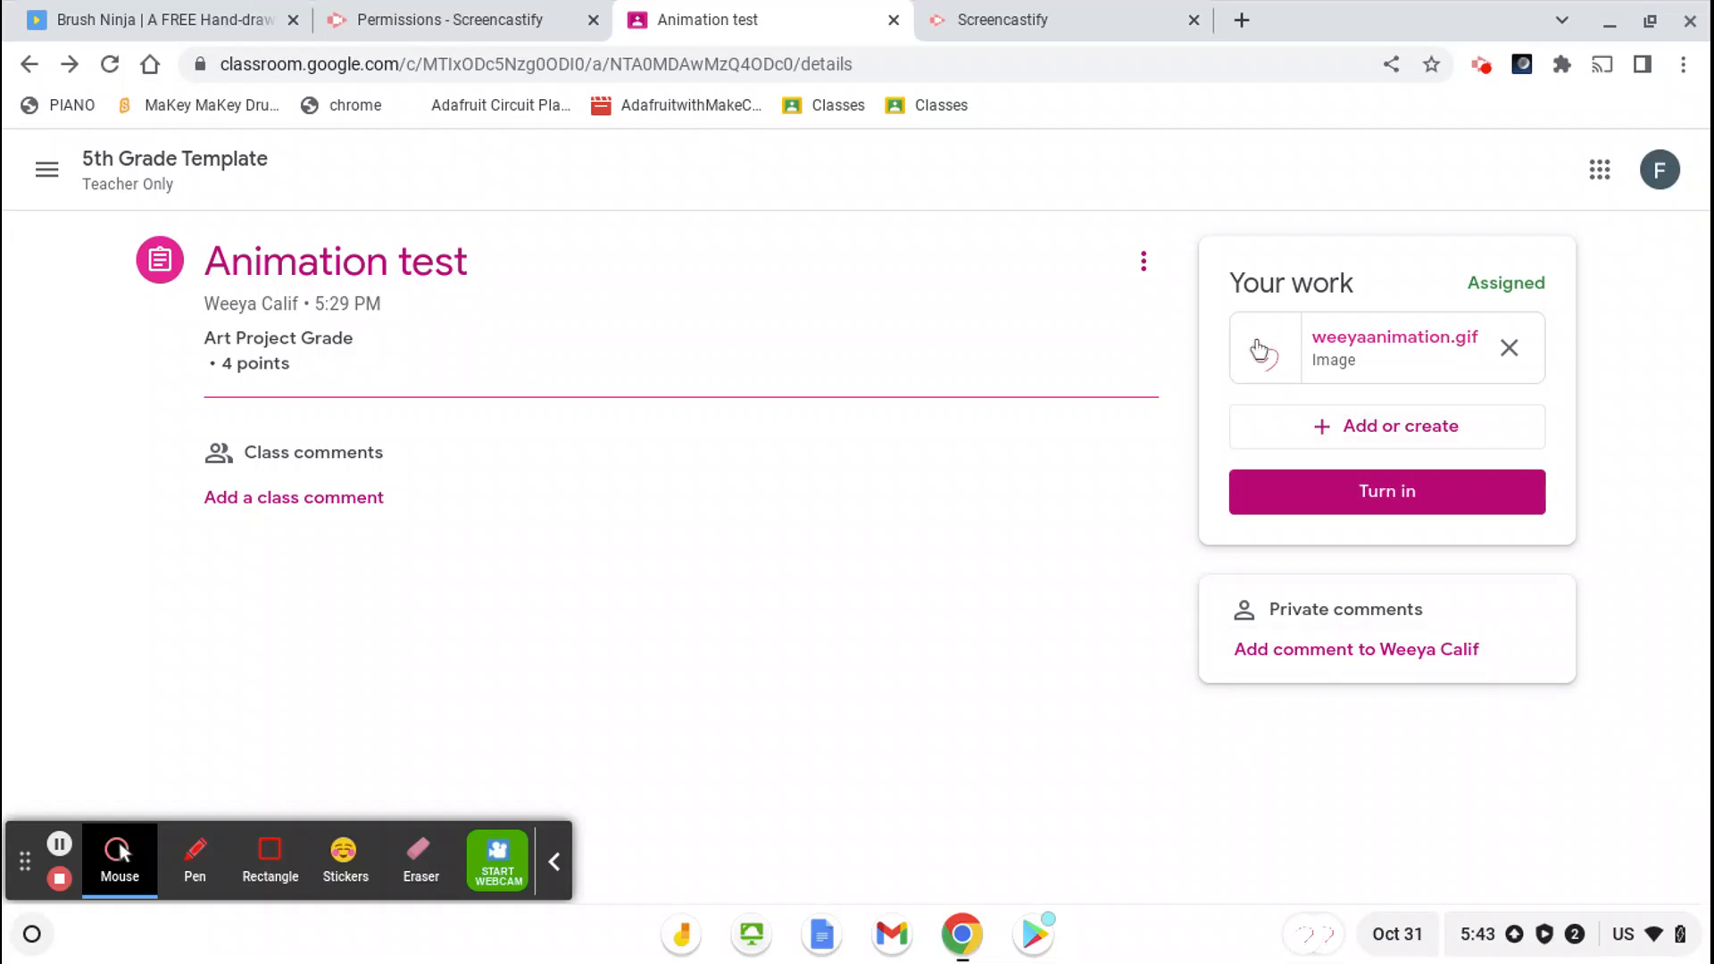
# Turn in the Animation test assignment with the attached GIF.
pyautogui.click(1383, 505)
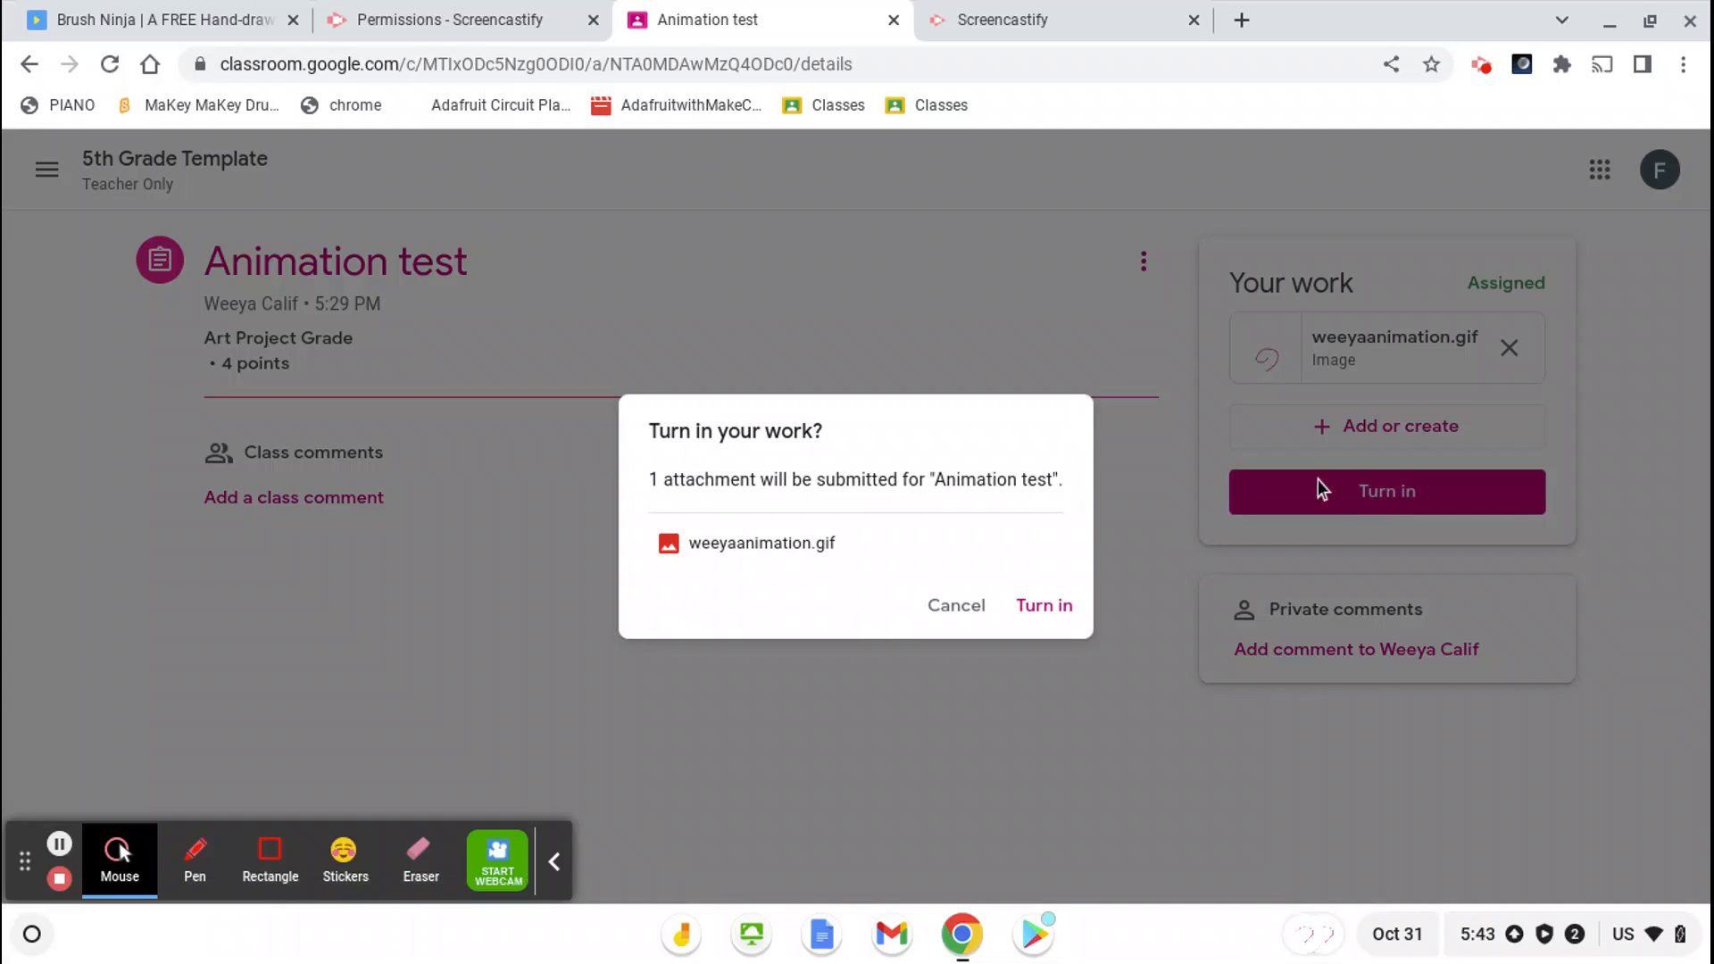